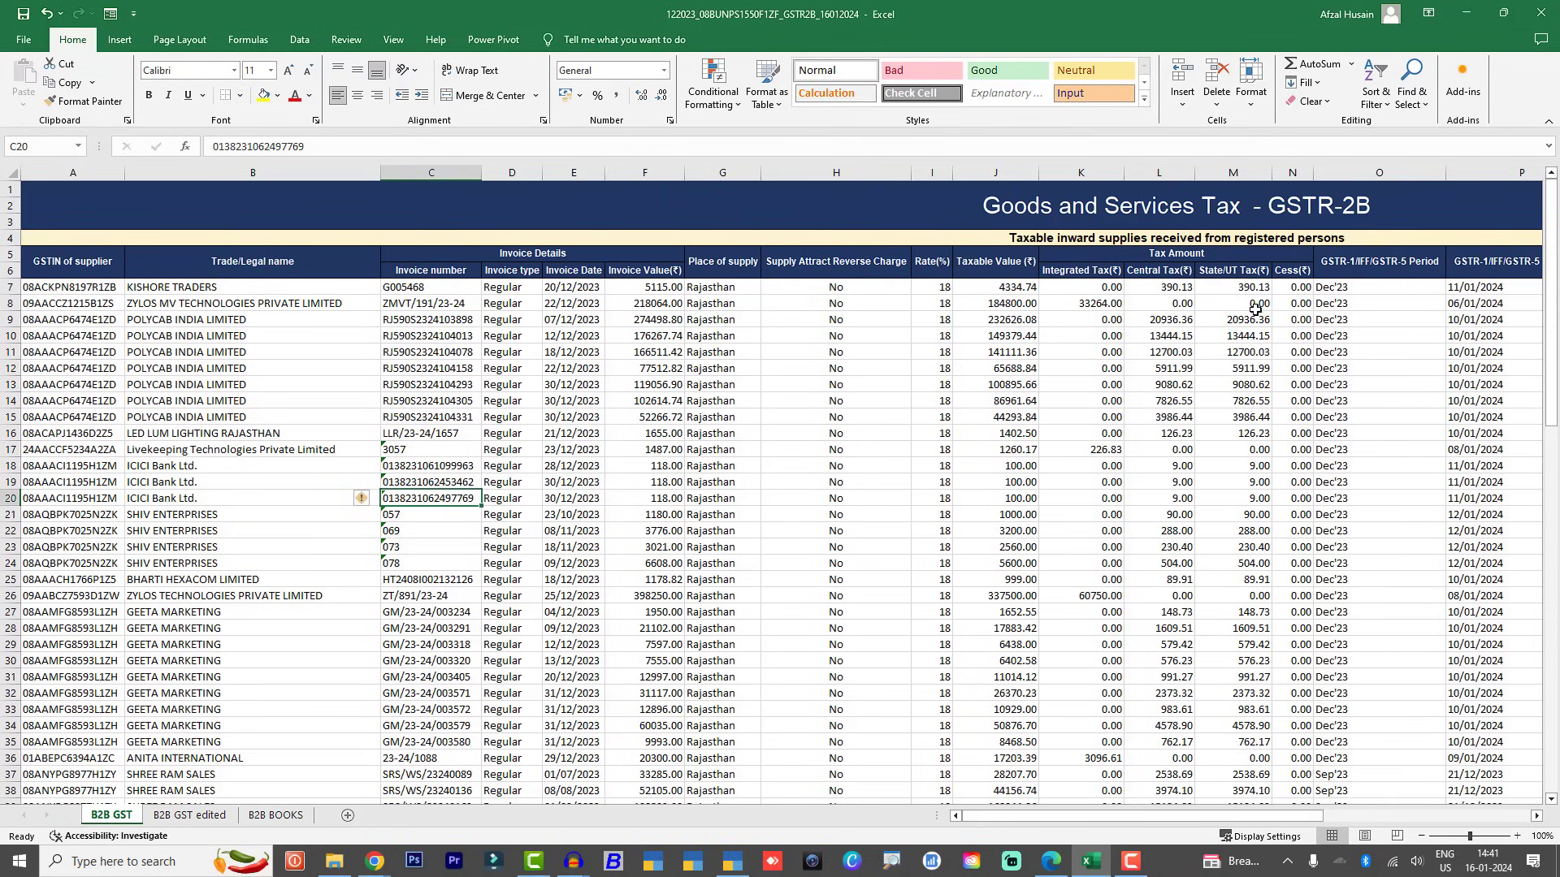
# Step: Examine the title and column headings of the GSTR-2B data on the B2B GST sheet
pyautogui.click(1347, 199)
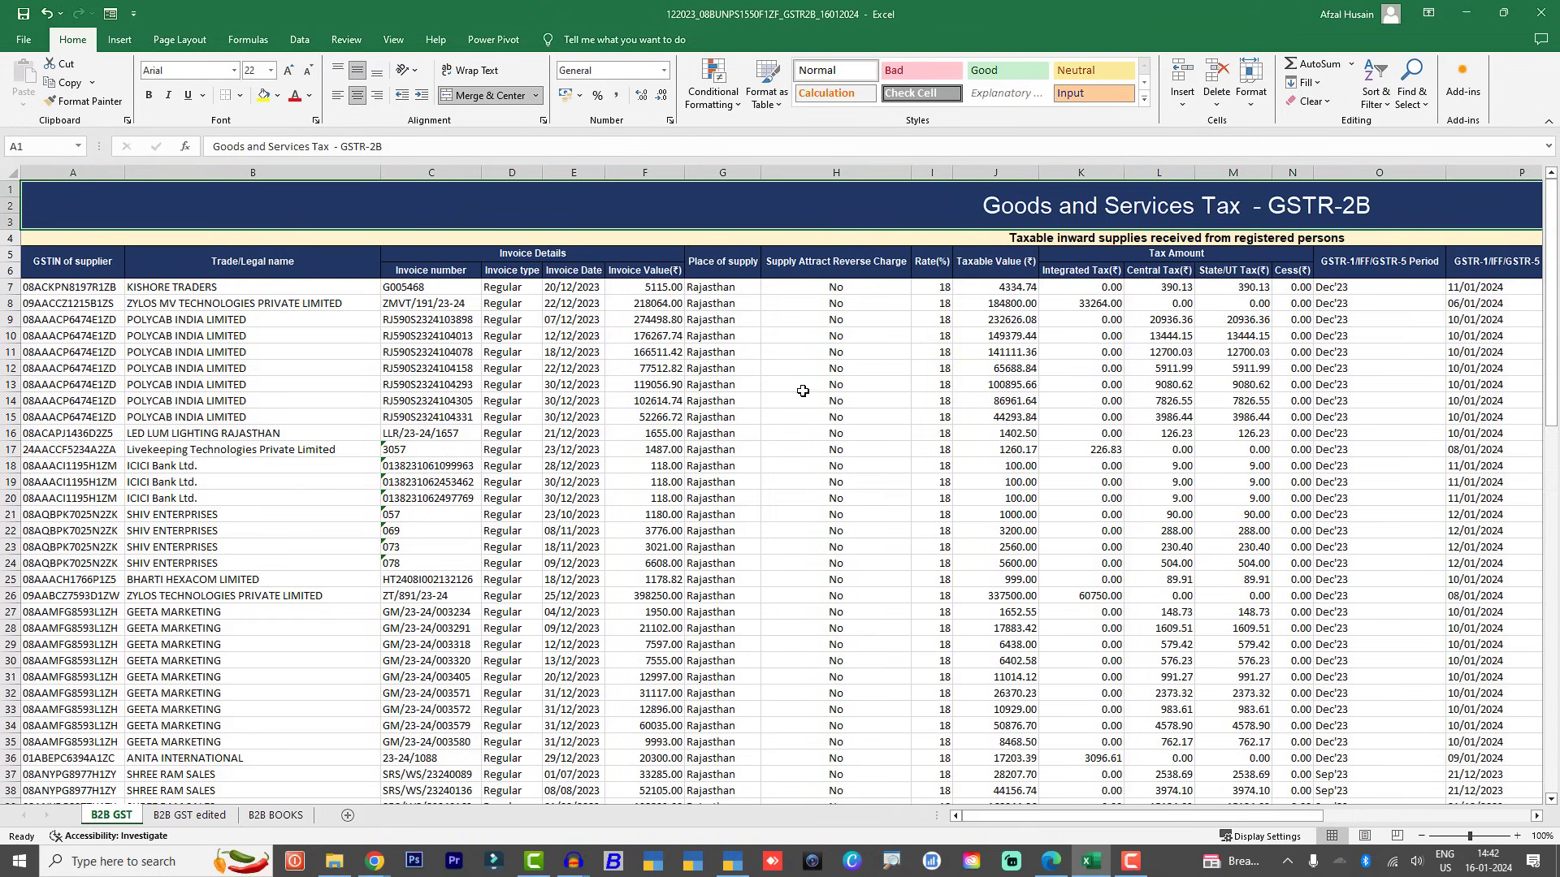
pyautogui.click(803, 391)
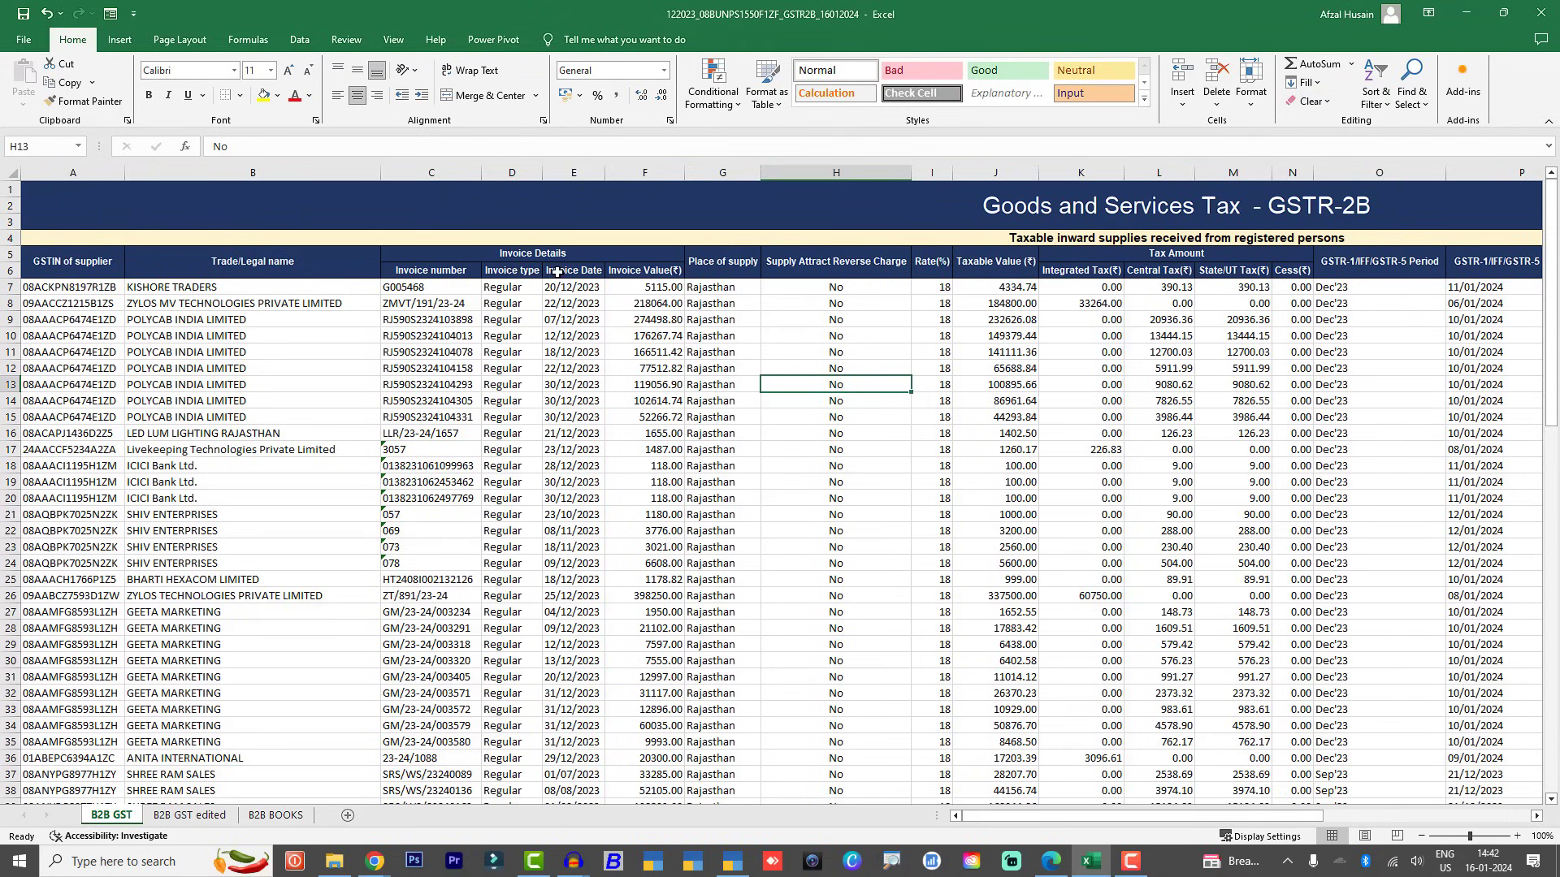
pyautogui.click(765, 252)
pyautogui.click(731, 267)
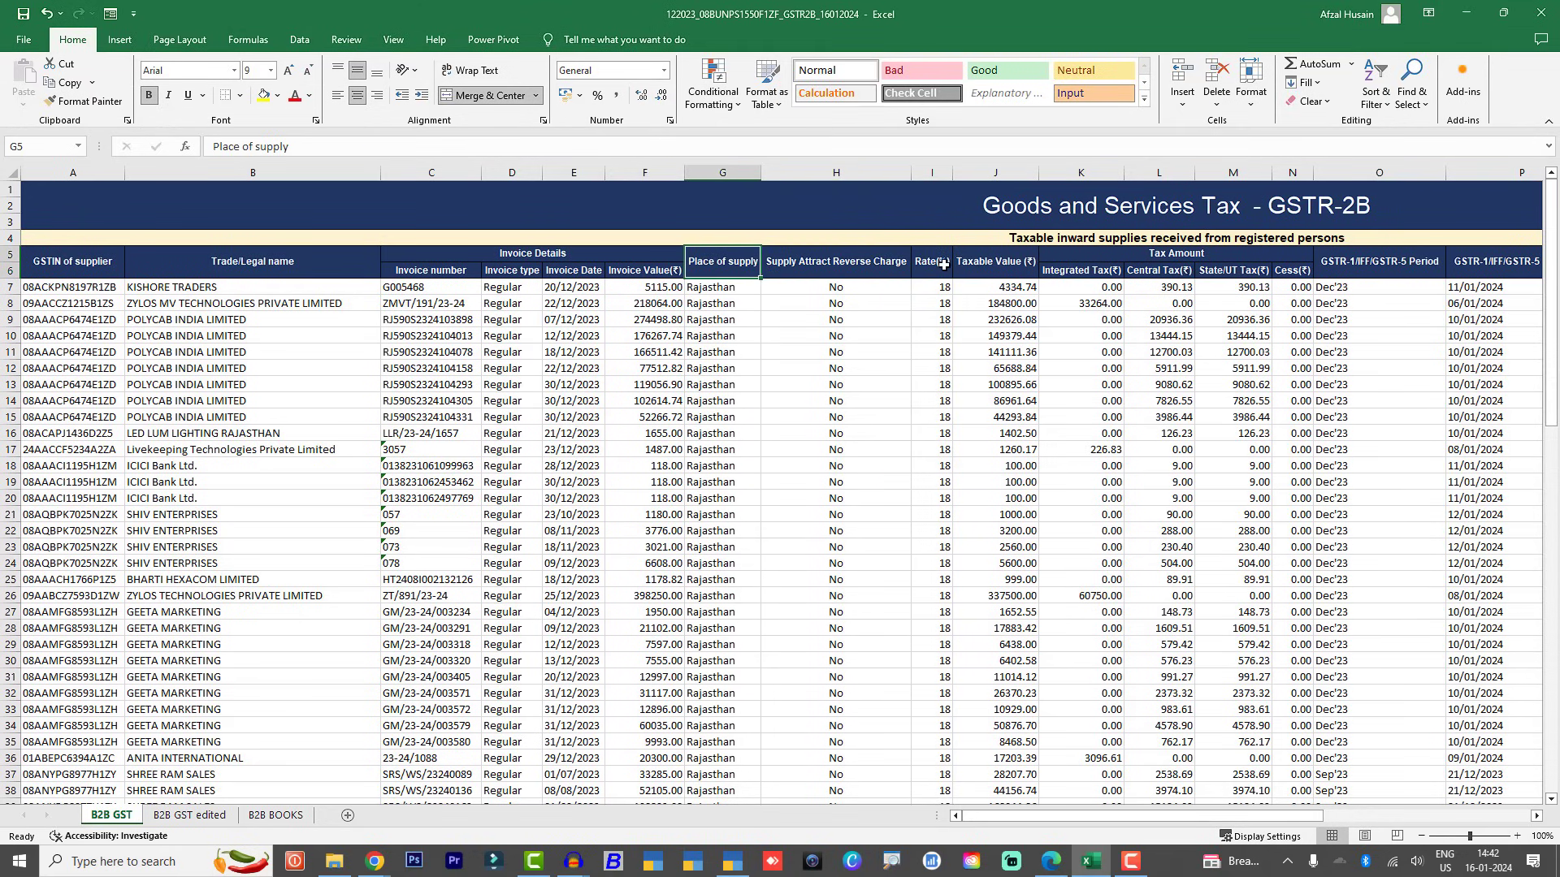
pyautogui.click(1127, 213)
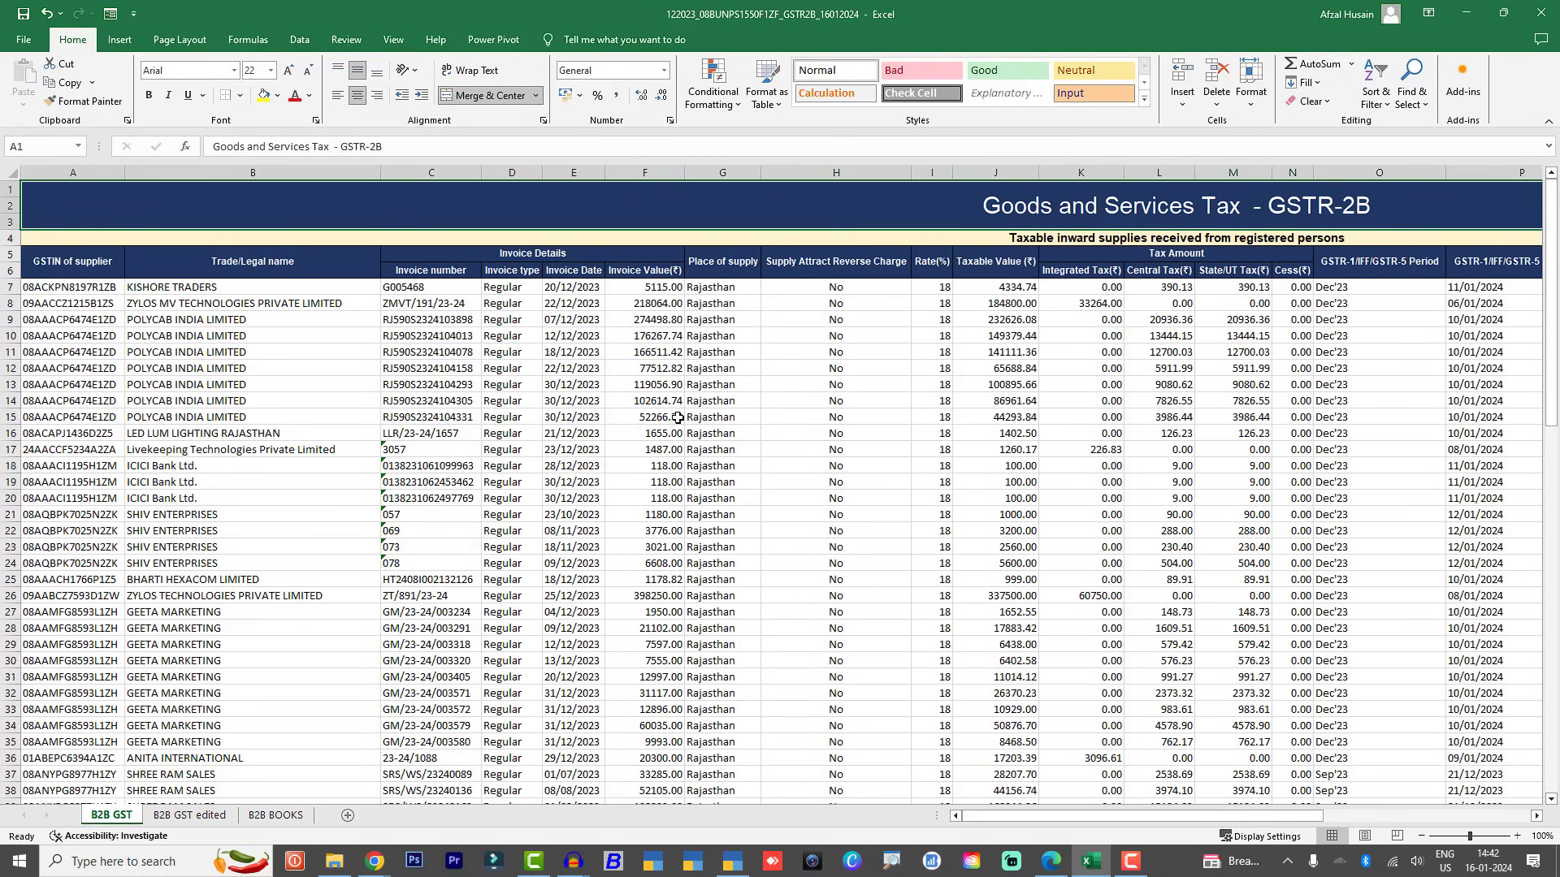
# Step: Review each column heading on the B2B GST edited sheet, from GSTIN to CGST, and compare its layout with the original B2B GST sheet
pyautogui.click(197, 818)
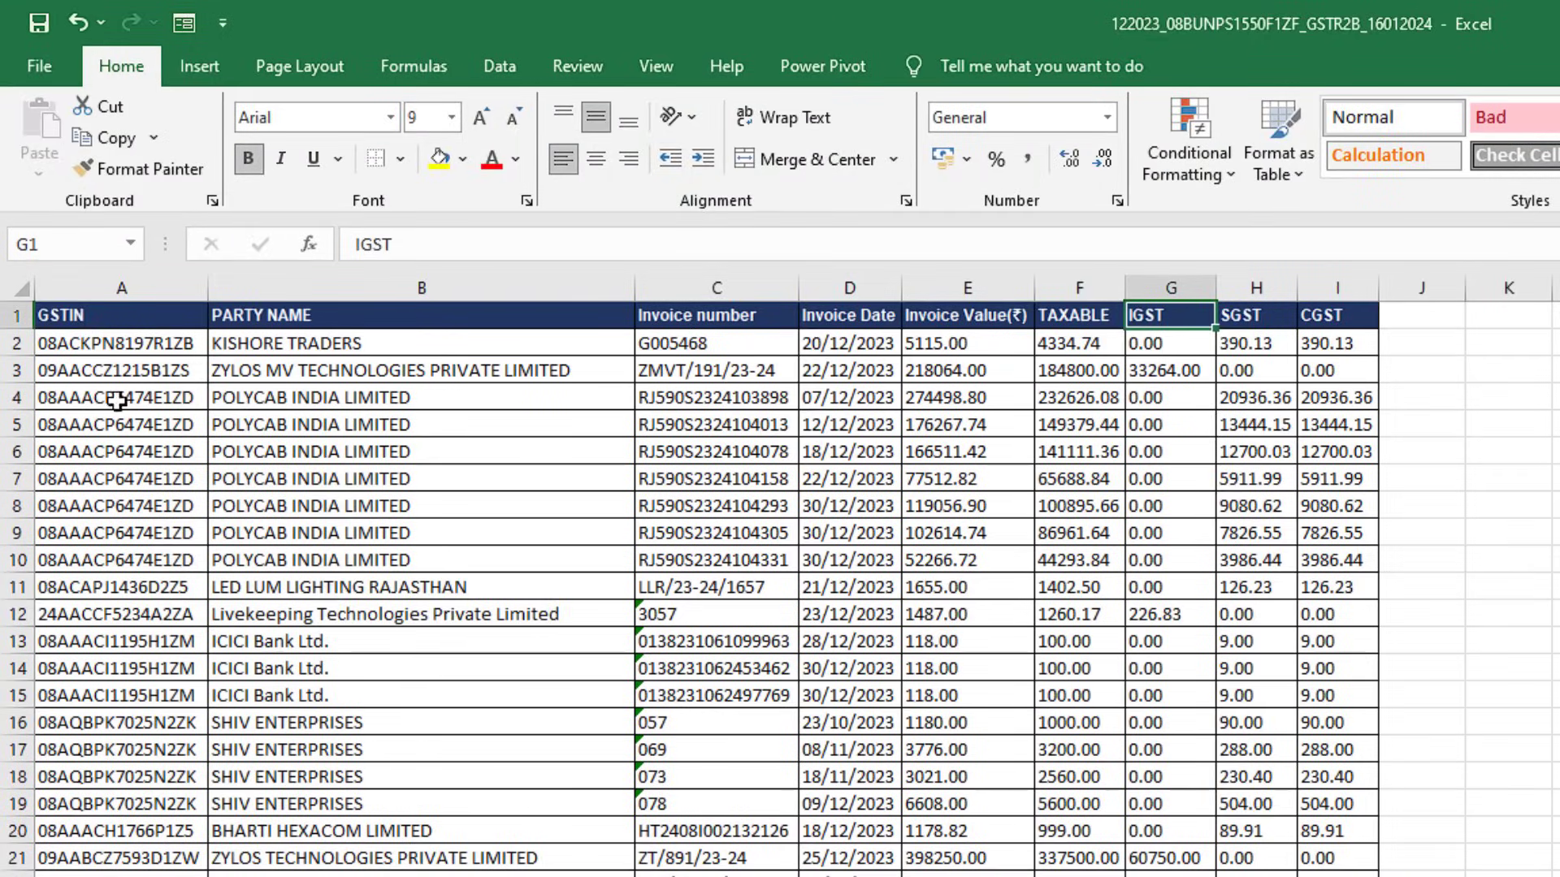
pyautogui.click(84, 317)
pyautogui.click(370, 316)
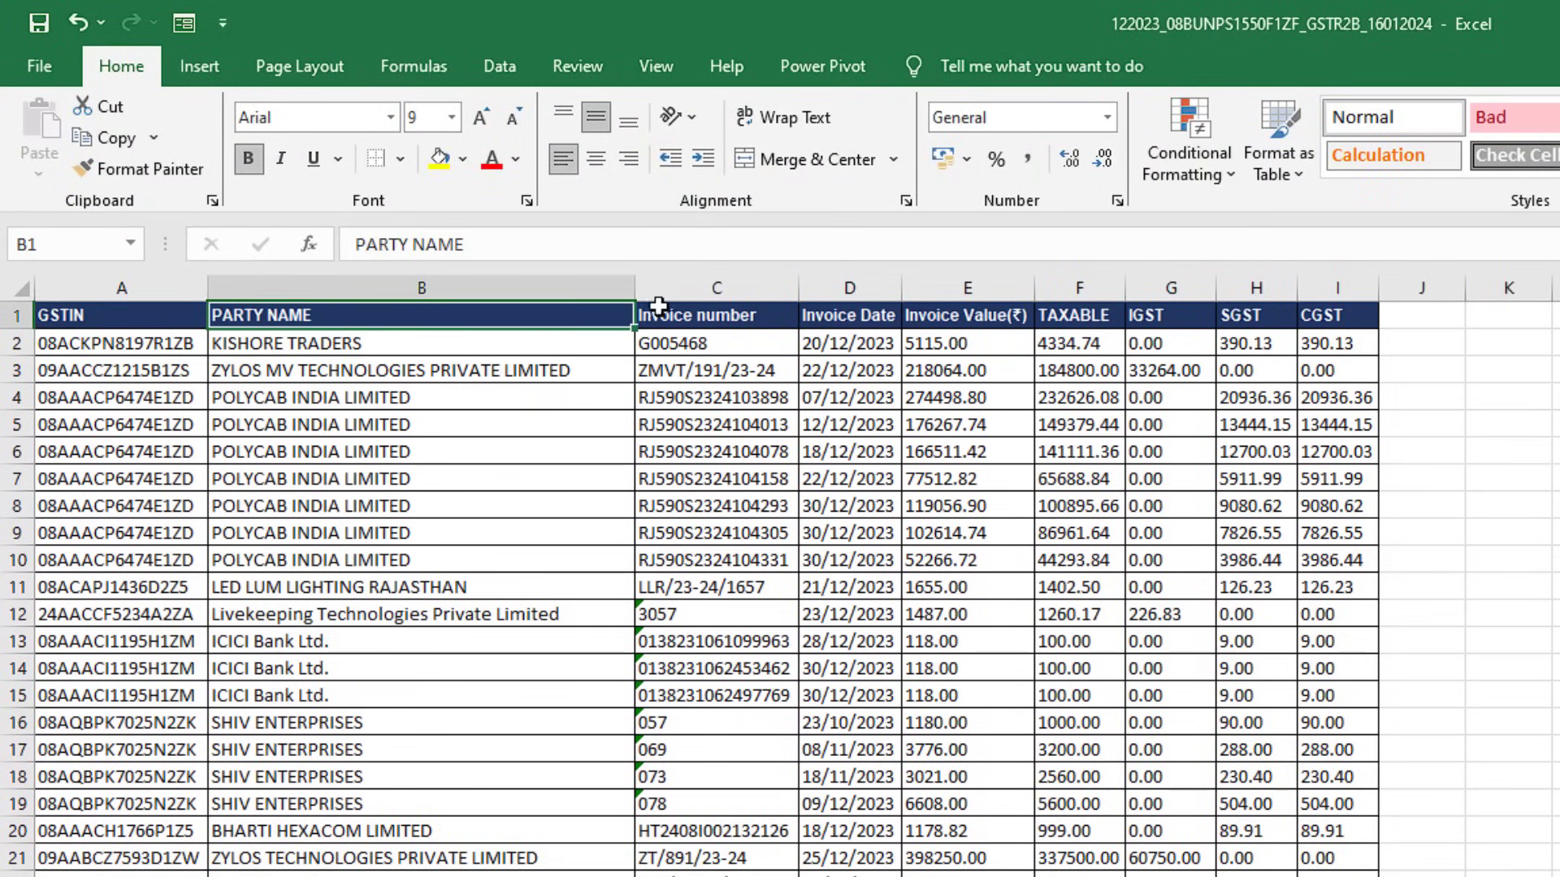
pyautogui.click(666, 313)
pyautogui.click(885, 313)
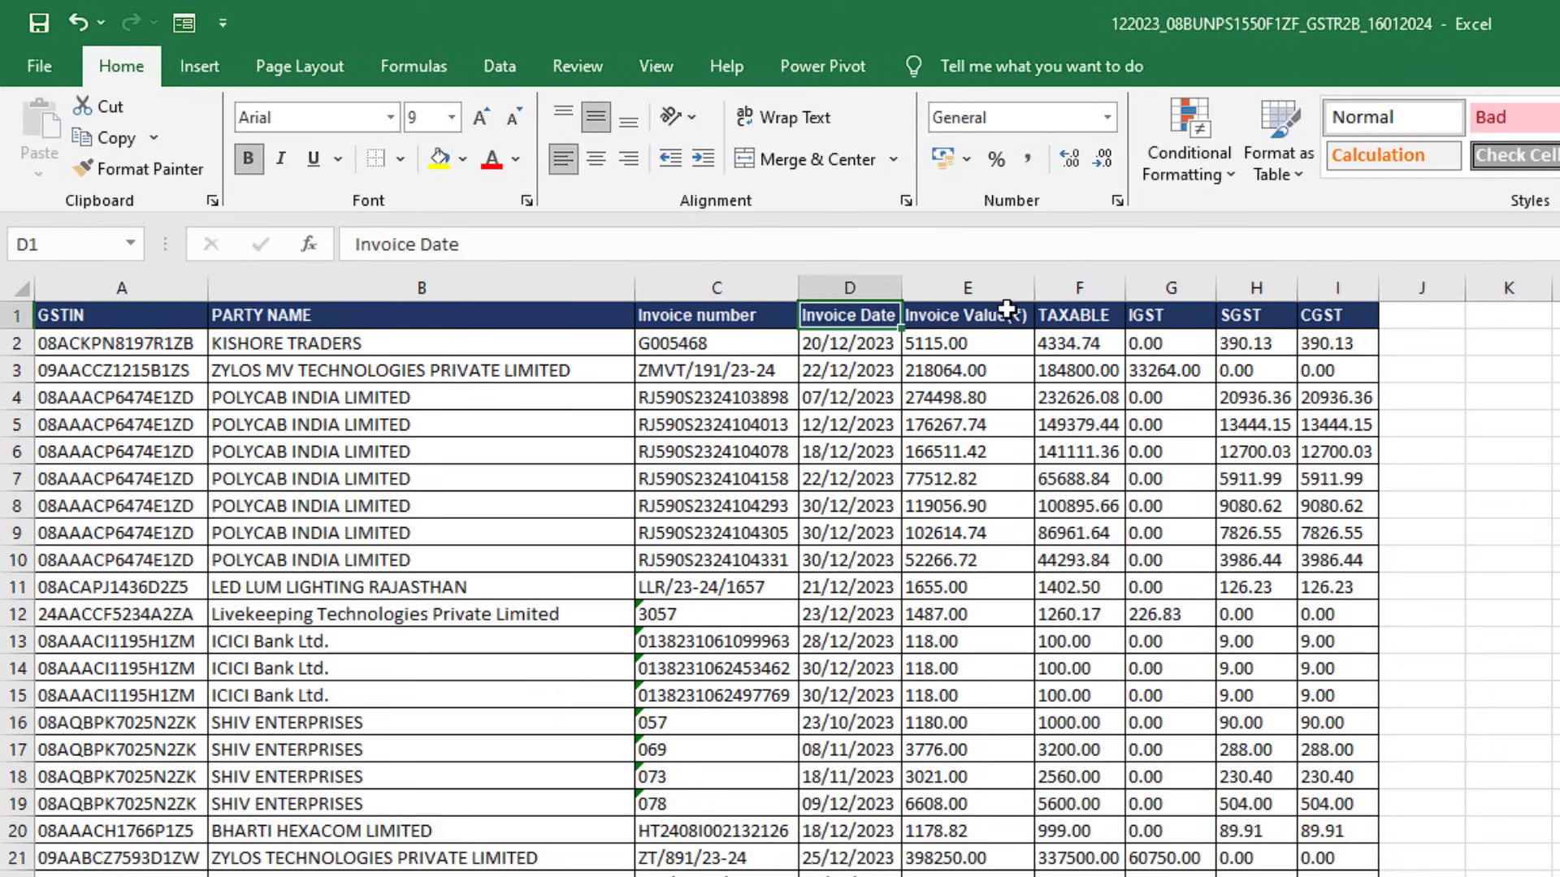
pyautogui.click(1005, 311)
pyautogui.click(1049, 313)
pyautogui.click(1169, 314)
pyautogui.click(1237, 309)
pyautogui.click(1324, 315)
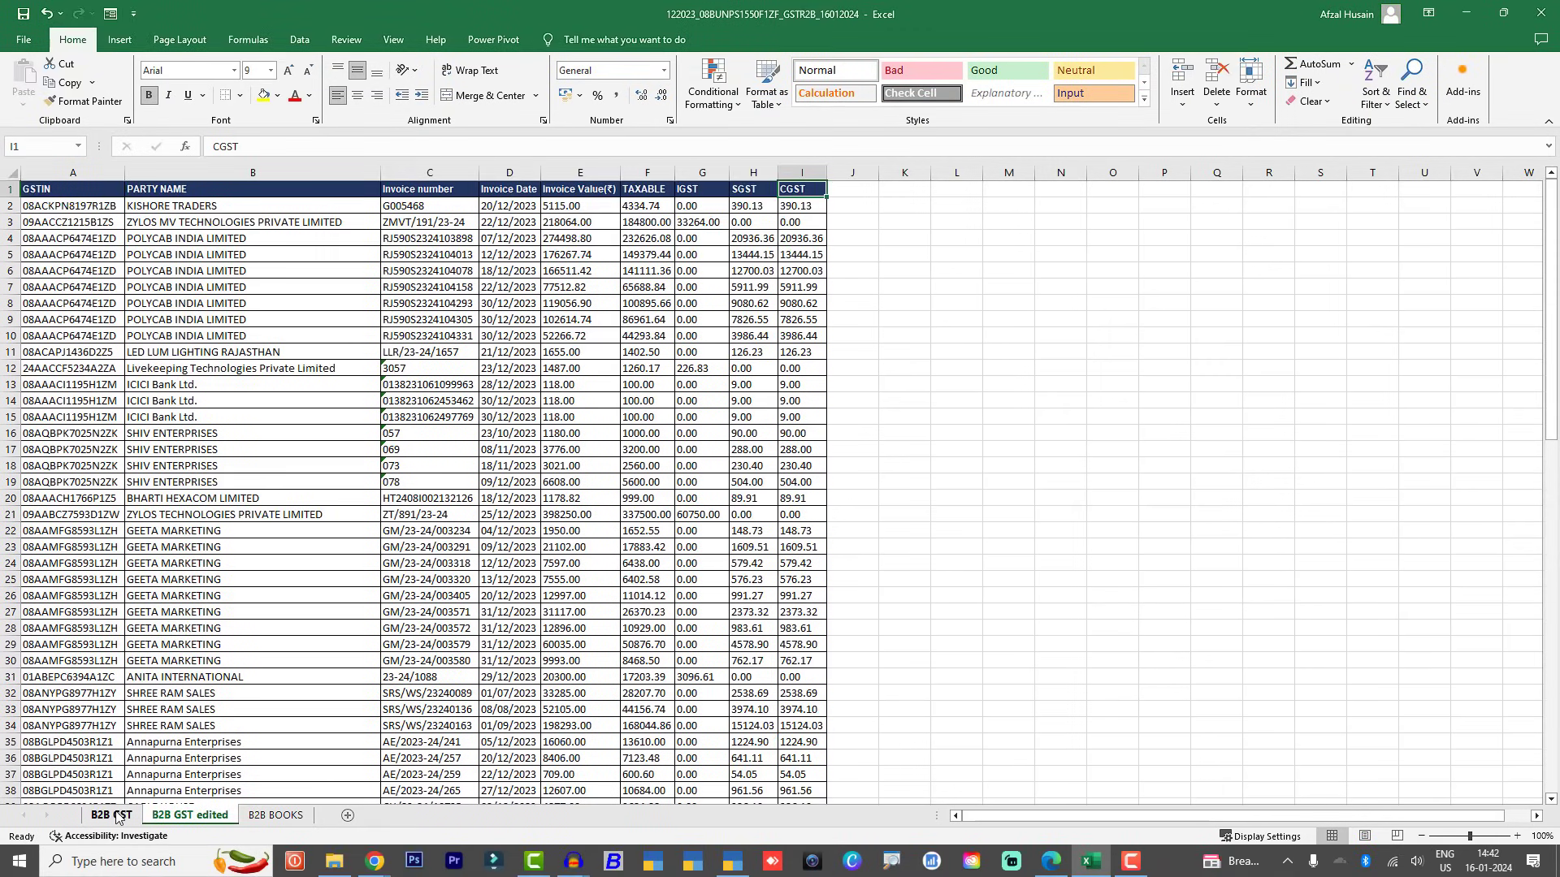
pyautogui.click(111, 816)
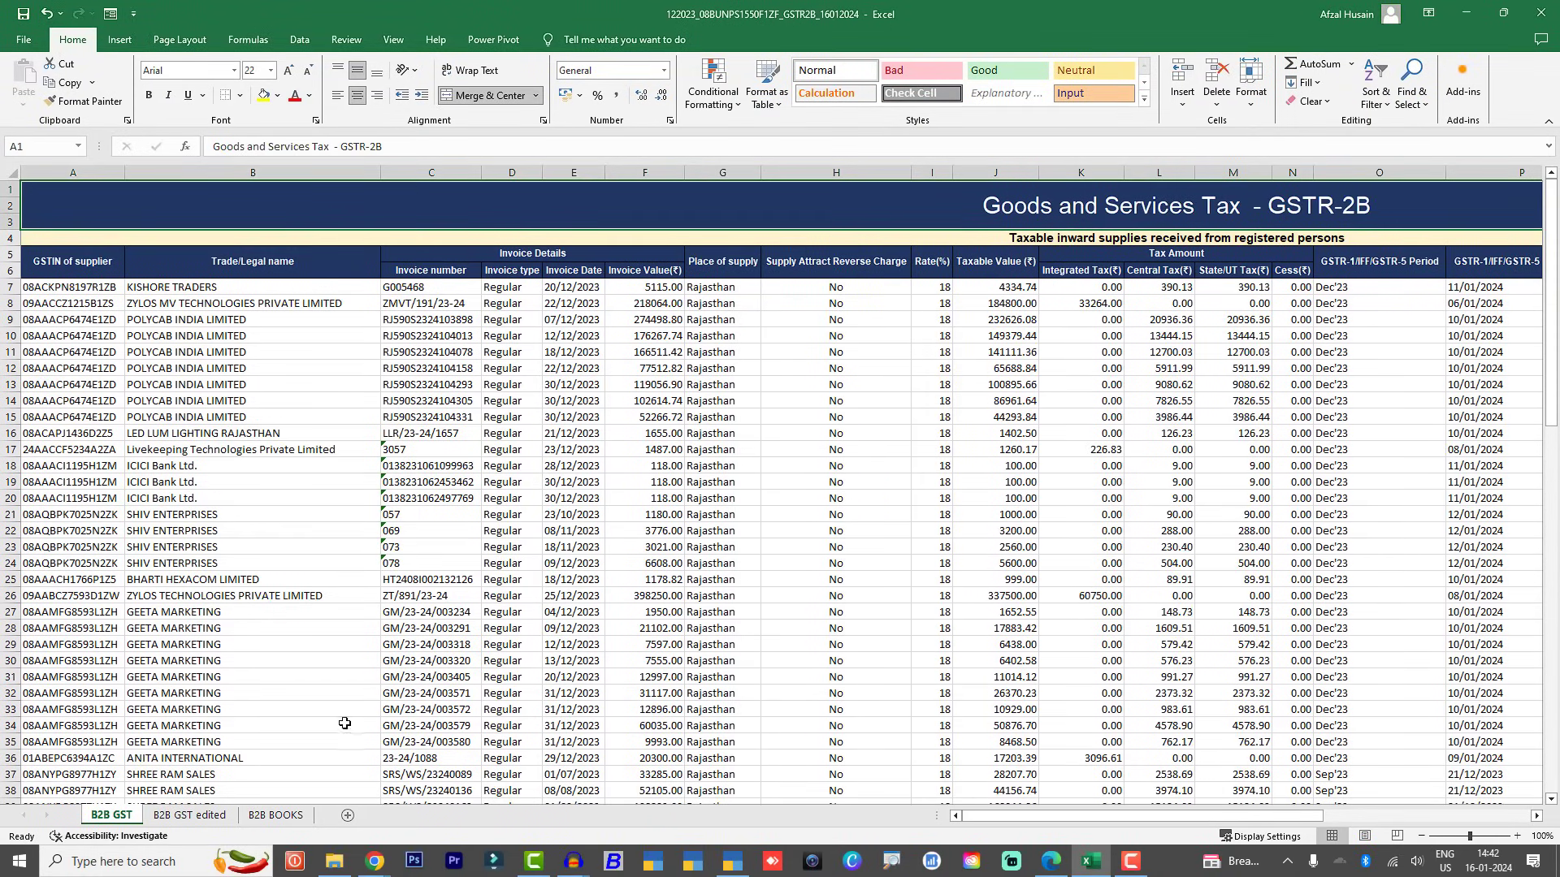
pyautogui.click(189, 816)
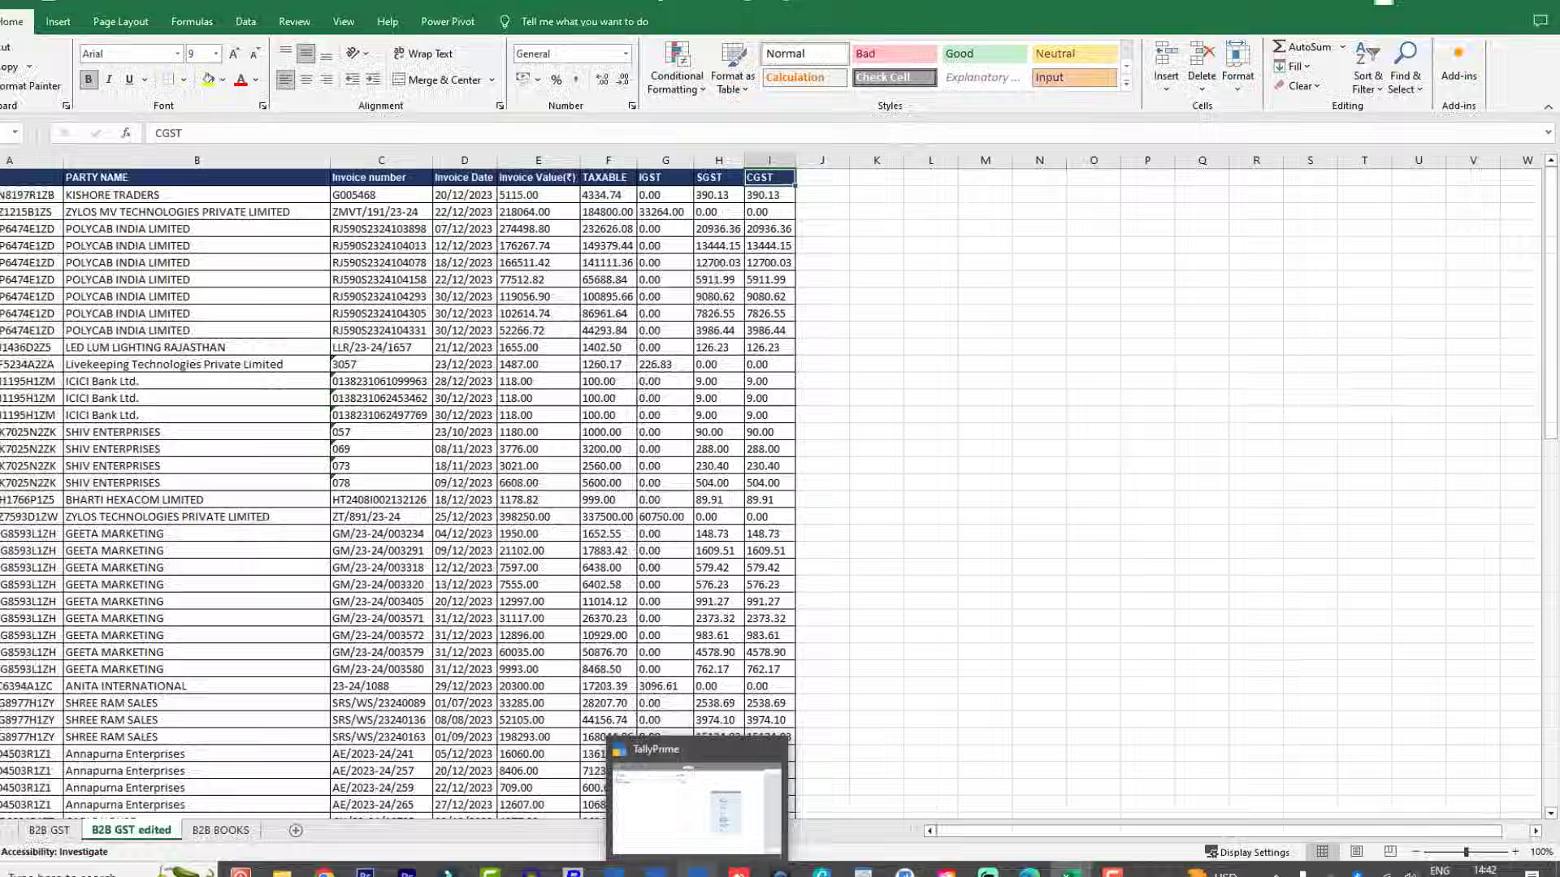
# Step: Switch to TallyPrime and open the GSTR-2B Reconciliation report from the GST reports
pyautogui.click(732, 861)
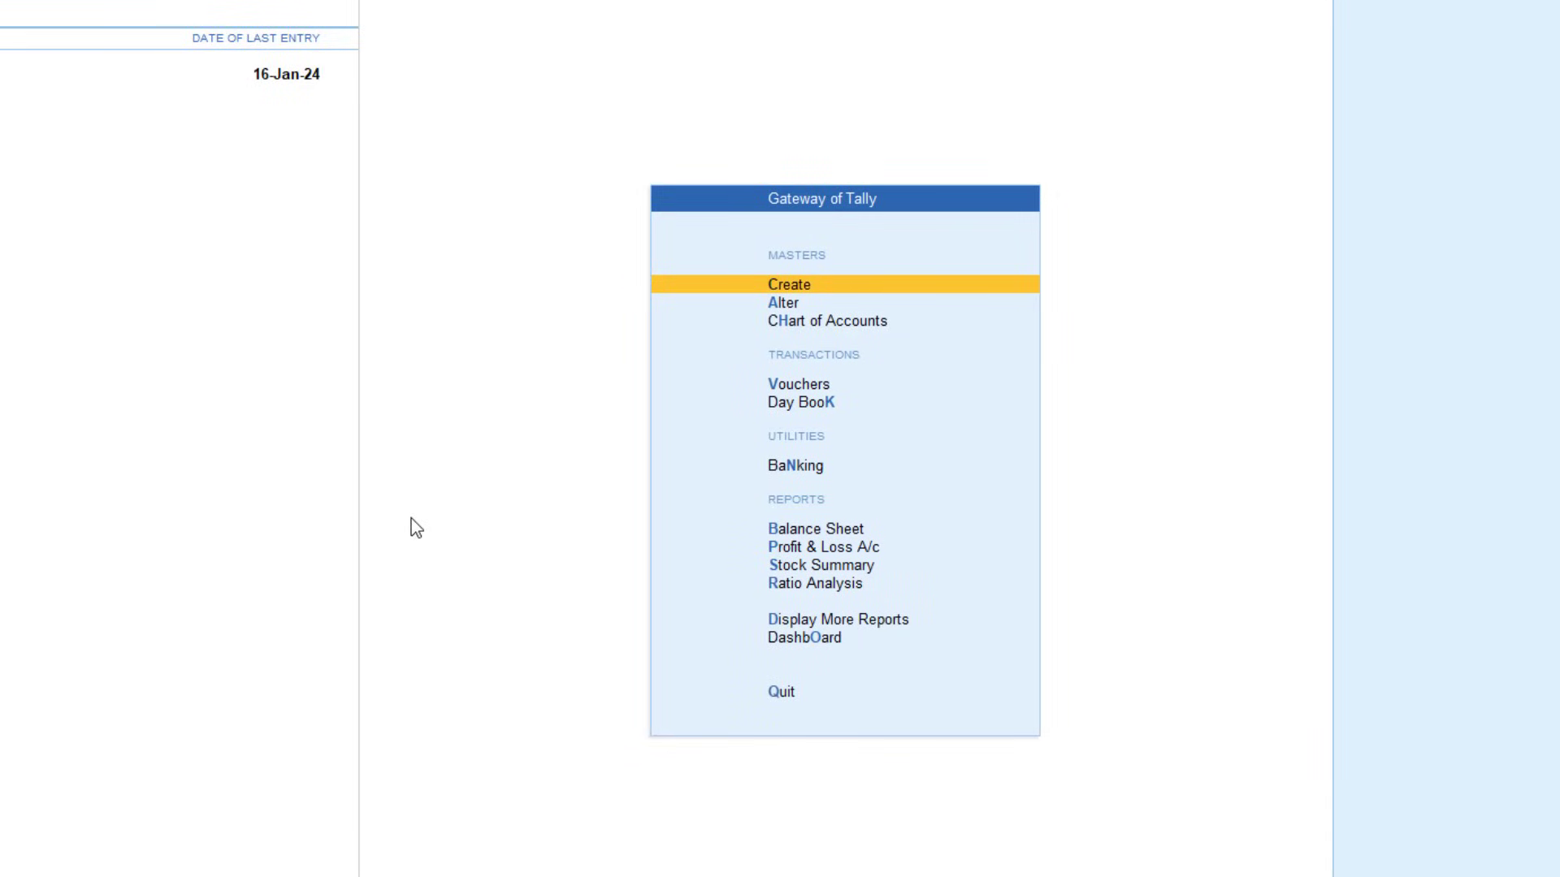
pyautogui.click(830, 621)
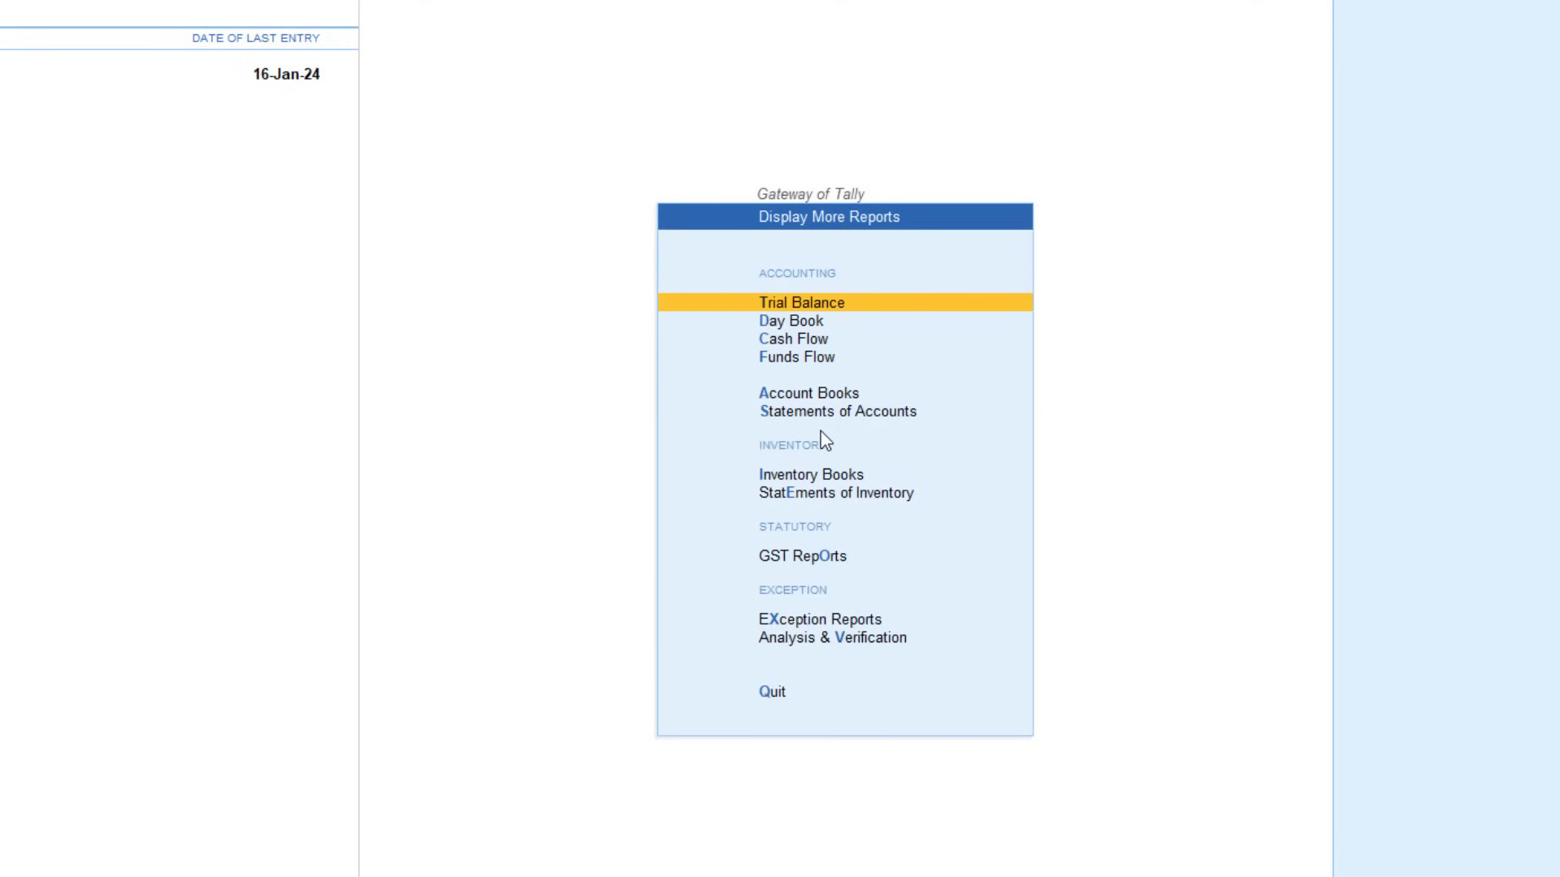
pyautogui.click(812, 559)
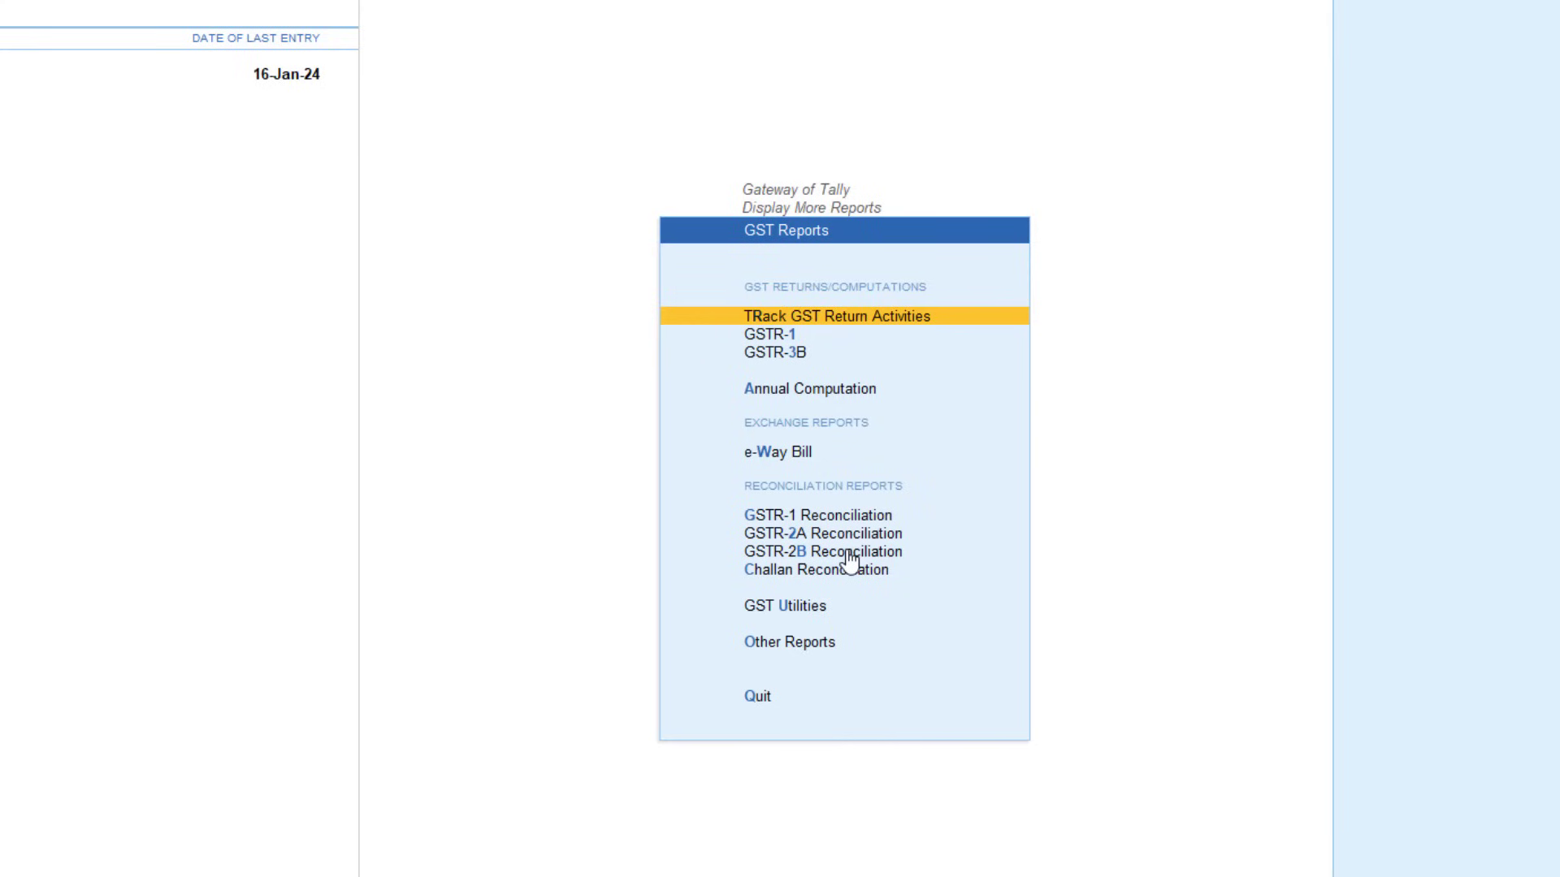
pyautogui.click(805, 552)
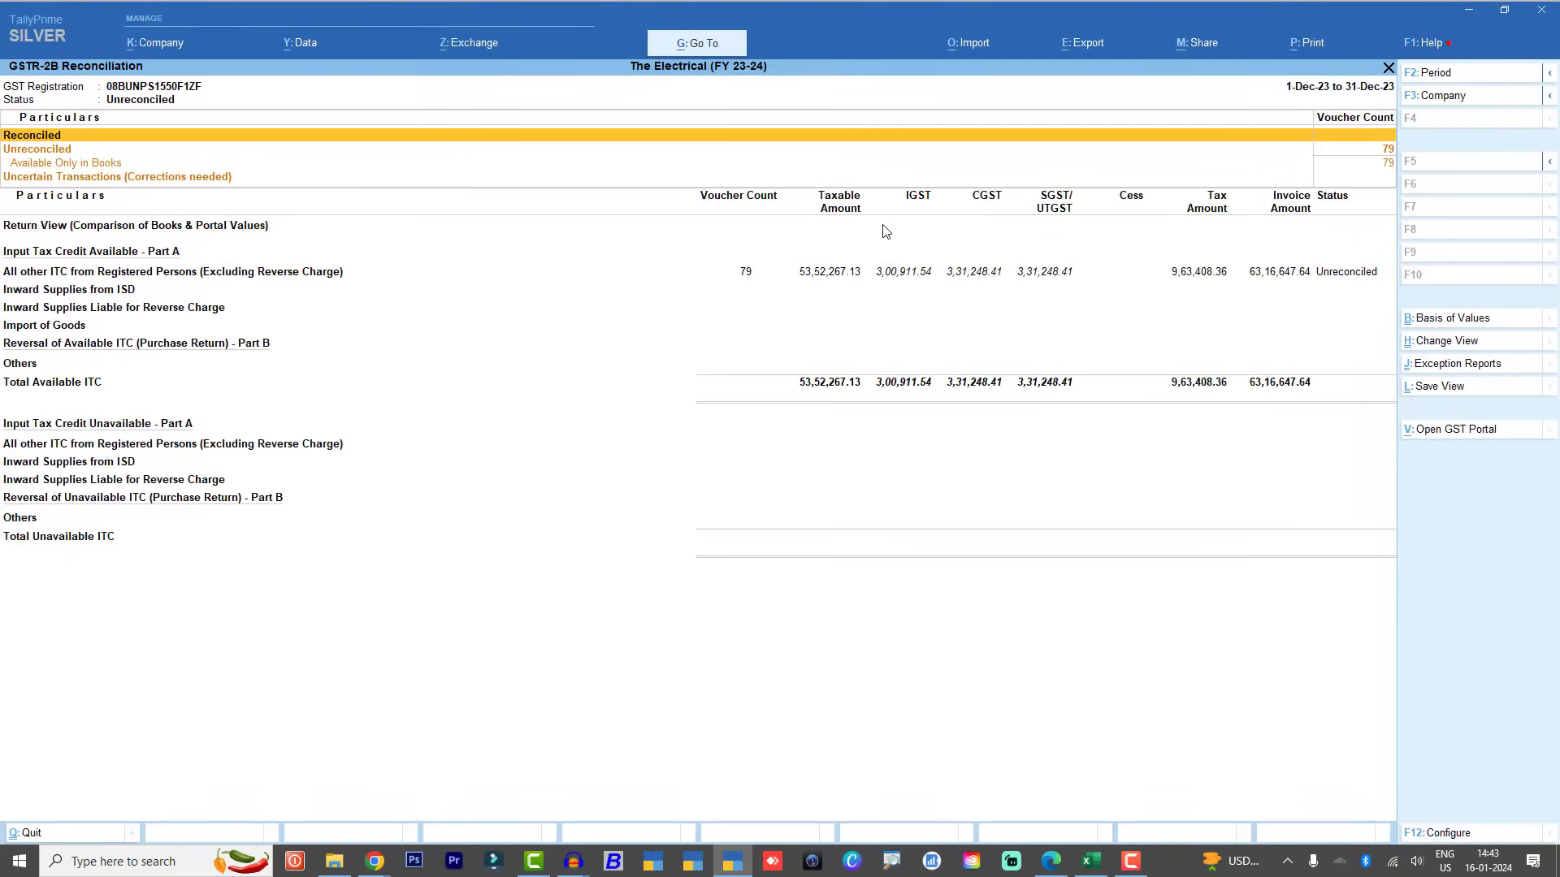
# Step: Expand the reconciliation report to its detailed view and open the B2B Invoices summary for registered persons
pyautogui.press('alt')
pyautogui.hotkey('alt', 'F5')
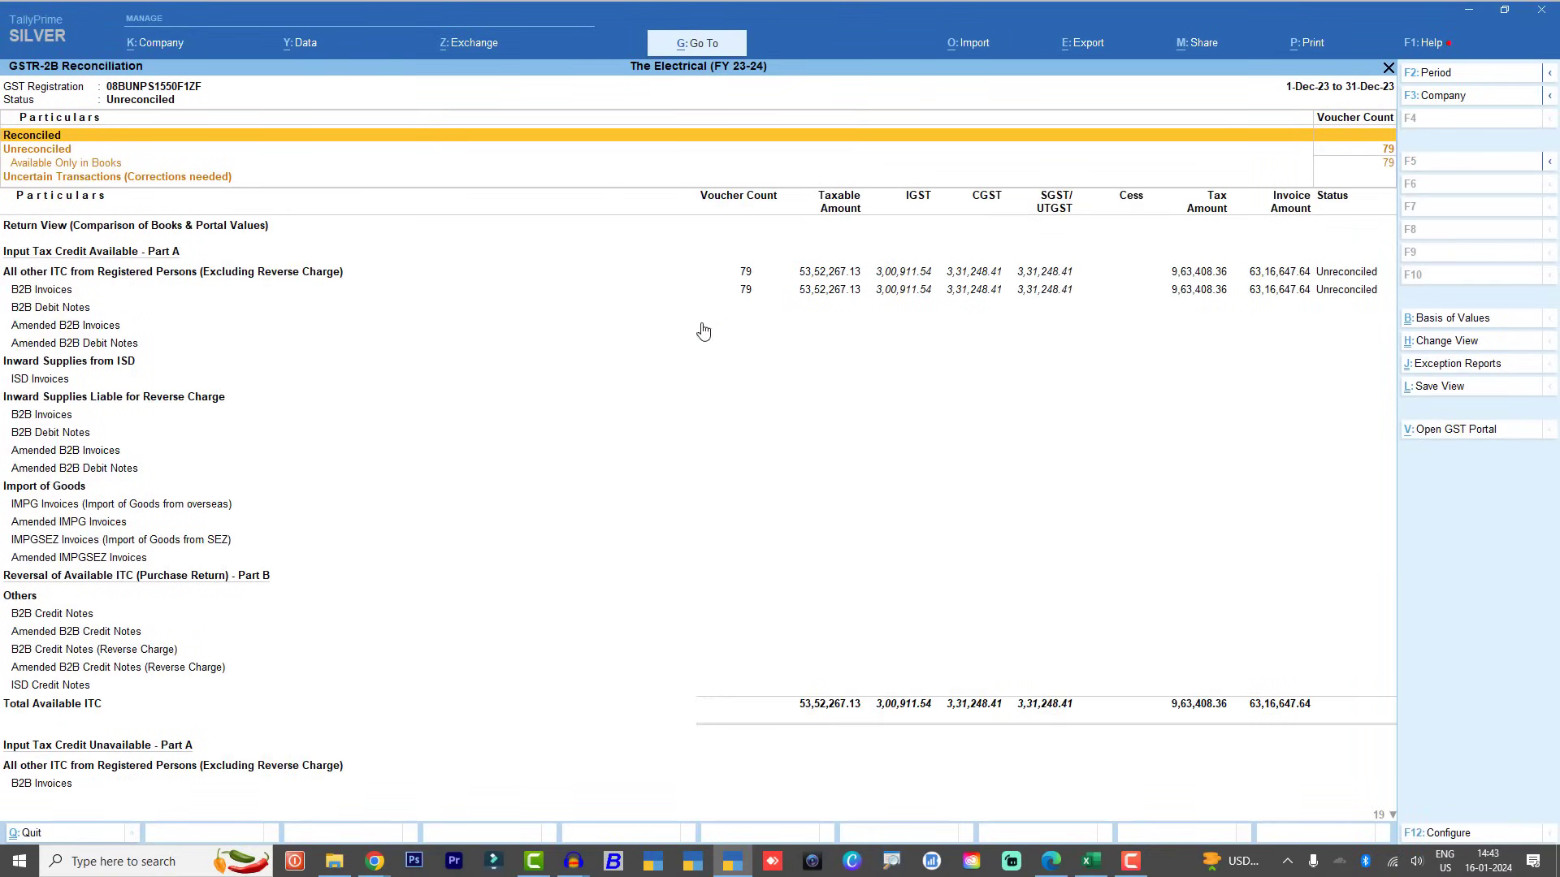
pyautogui.click(49, 292)
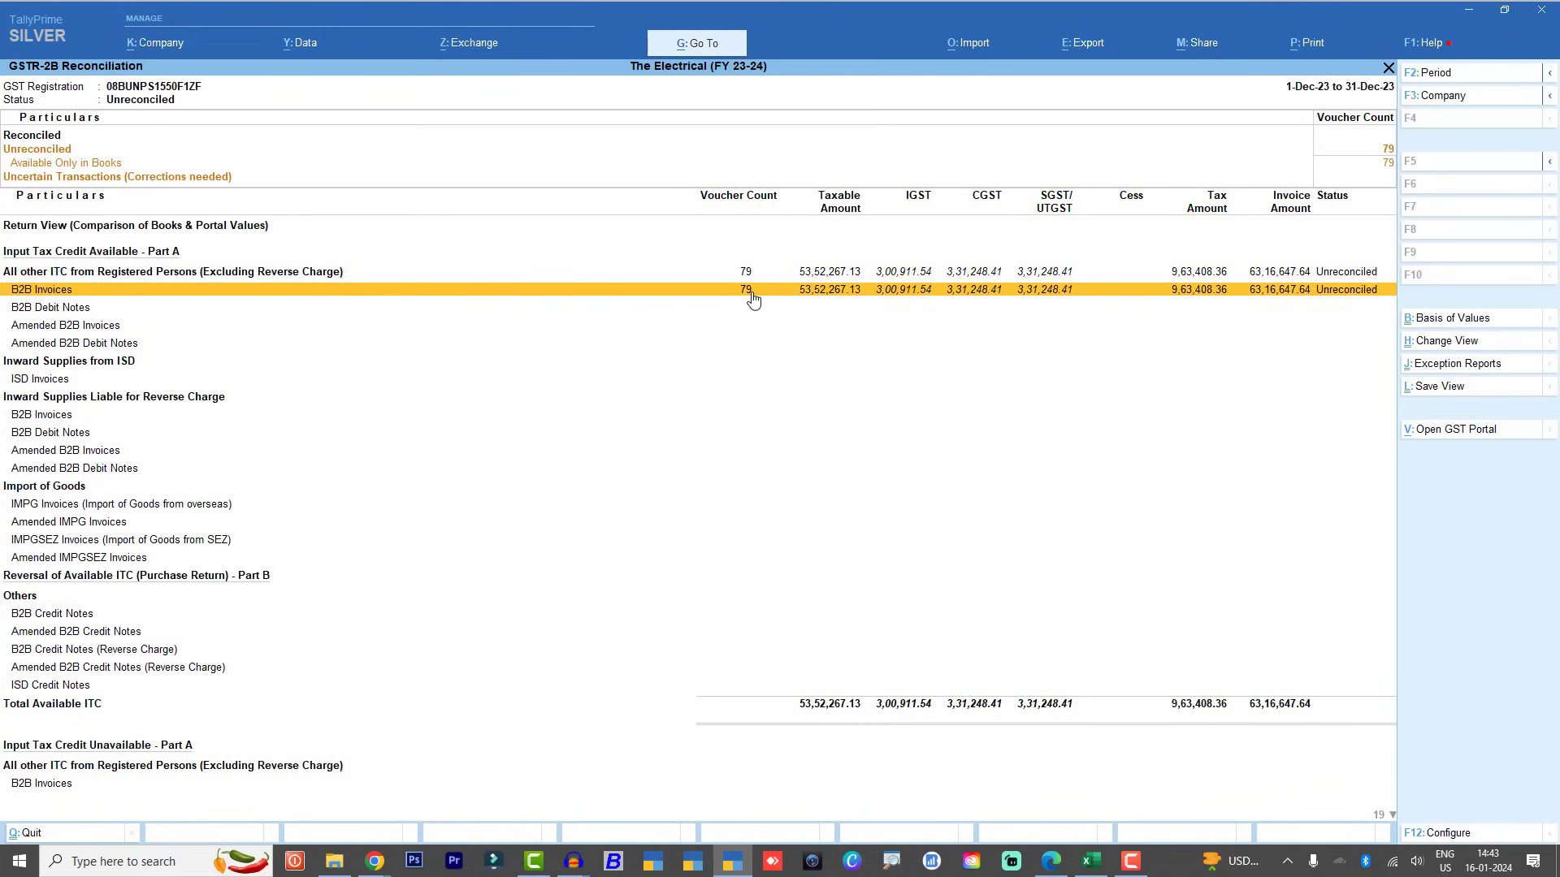
pyautogui.press('Return')
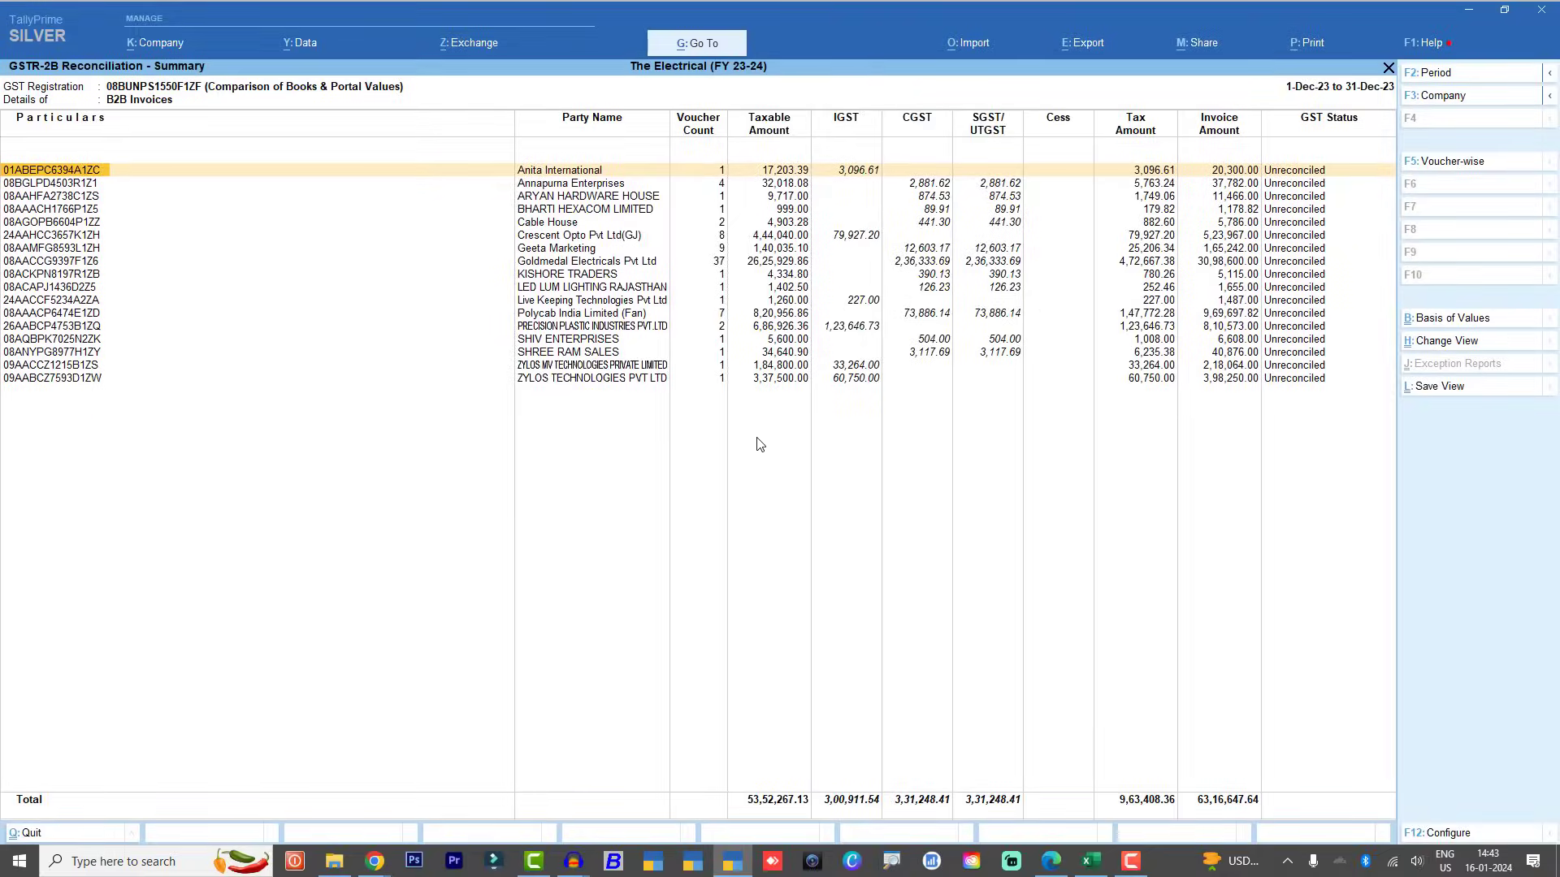
# Step: Configure the B2B Invoices summary with Sort By Party Name set to Yes
pyautogui.press('F12')
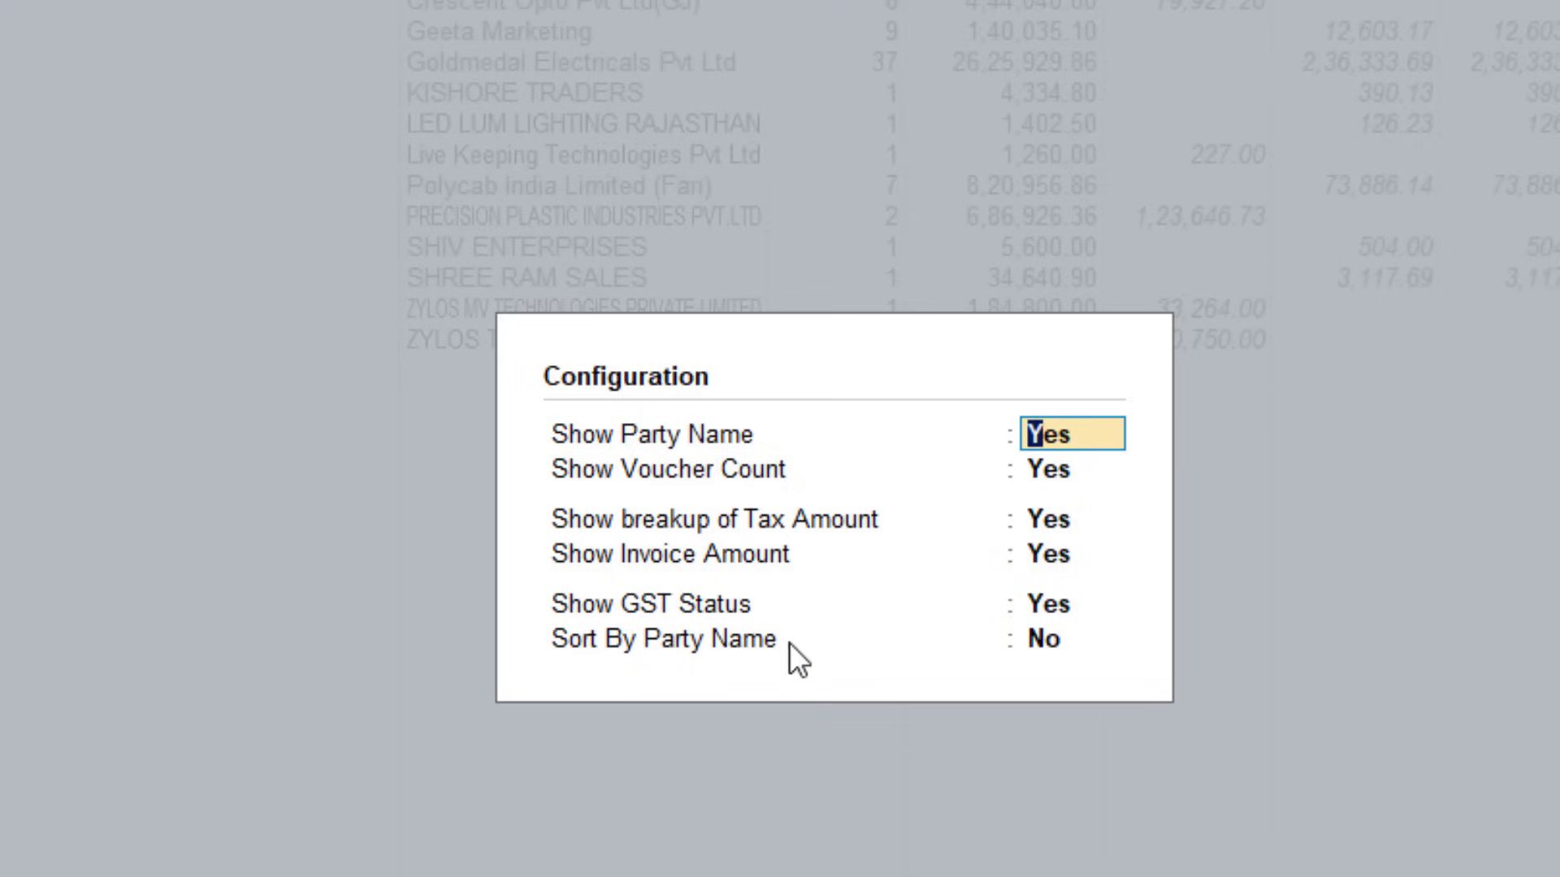
pyautogui.click(1038, 635)
pyautogui.write('y')
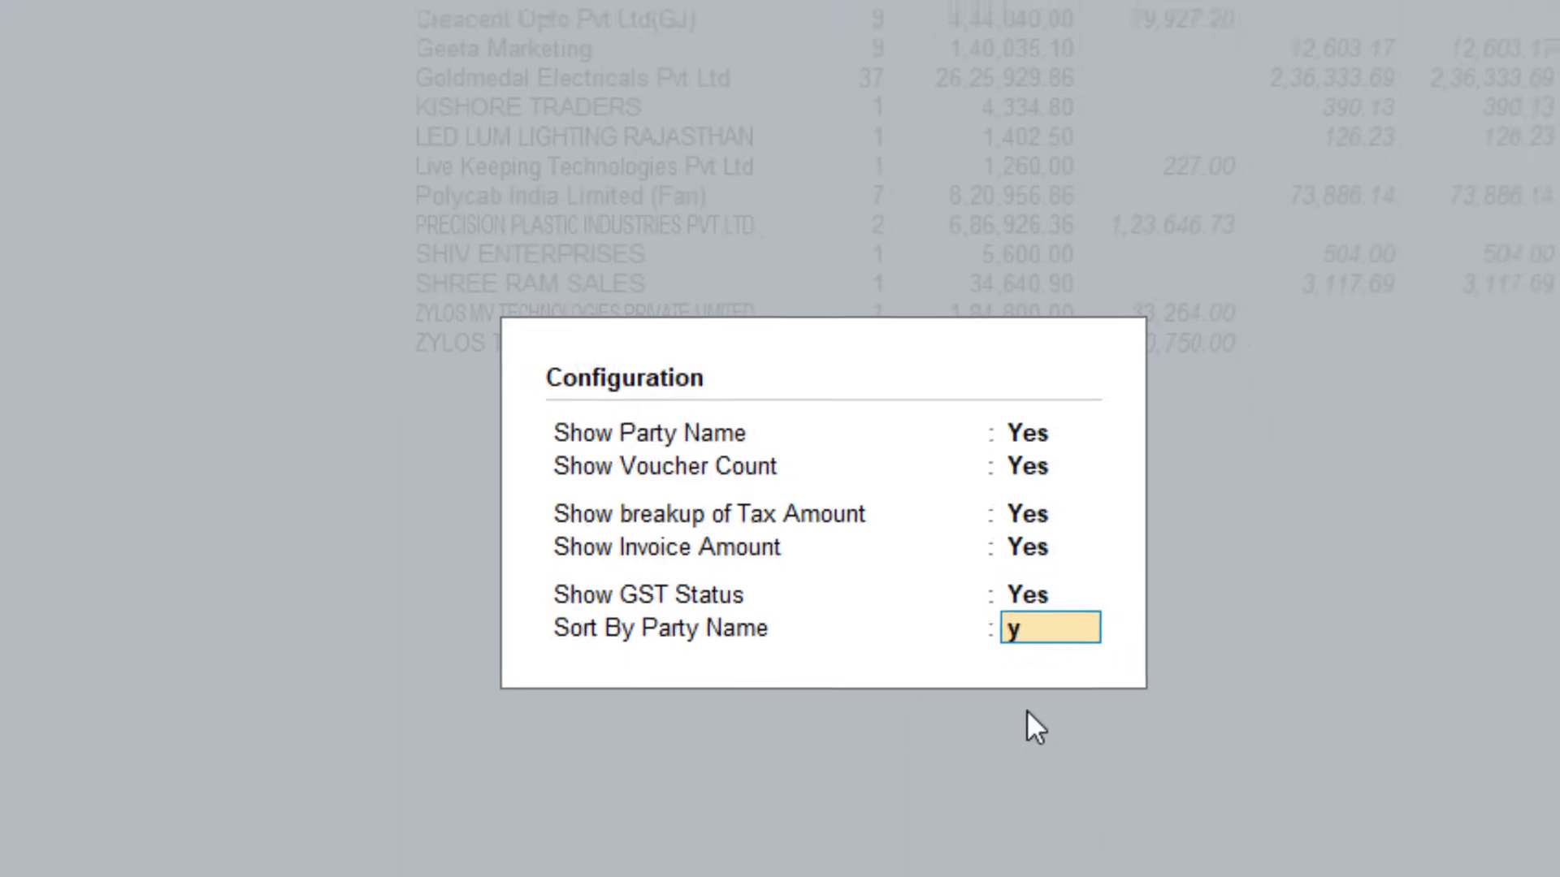
pyautogui.press('Return')
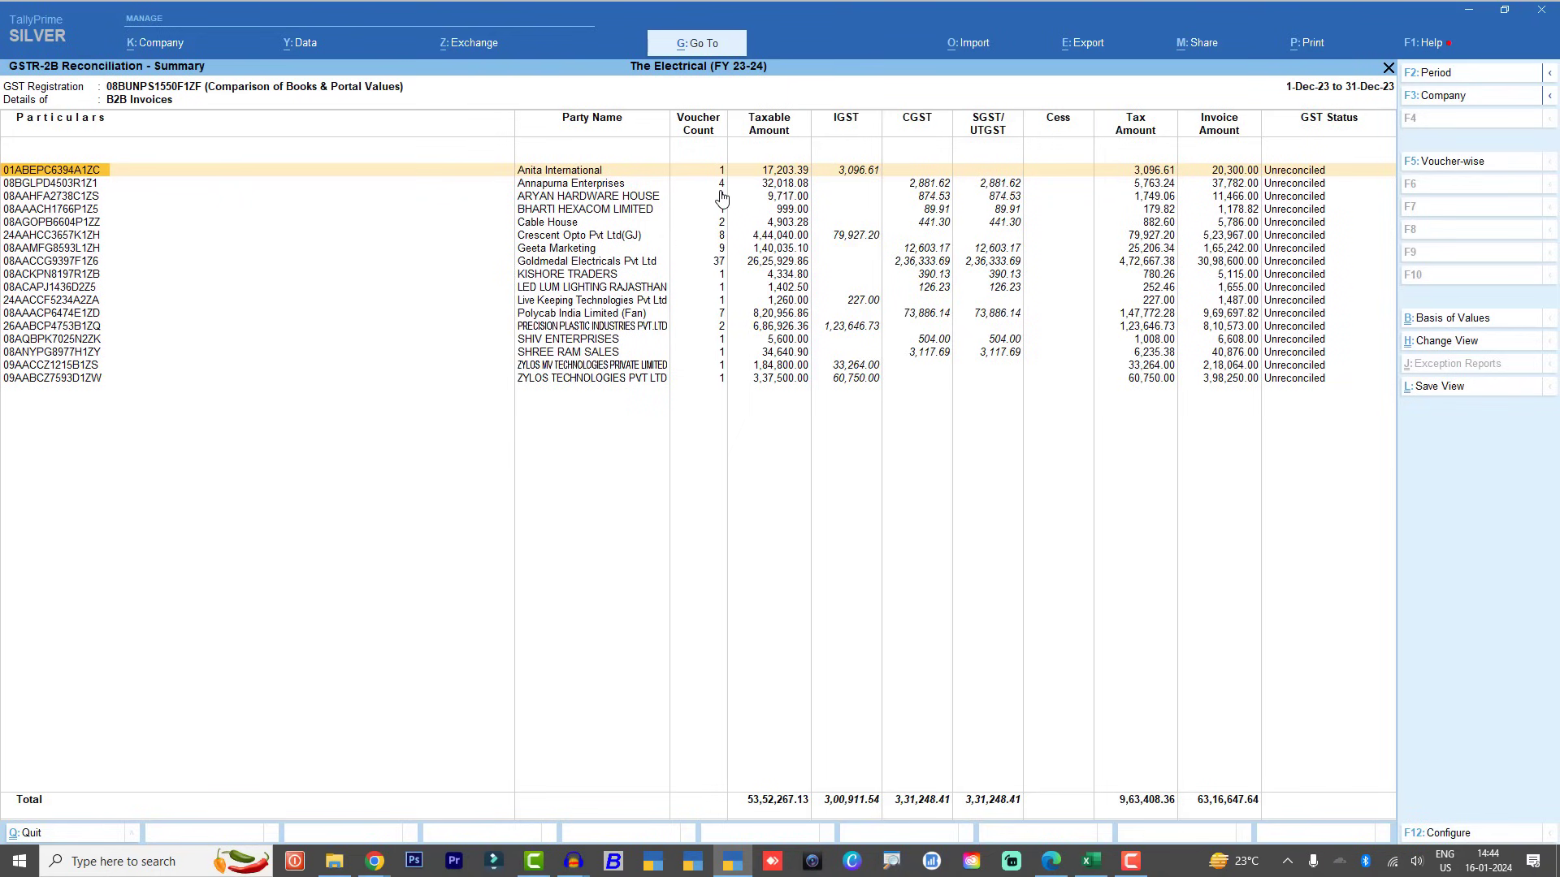
pyautogui.click(1081, 44)
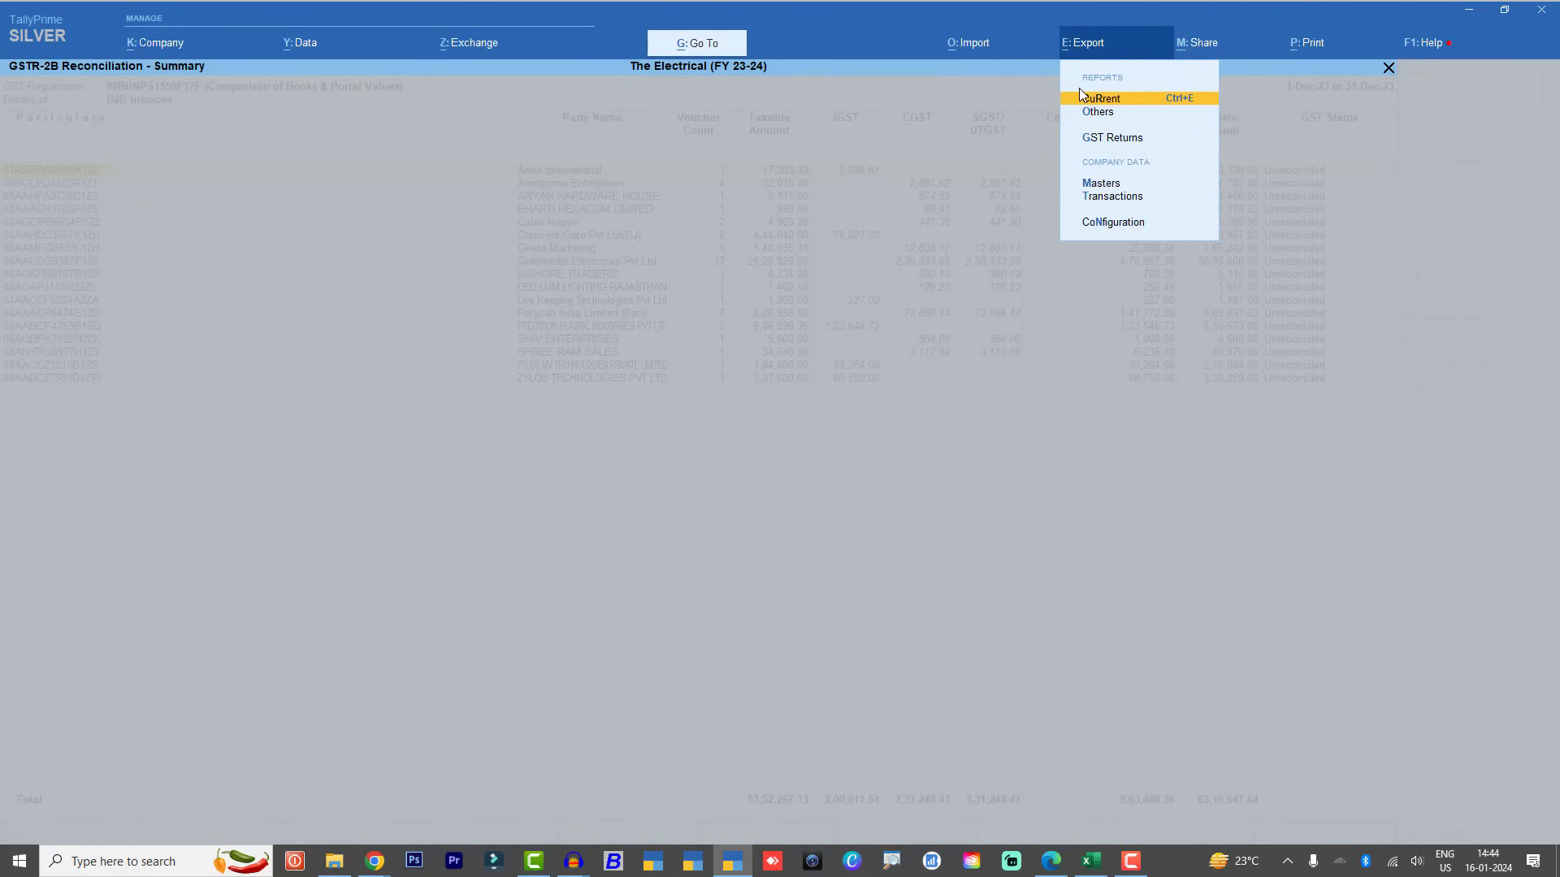
pyautogui.click(1087, 101)
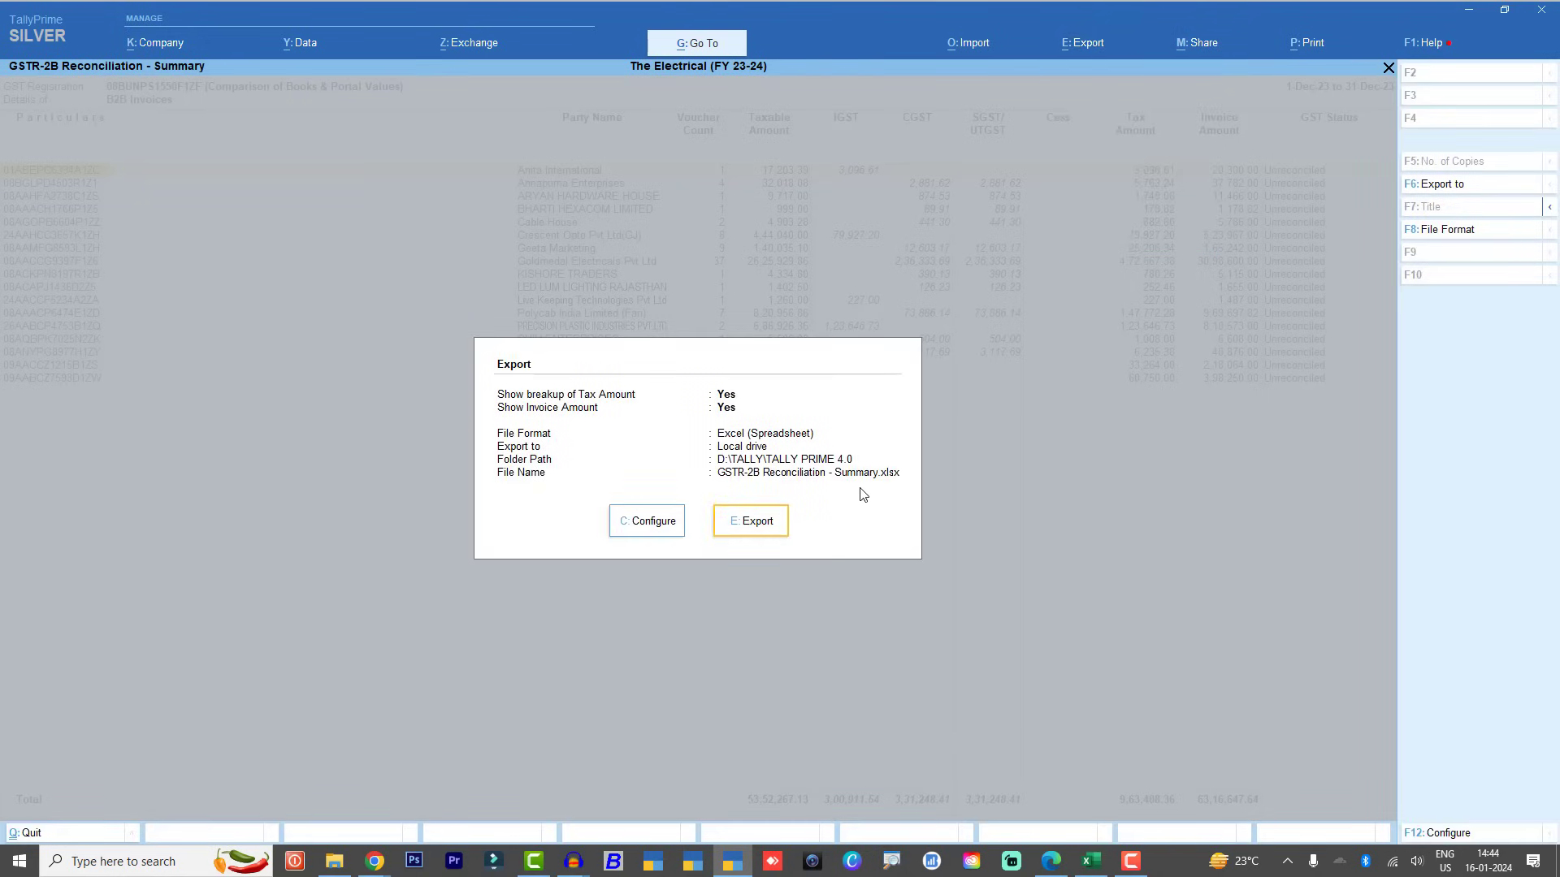
pyautogui.press('Escape')
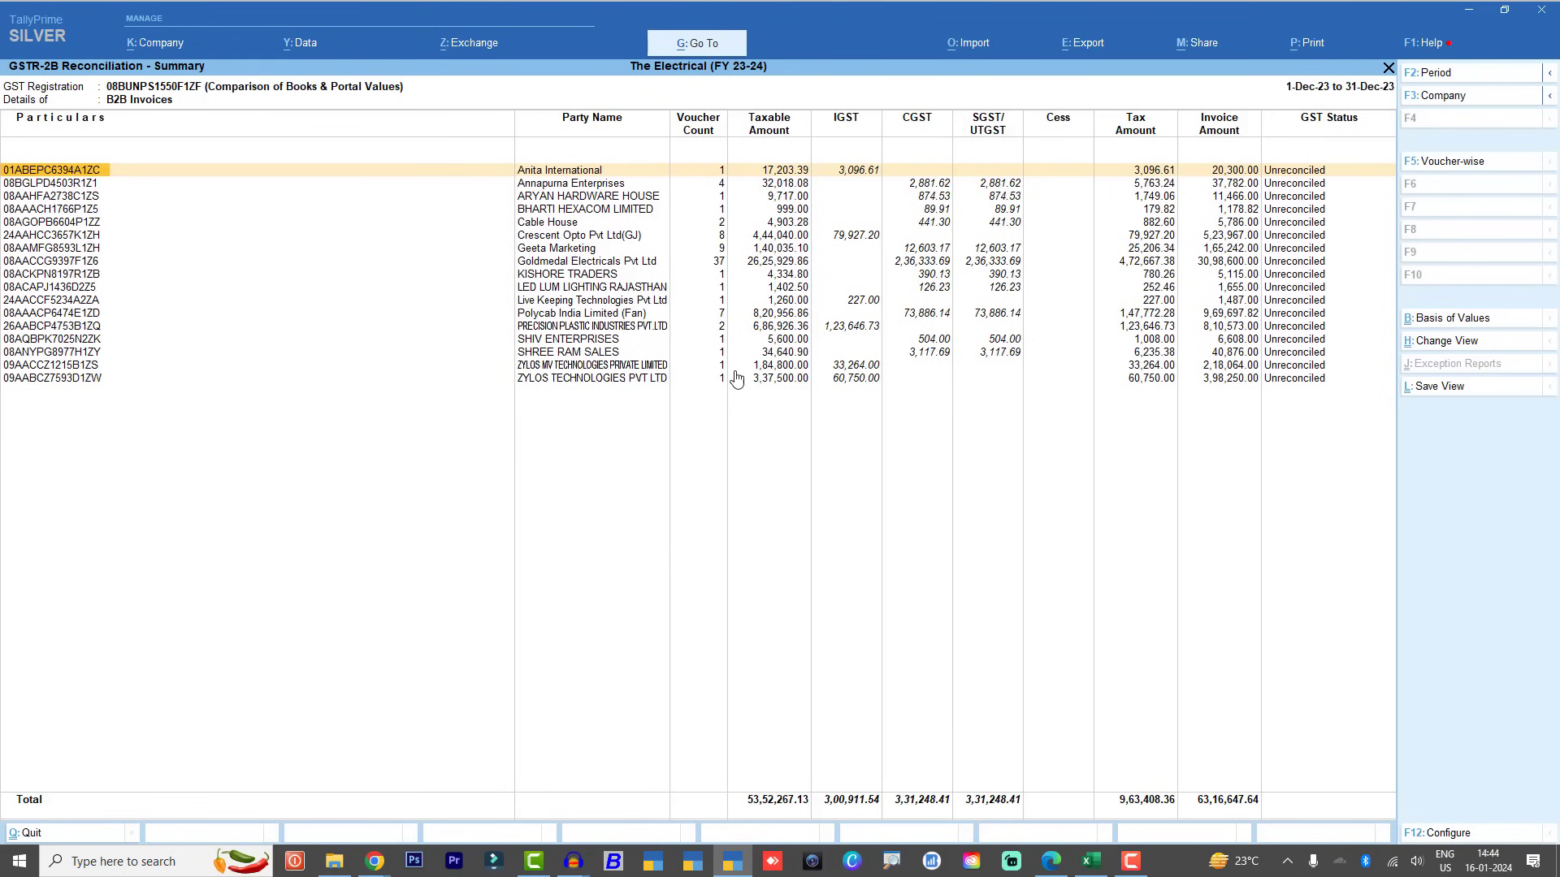
# Step: Switch to Excel and check the table on the B2B BOOKS sheet against the B2B Invoices summary in TallyPrime
pyautogui.click(1082, 859)
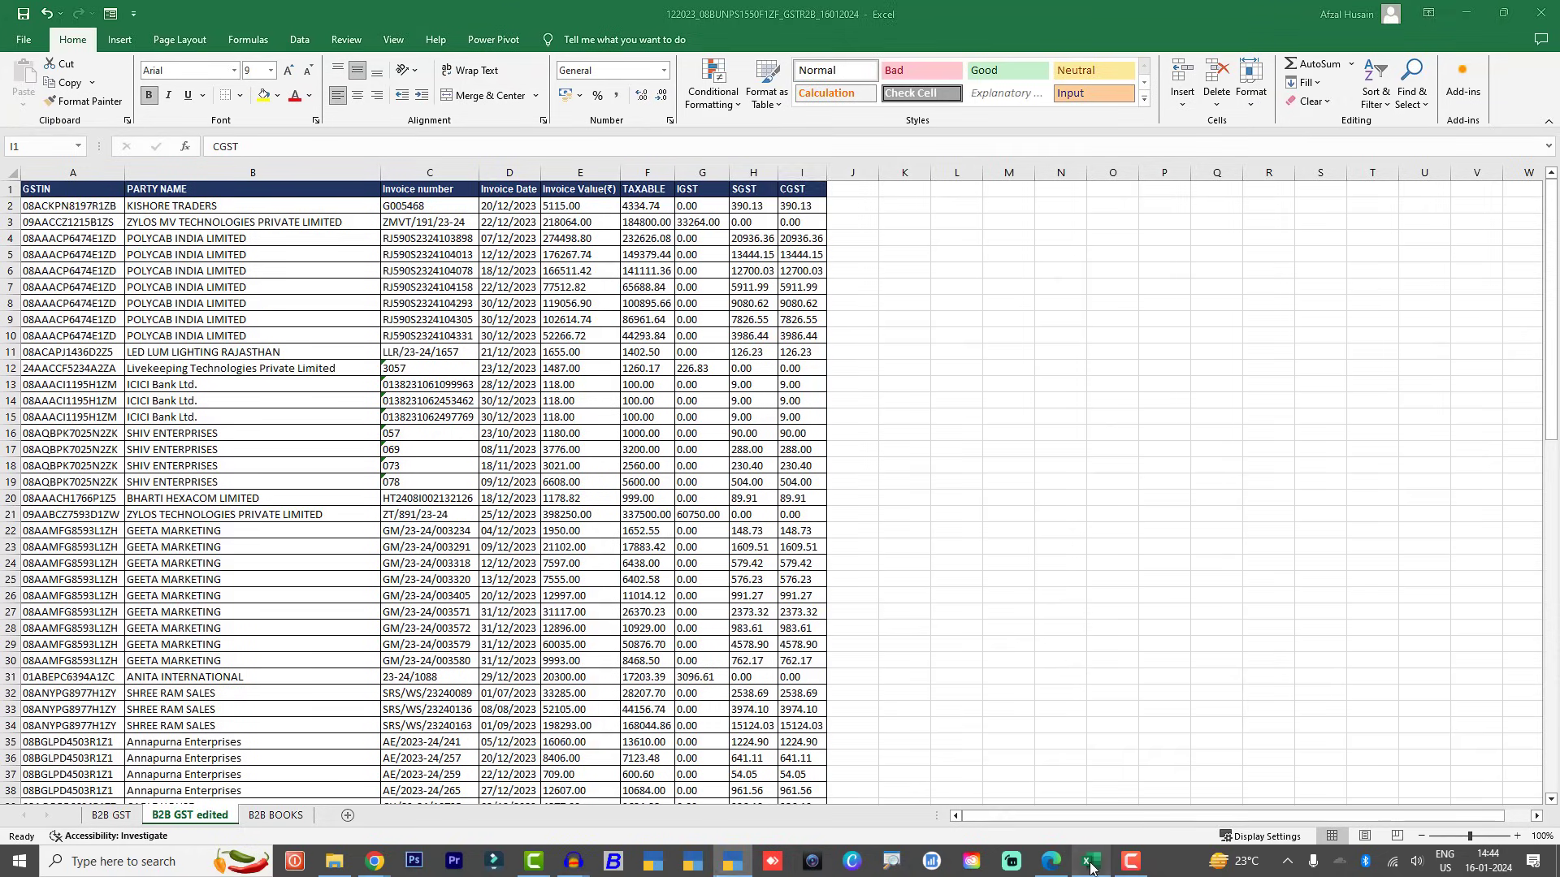
pyautogui.click(289, 817)
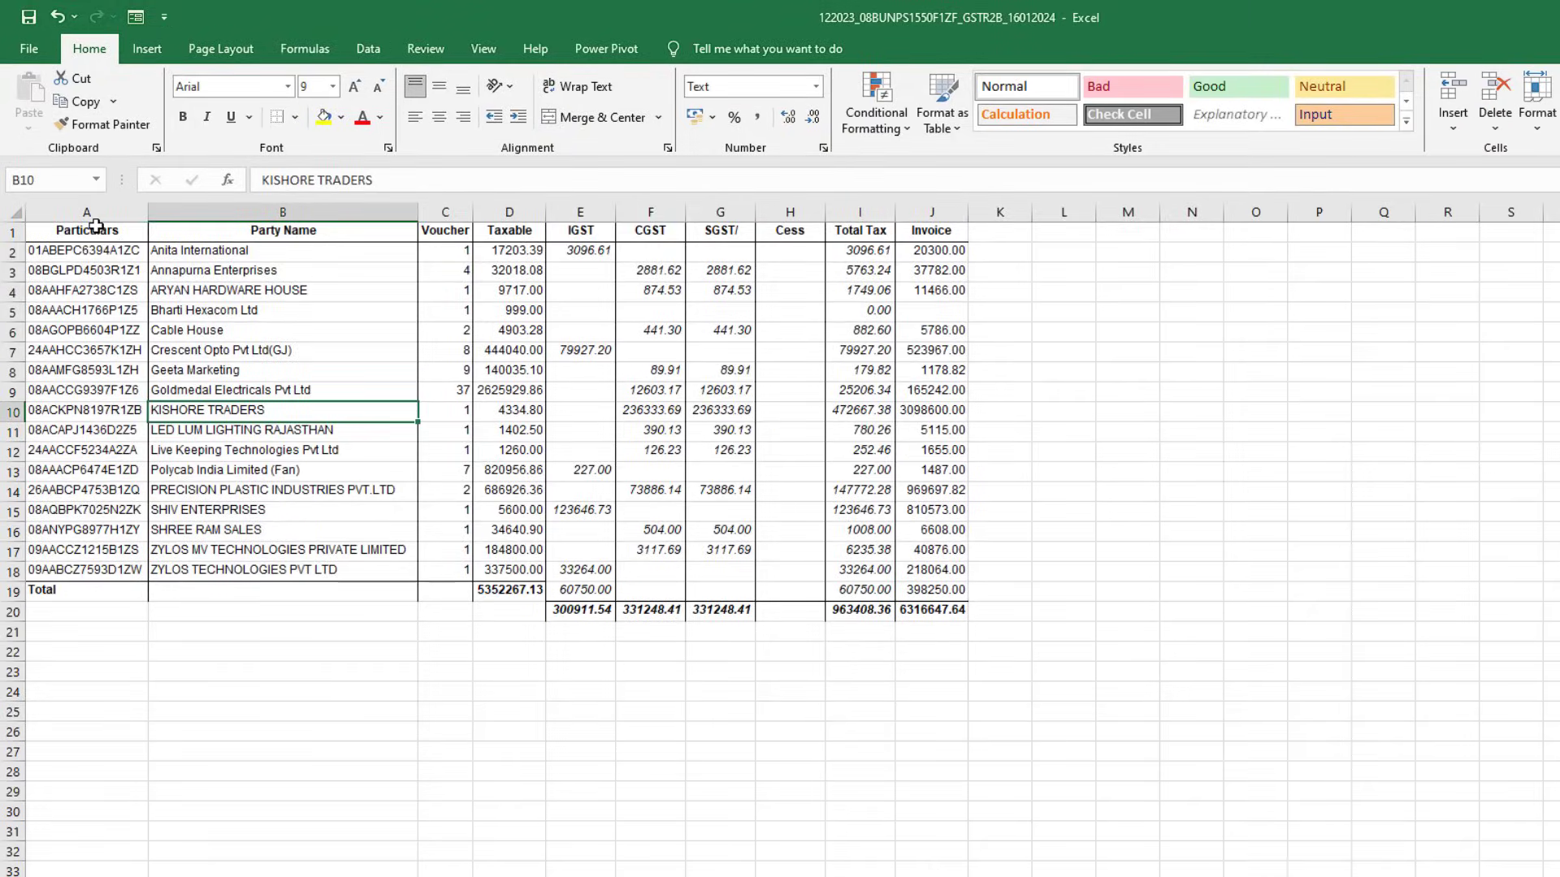
pyautogui.moveTo(96, 226); pyautogui.dragTo(942, 613)
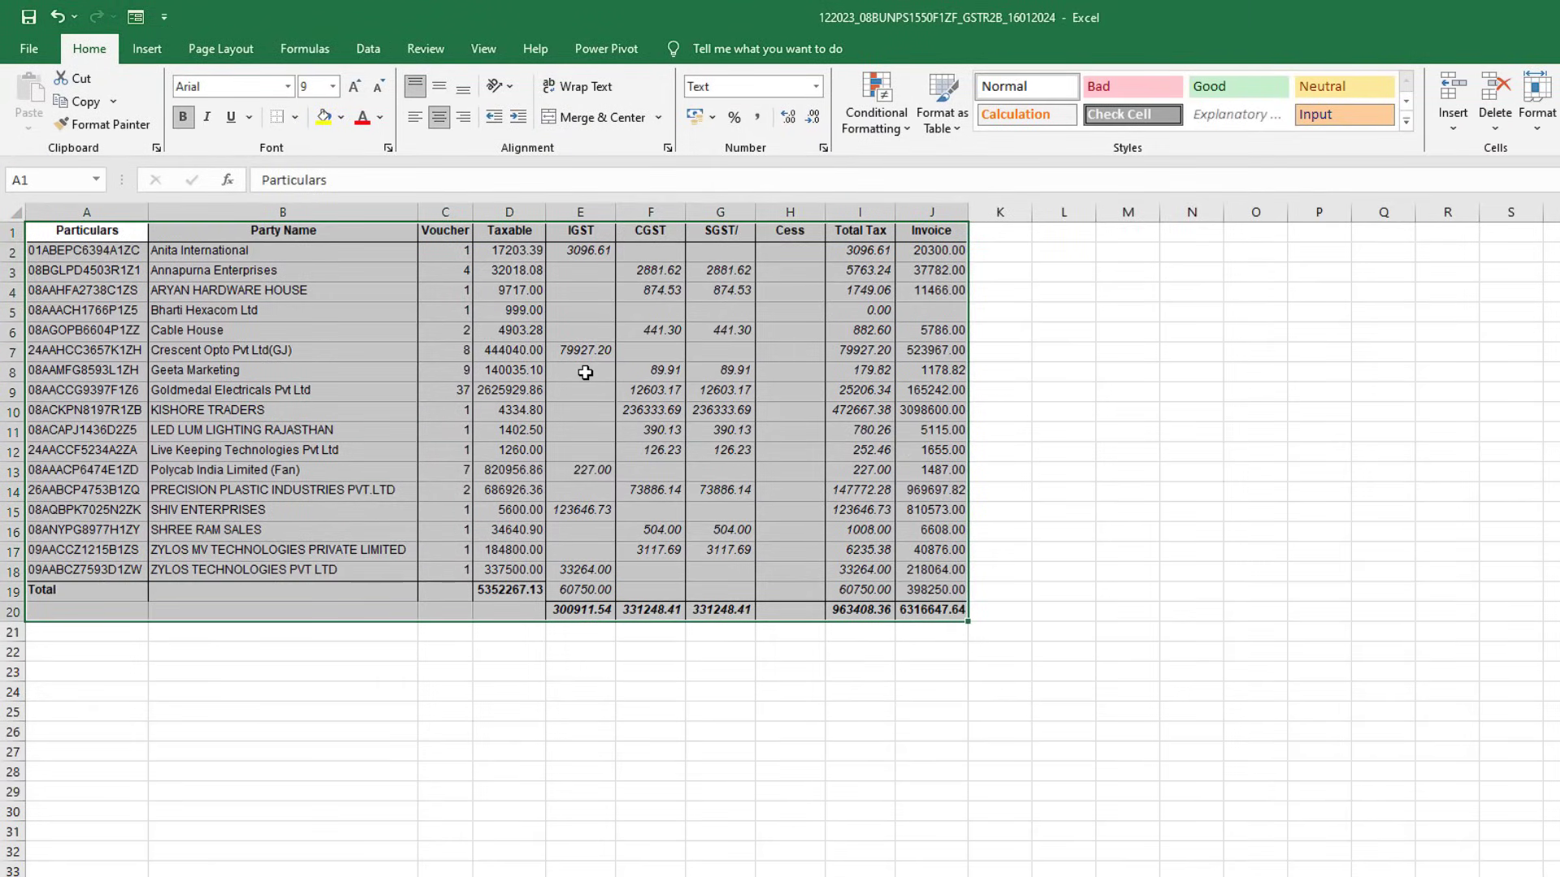
pyautogui.hotkey('alt', 'Tab')
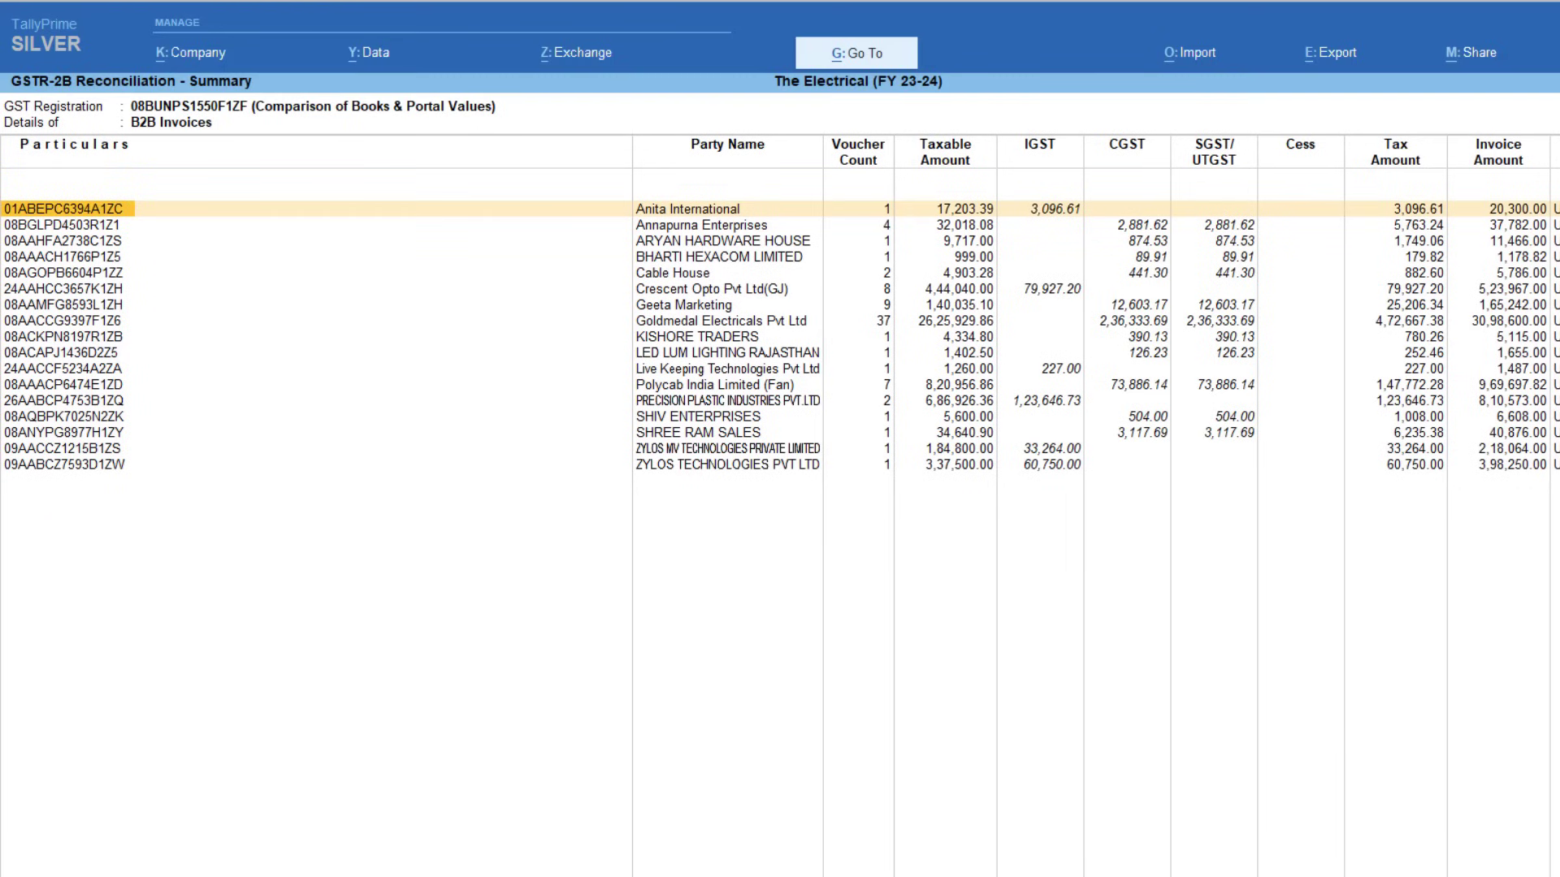
pyautogui.hotkey('alt', 'Tab')
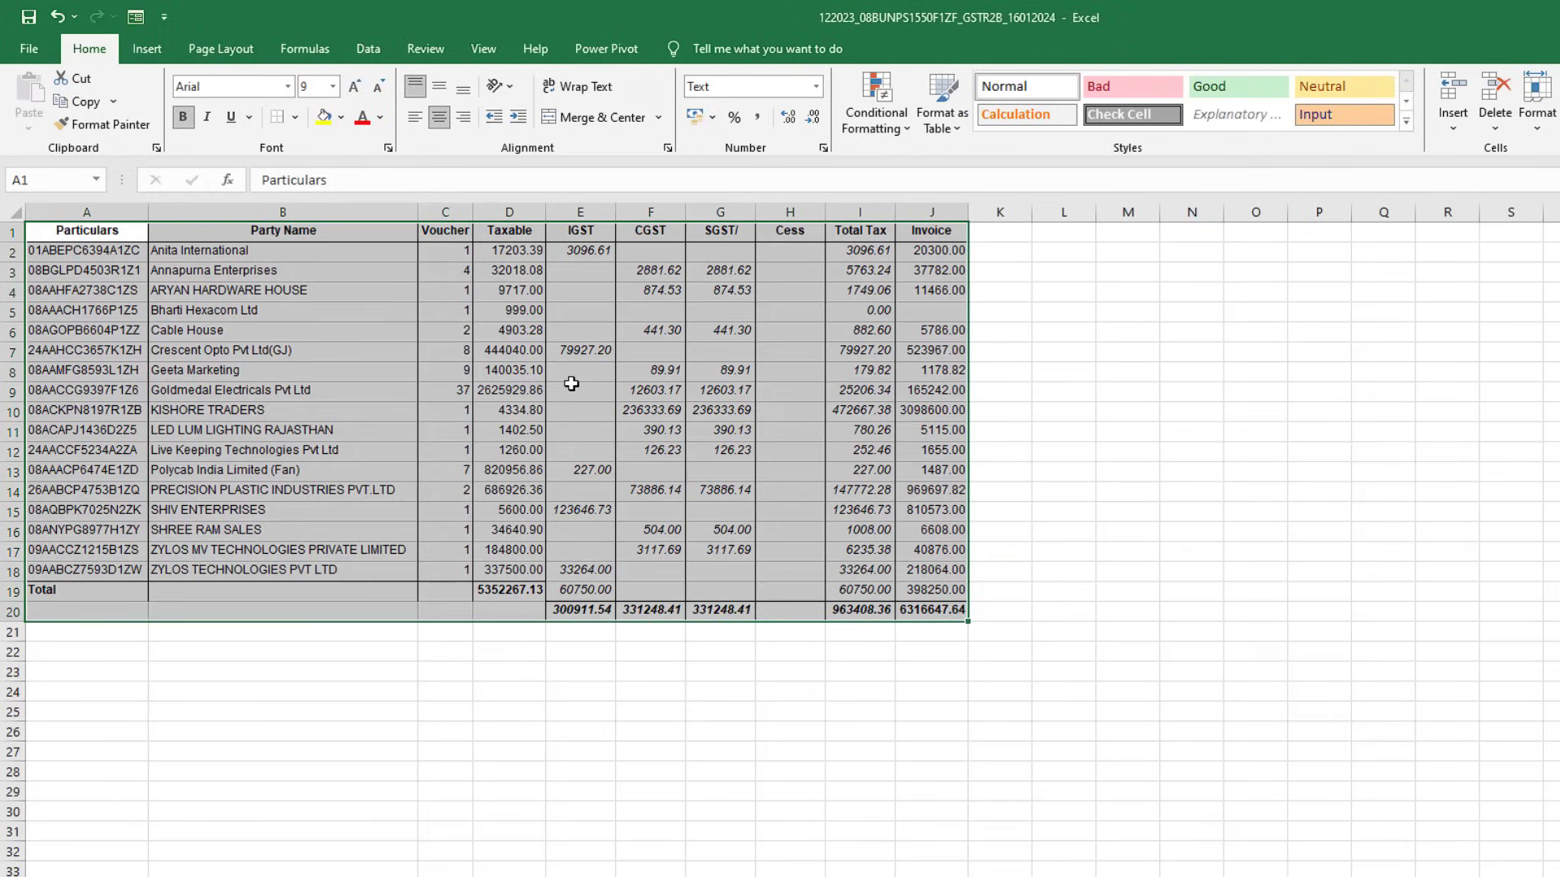
pyautogui.click(768, 277)
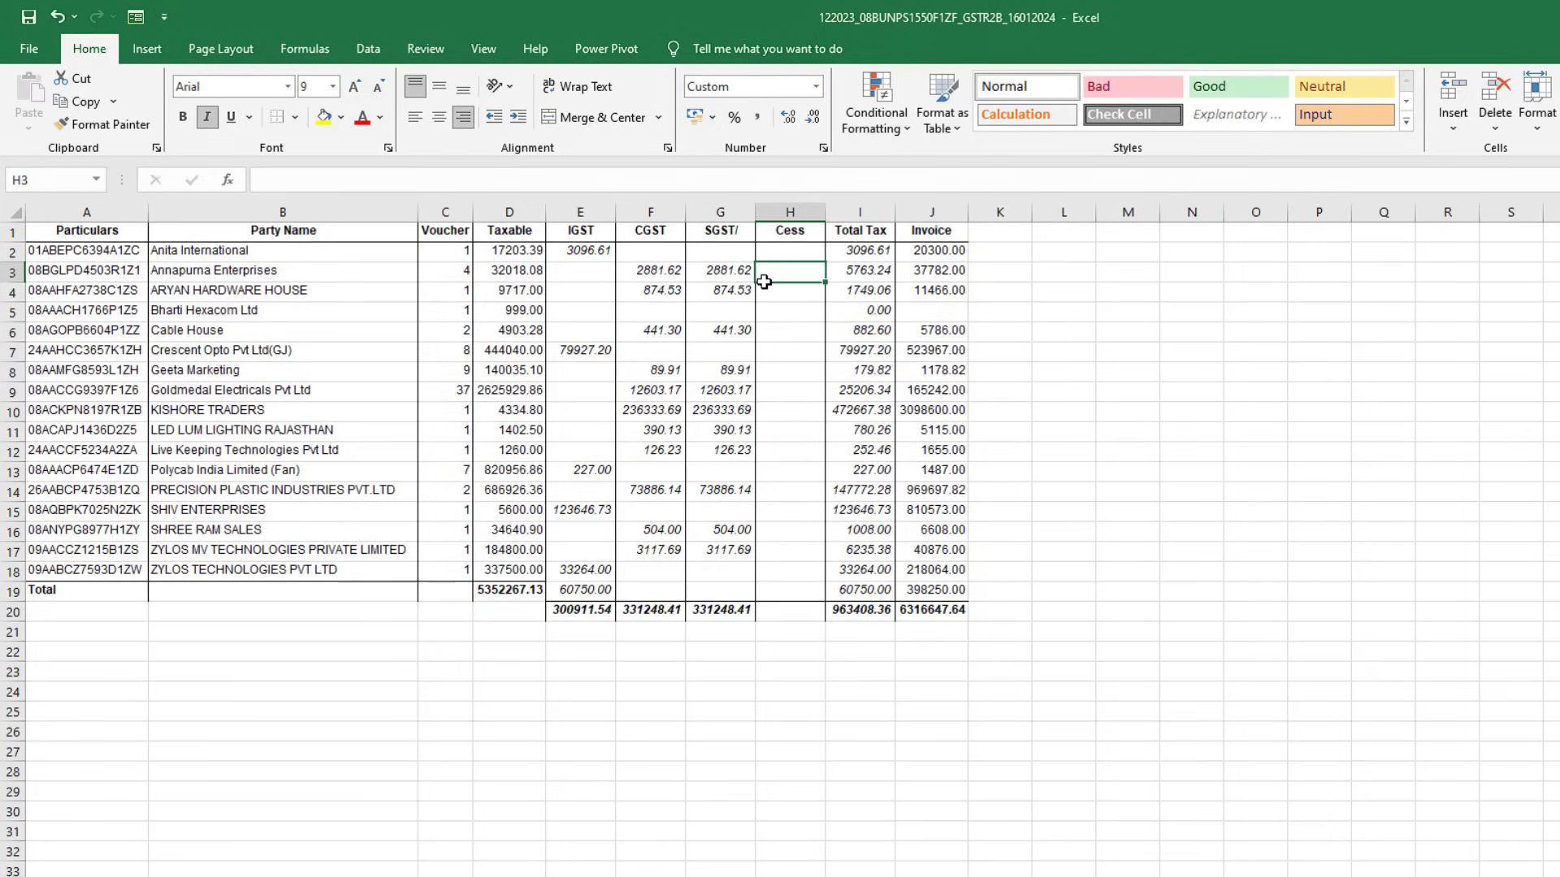
# Step: Delete the Cess and Total Tax columns from the B2B BOOKS sheet
pyautogui.click(794, 212)
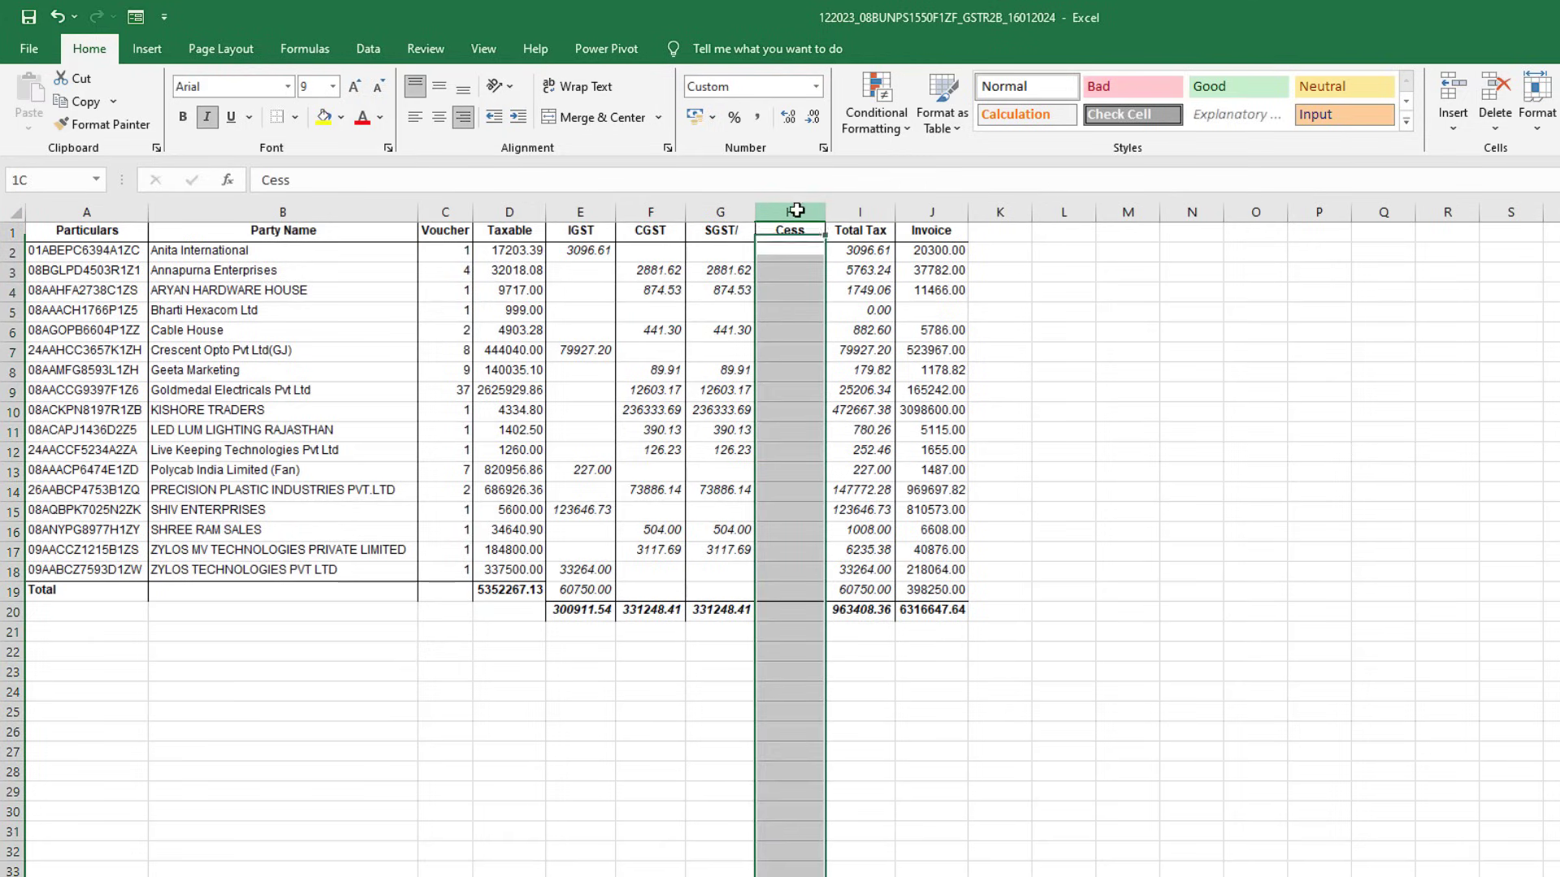
pyautogui.rightClick(798, 212)
pyautogui.click(847, 404)
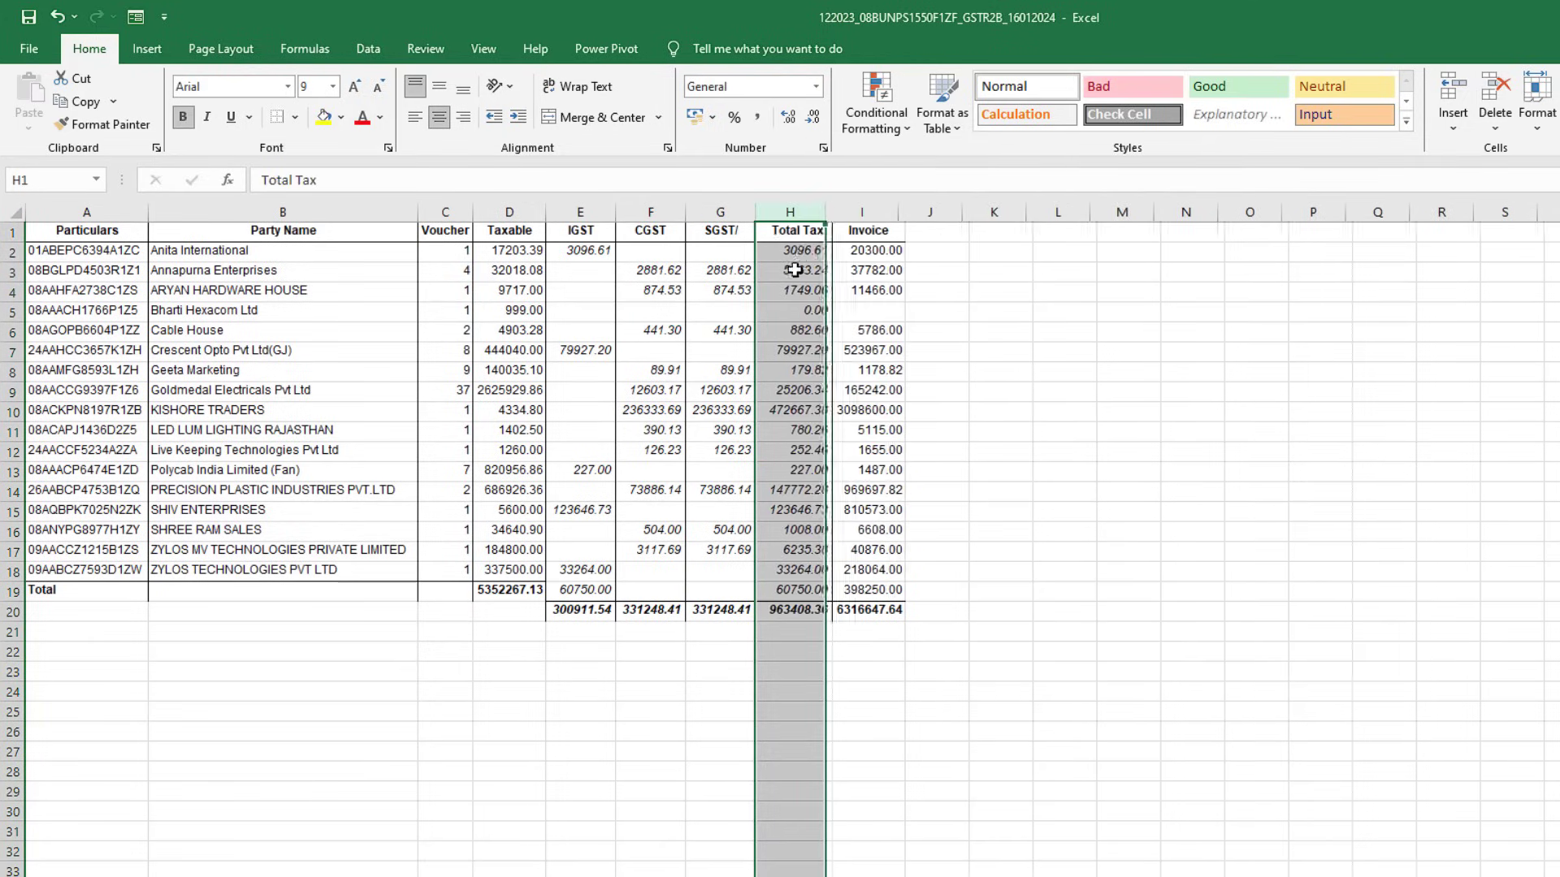
pyautogui.rightClick(792, 209)
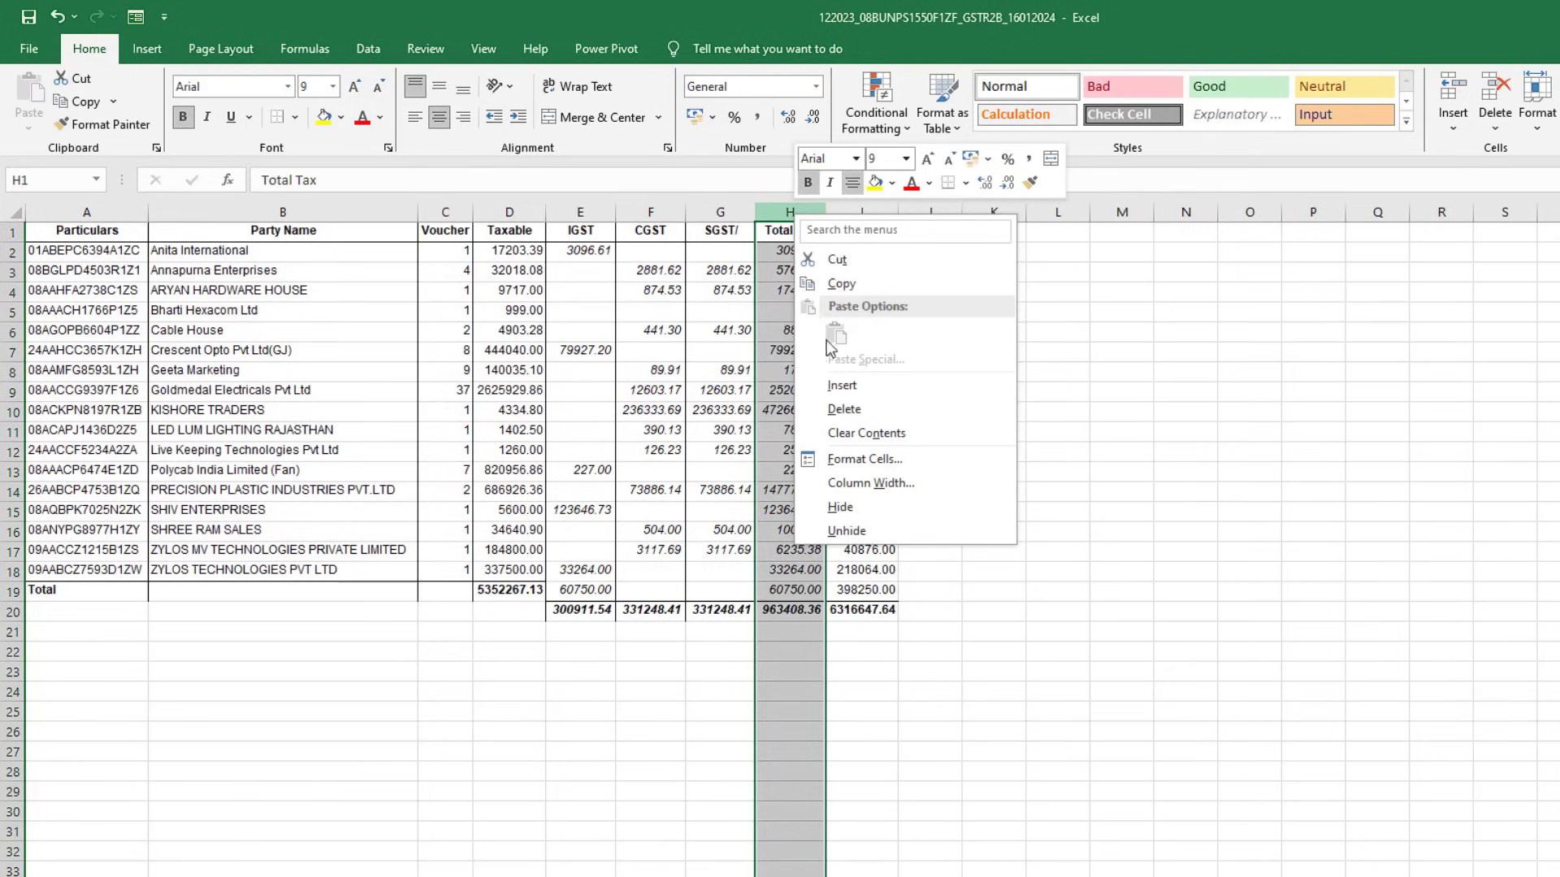
pyautogui.click(845, 411)
pyautogui.click(866, 473)
# Step: Review the trimmed table on B2B BOOKS and compare it with the invoice rows and invoice numbers on B2B GST edited
pyautogui.moveTo(121, 234); pyautogui.dragTo(809, 606)
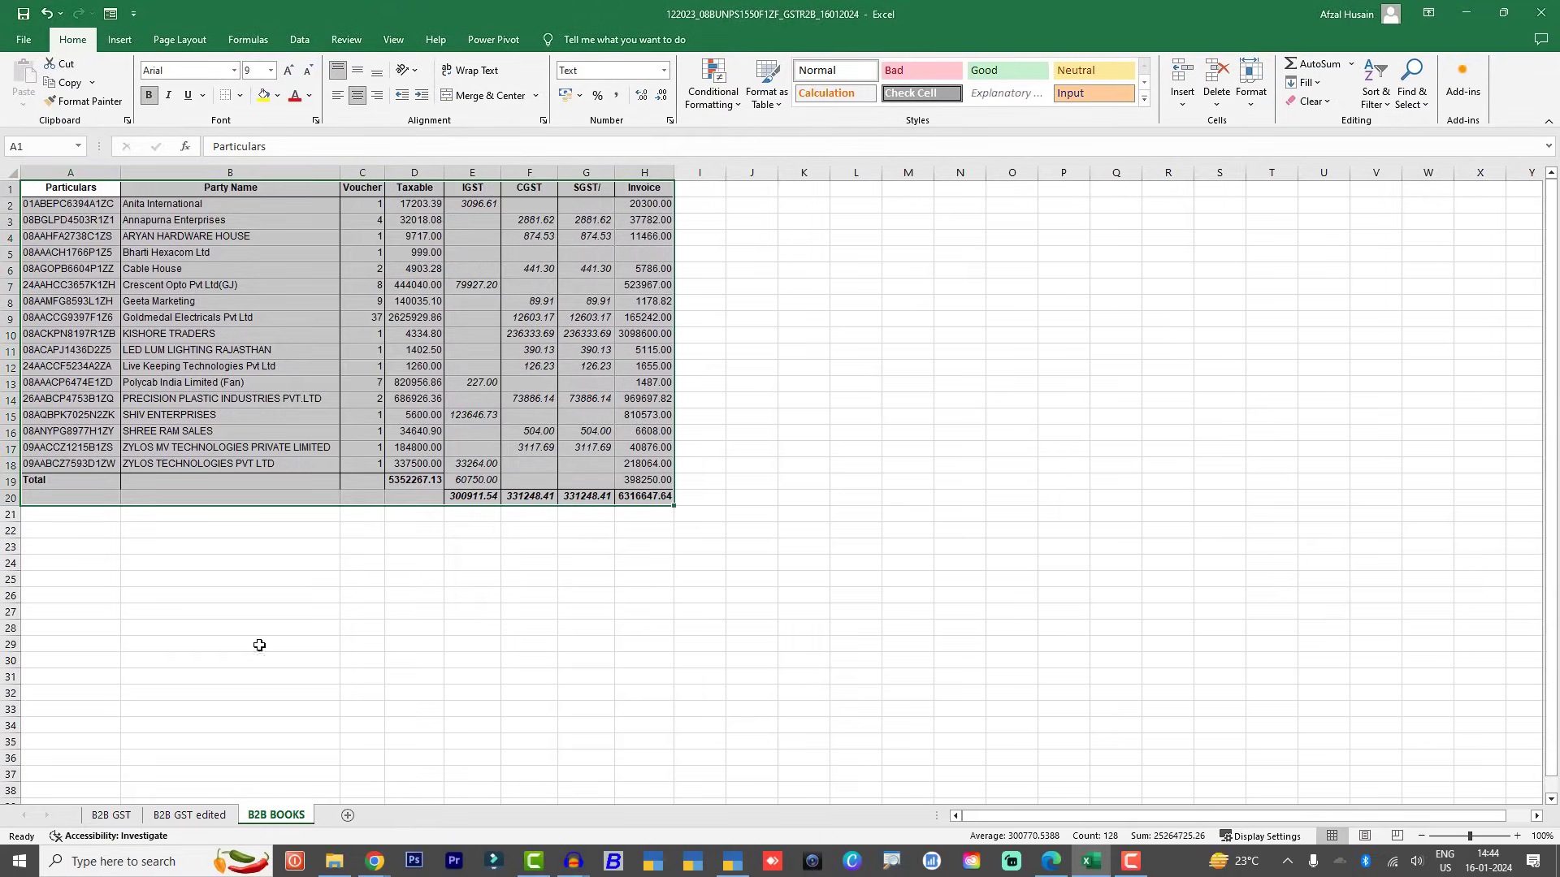
pyautogui.moveTo(98, 193); pyautogui.dragTo(641, 497)
pyautogui.click(208, 817)
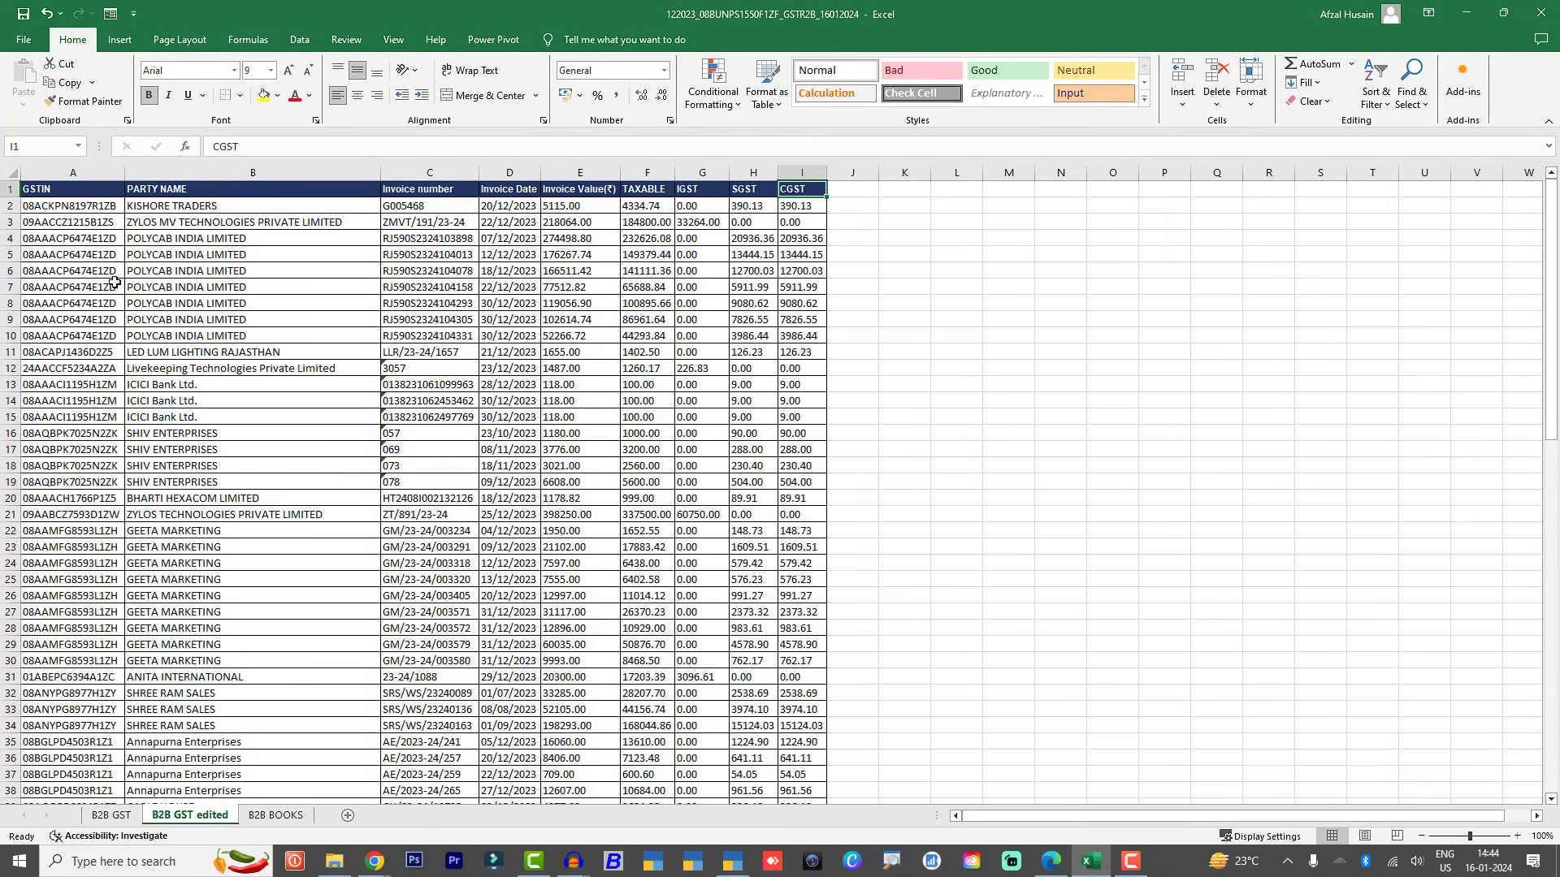
pyautogui.moveTo(69, 188); pyautogui.dragTo(755, 725)
pyautogui.moveTo(404, 222); pyautogui.dragTo(431, 648)
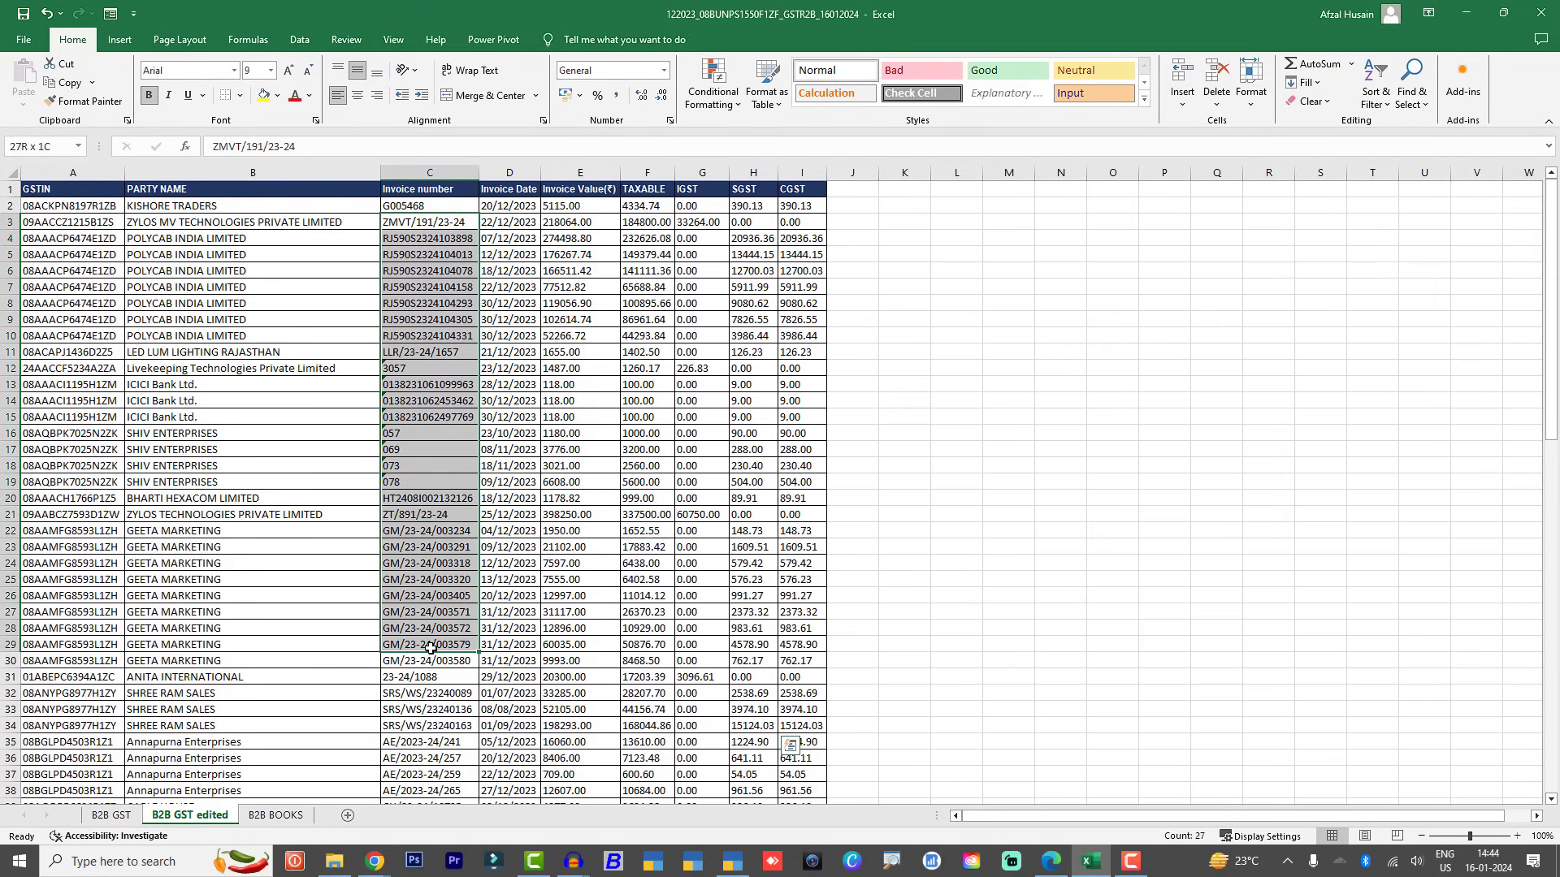
# Step: Insert a PivotTable on a new worksheet from the full table A1:I89 on the B2B GST edited sheet
pyautogui.click(84, 195)
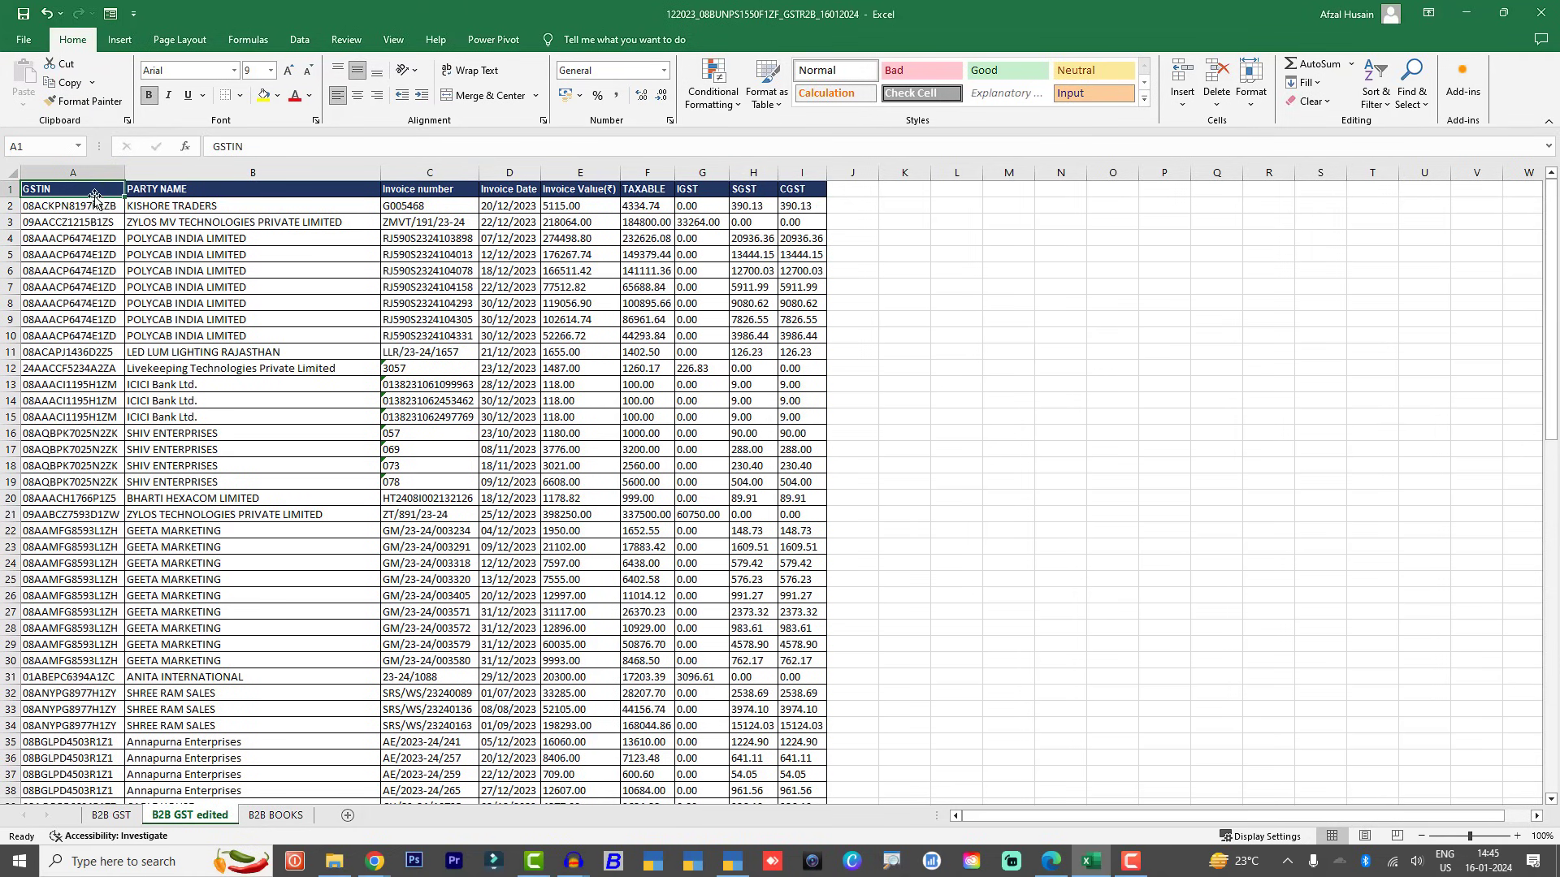
pyautogui.moveTo(91, 188); pyautogui.dragTo(809, 774)
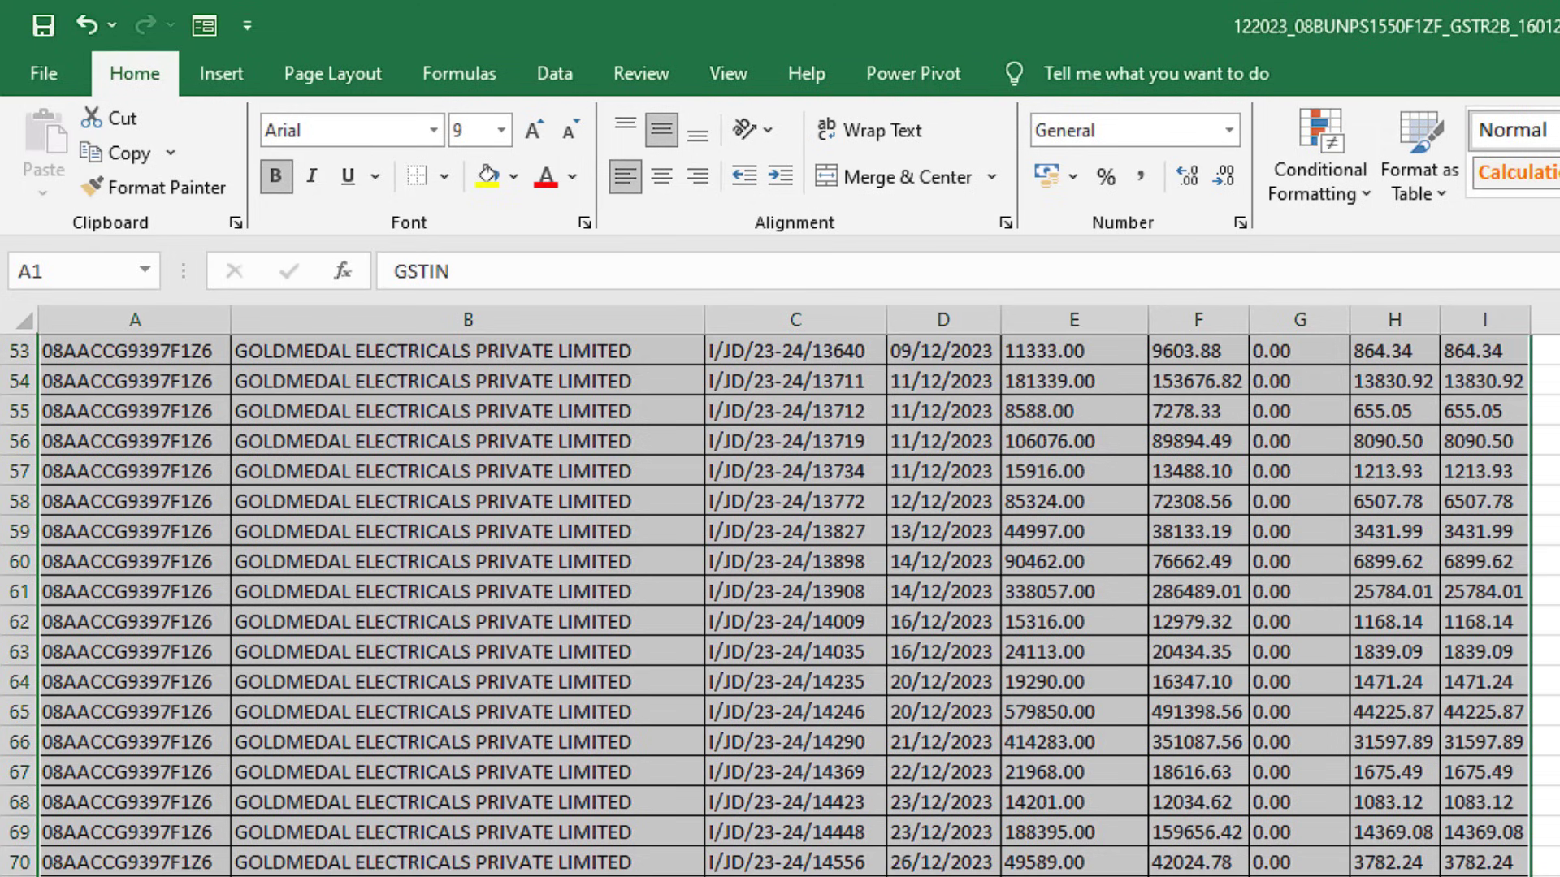
pyautogui.click(222, 65)
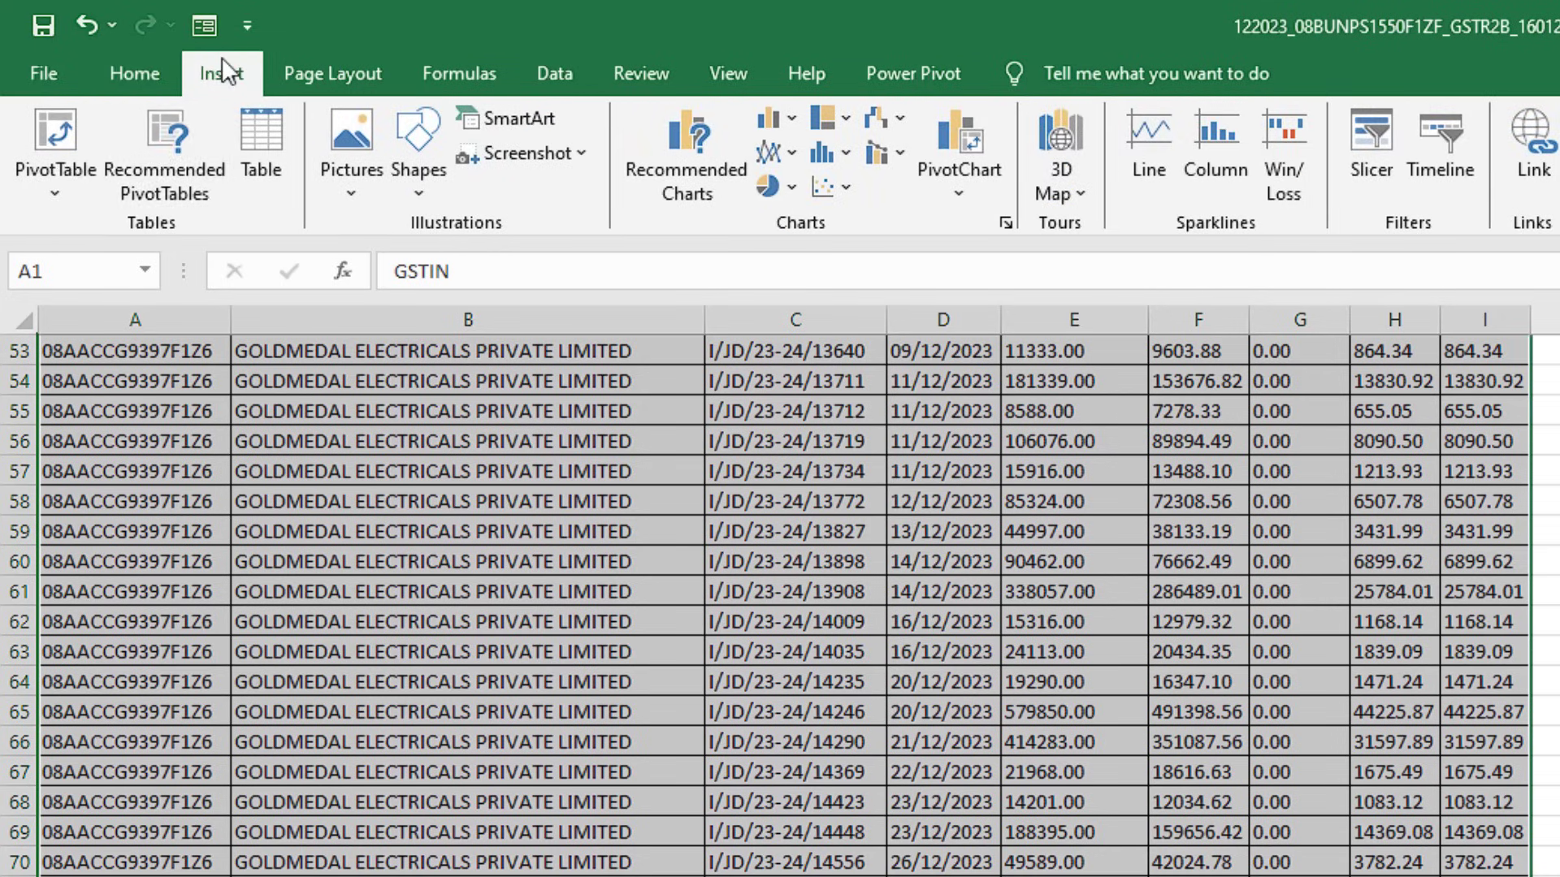
pyautogui.click(52, 136)
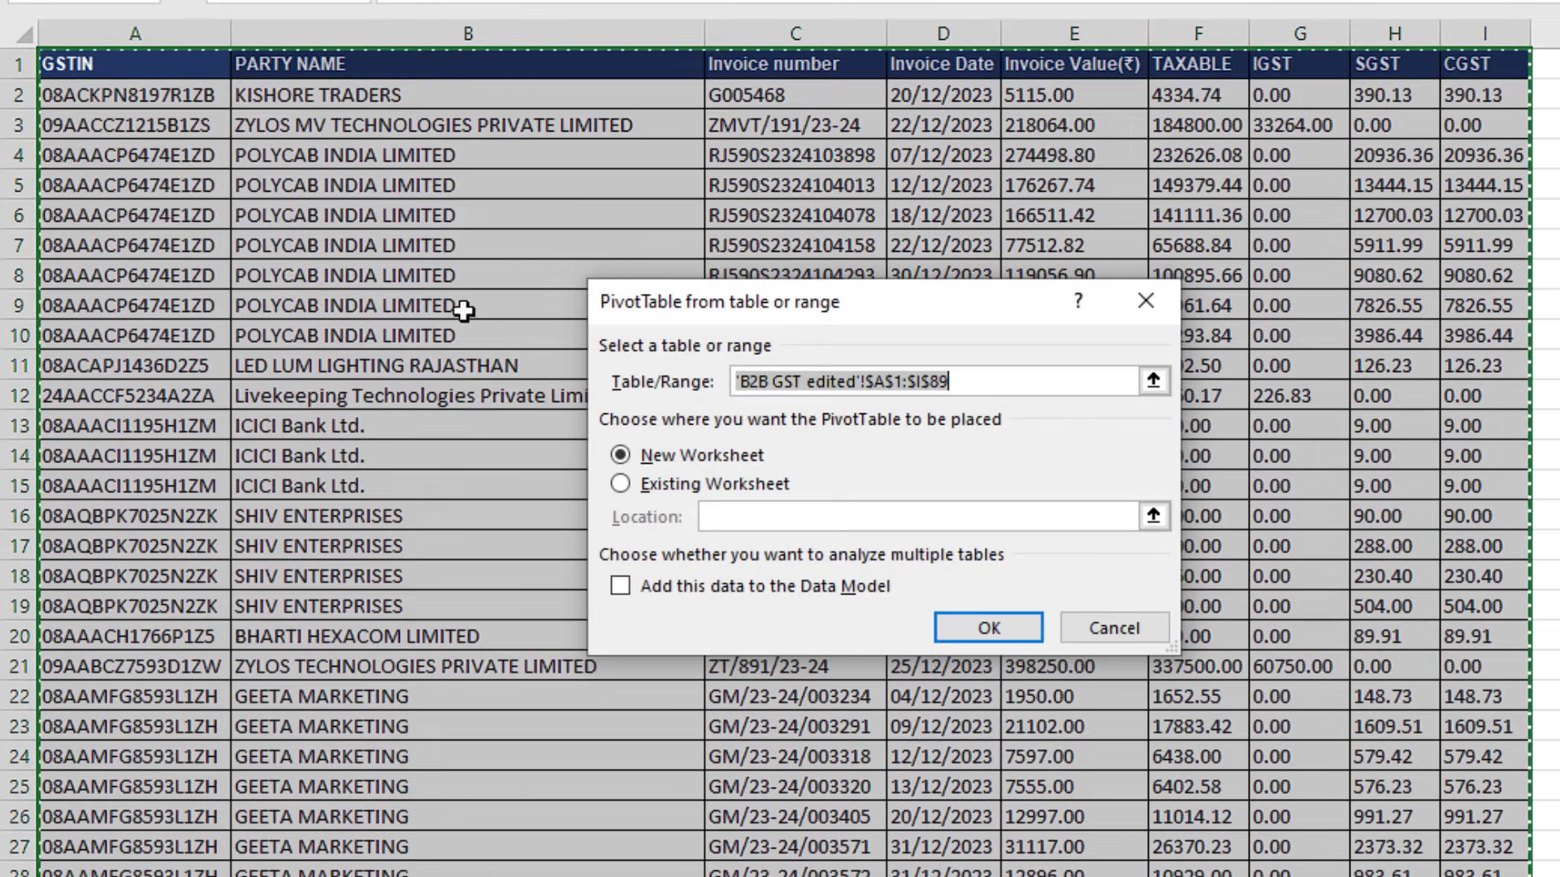
pyautogui.click(964, 383)
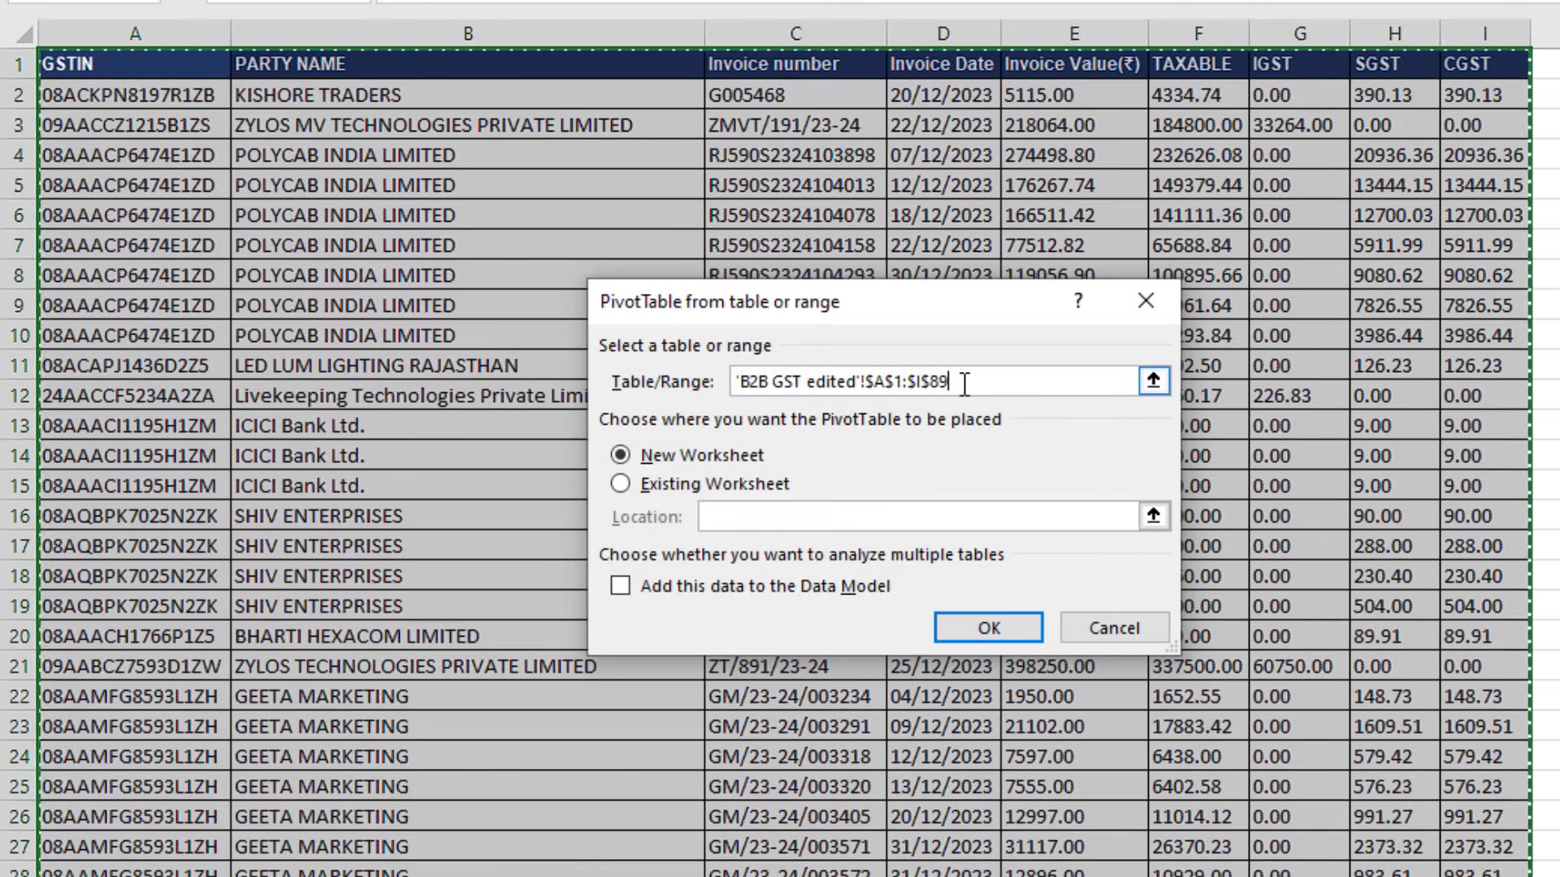
pyautogui.click(673, 455)
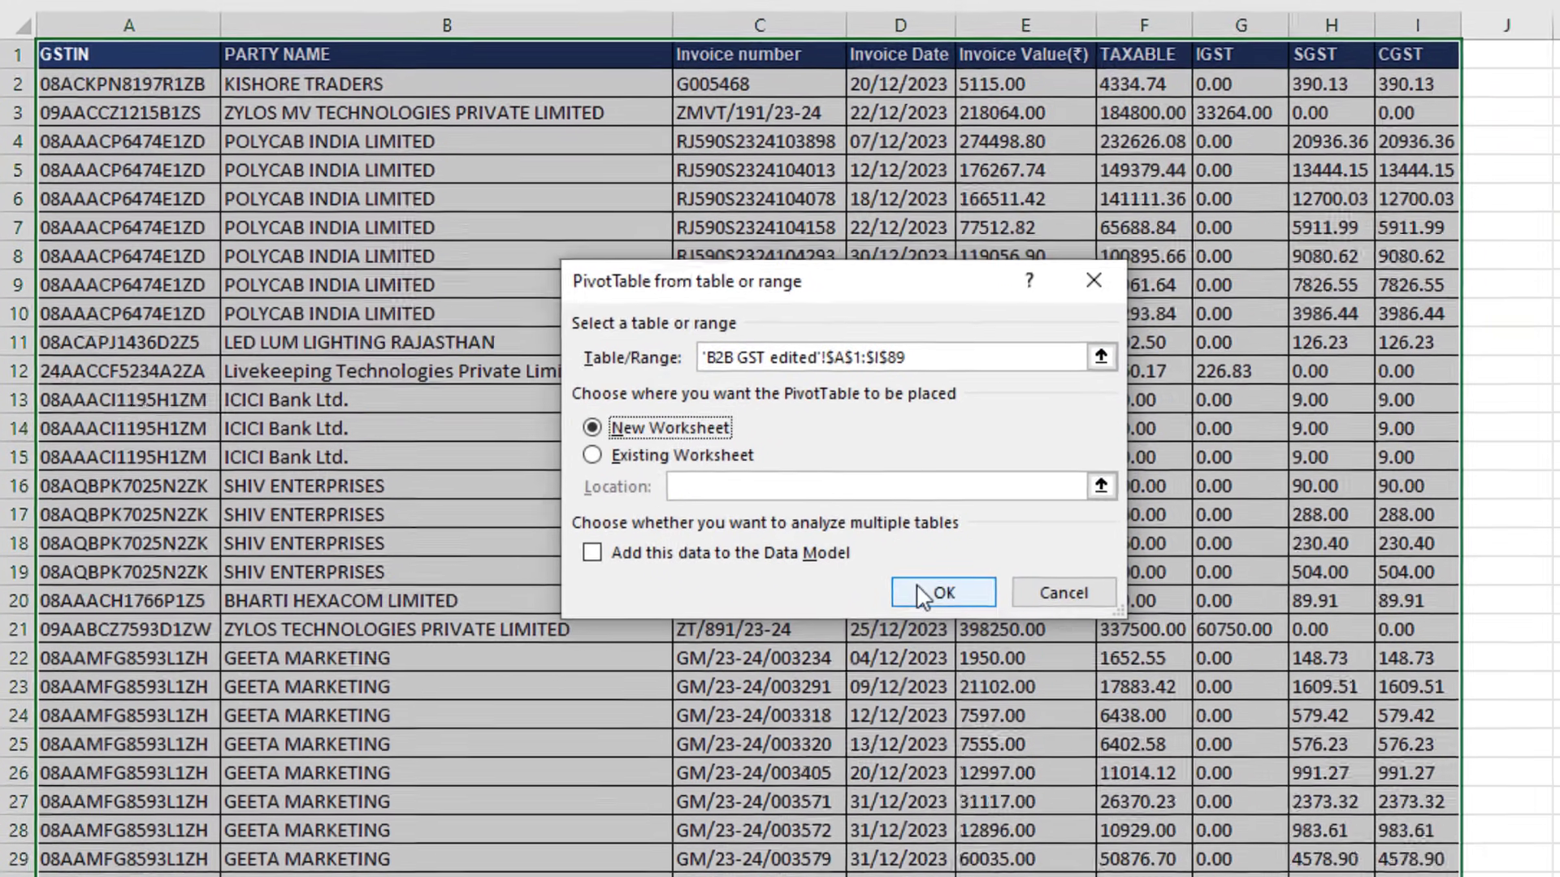
pyautogui.click(959, 619)
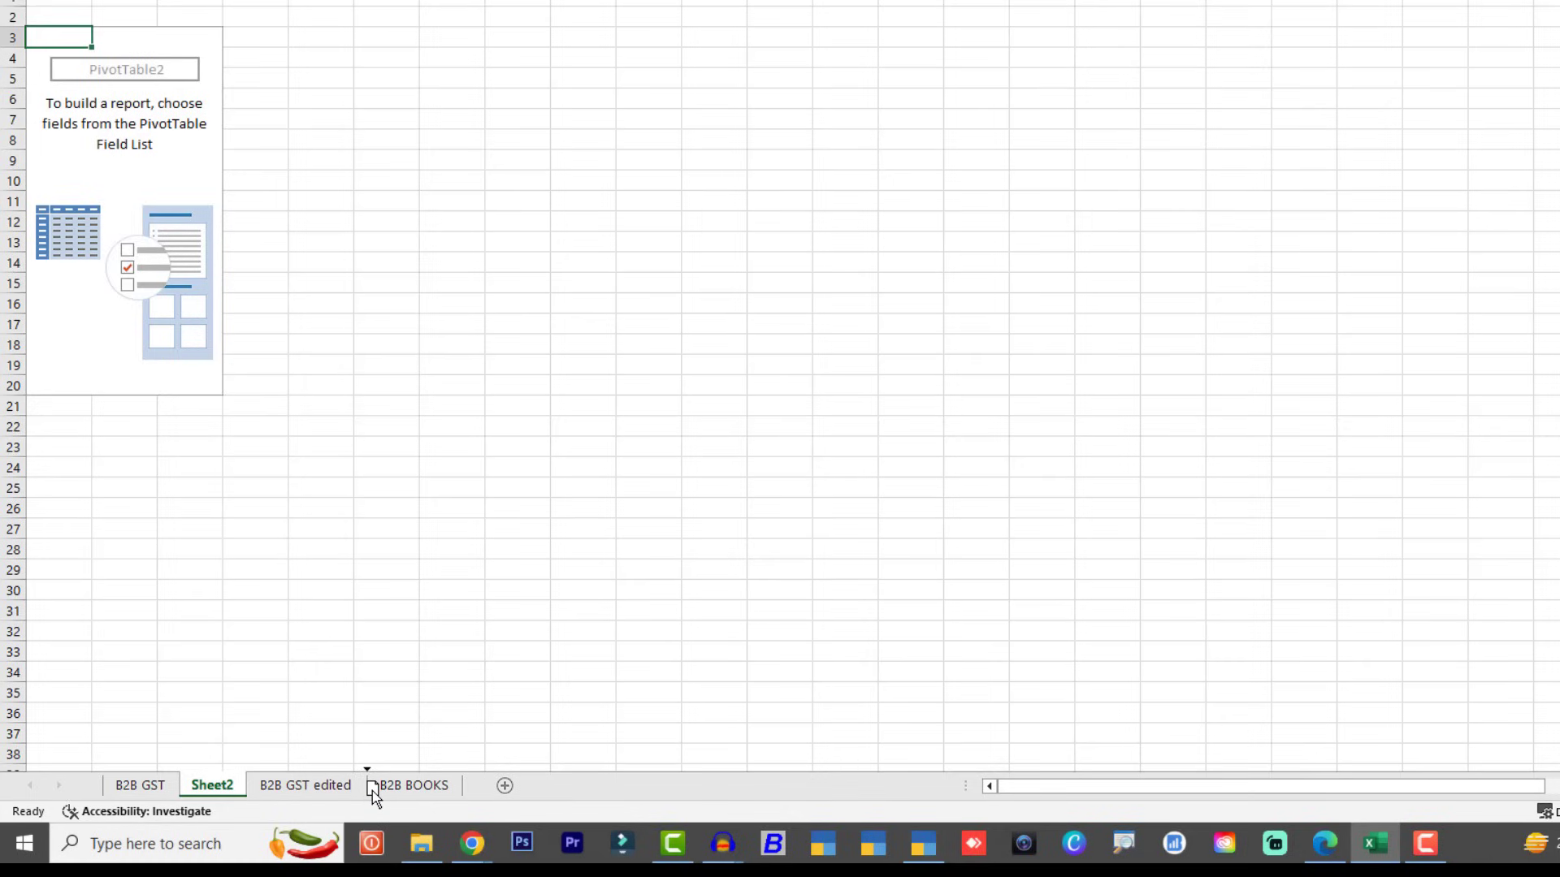
# Step: Move the new pivot sheet between B2B GST edited and B2B BOOKS and rename it "pivot of gst"
pyautogui.moveTo(372, 792); pyautogui.dragTo(372, 791)
pyautogui.doubleClick(339, 790)
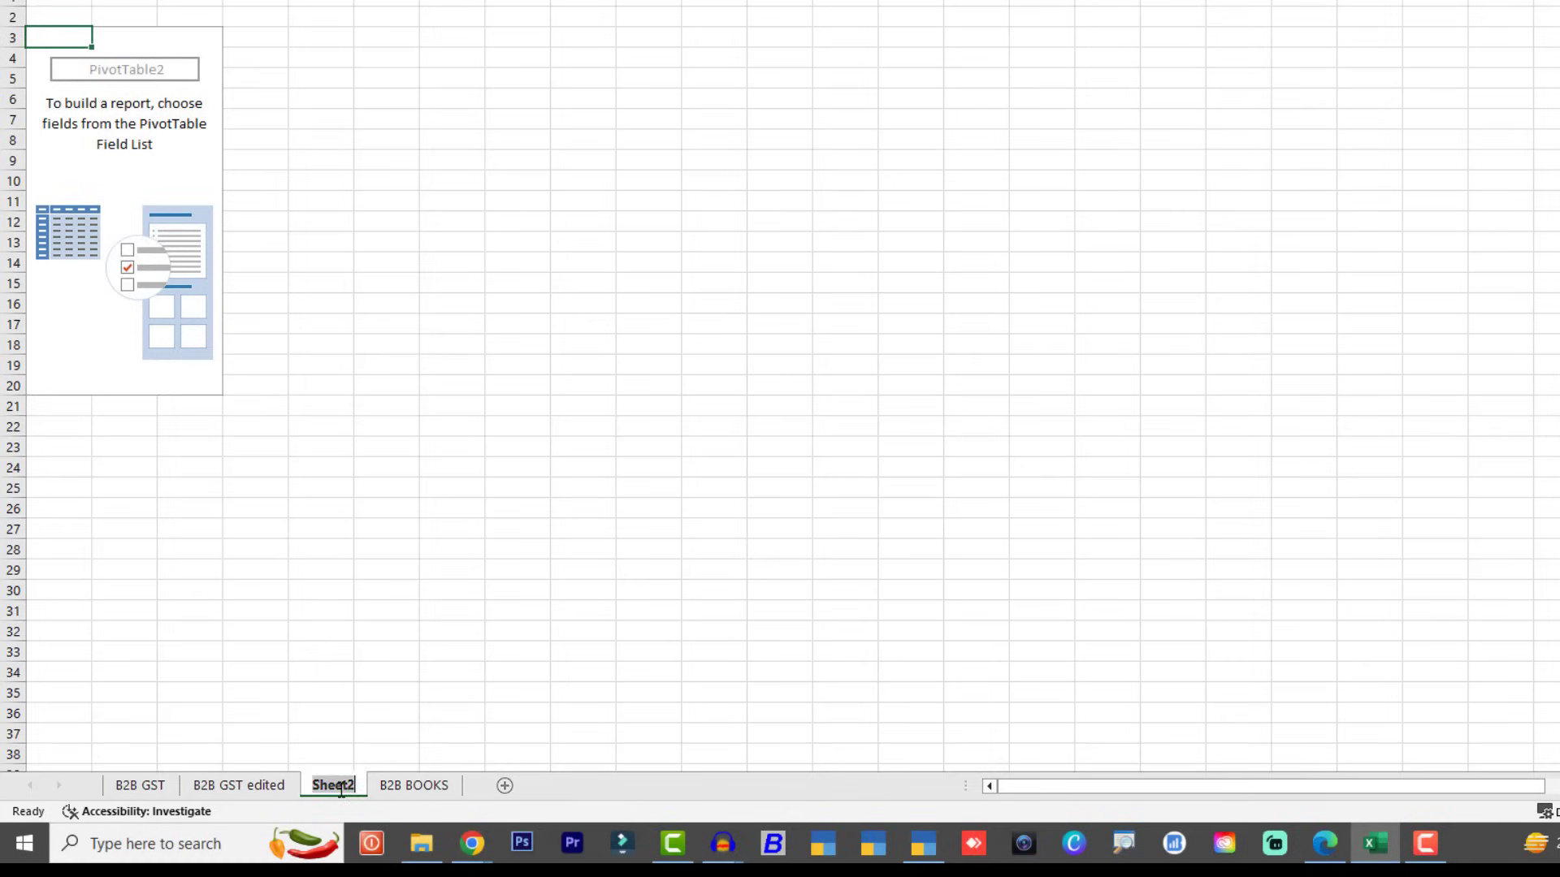
pyautogui.write('pivot')
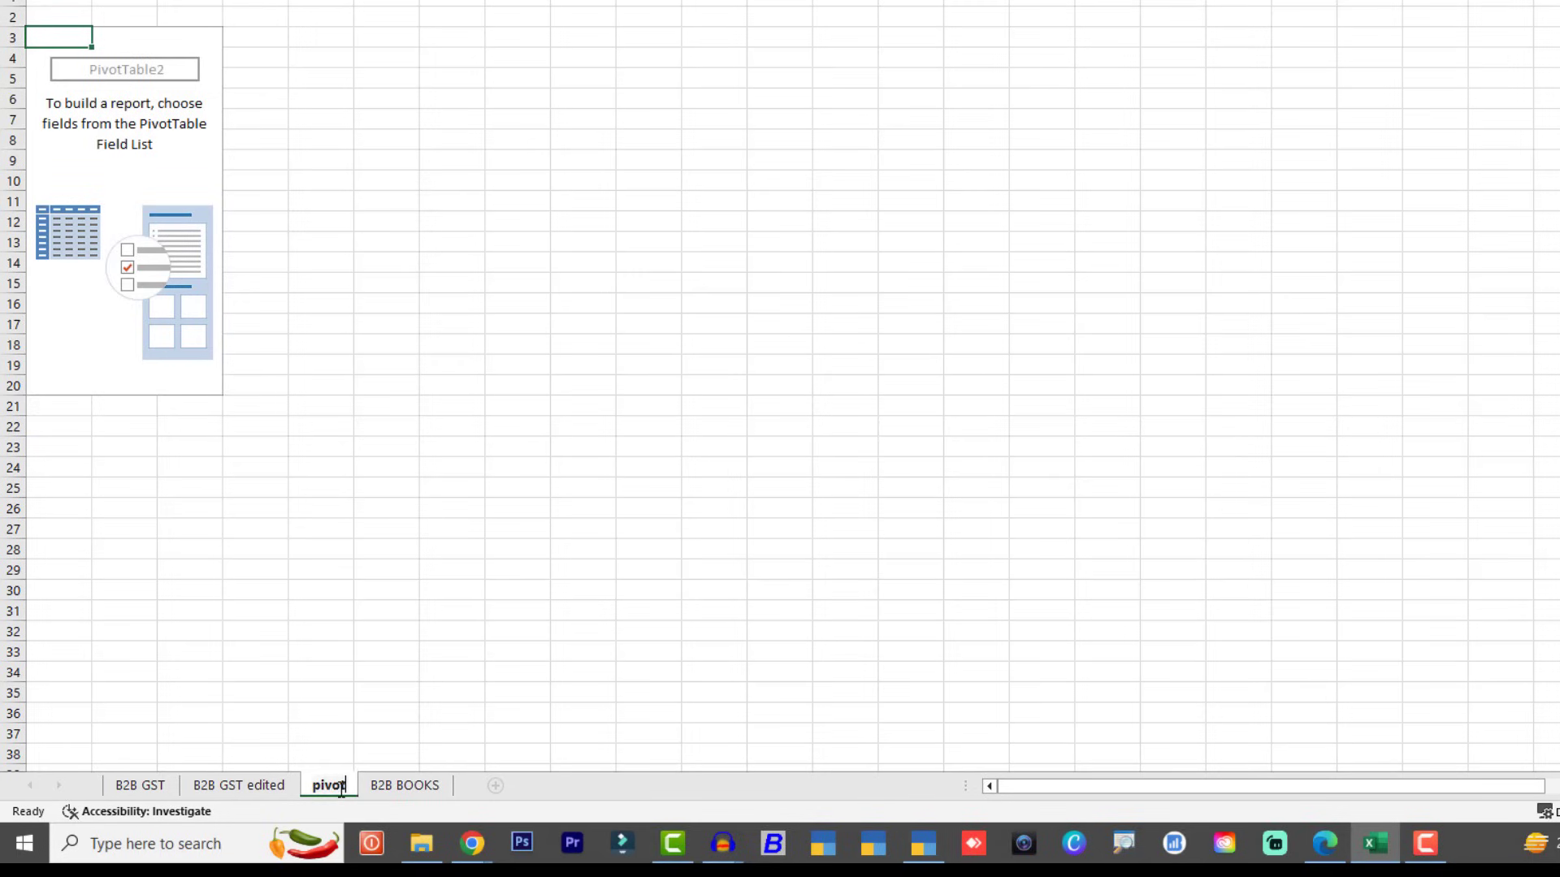
pyautogui.write(' of gst')
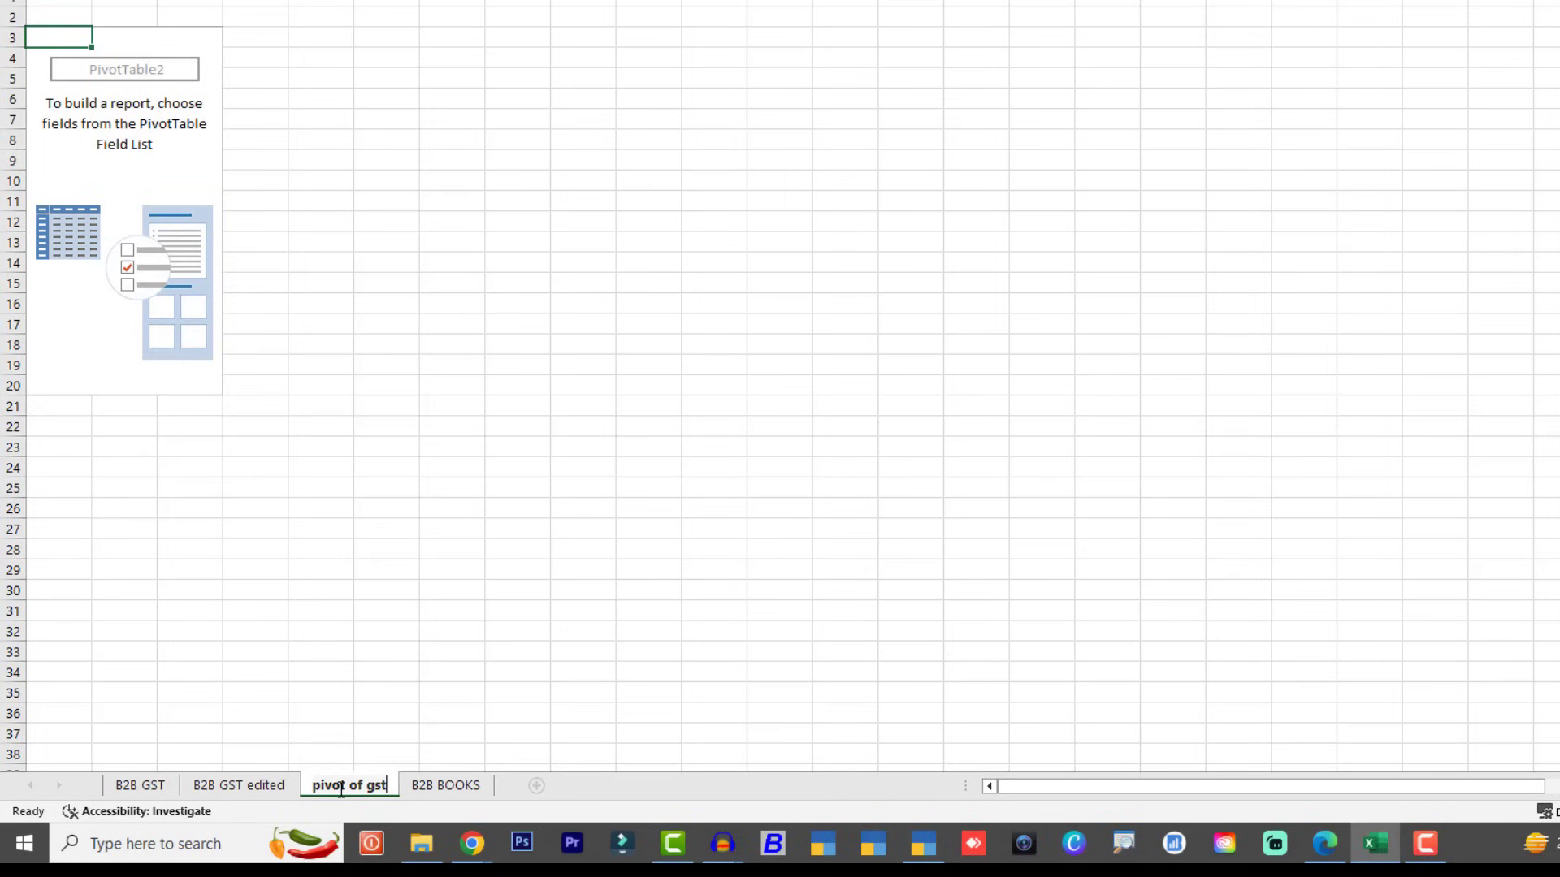
pyautogui.press('Return')
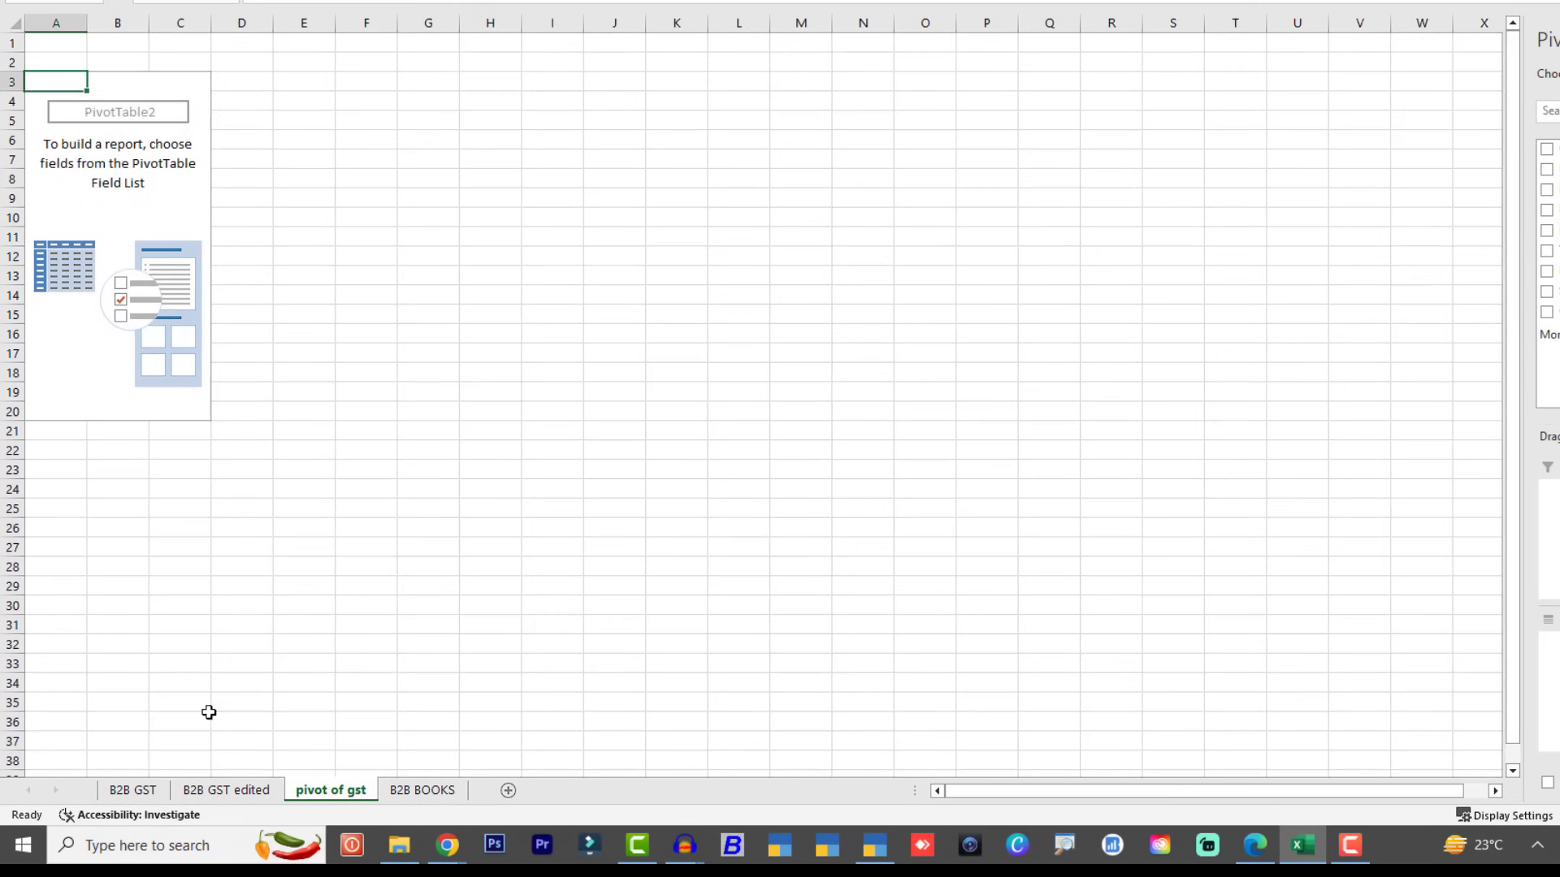
# Step: Compare the B2B GST, B2B GST edited and B2B BOOKS sheets, examining their GSTIN, party name and invoice number columns
pyautogui.click(123, 788)
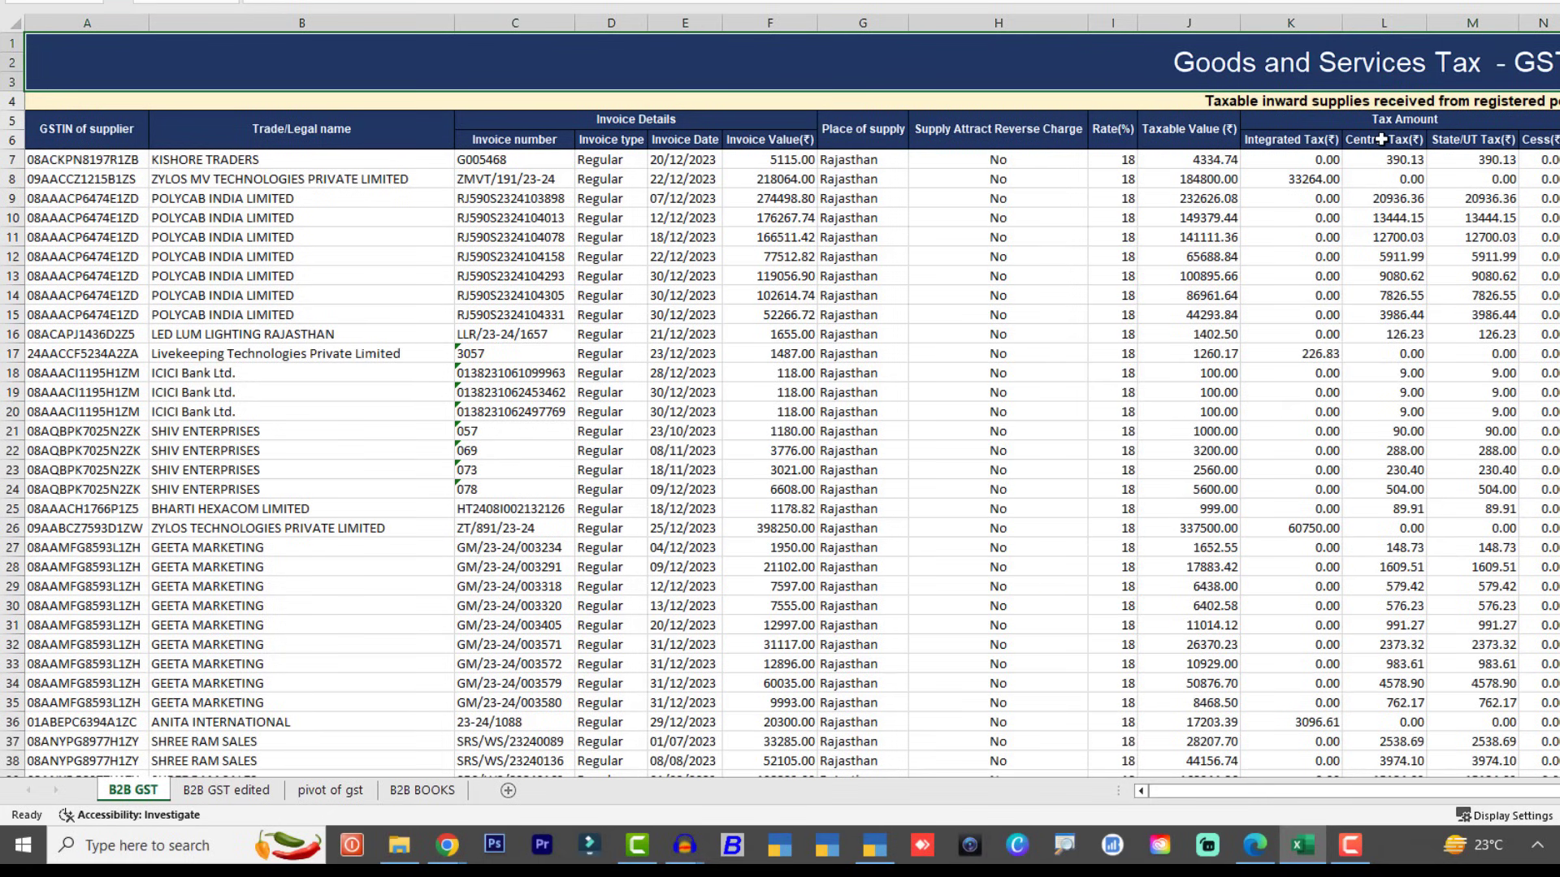
pyautogui.moveTo(1377, 69); pyautogui.dragTo(1397, 272)
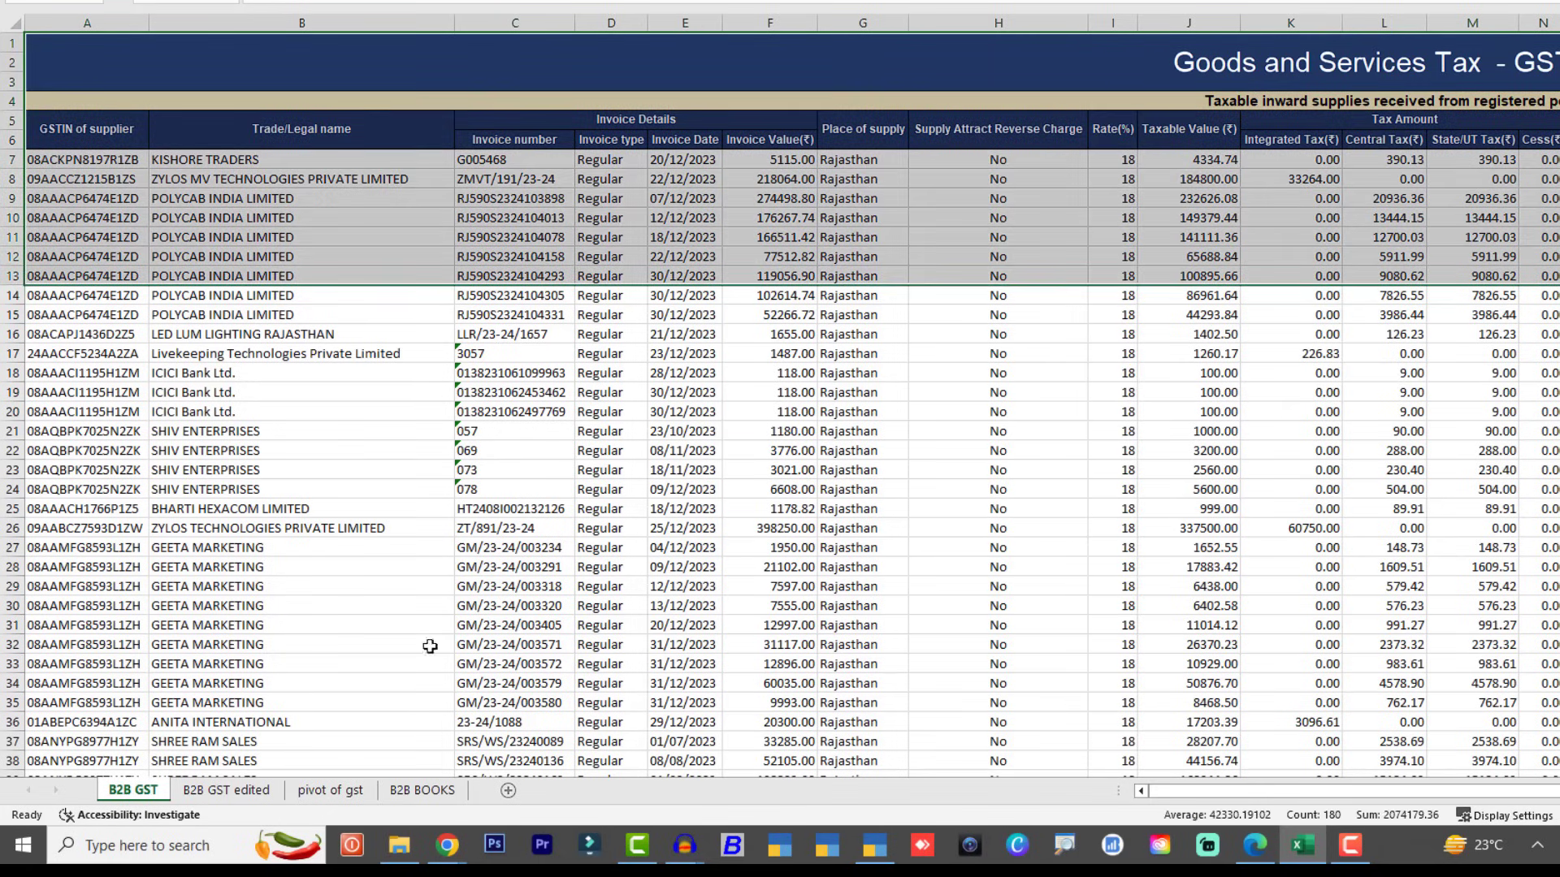
pyautogui.click(224, 787)
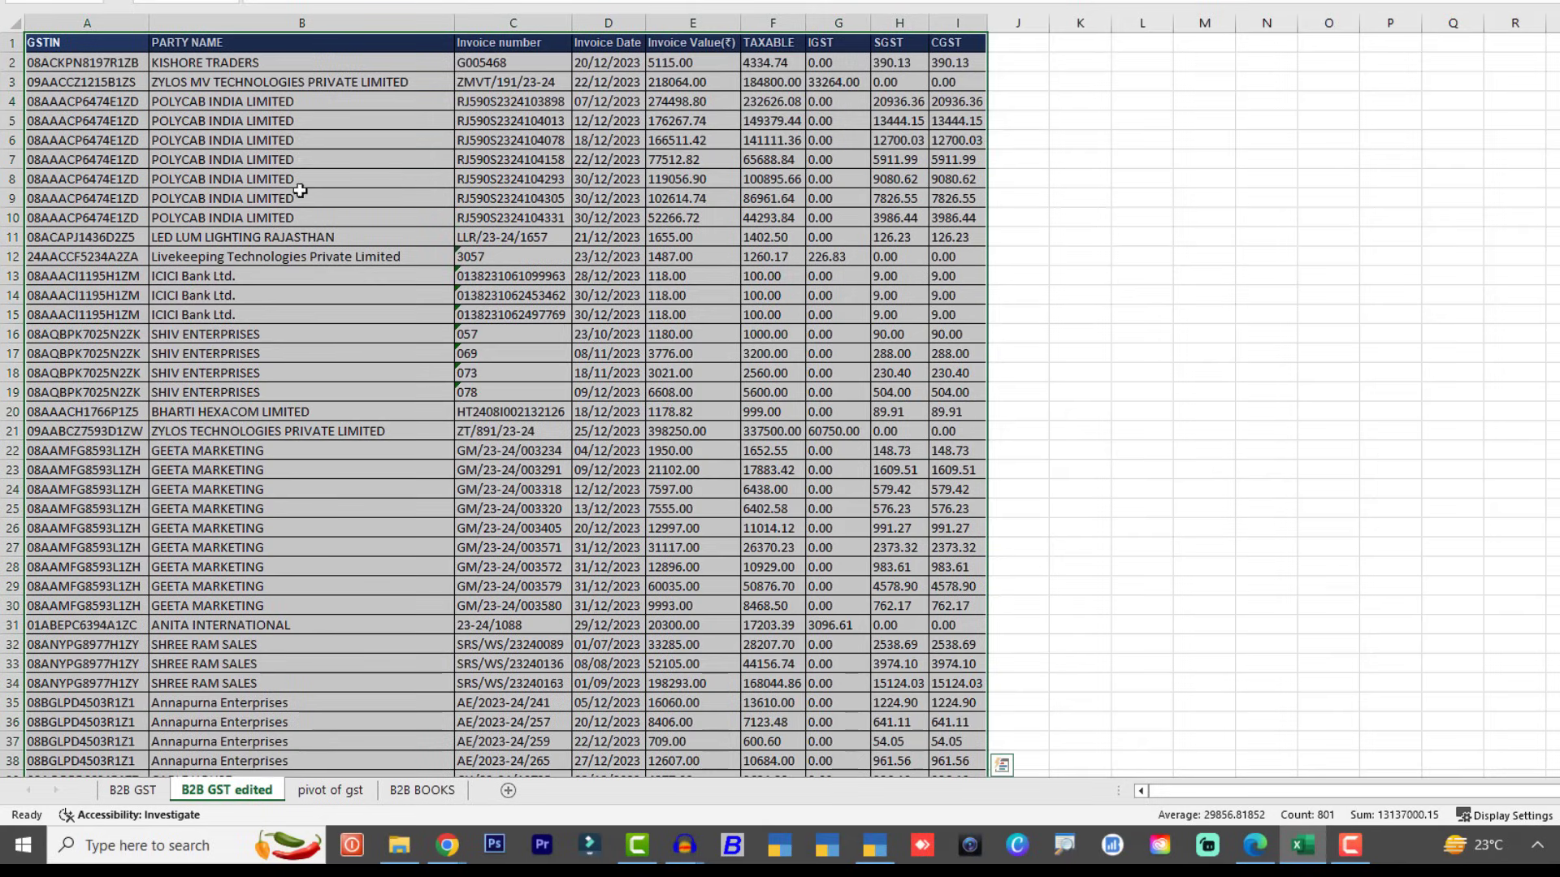
pyautogui.click(146, 48)
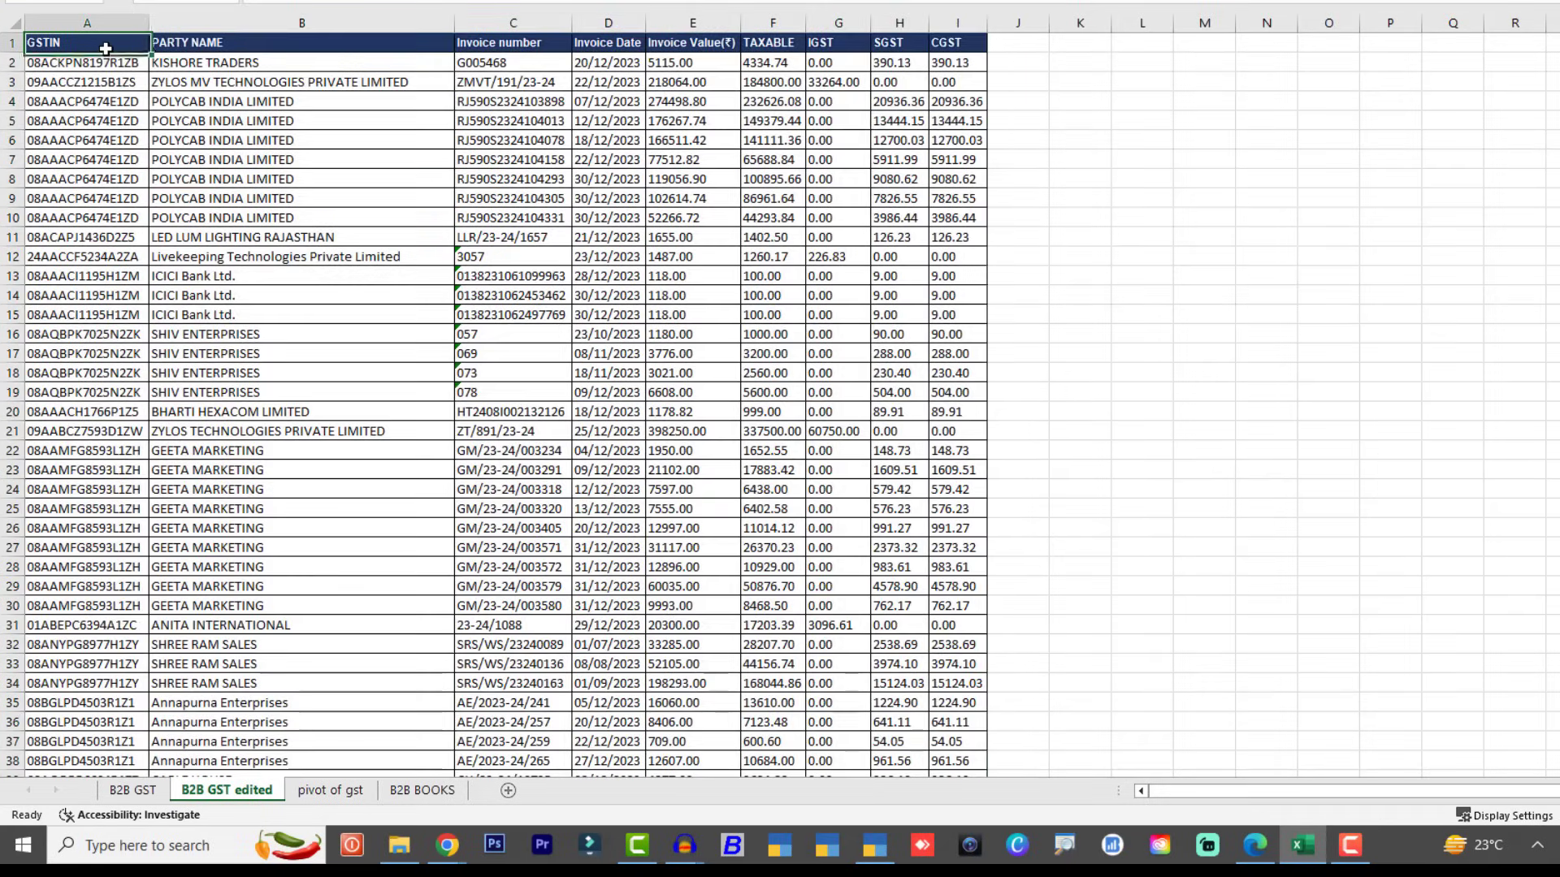
pyautogui.click(197, 45)
pyautogui.click(480, 45)
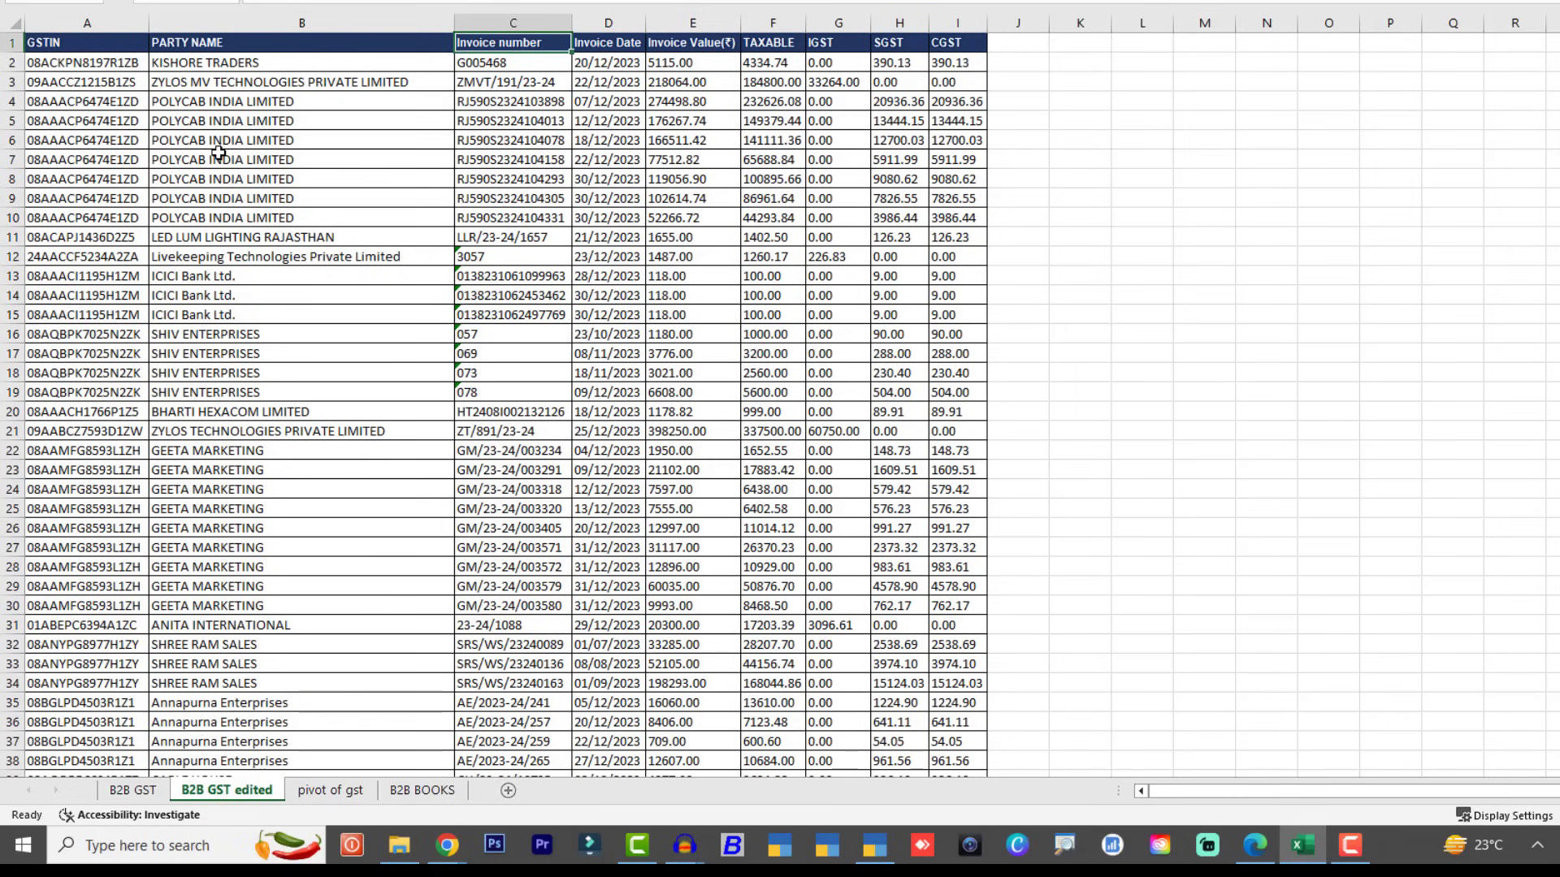
pyautogui.click(333, 792)
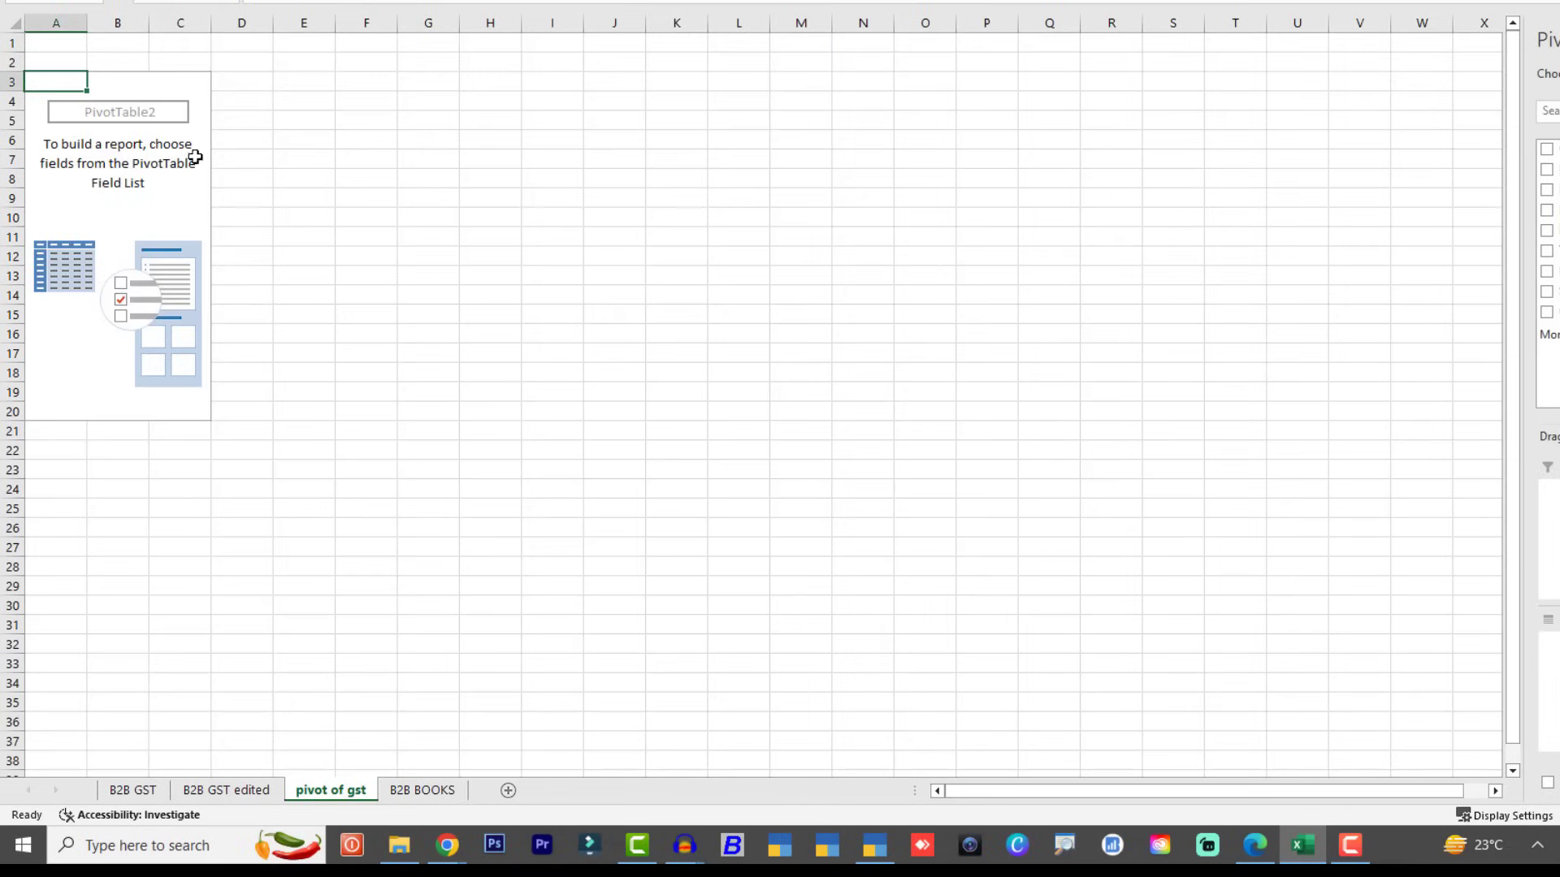
pyautogui.click(443, 791)
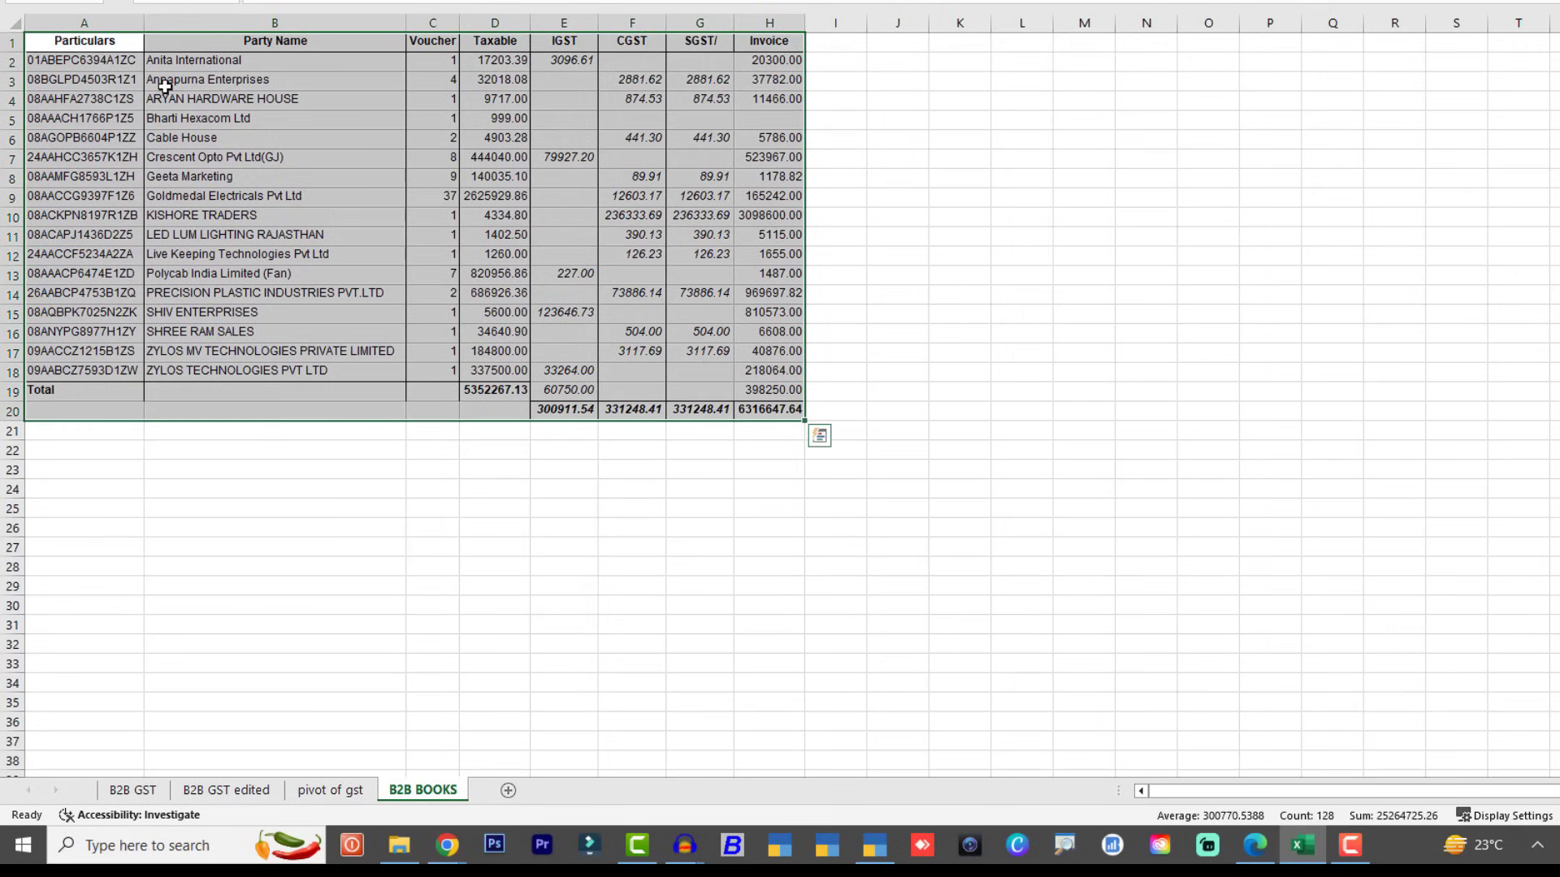
pyautogui.click(209, 82)
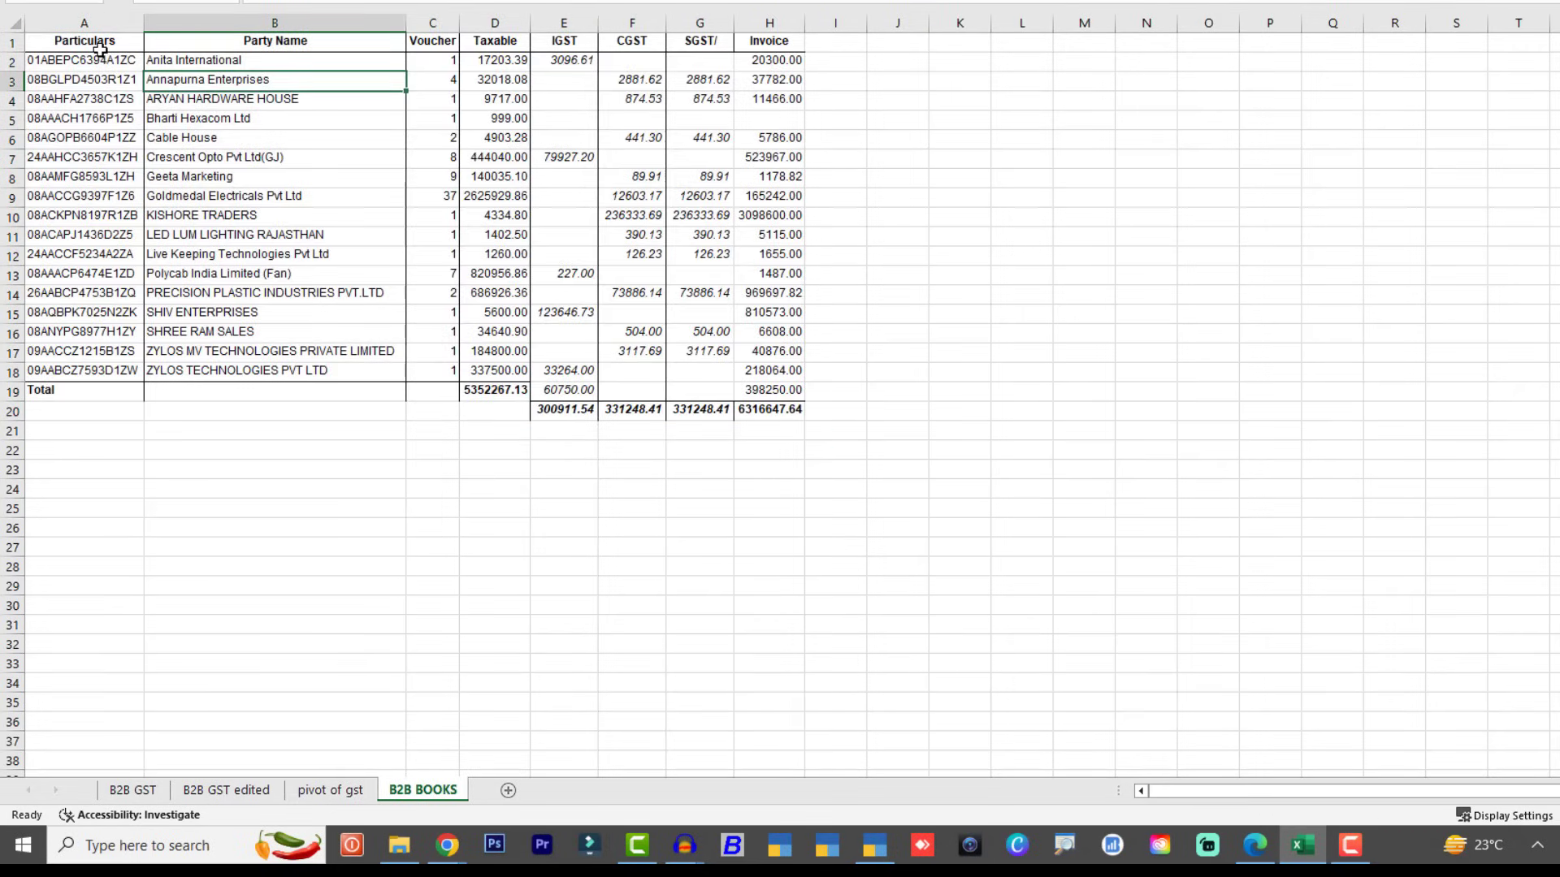
pyautogui.click(99, 50)
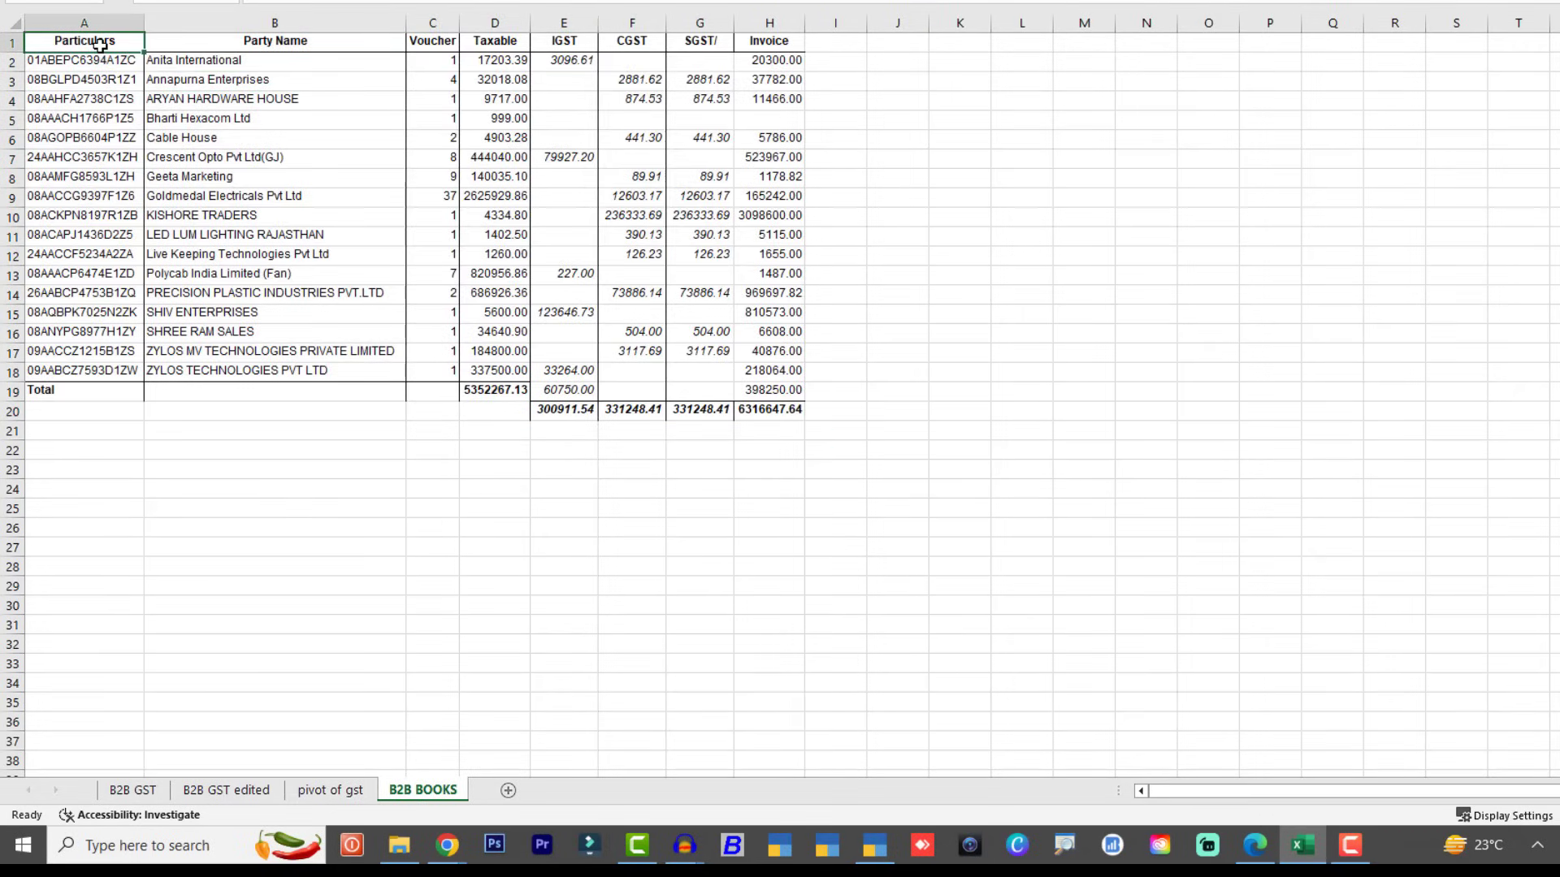
pyautogui.click(317, 34)
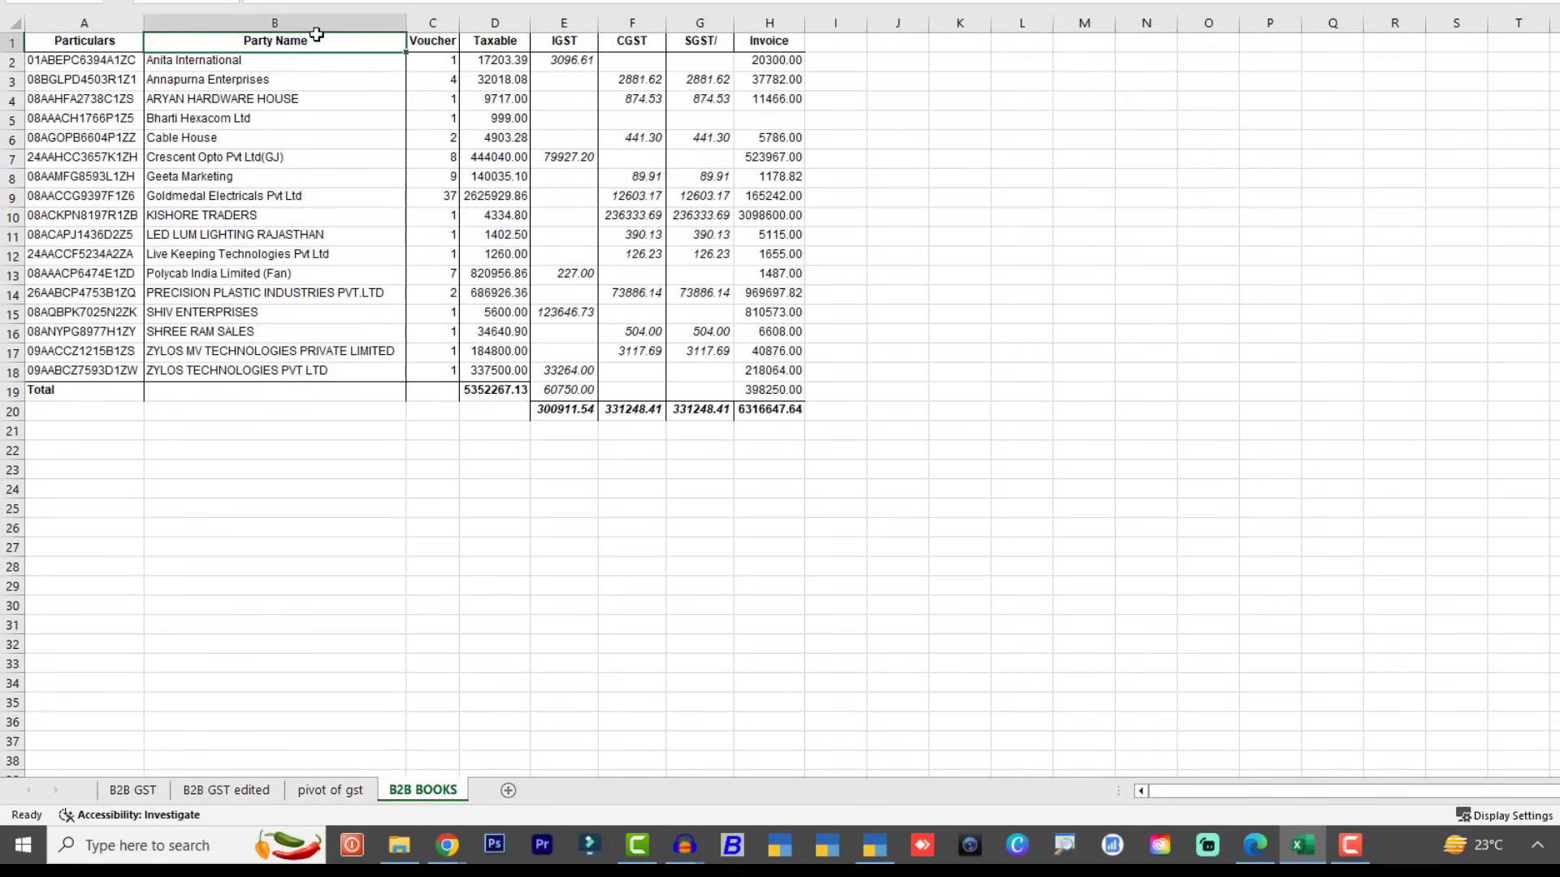
# Step: Add PARTY NAME as the row field of the PivotTable on the pivot of gst sheet
pyautogui.click(337, 798)
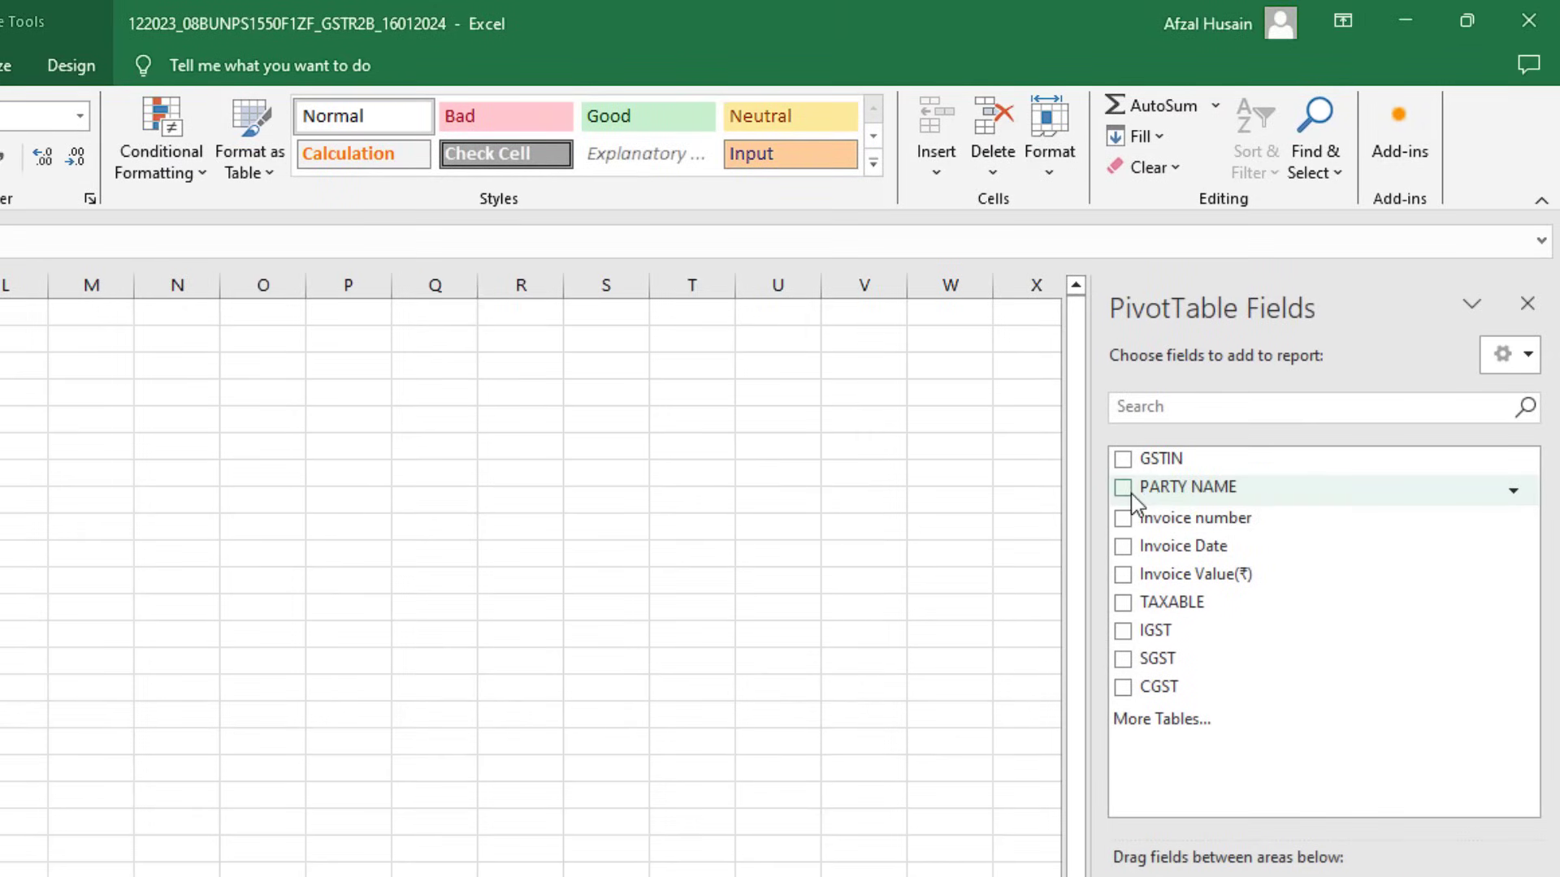
pyautogui.click(1130, 491)
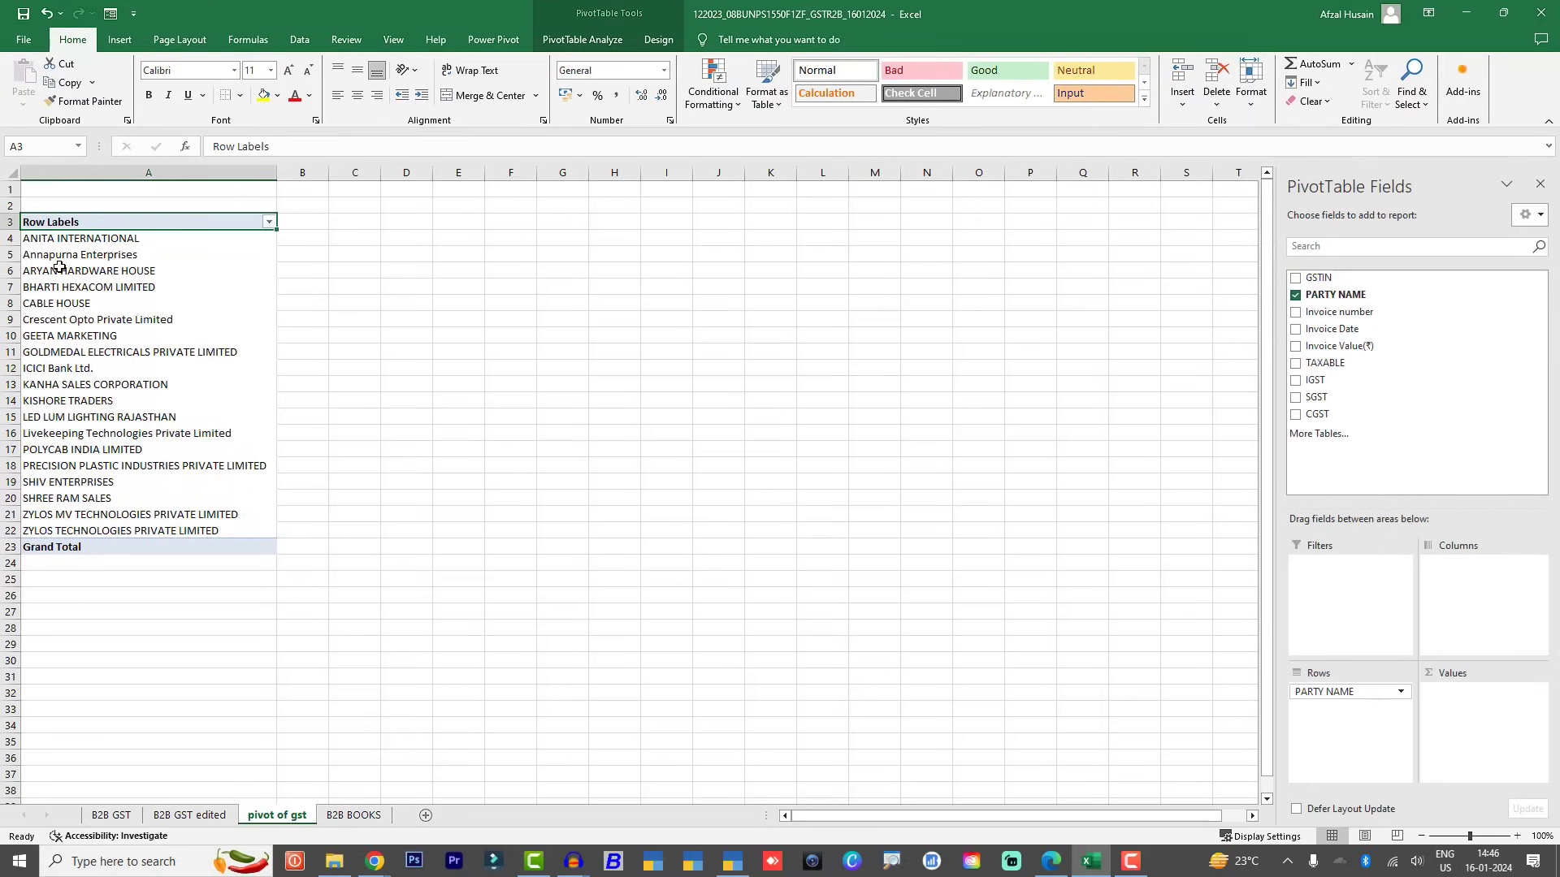
pyautogui.click(55, 236)
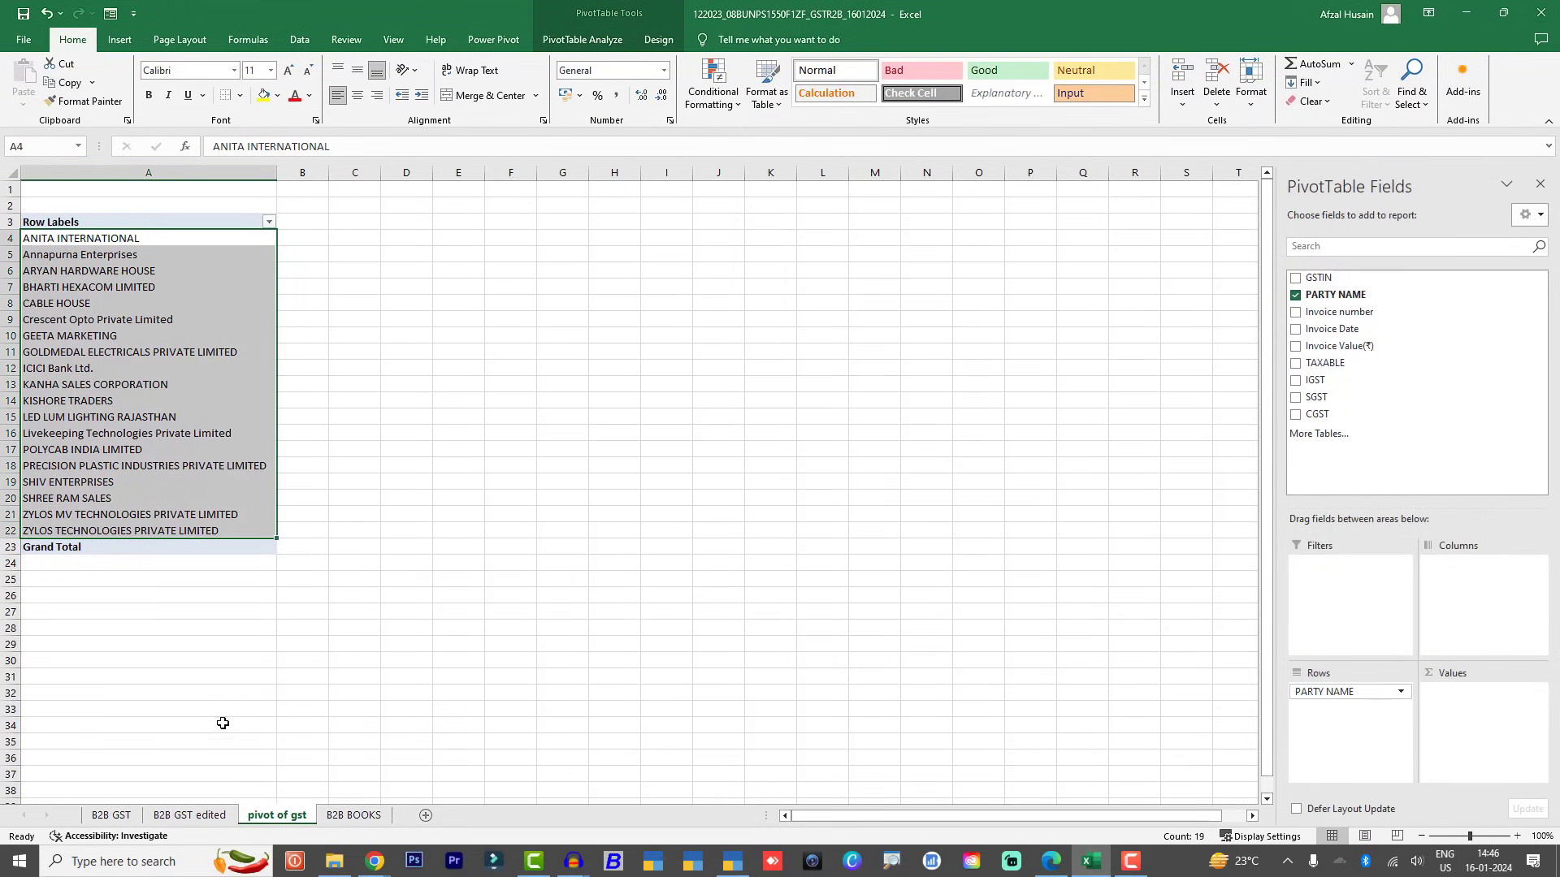
# Step: Check the party list on B2B BOOKS and add a count of PARTY NAME to the PivotTable's values
pyautogui.click(353, 815)
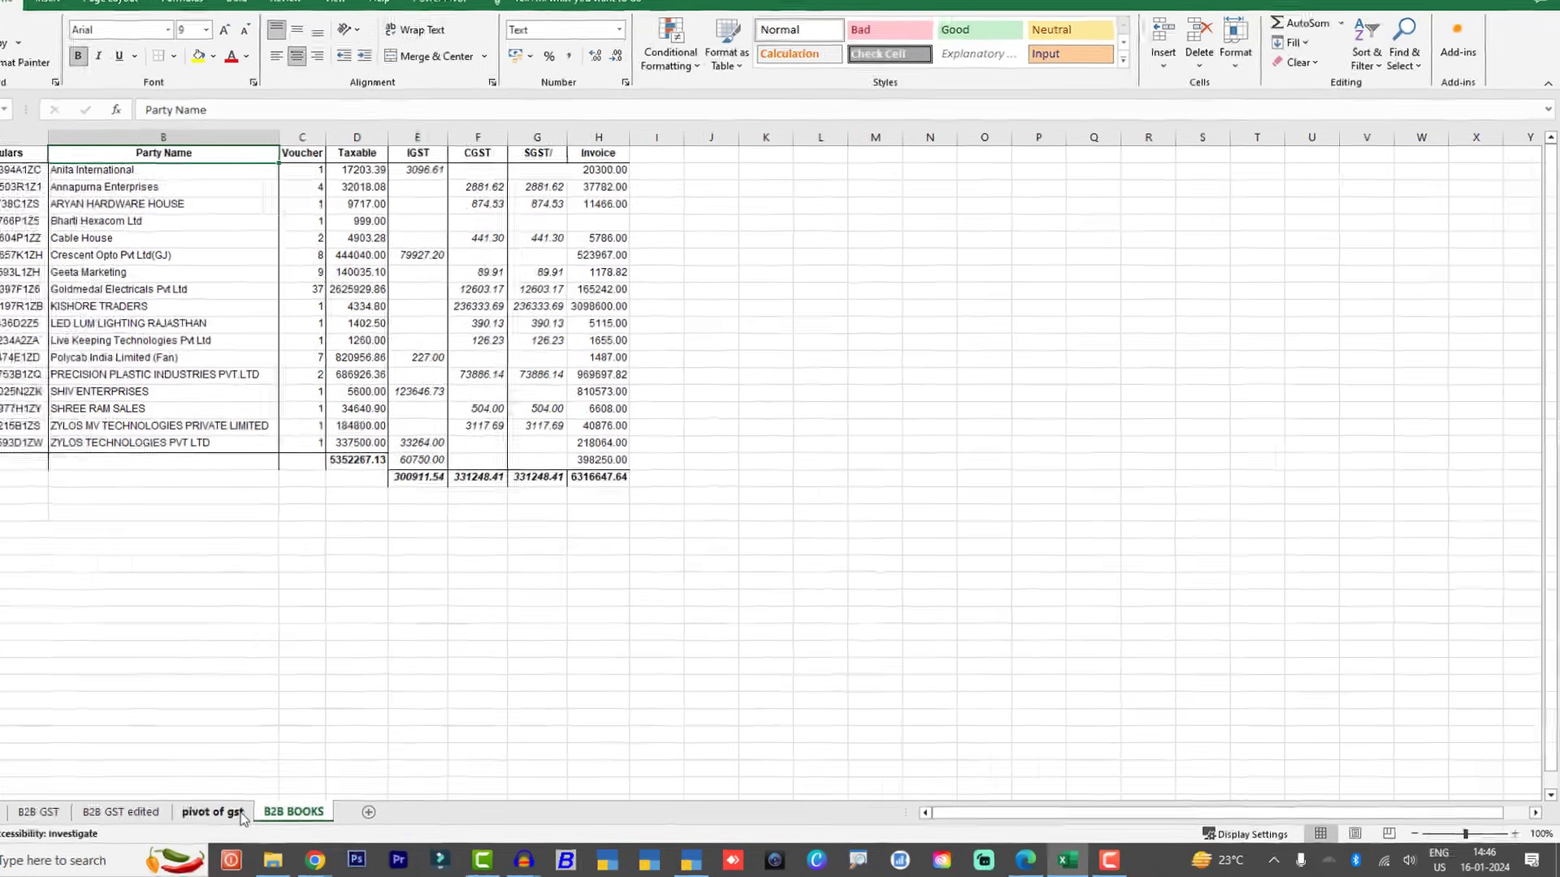
pyautogui.click(302, 815)
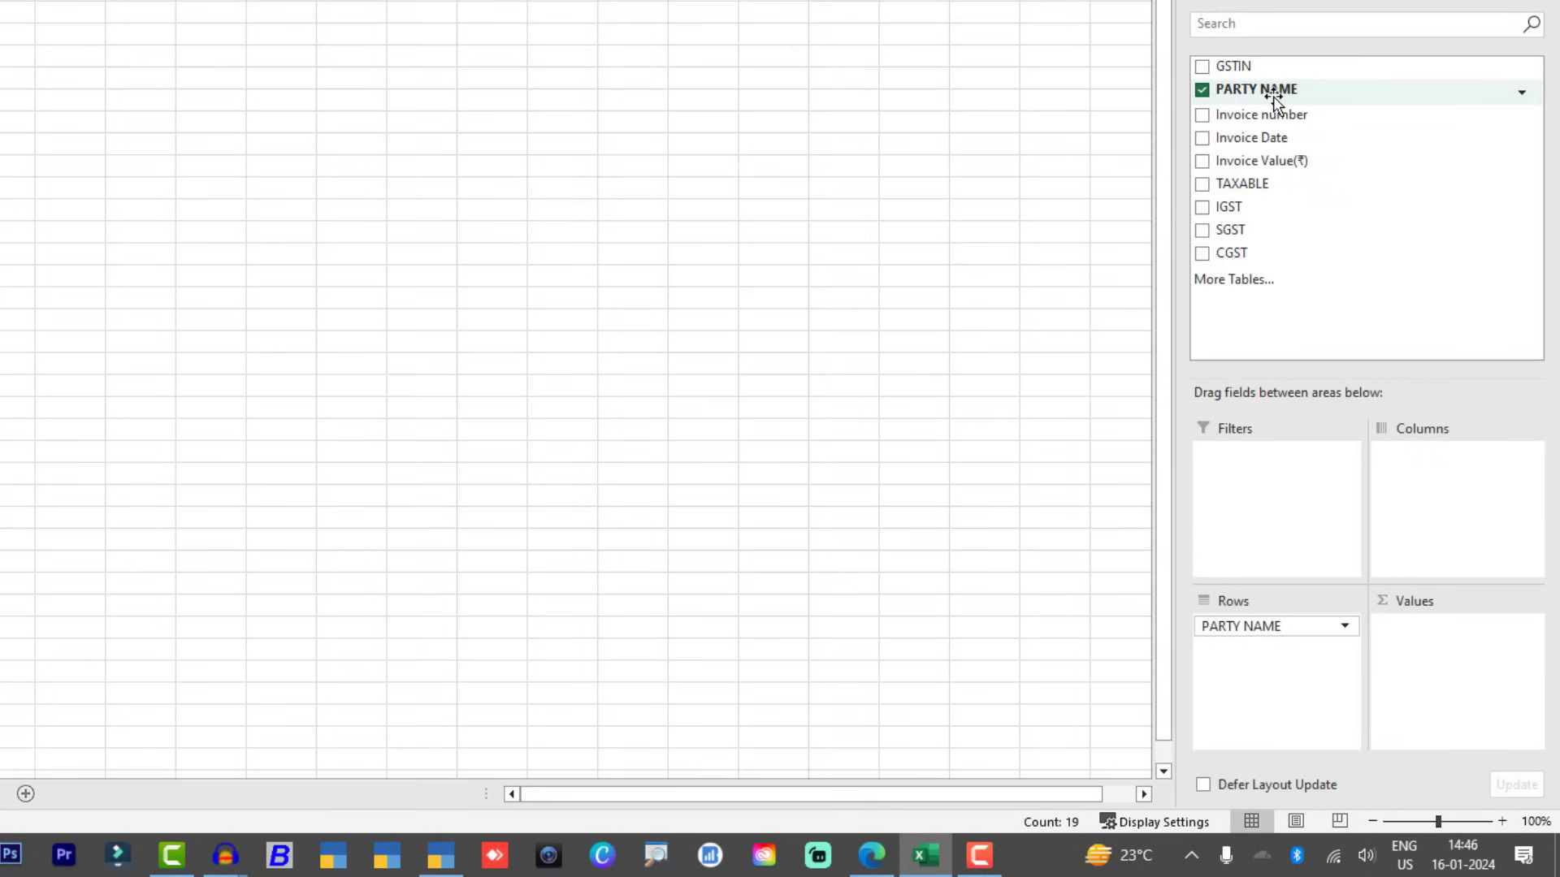
pyautogui.moveTo(1268, 91); pyautogui.dragTo(1410, 635)
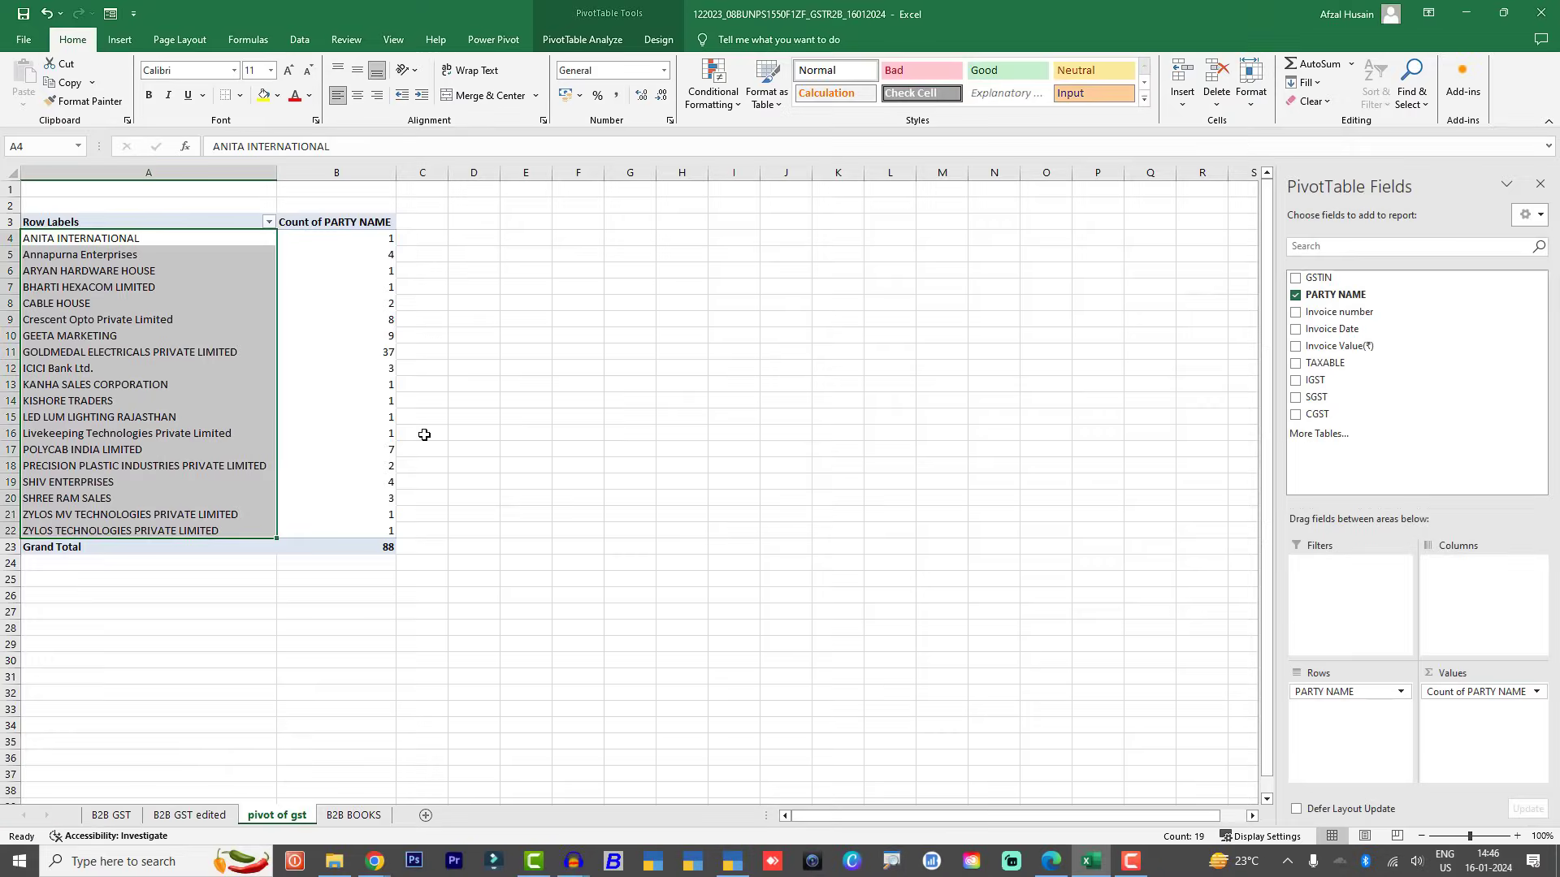
pyautogui.click(381, 236)
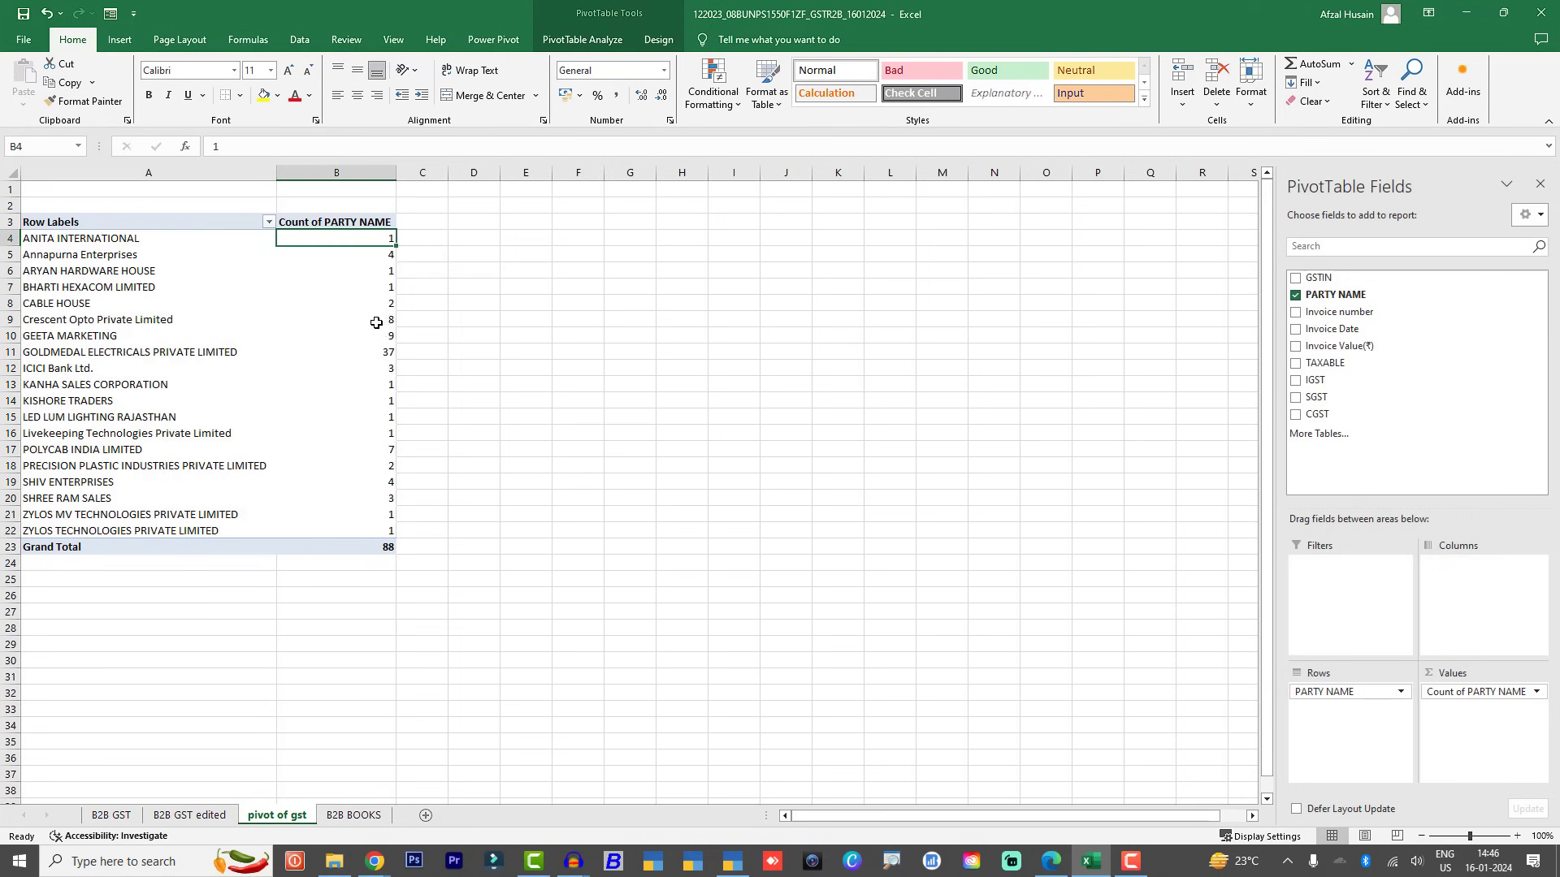
# Step: Check the amount columns on B2B BOOKS and add the sums of TAXABLE, IGST, SGST and CGST to the PivotTable
pyautogui.click(353, 815)
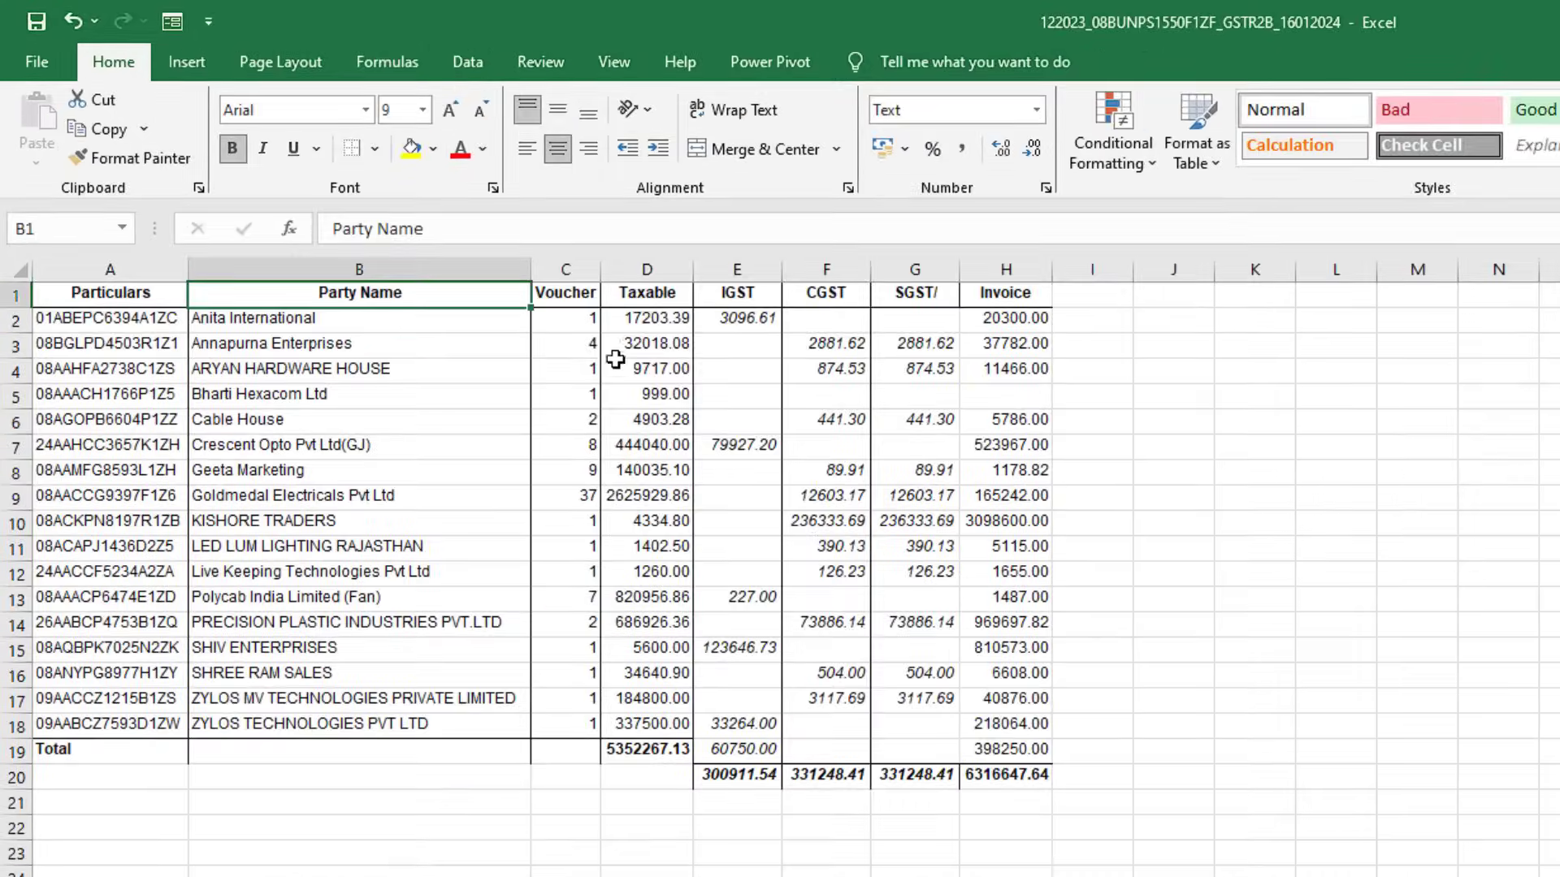
pyautogui.click(656, 289)
pyautogui.click(737, 291)
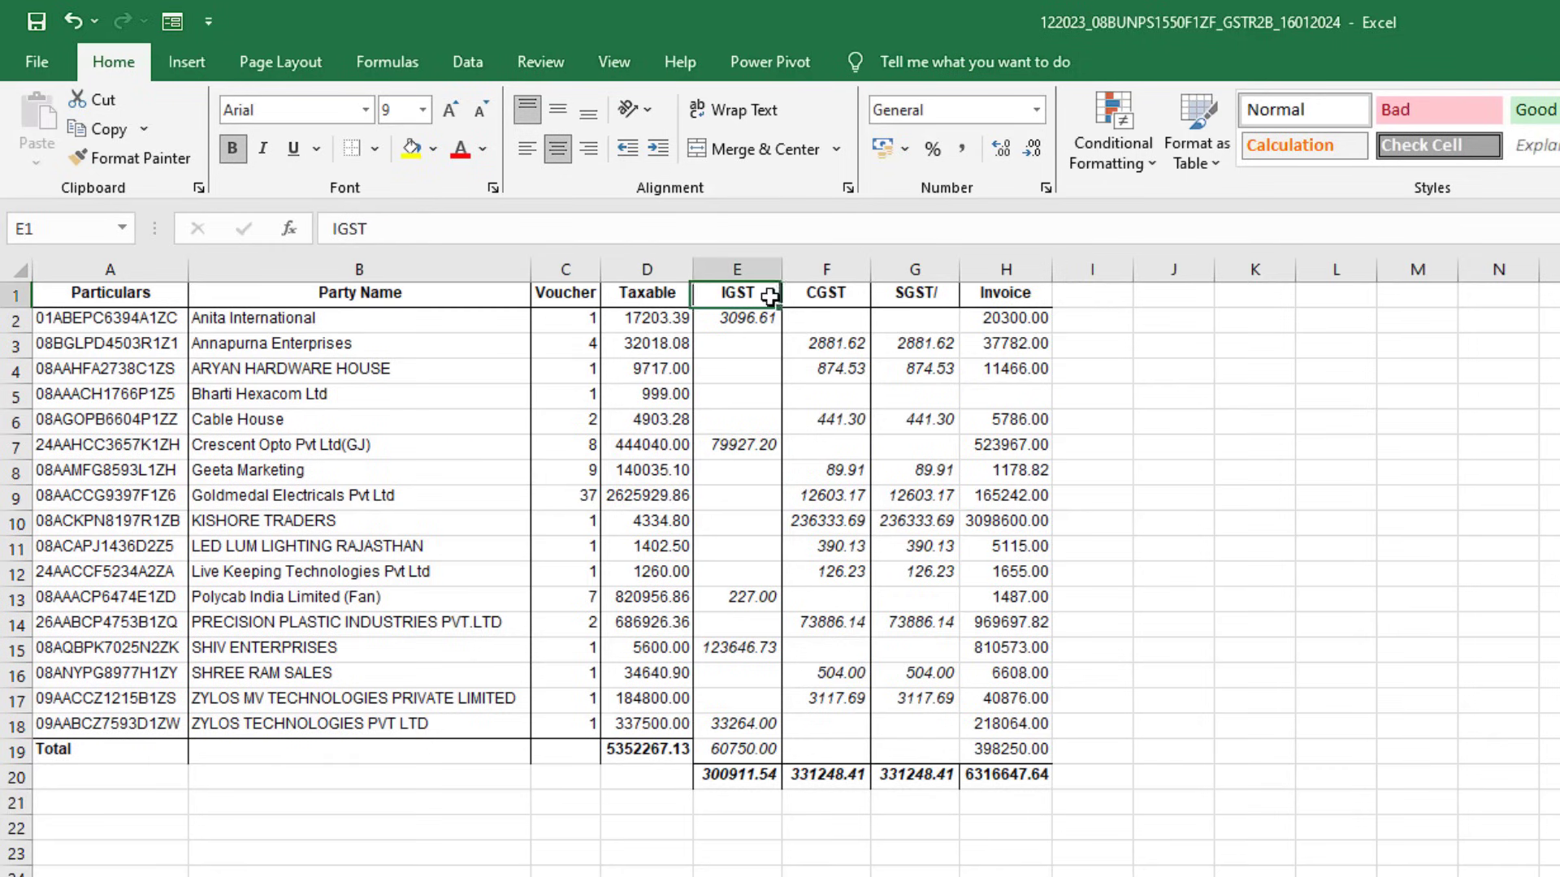
pyautogui.click(829, 298)
pyautogui.click(916, 296)
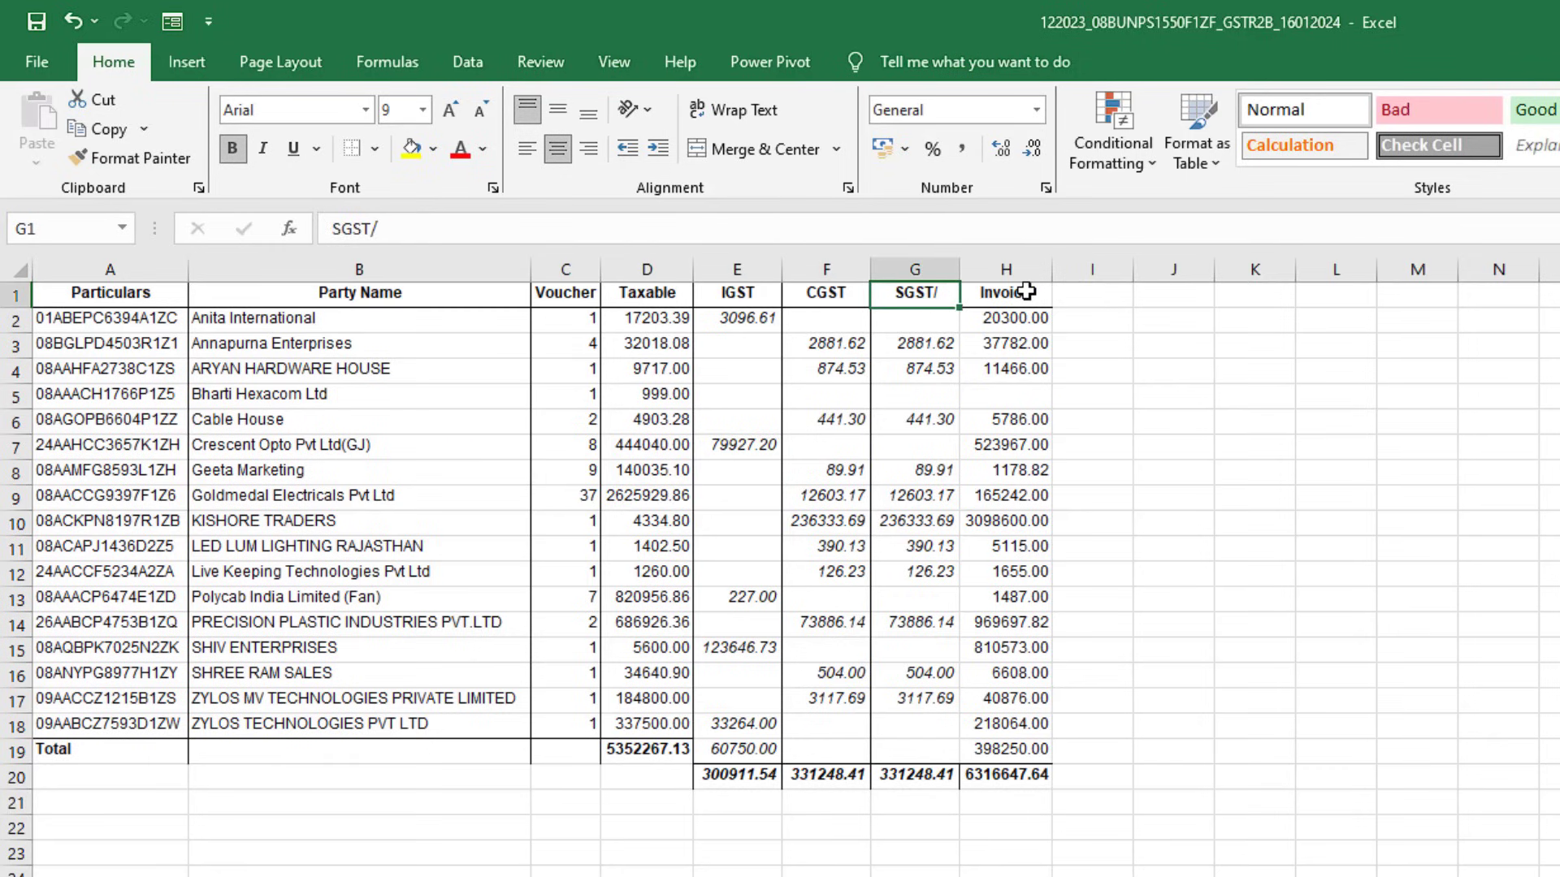
pyautogui.click(1027, 291)
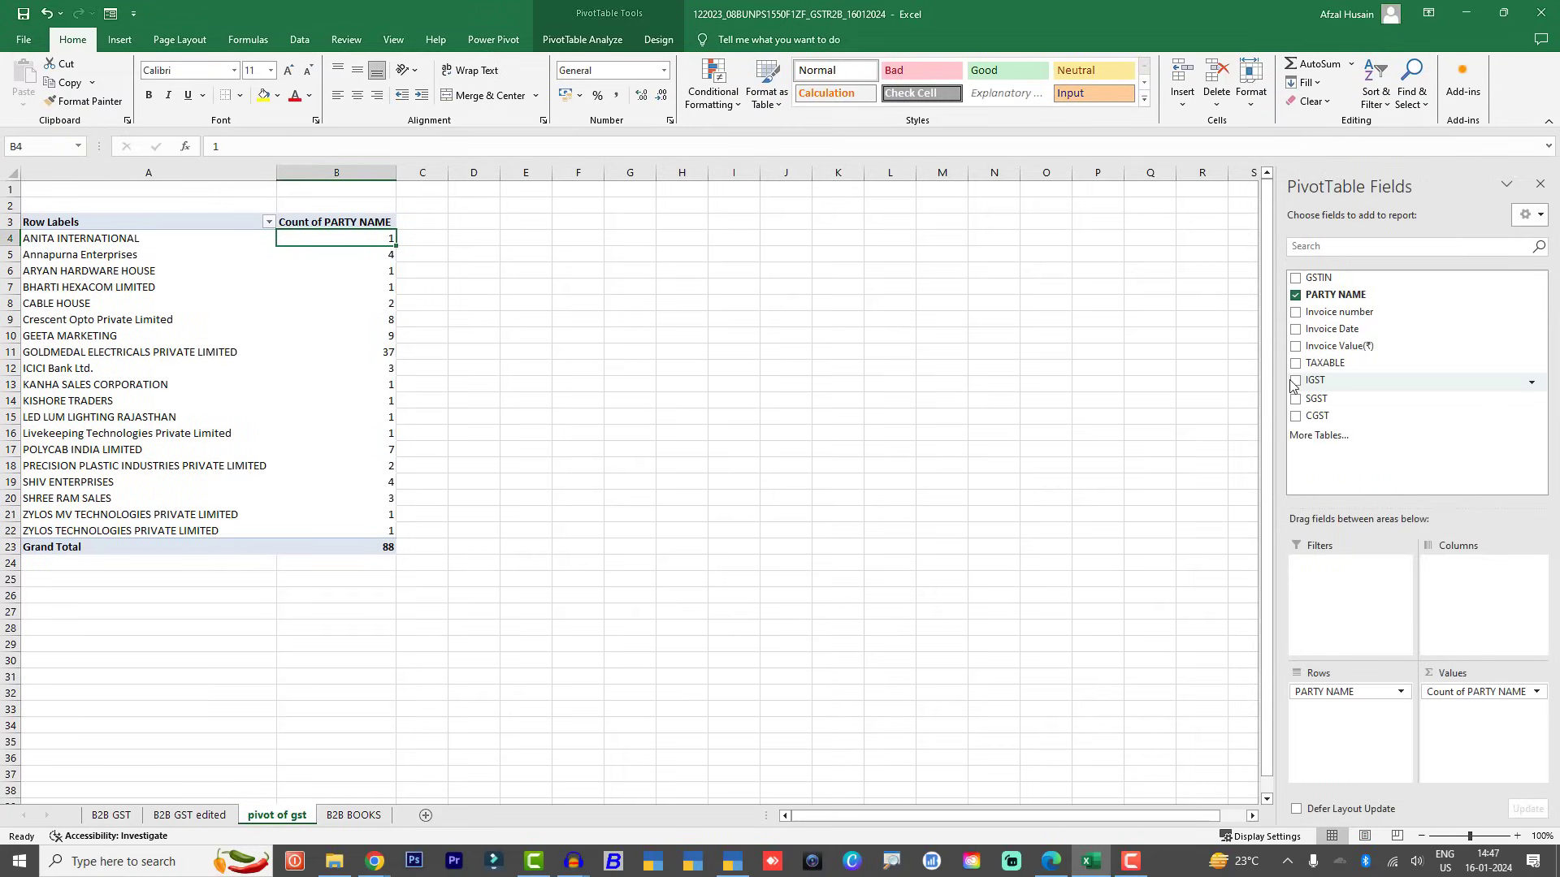
pyautogui.click(1295, 363)
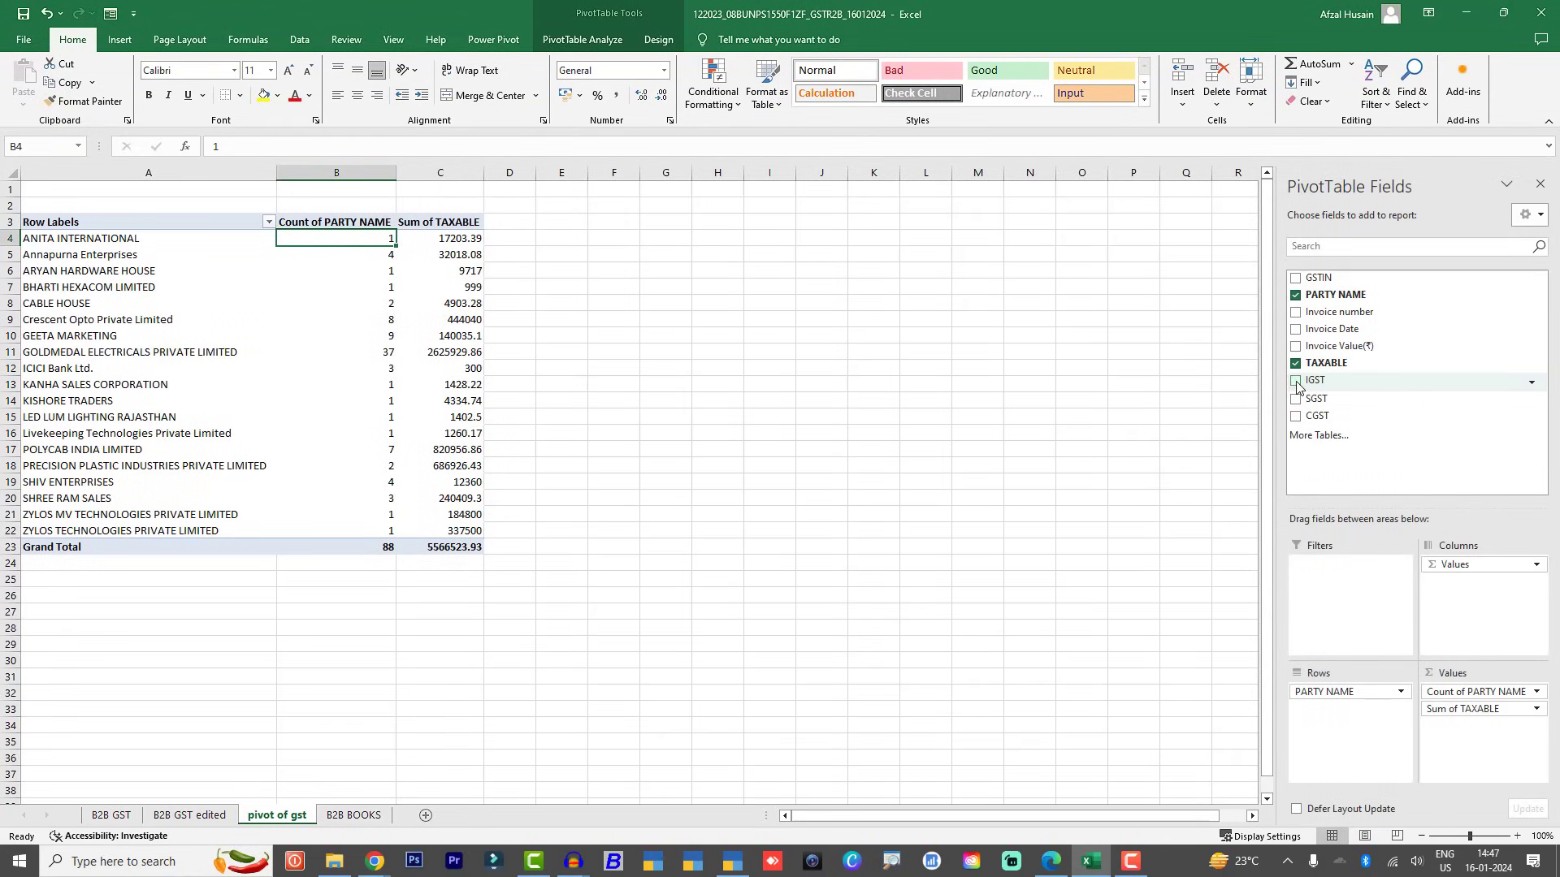
pyautogui.click(1295, 381)
pyautogui.click(1295, 398)
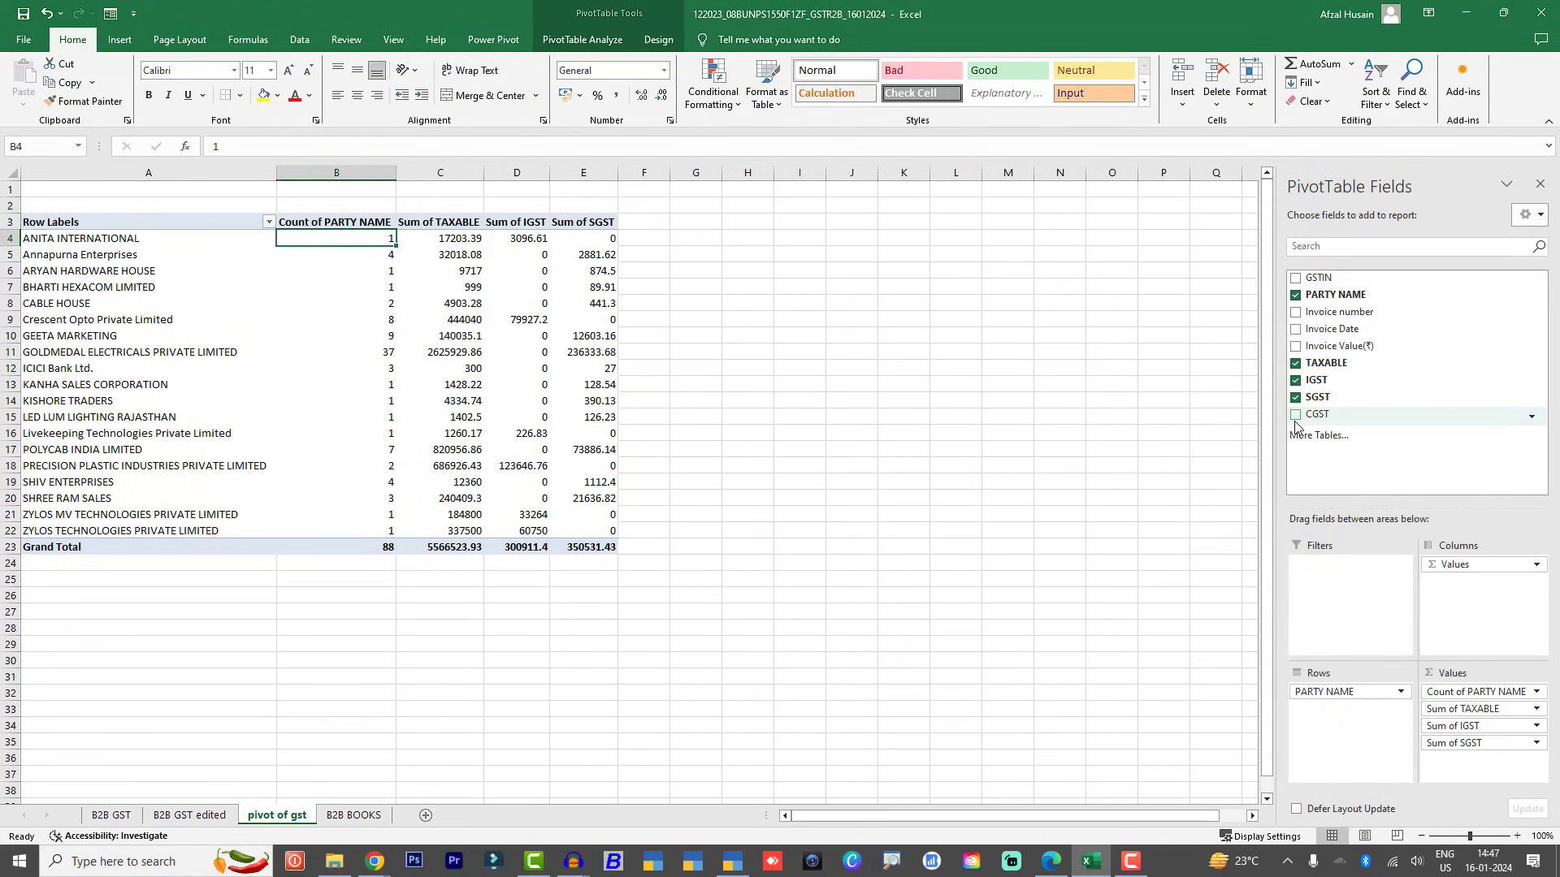
pyautogui.click(1296, 415)
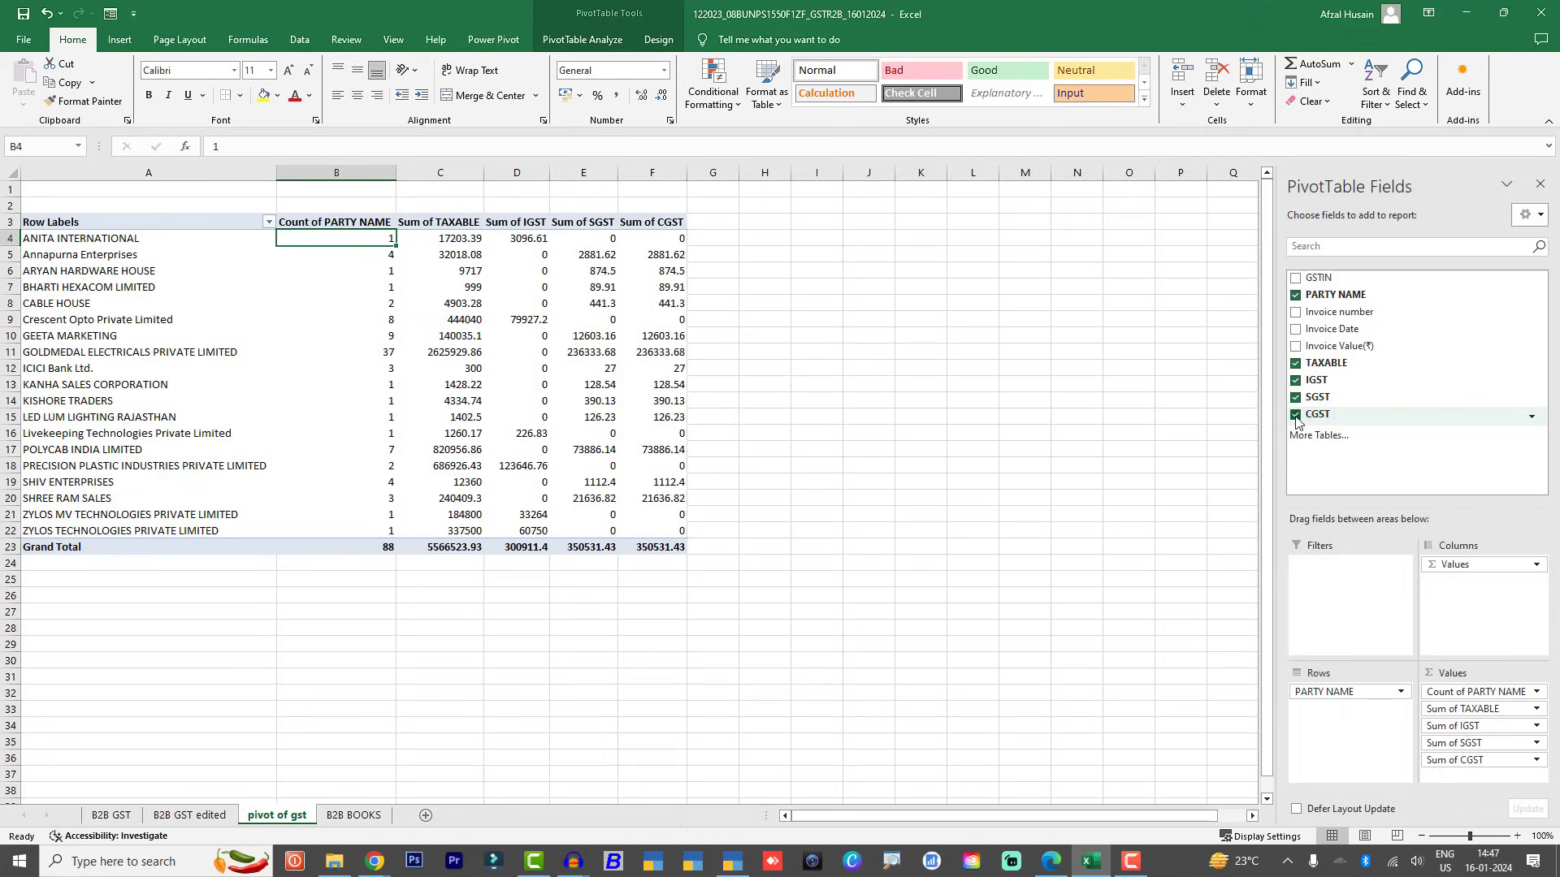
# Step: Add the sum of Invoice Value(₹) to the PivotTable's values and select the whole PivotTable
pyautogui.click(1296, 347)
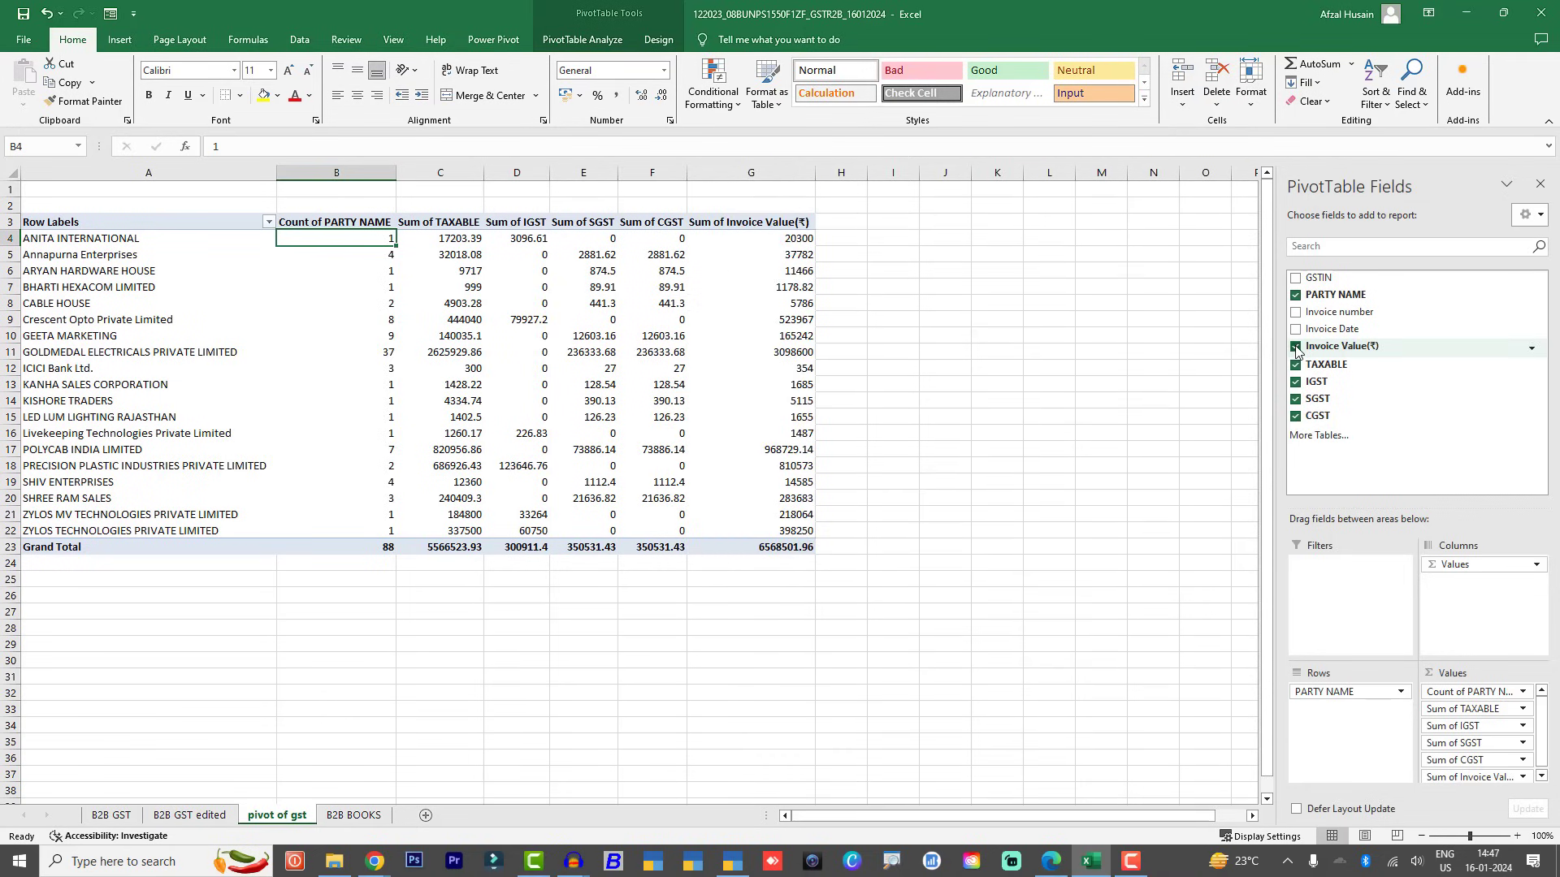
pyautogui.moveTo(152, 222); pyautogui.dragTo(763, 539)
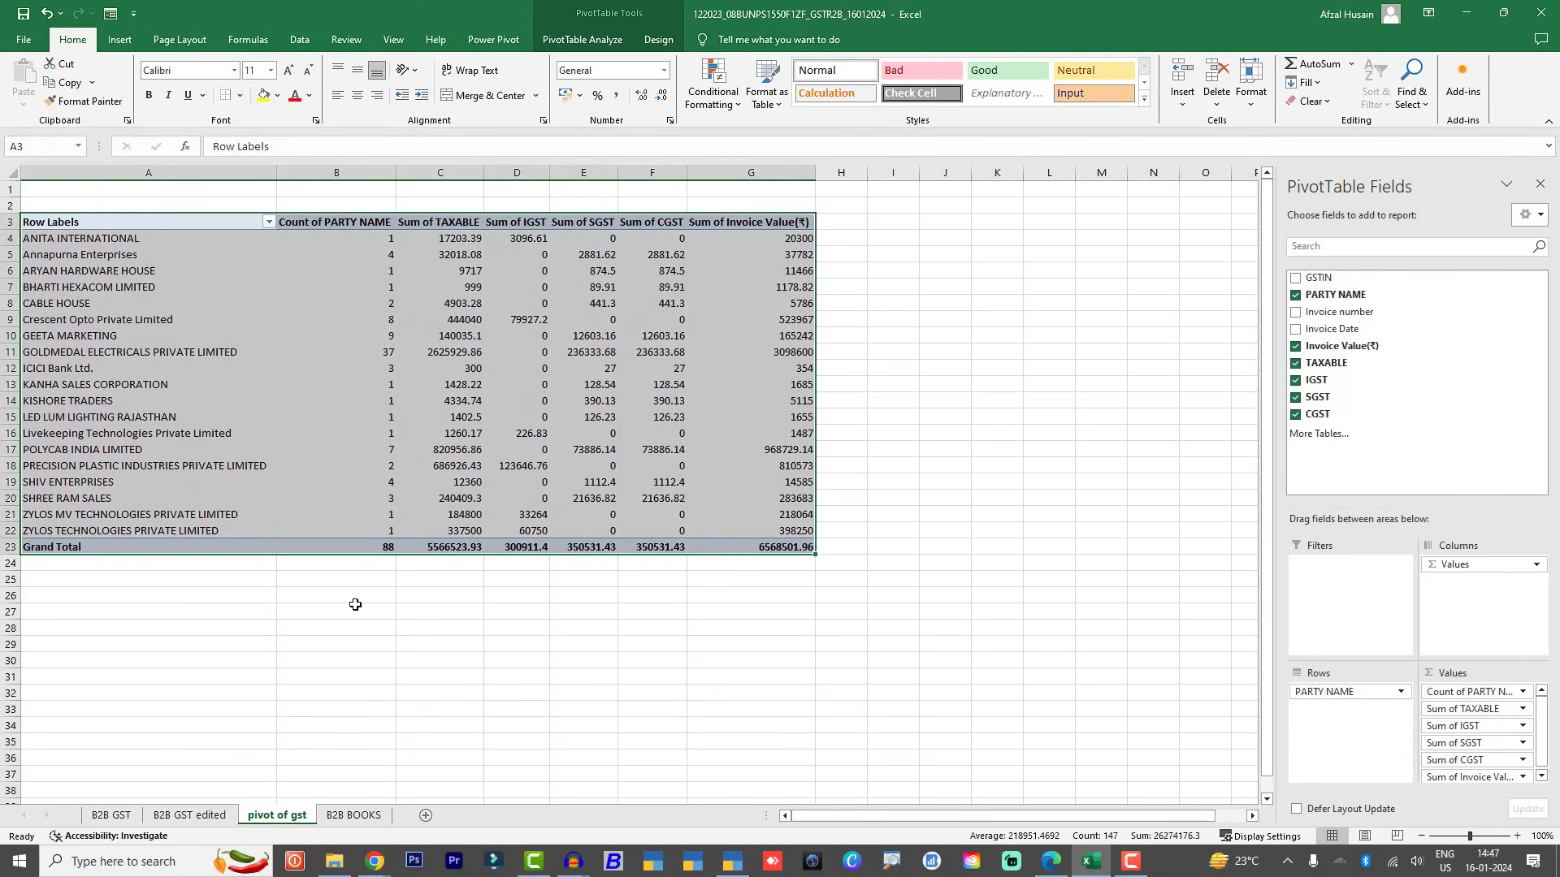
# Step: Review the B2B GST, B2B GST edited, pivot of gst and B2B BOOKS sheets, comparing the source columns with the party summaries
pyautogui.click(118, 815)
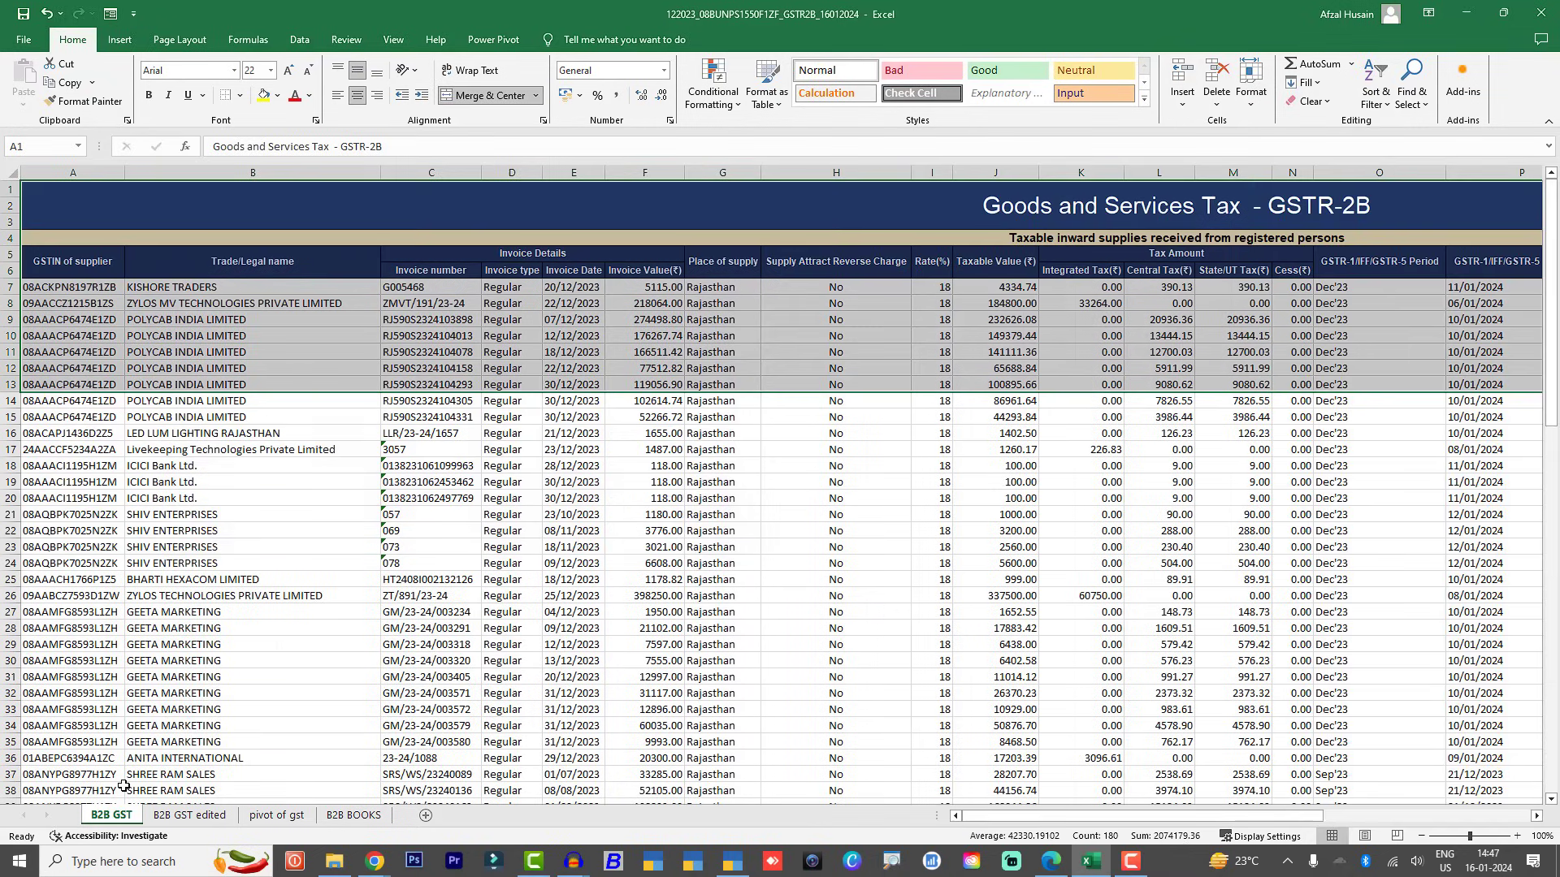
pyautogui.click(946, 249)
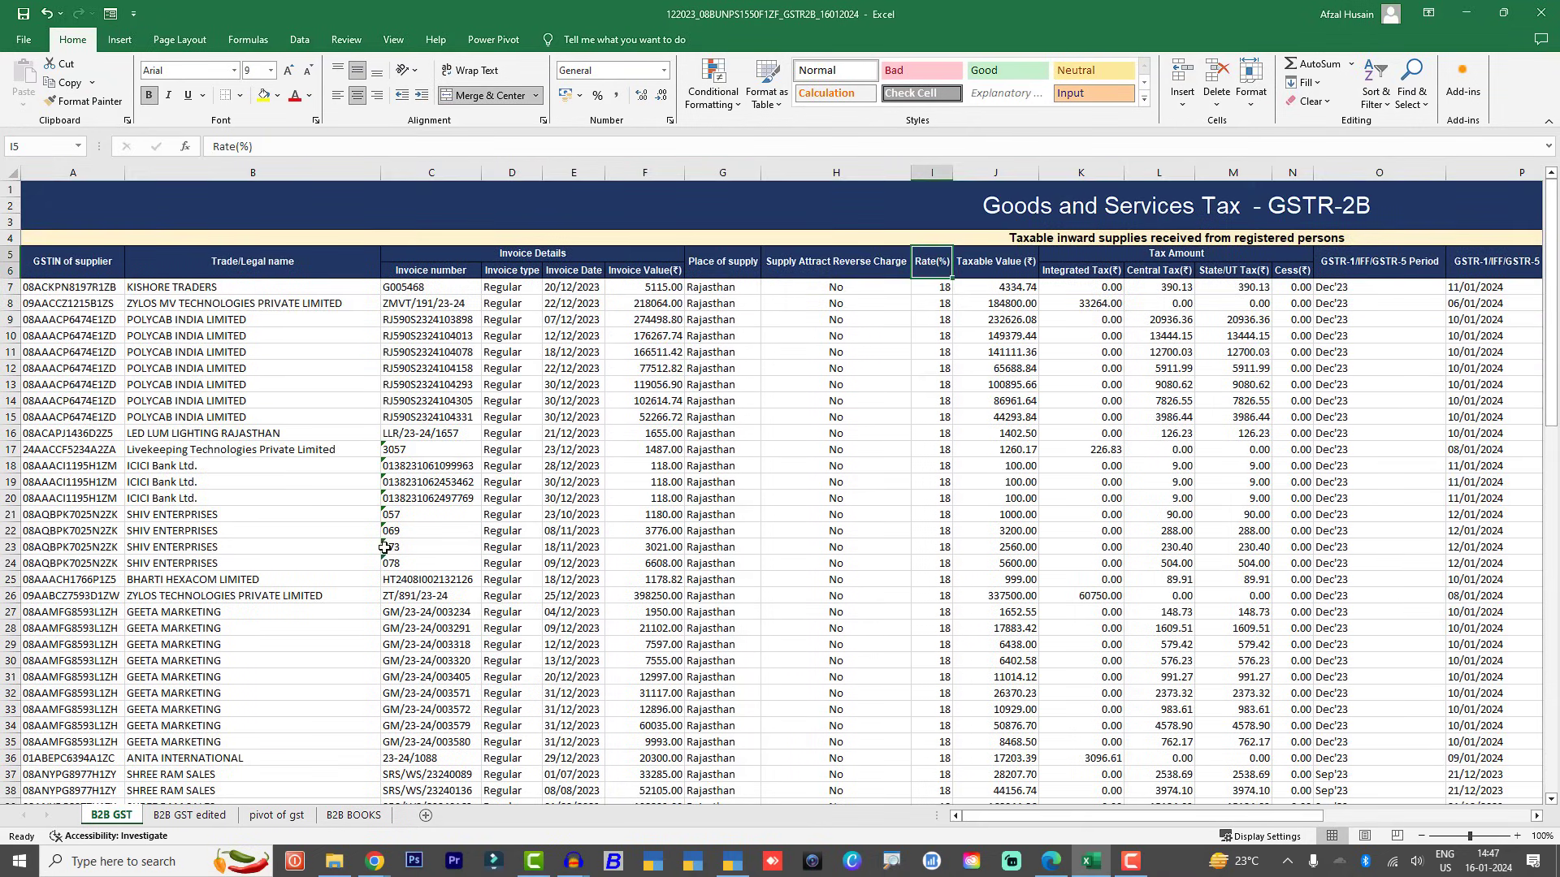
pyautogui.click(187, 814)
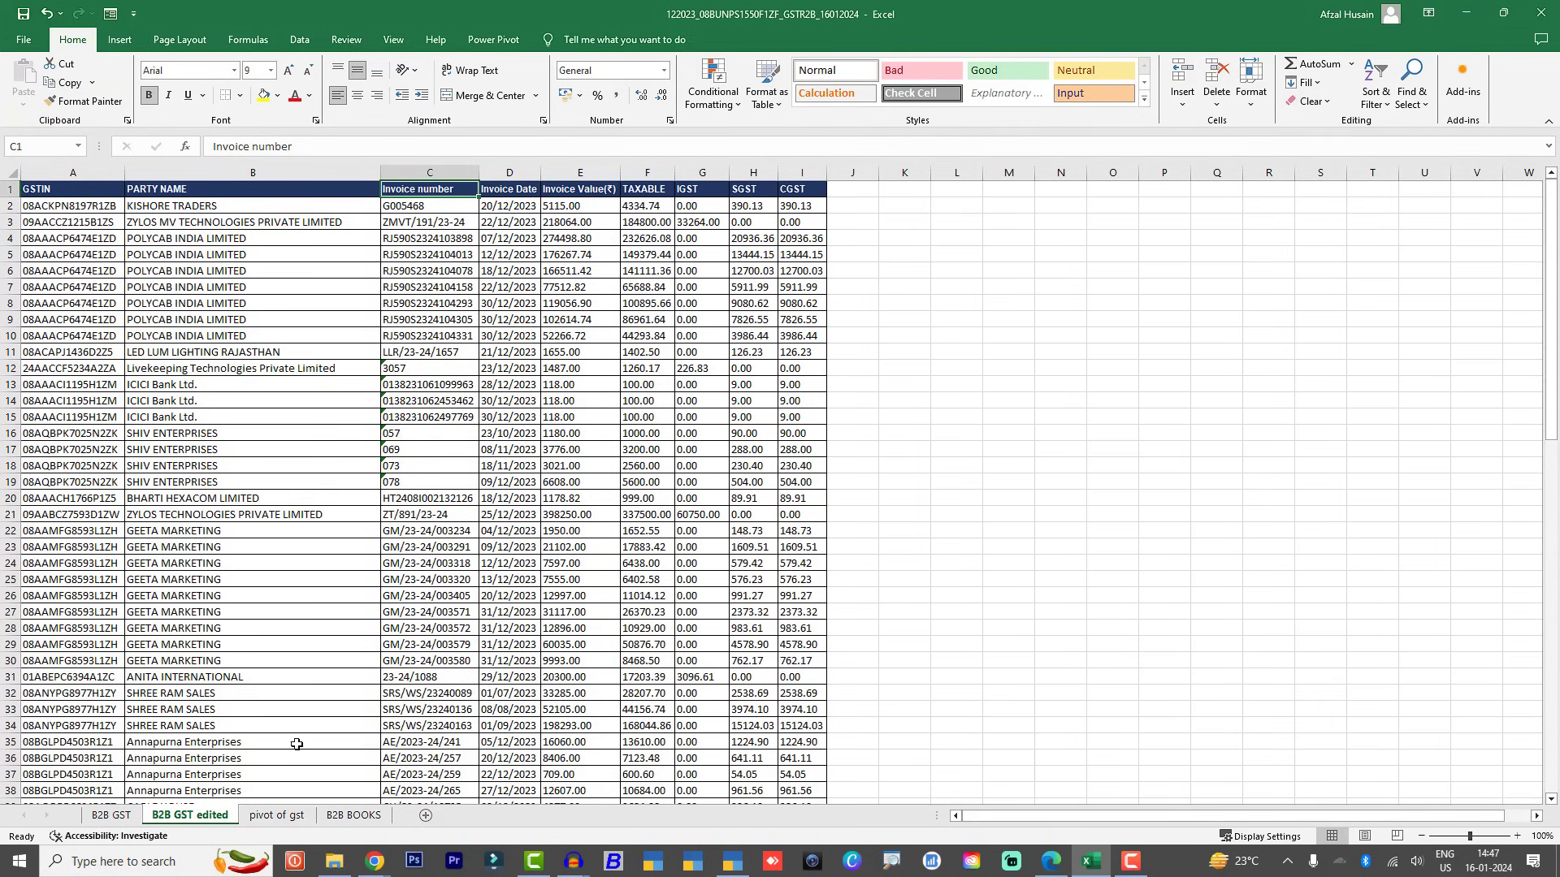
pyautogui.click(277, 814)
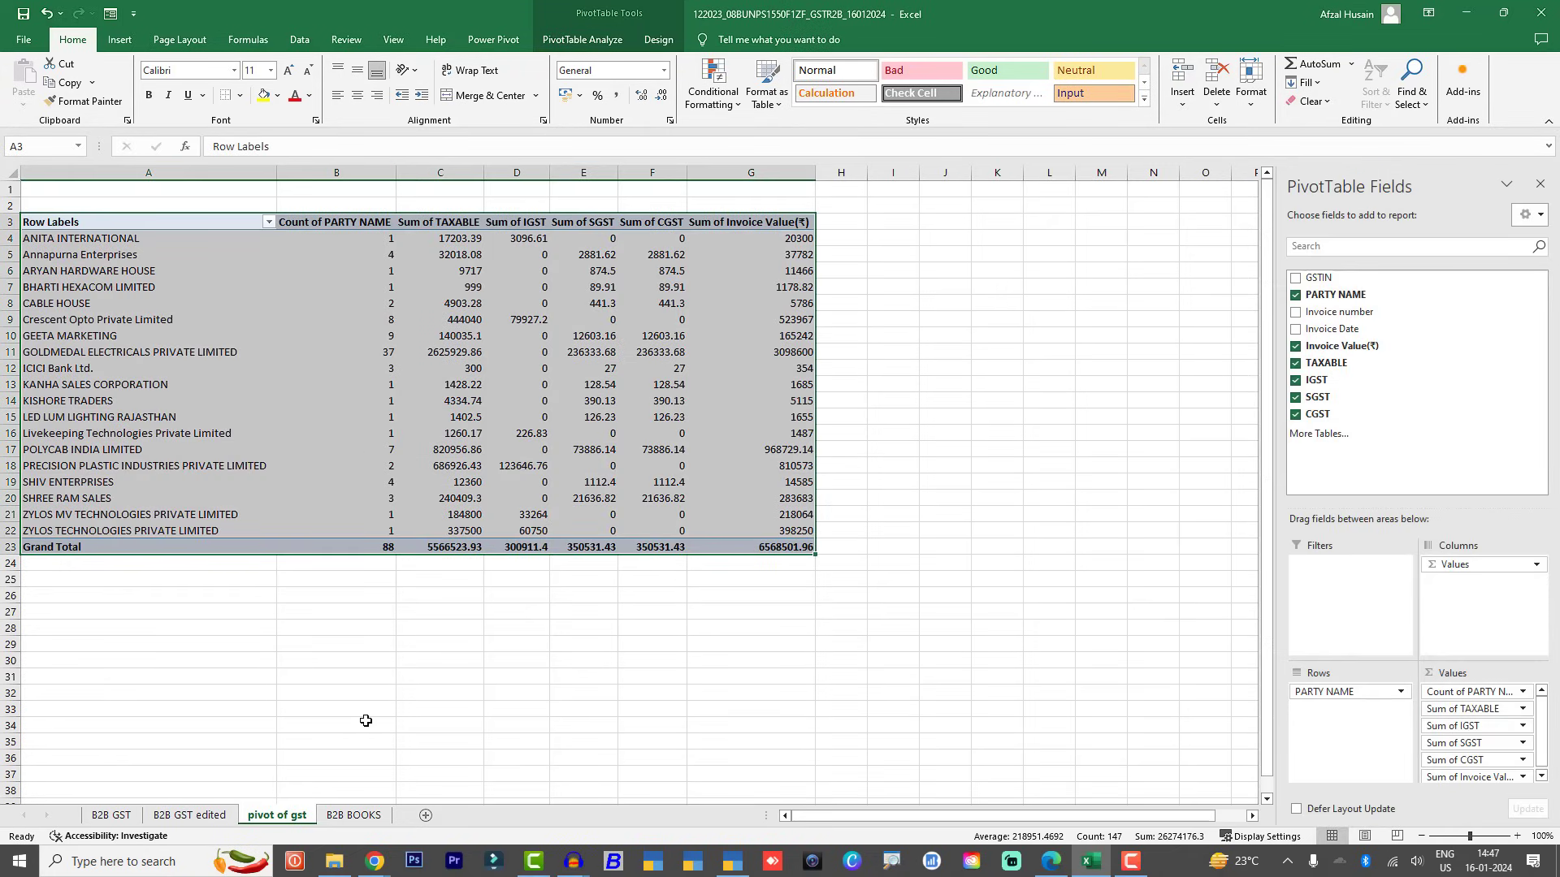
pyautogui.click(355, 815)
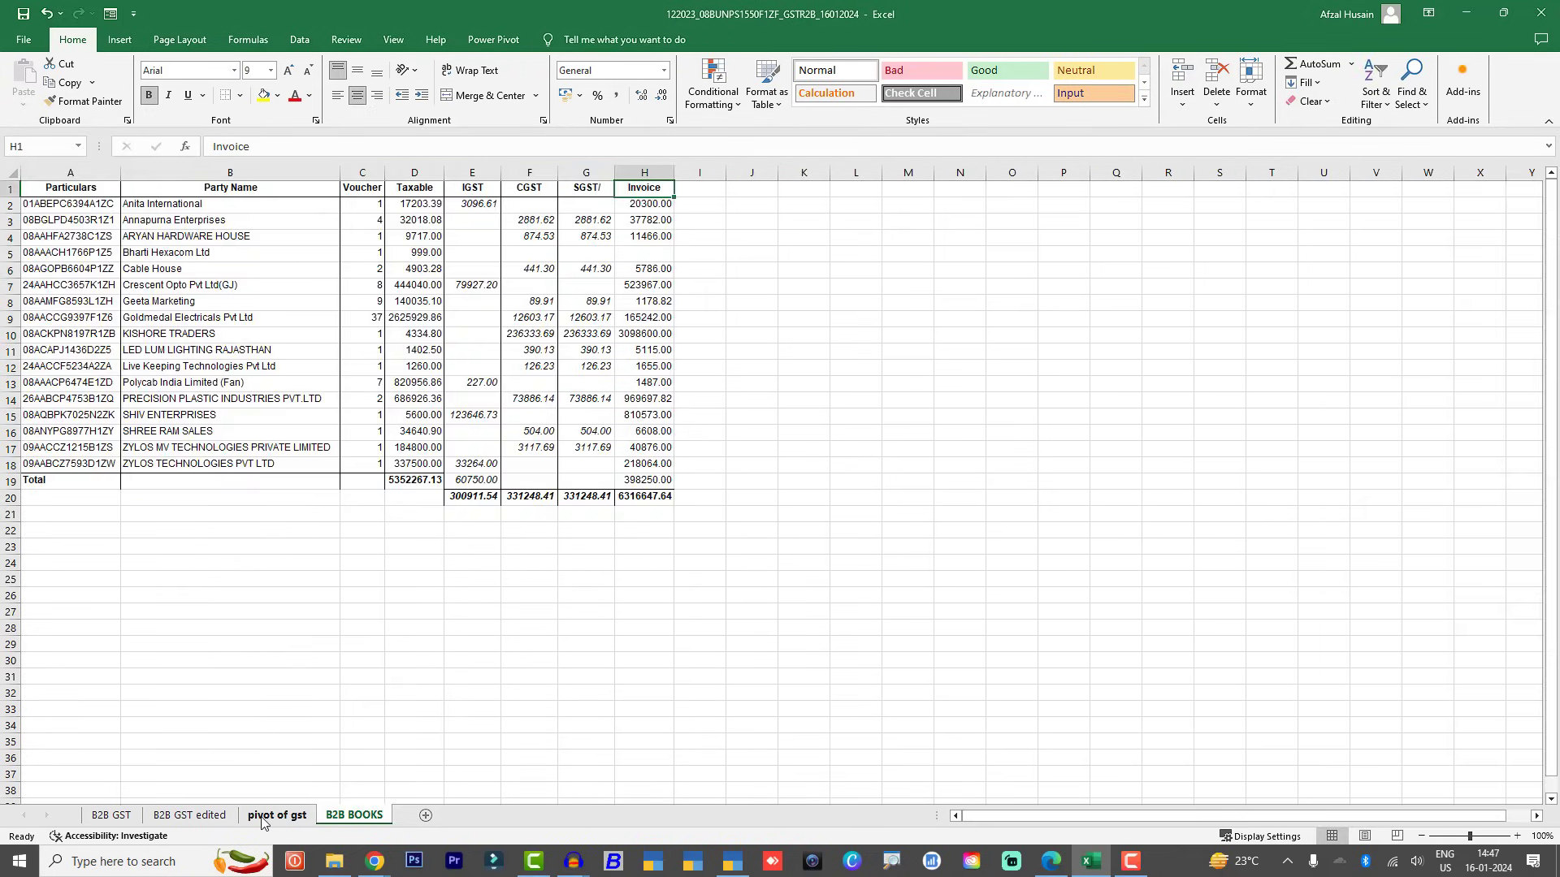
pyautogui.click(262, 819)
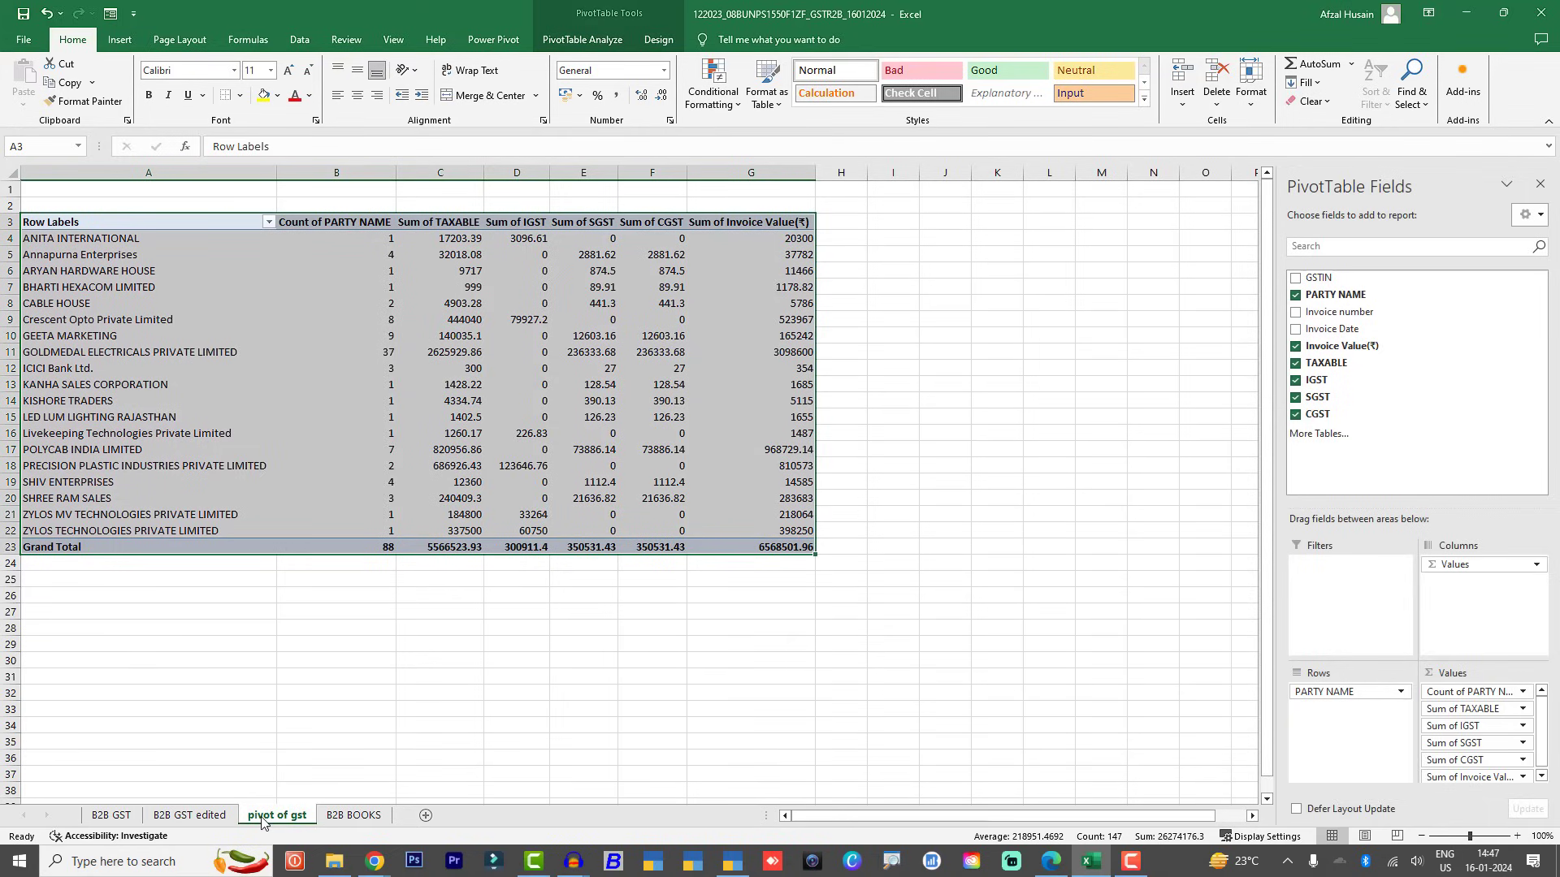
pyautogui.click(354, 815)
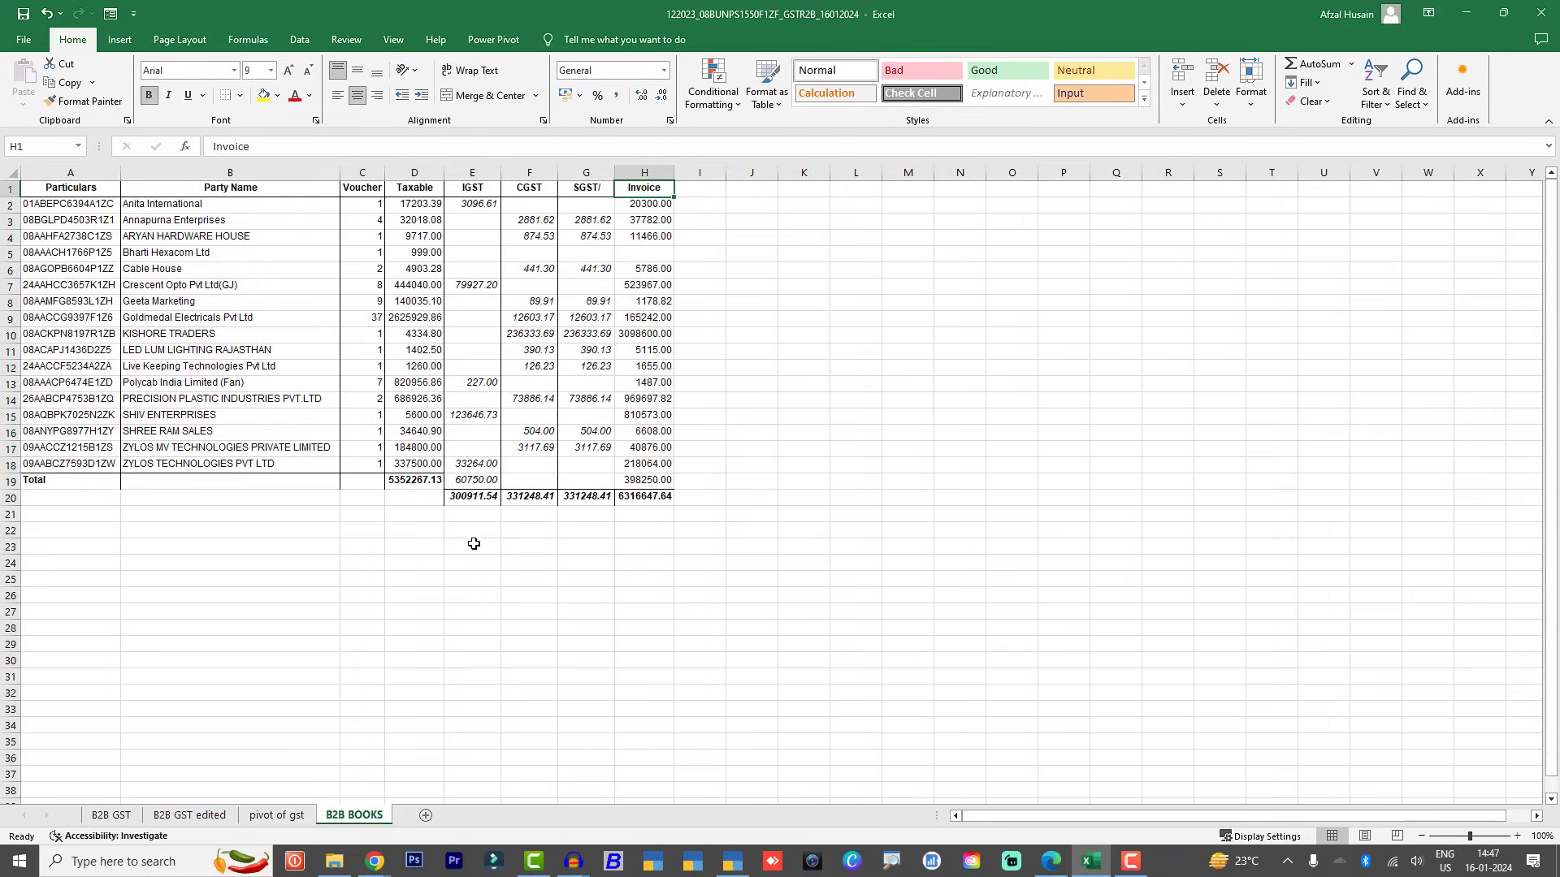
pyautogui.click(274, 816)
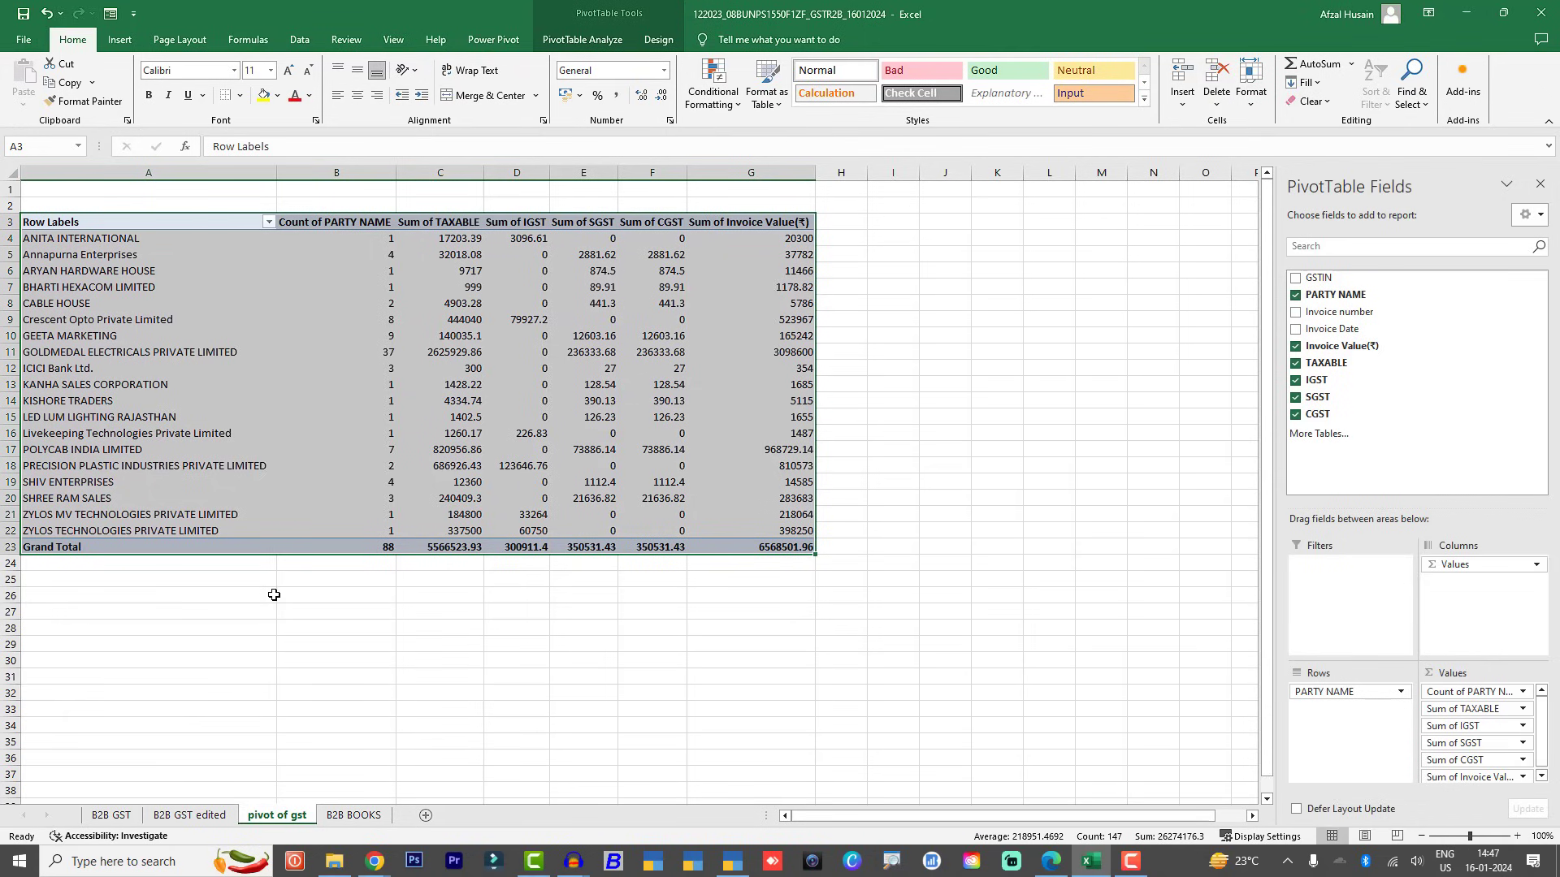
# Step: Copy the whole PivotTable on pivot of gst and paste it as values only at cell J1 of B2B BOOKS
pyautogui.moveTo(97, 222); pyautogui.dragTo(772, 542)
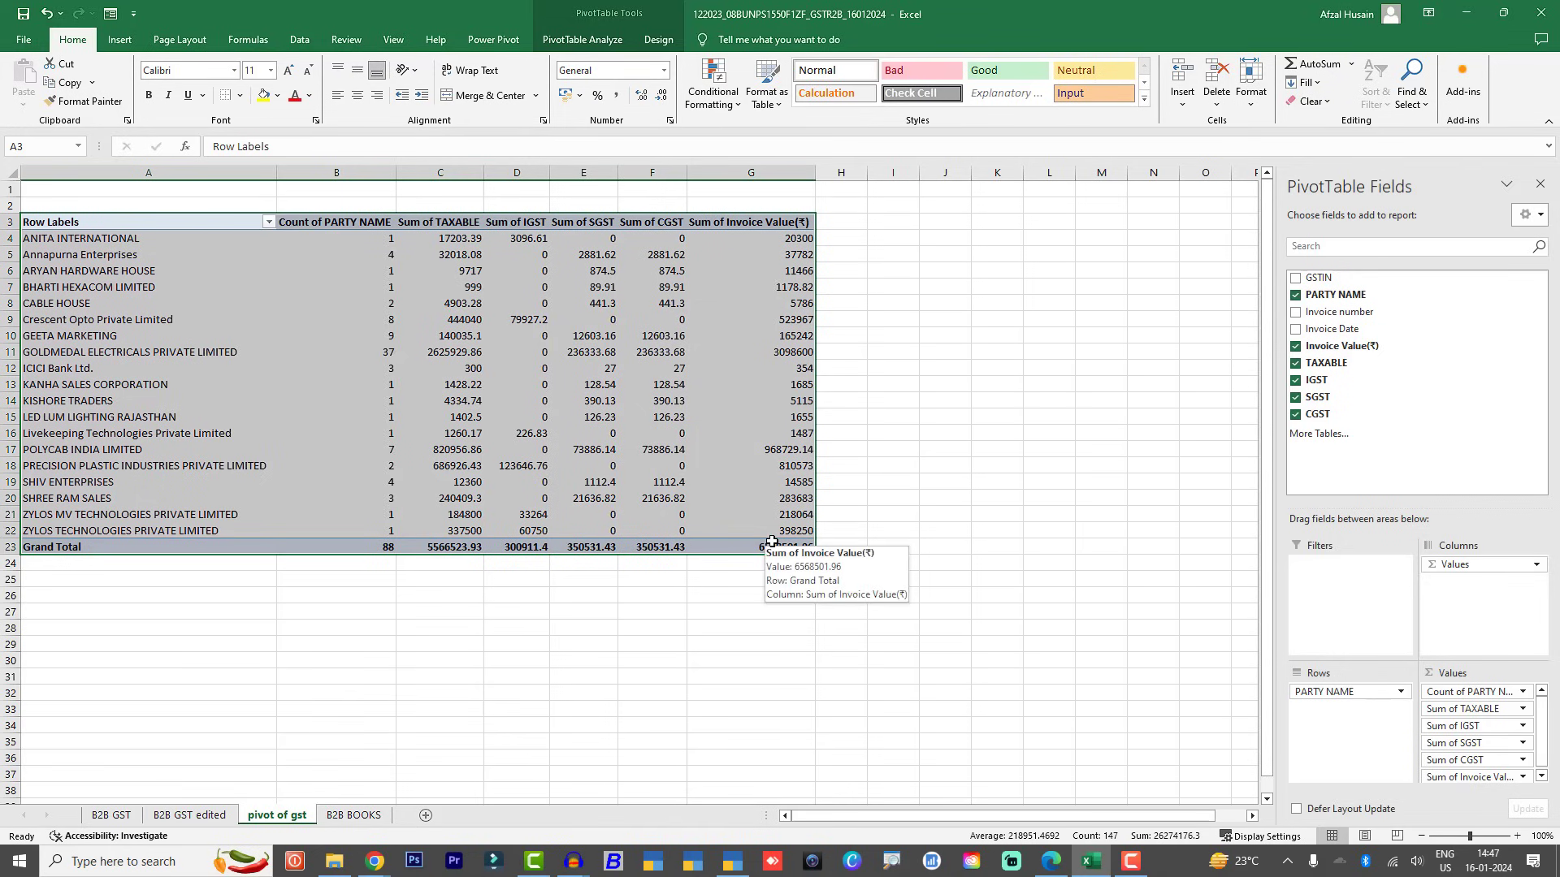
pyautogui.hotkey('ctrl', 'c')
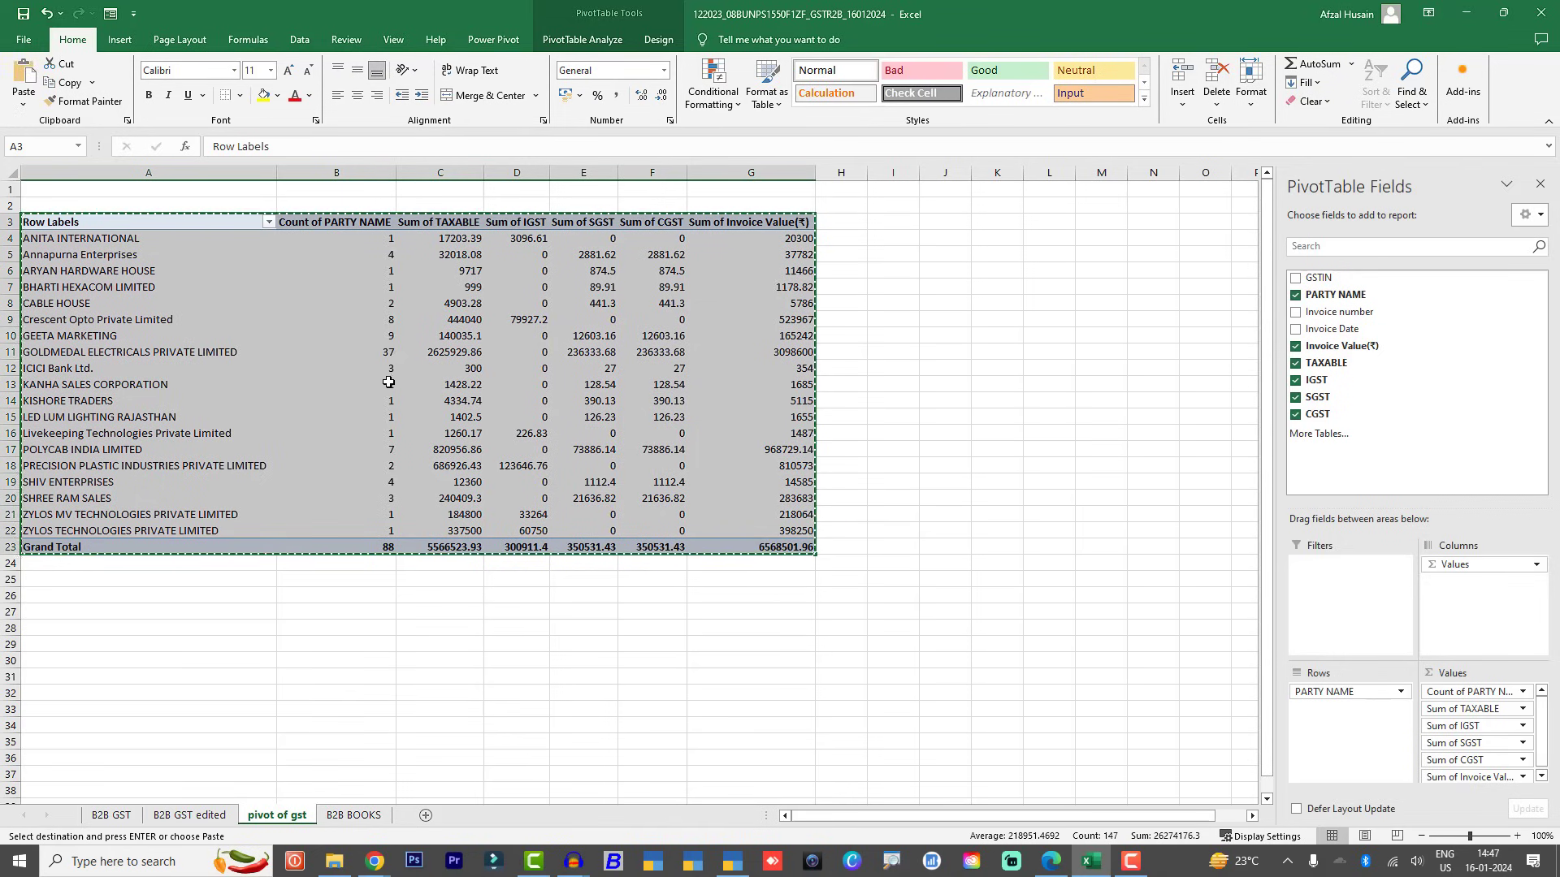
pyautogui.click(363, 818)
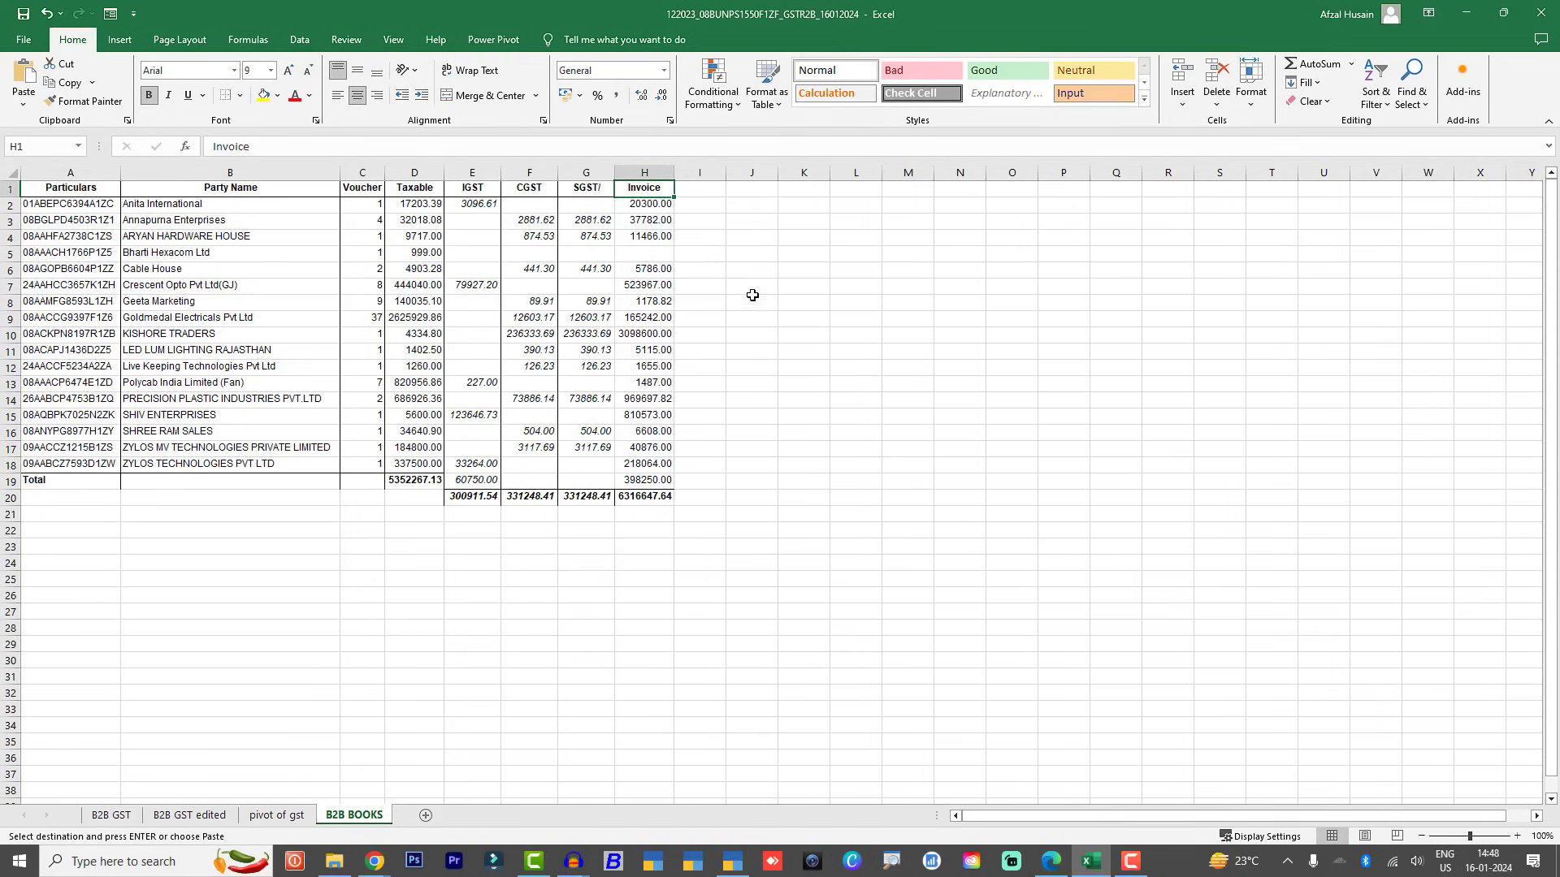
pyautogui.click(749, 191)
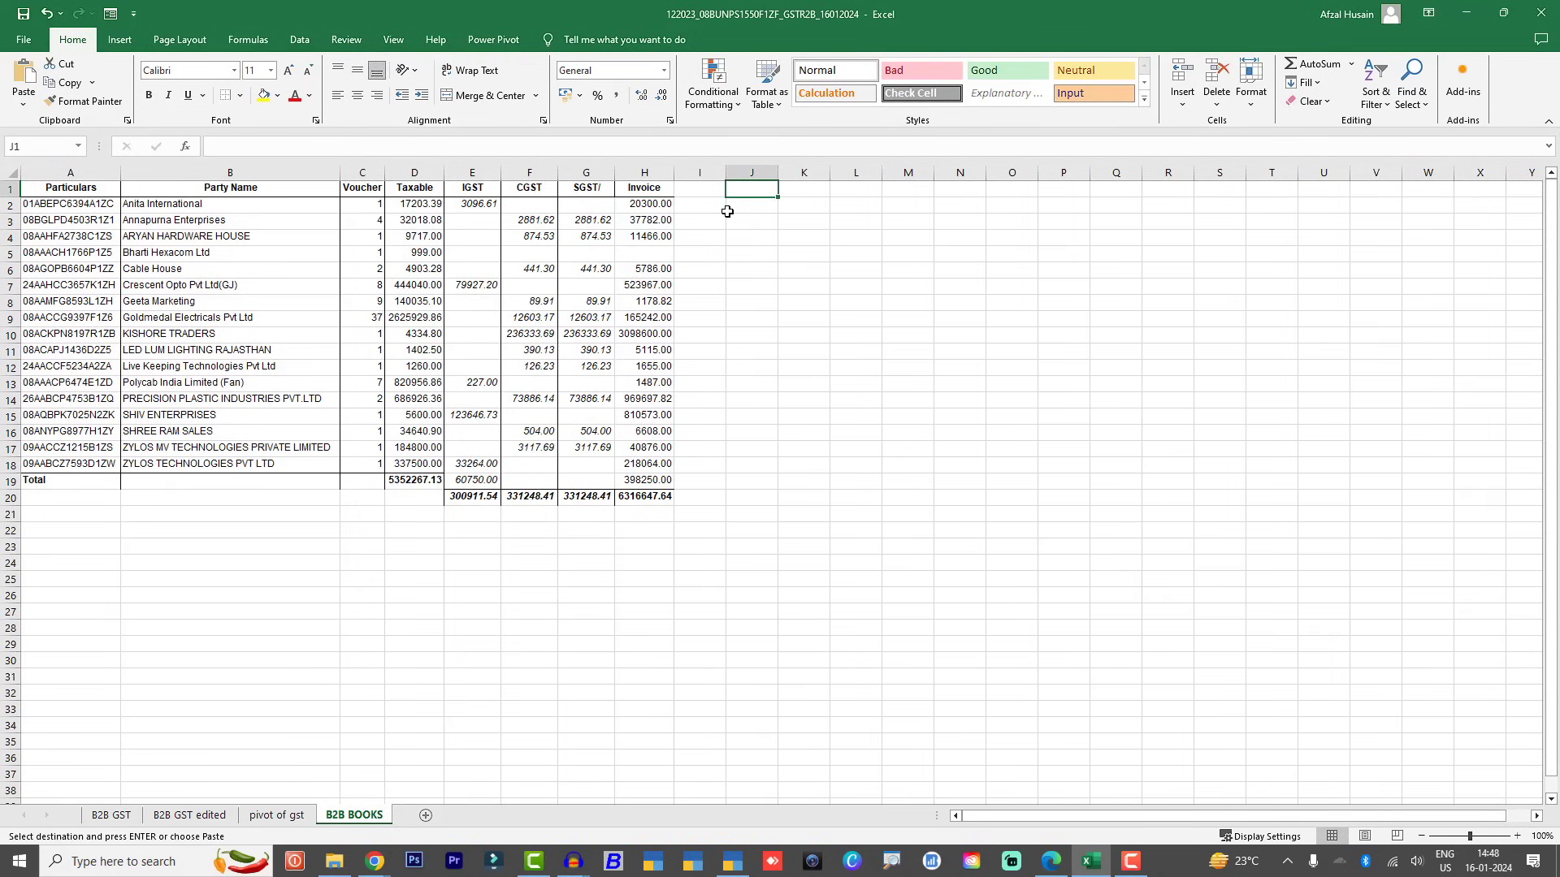
pyautogui.hotkey('ctrl', 'alt', 'v')
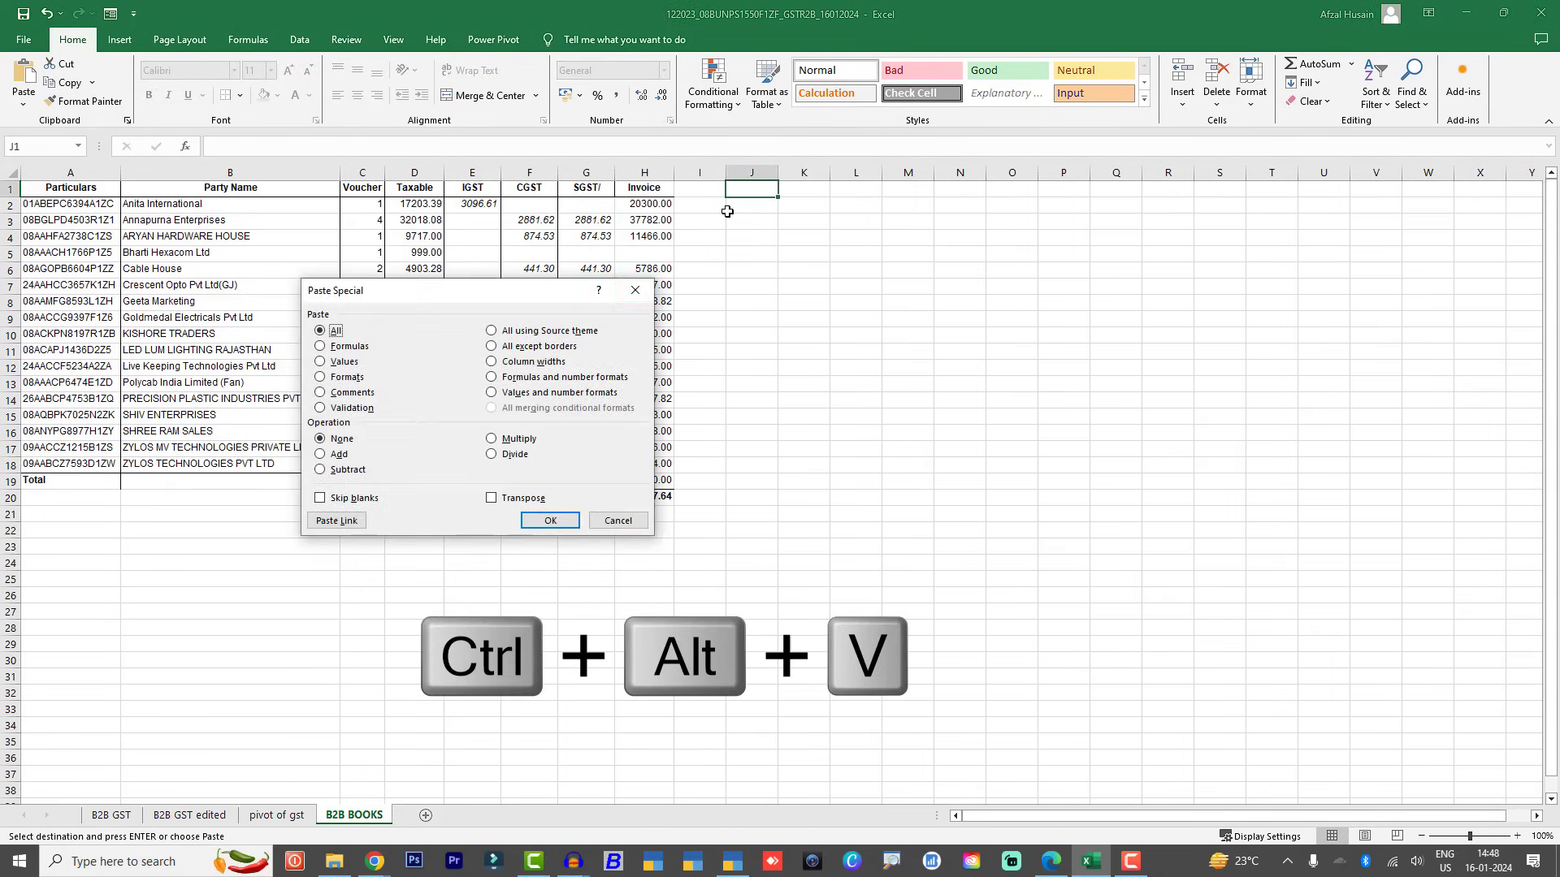
pyautogui.click(329, 362)
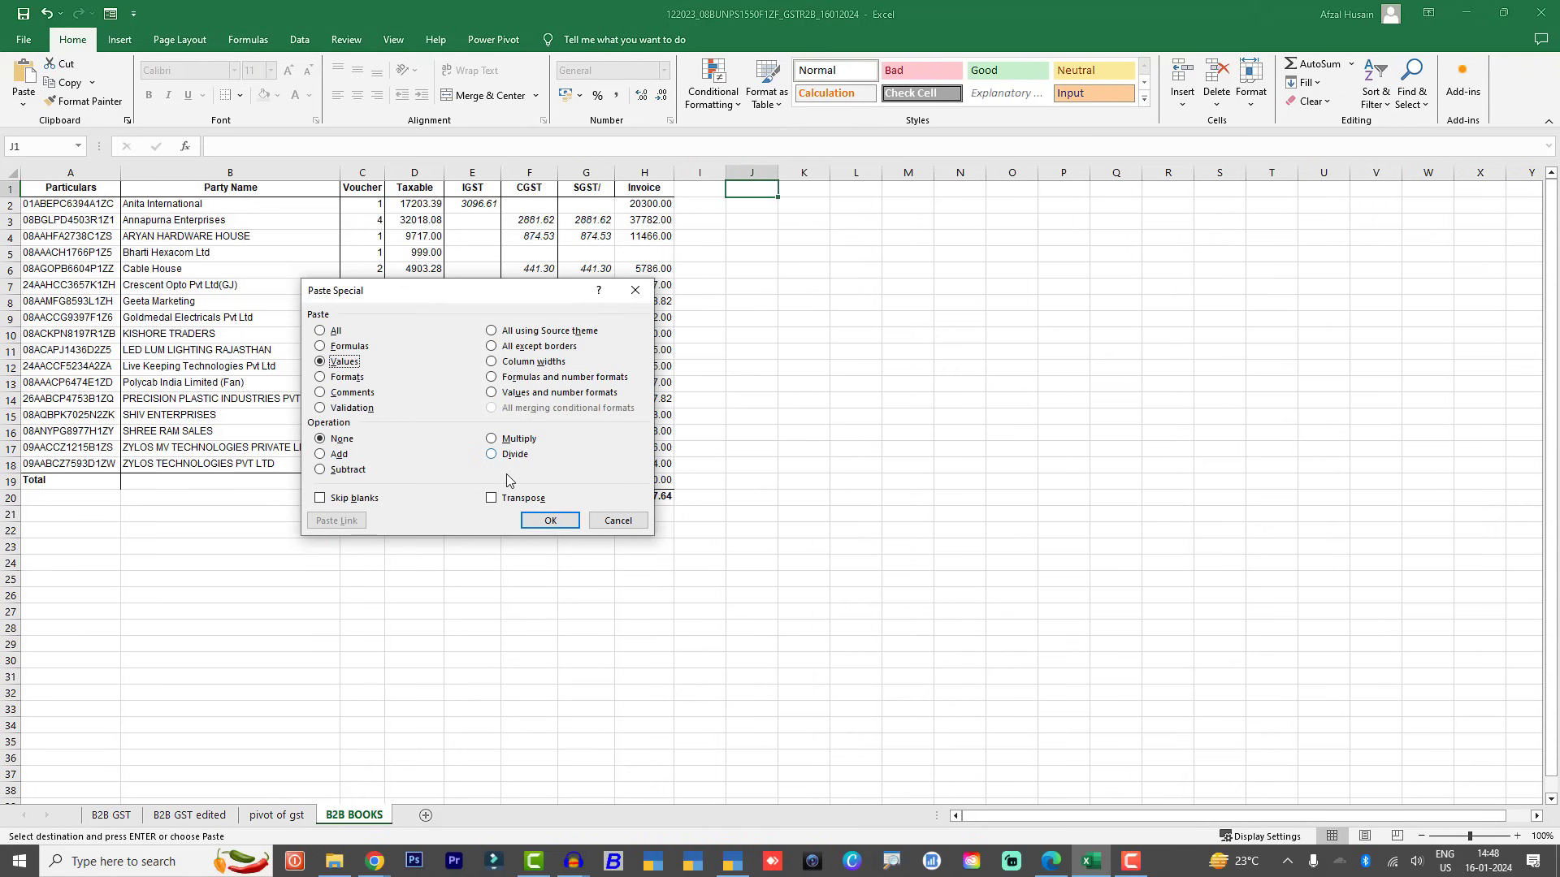
pyautogui.click(548, 520)
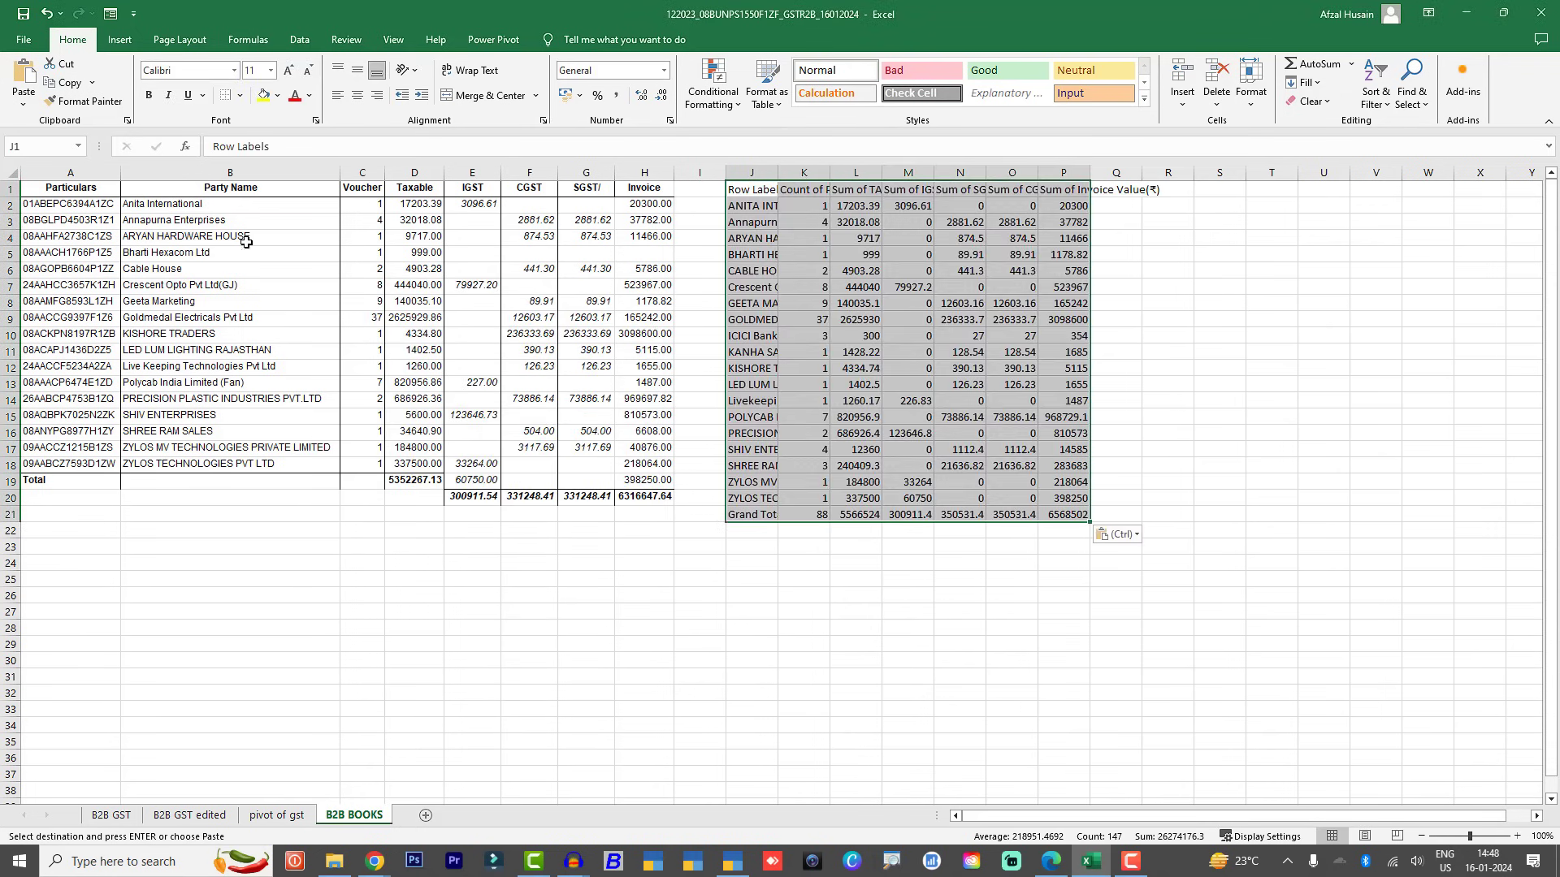
# Step: Fit all column widths on B2B BOOKS to their contents
pyautogui.click(12, 173)
pyautogui.doubleClick(118, 168)
pyautogui.click(876, 238)
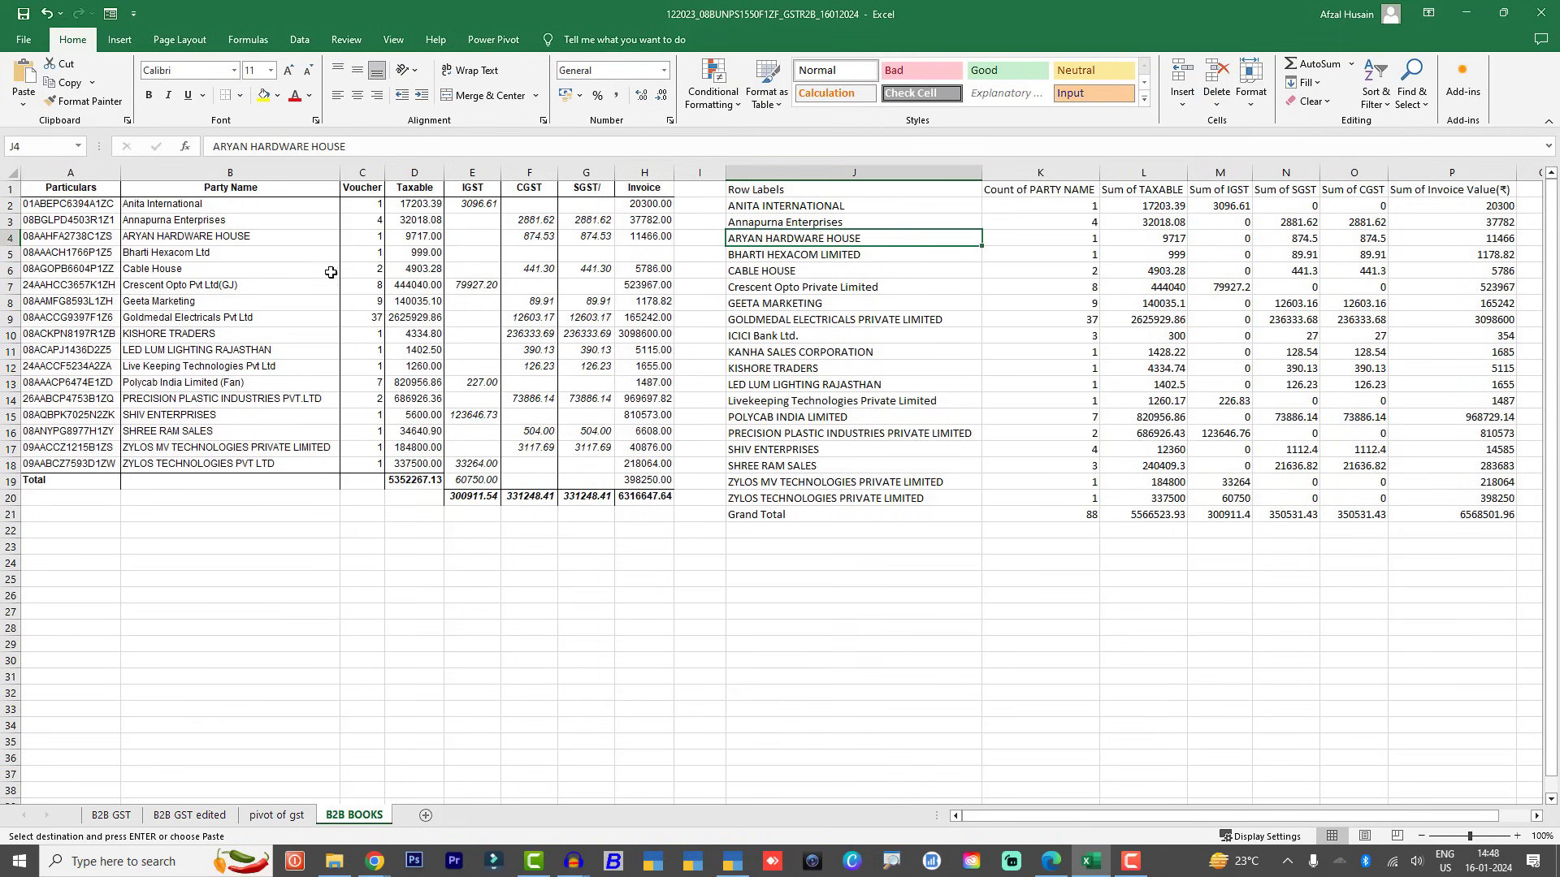
# Step: Compare the books' party, voucher, taxable and invoice columns with the pasted GST summary, checking the invoice rows on B2B GST too
pyautogui.moveTo(134, 203); pyautogui.dragTo(414, 488)
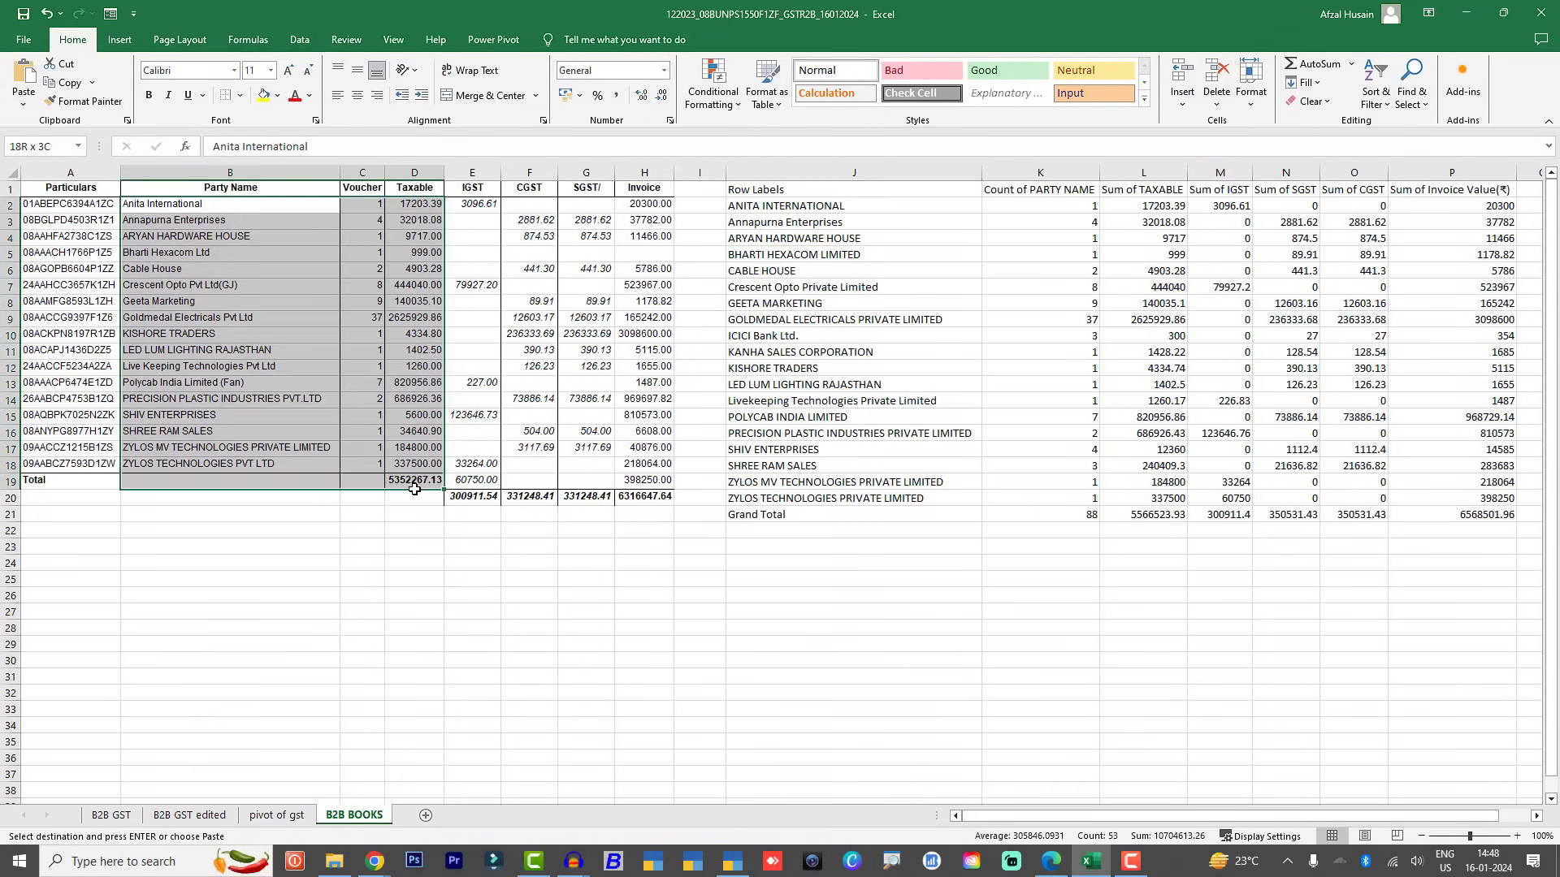
pyautogui.moveTo(820, 204); pyautogui.dragTo(1151, 515)
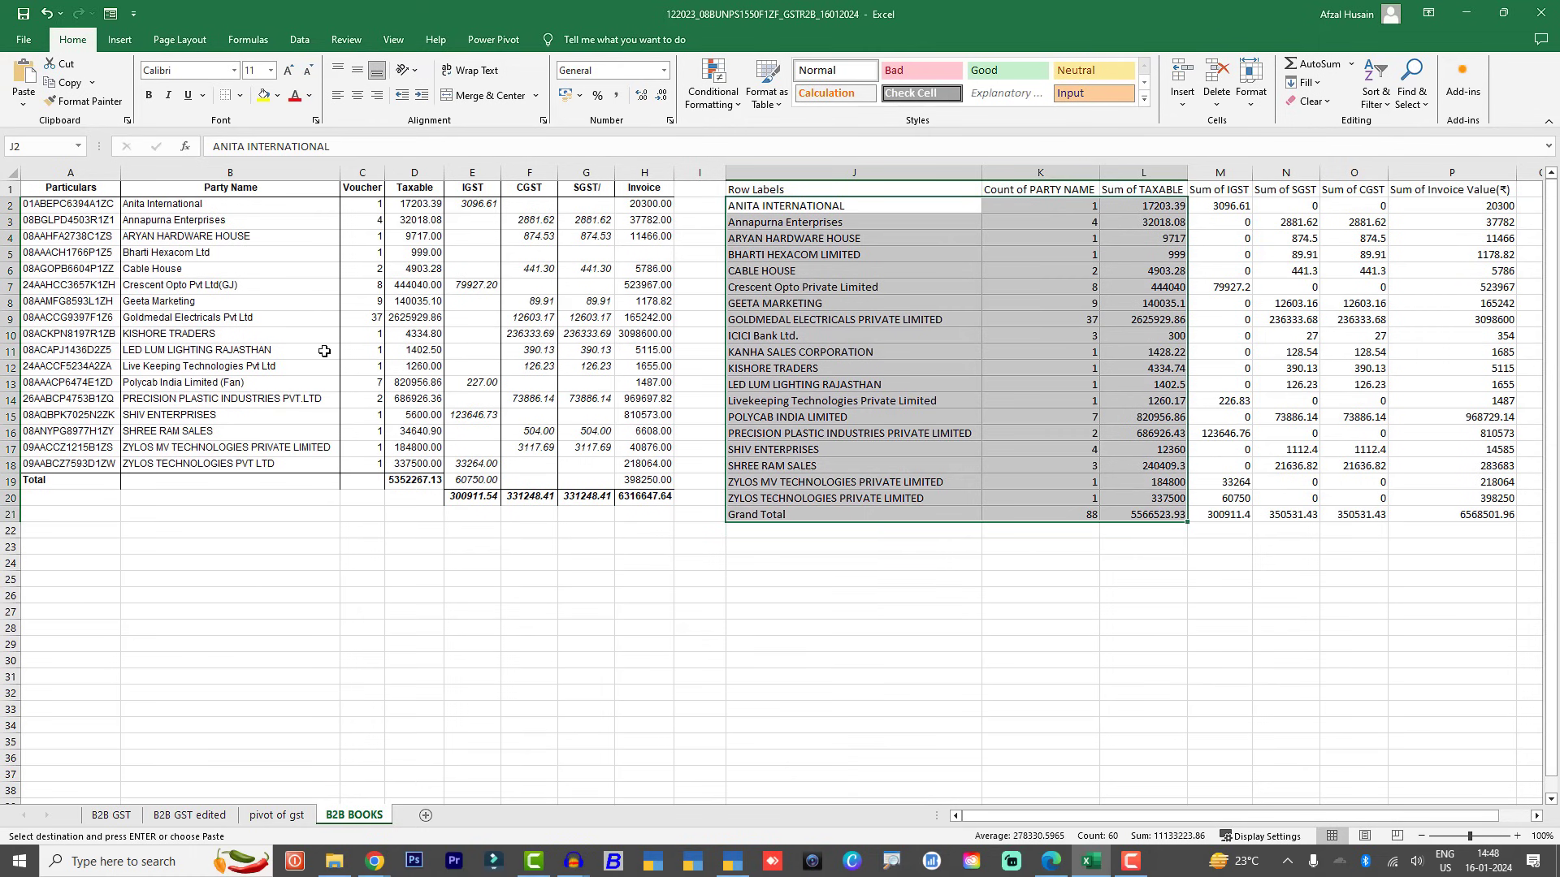
pyautogui.click(111, 815)
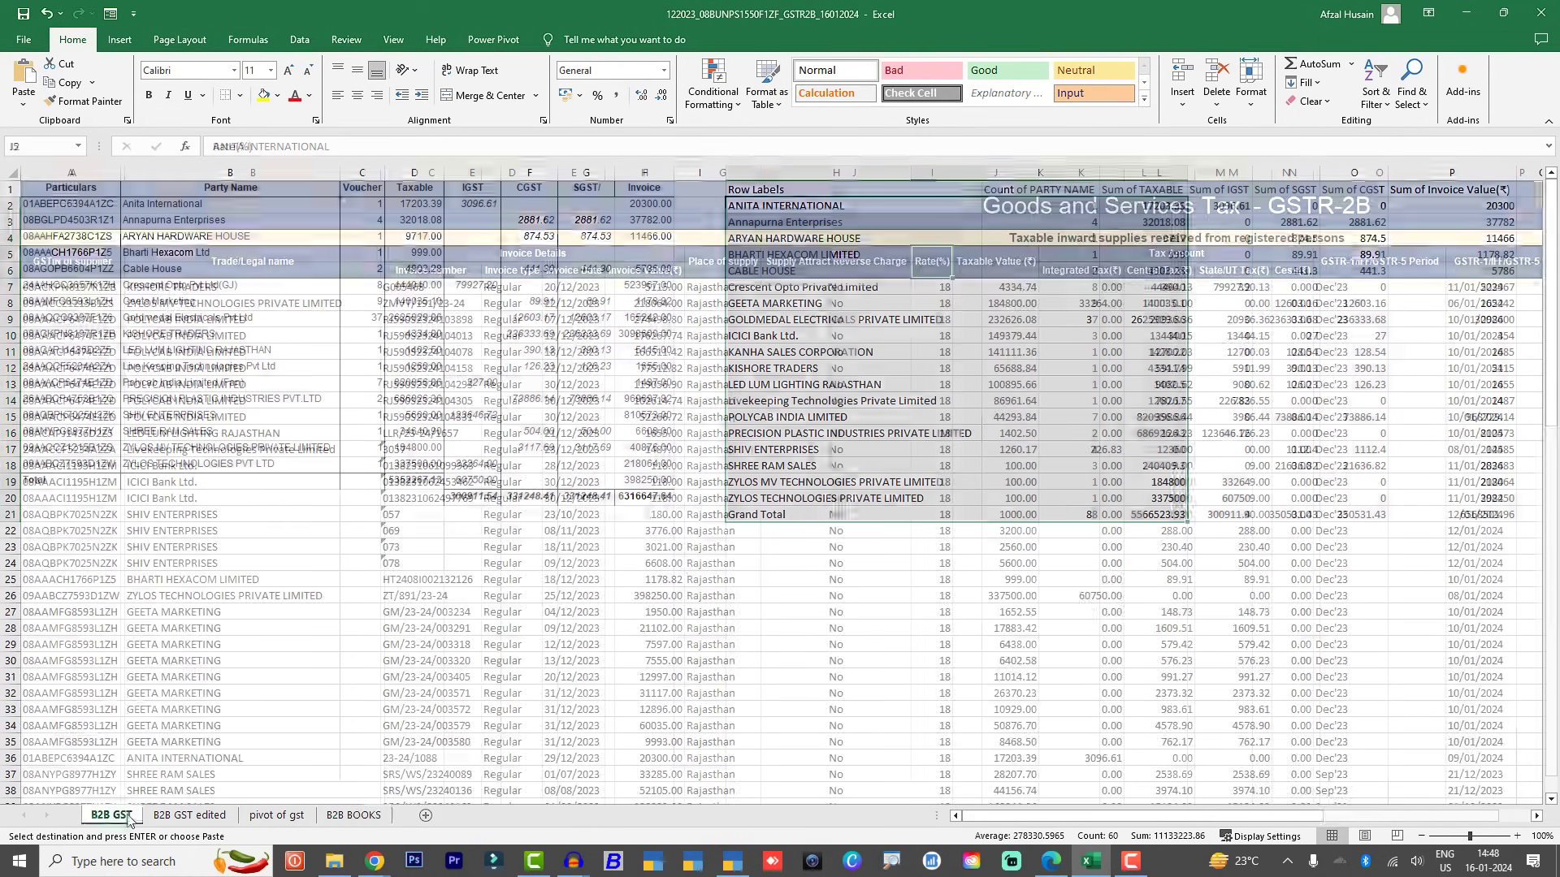
pyautogui.scroll(-20, 689, 569)
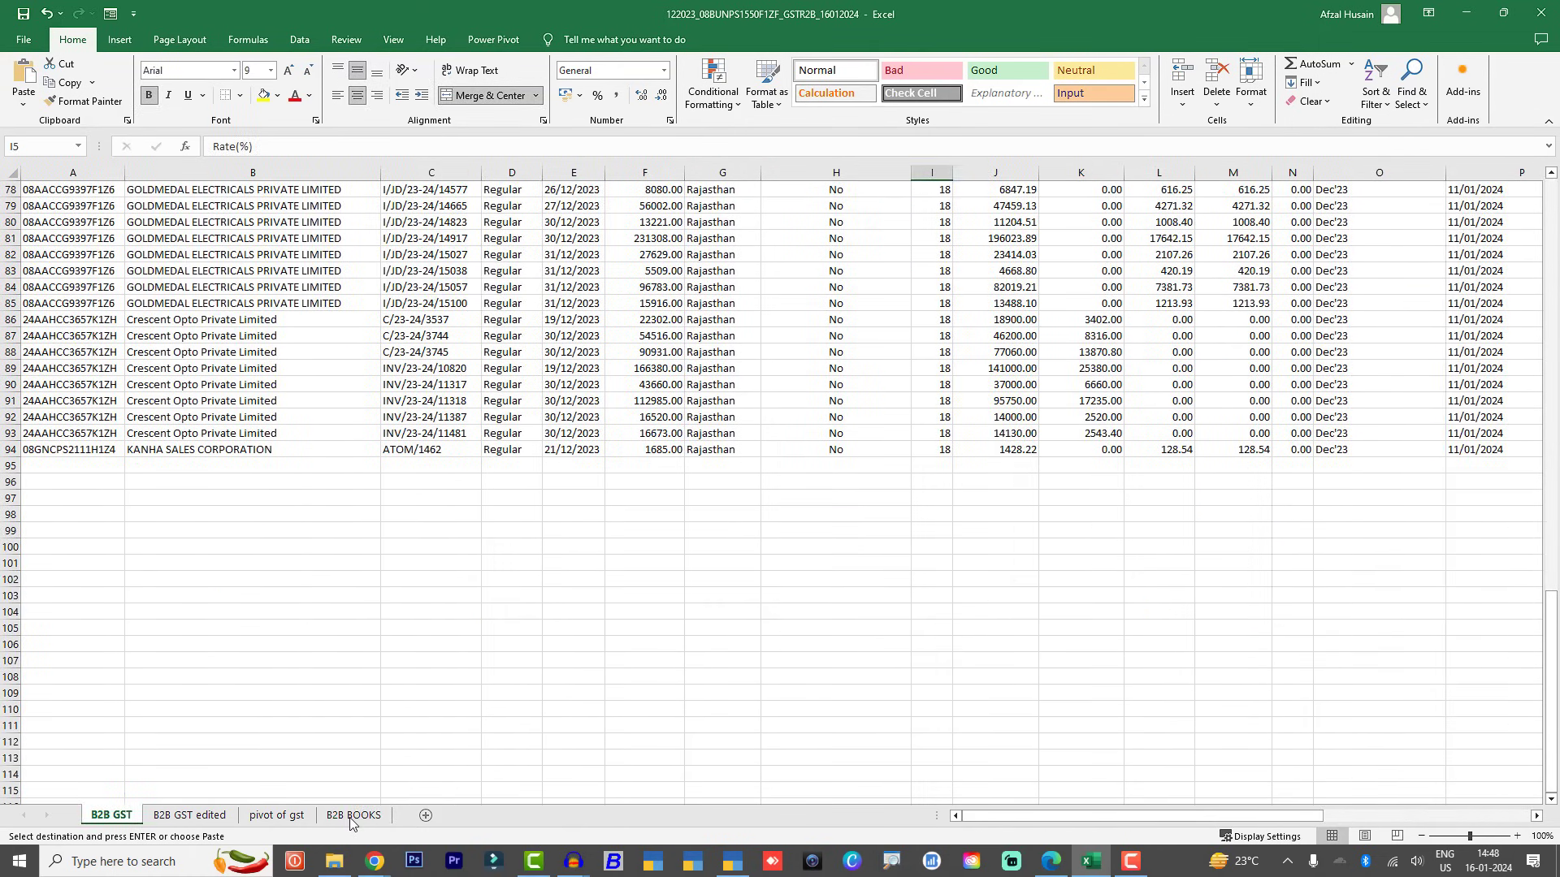
pyautogui.click(353, 815)
pyautogui.click(995, 276)
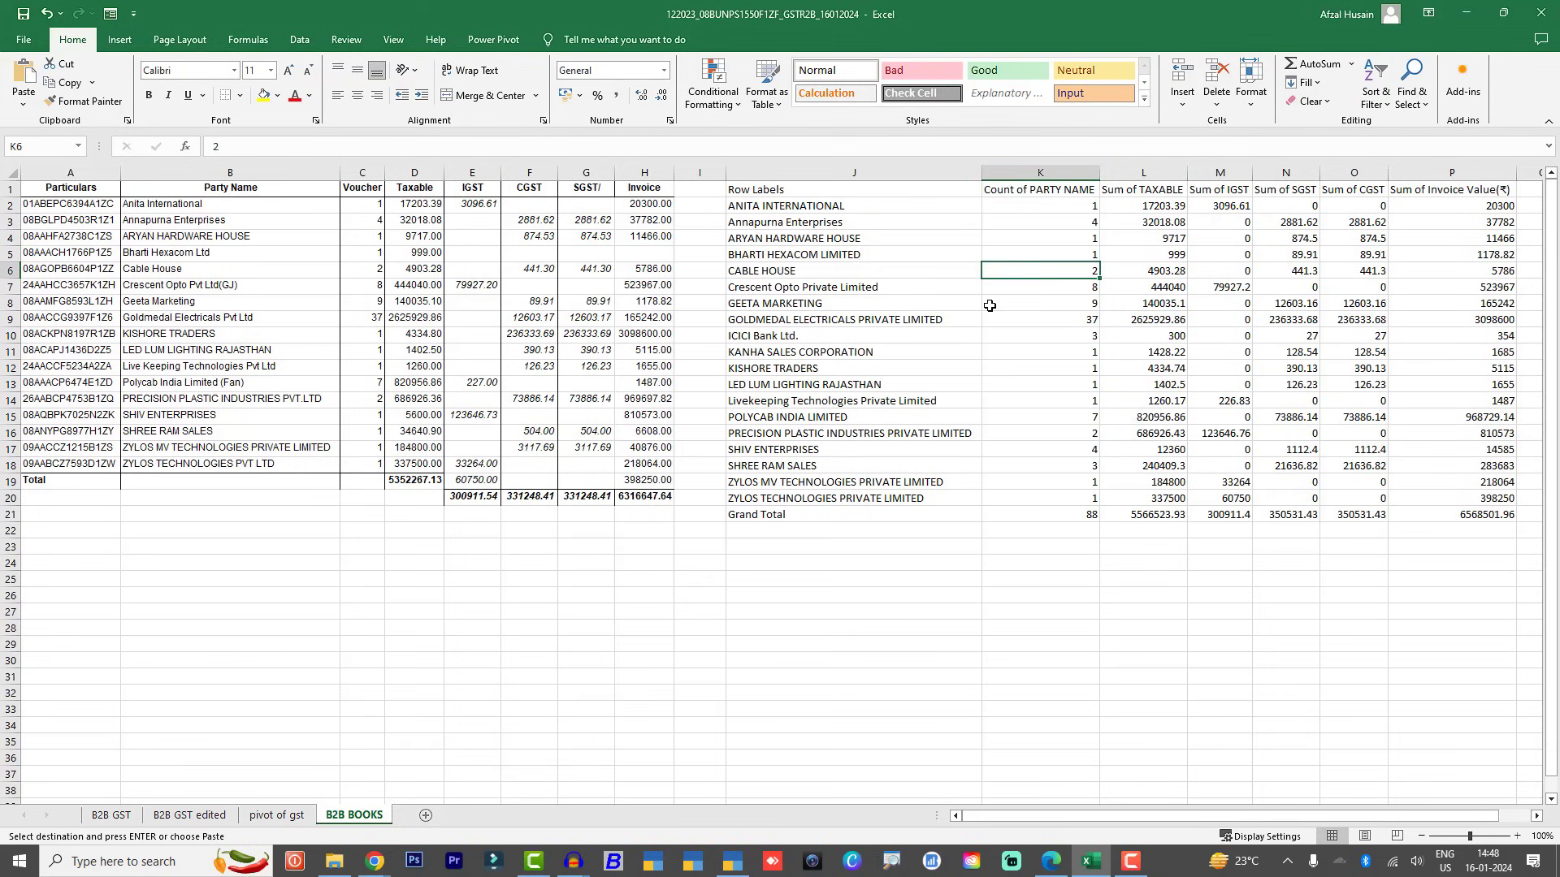
pyautogui.click(418, 188)
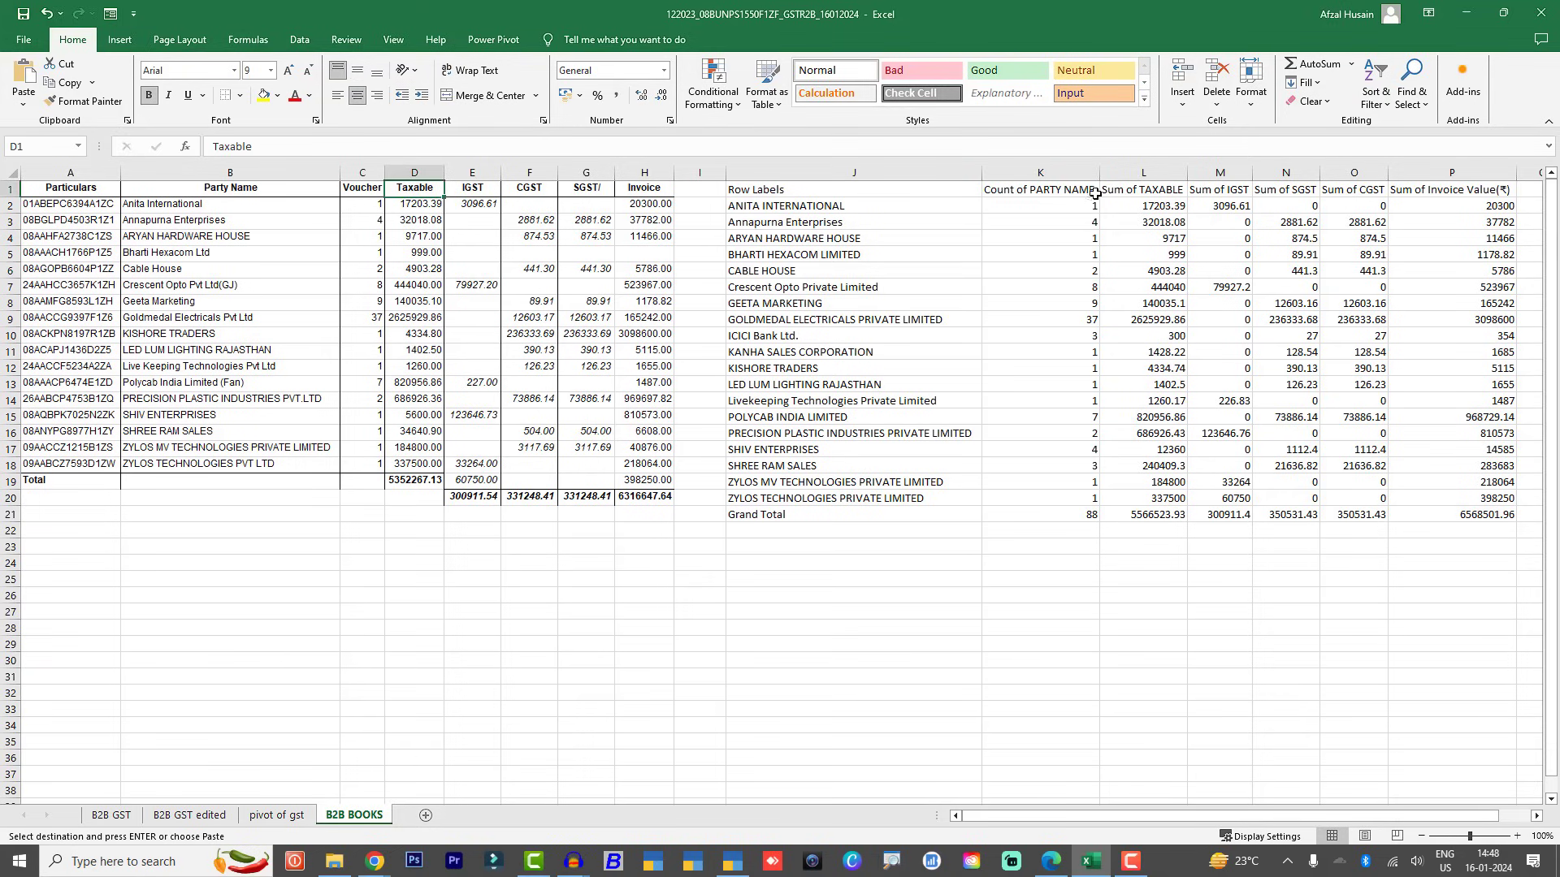
pyautogui.click(1169, 189)
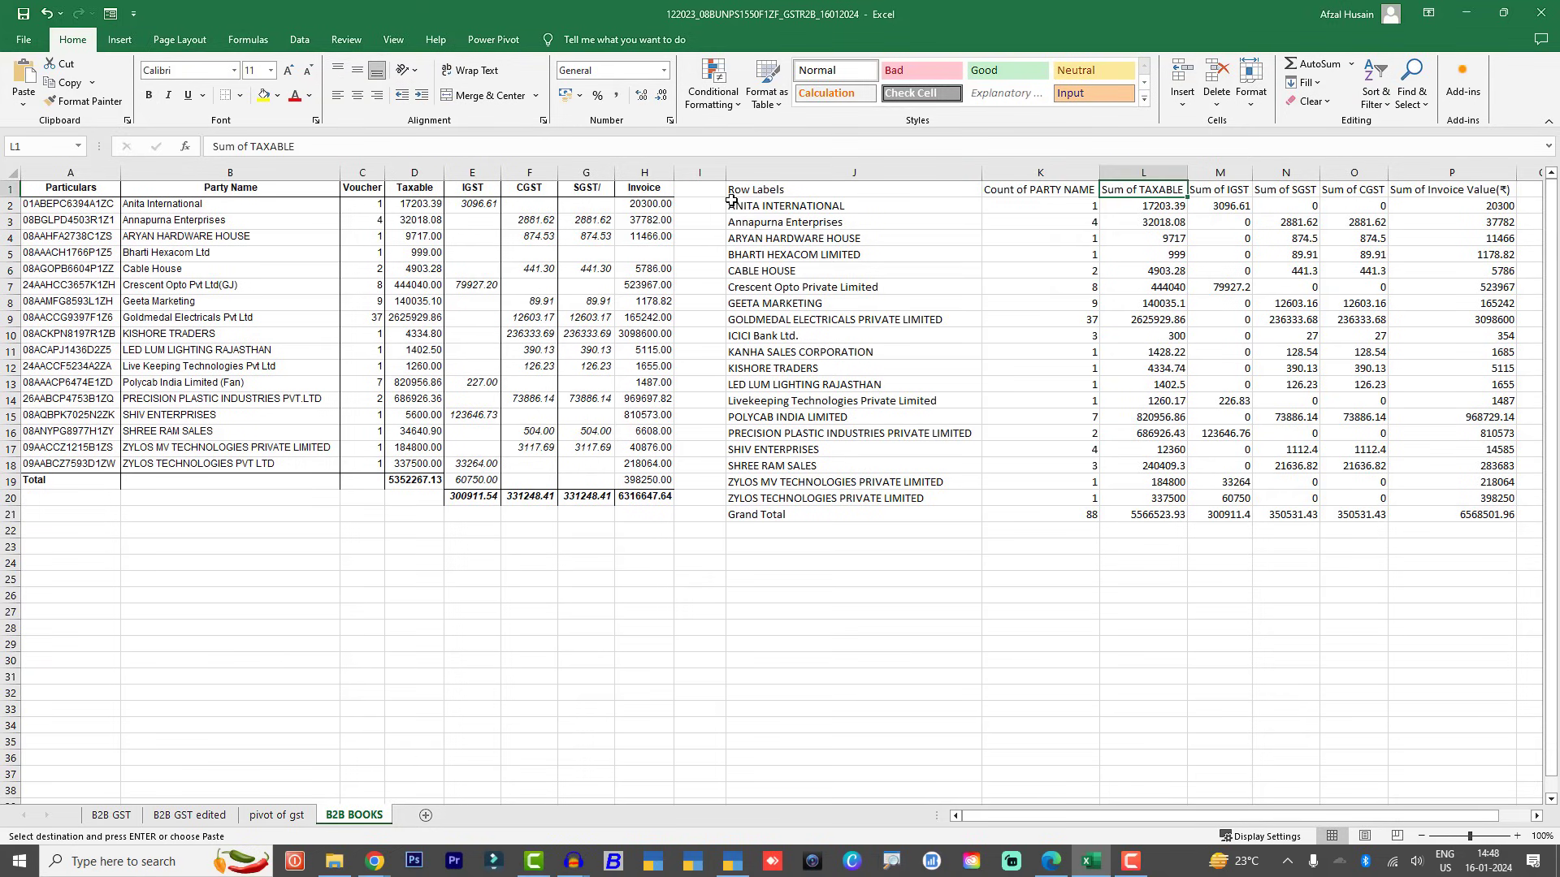
pyautogui.click(650, 189)
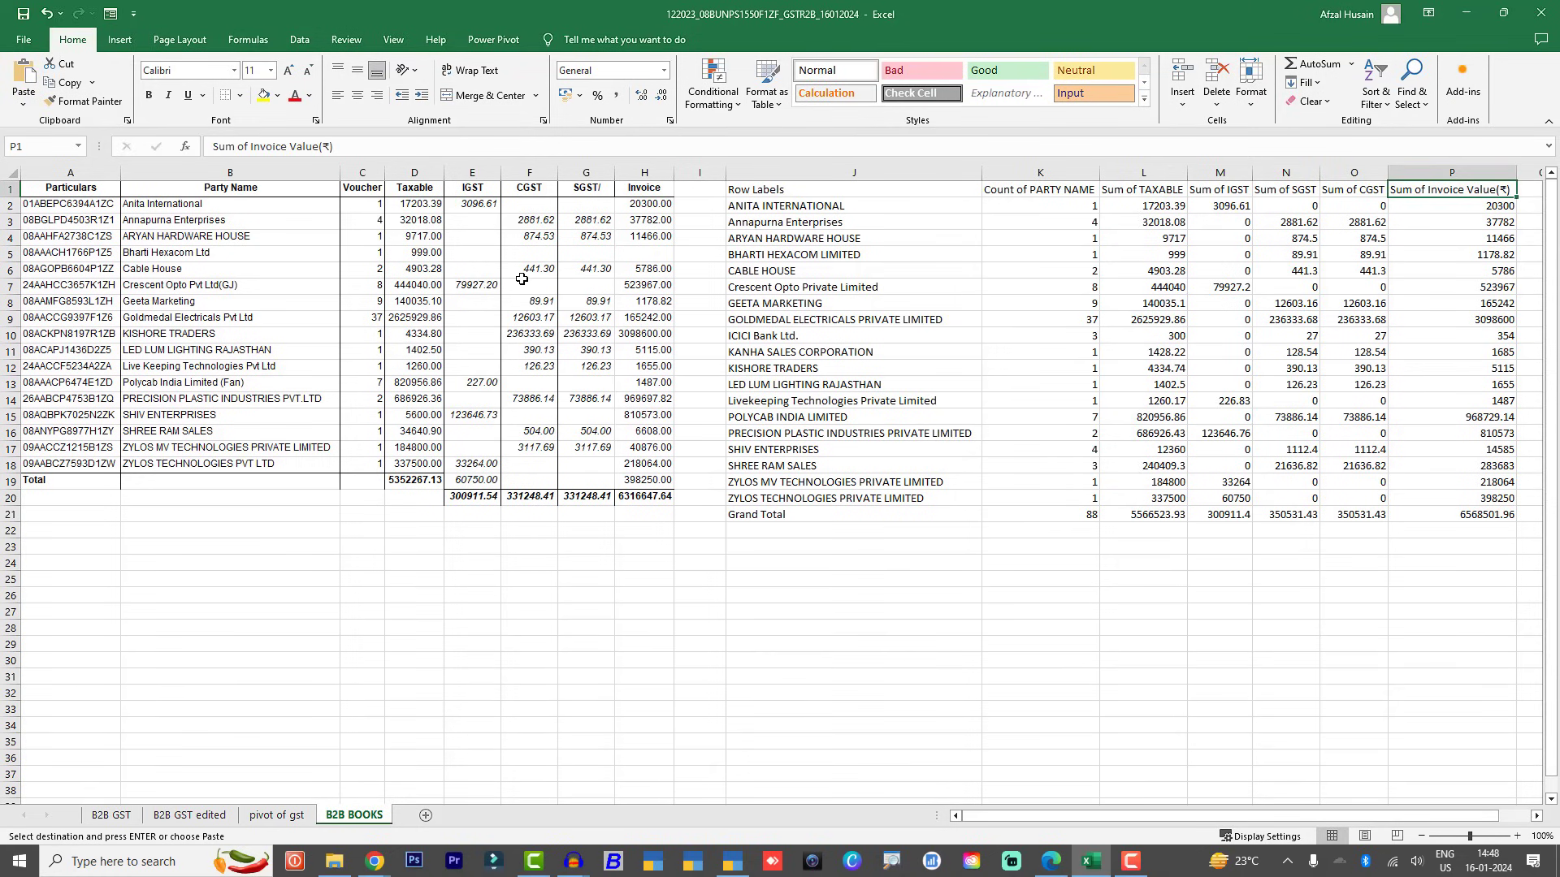
pyautogui.click(402, 192)
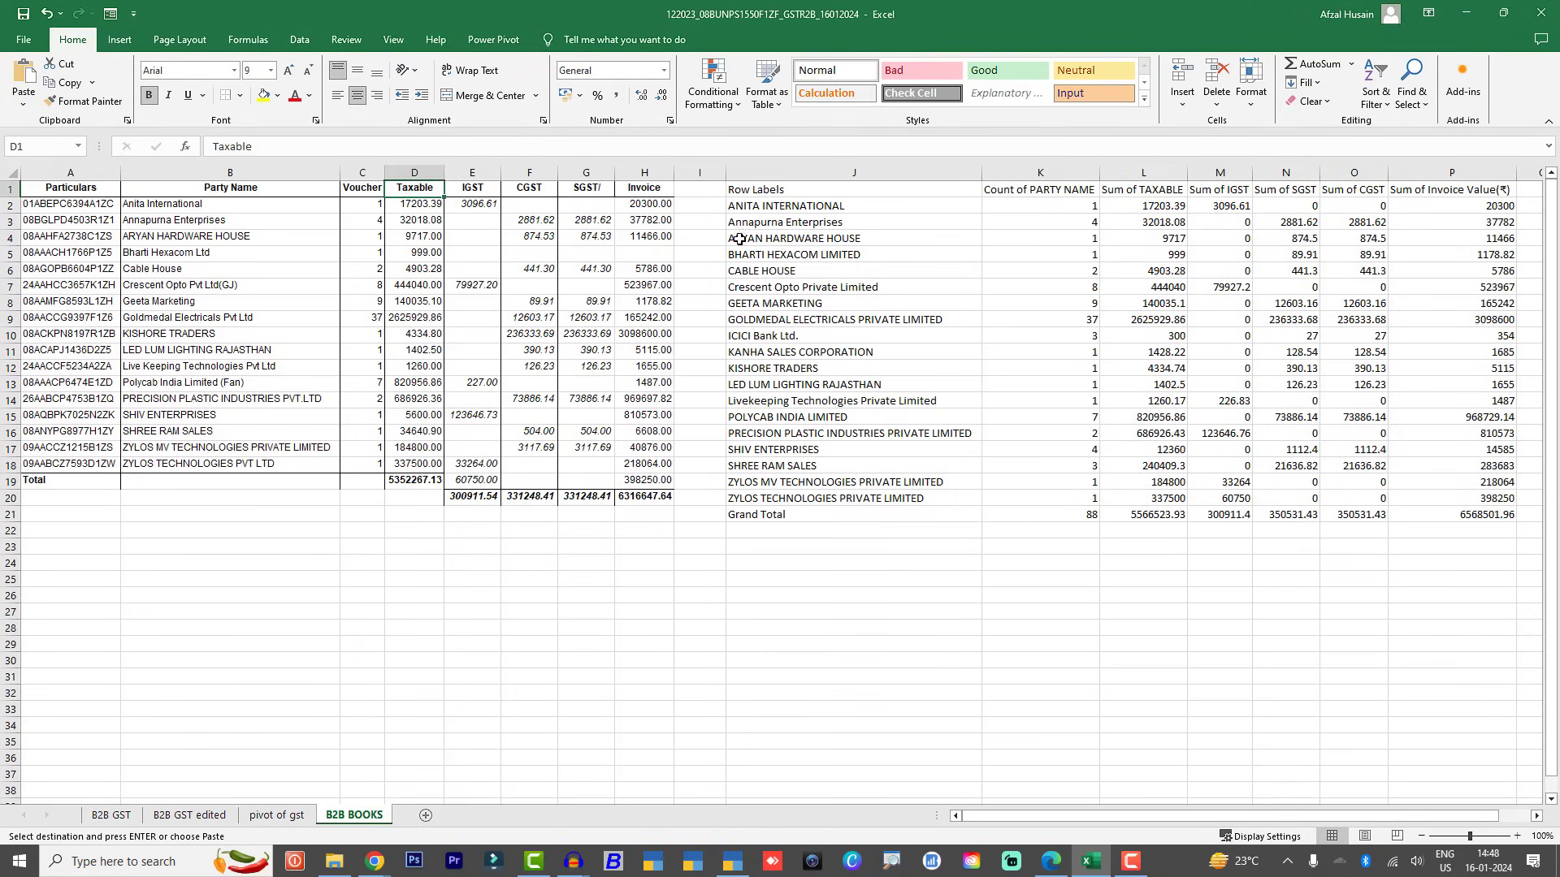
# Step: Hide columns E to H of the books data and columns M to P of the pasted GST summary
pyautogui.moveTo(480, 177); pyautogui.dragTo(641, 173)
pyautogui.rightClick(642, 171)
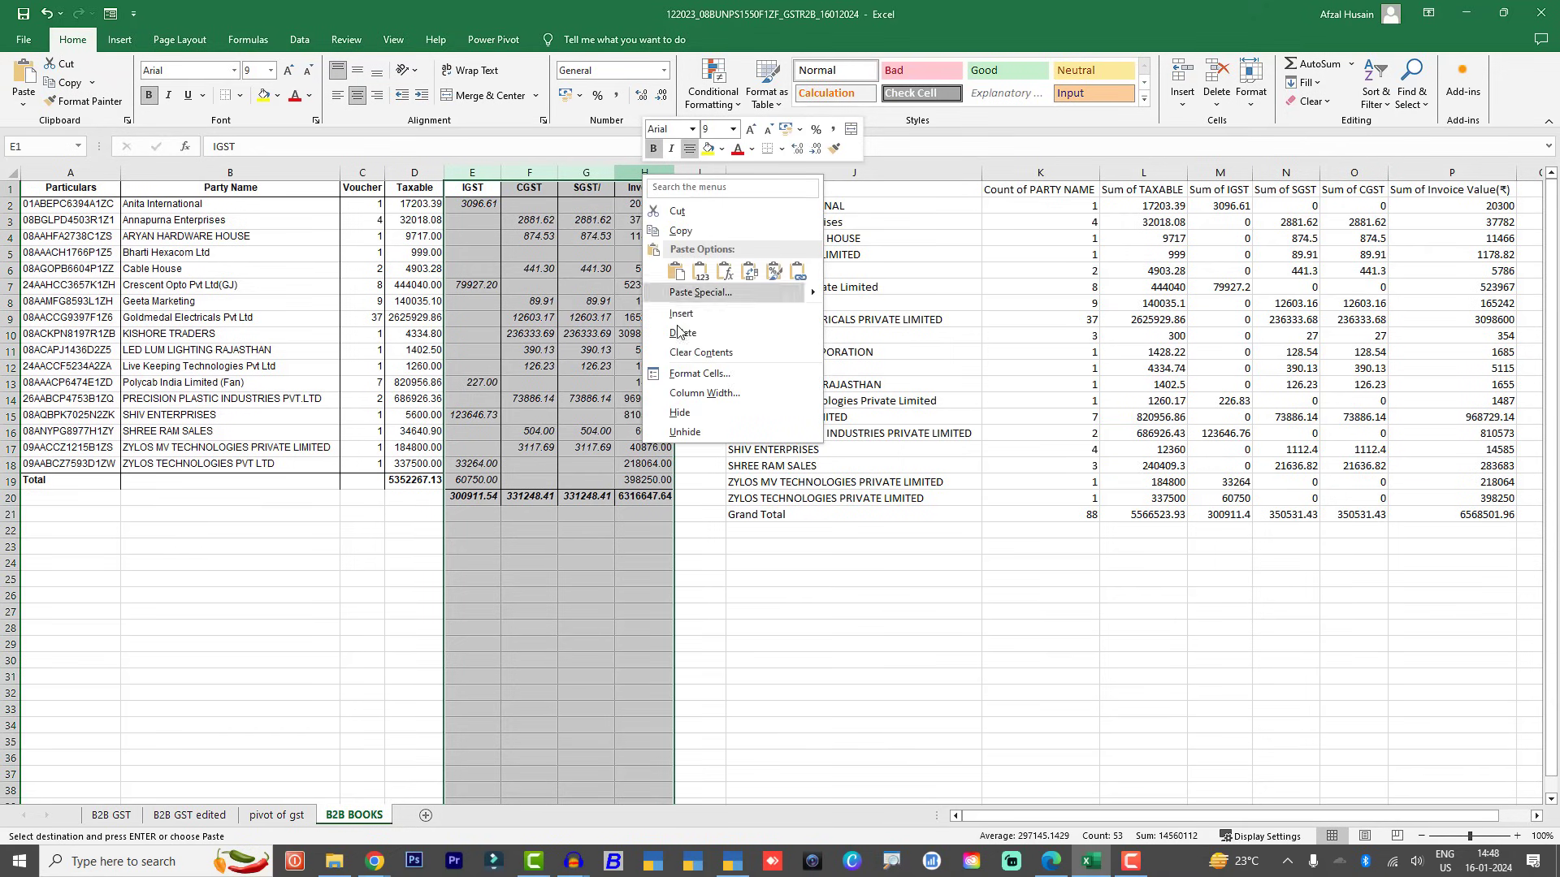
pyautogui.click(692, 413)
pyautogui.moveTo(991, 173); pyautogui.dragTo(1218, 174)
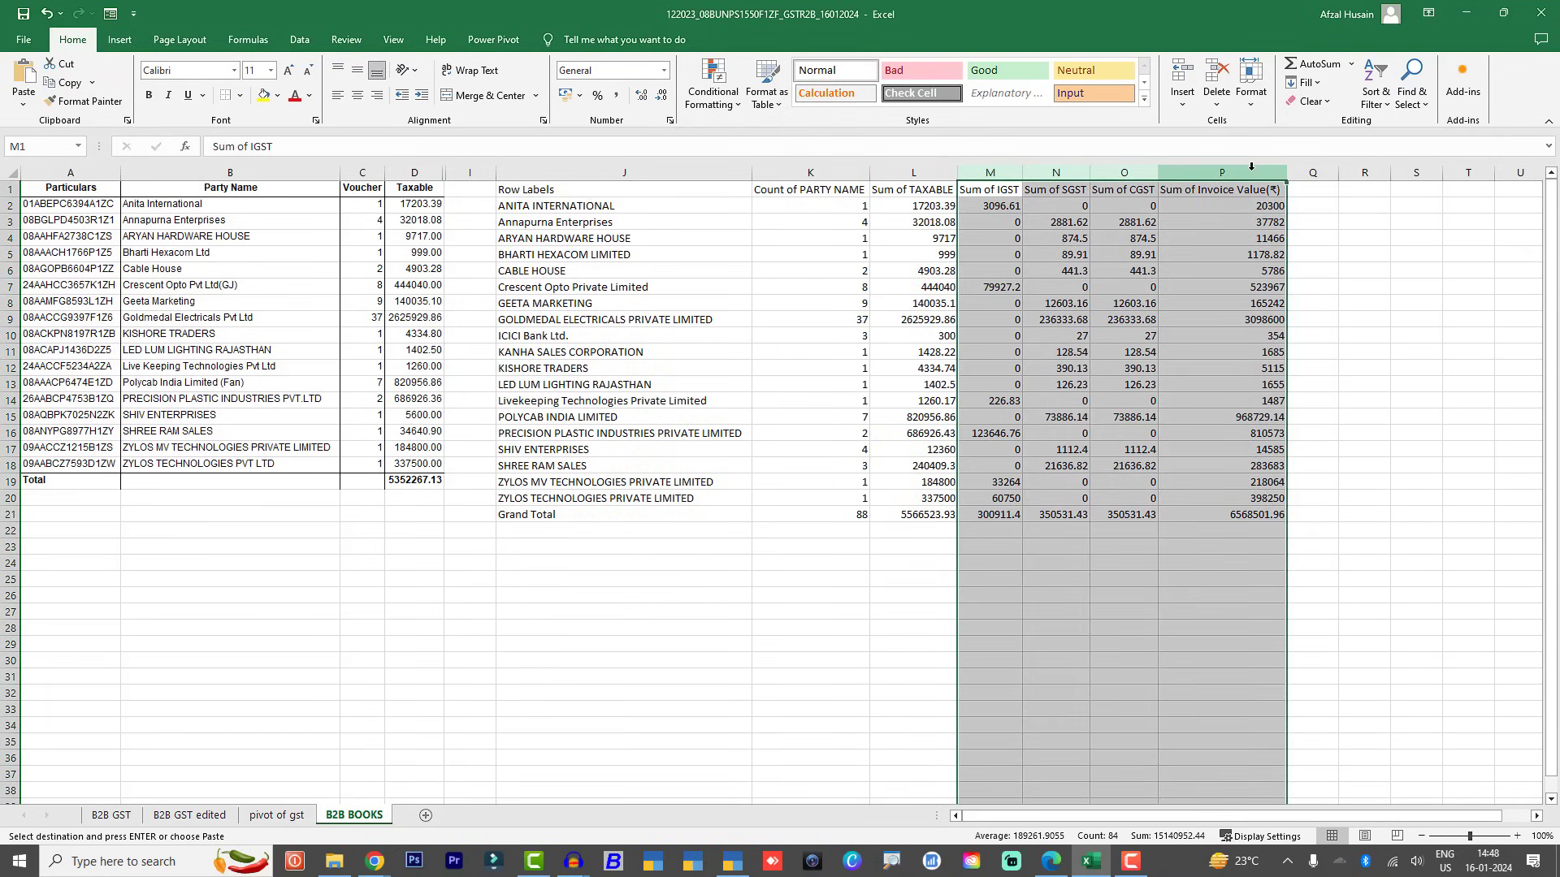
pyautogui.rightClick(1254, 172)
pyautogui.click(1290, 408)
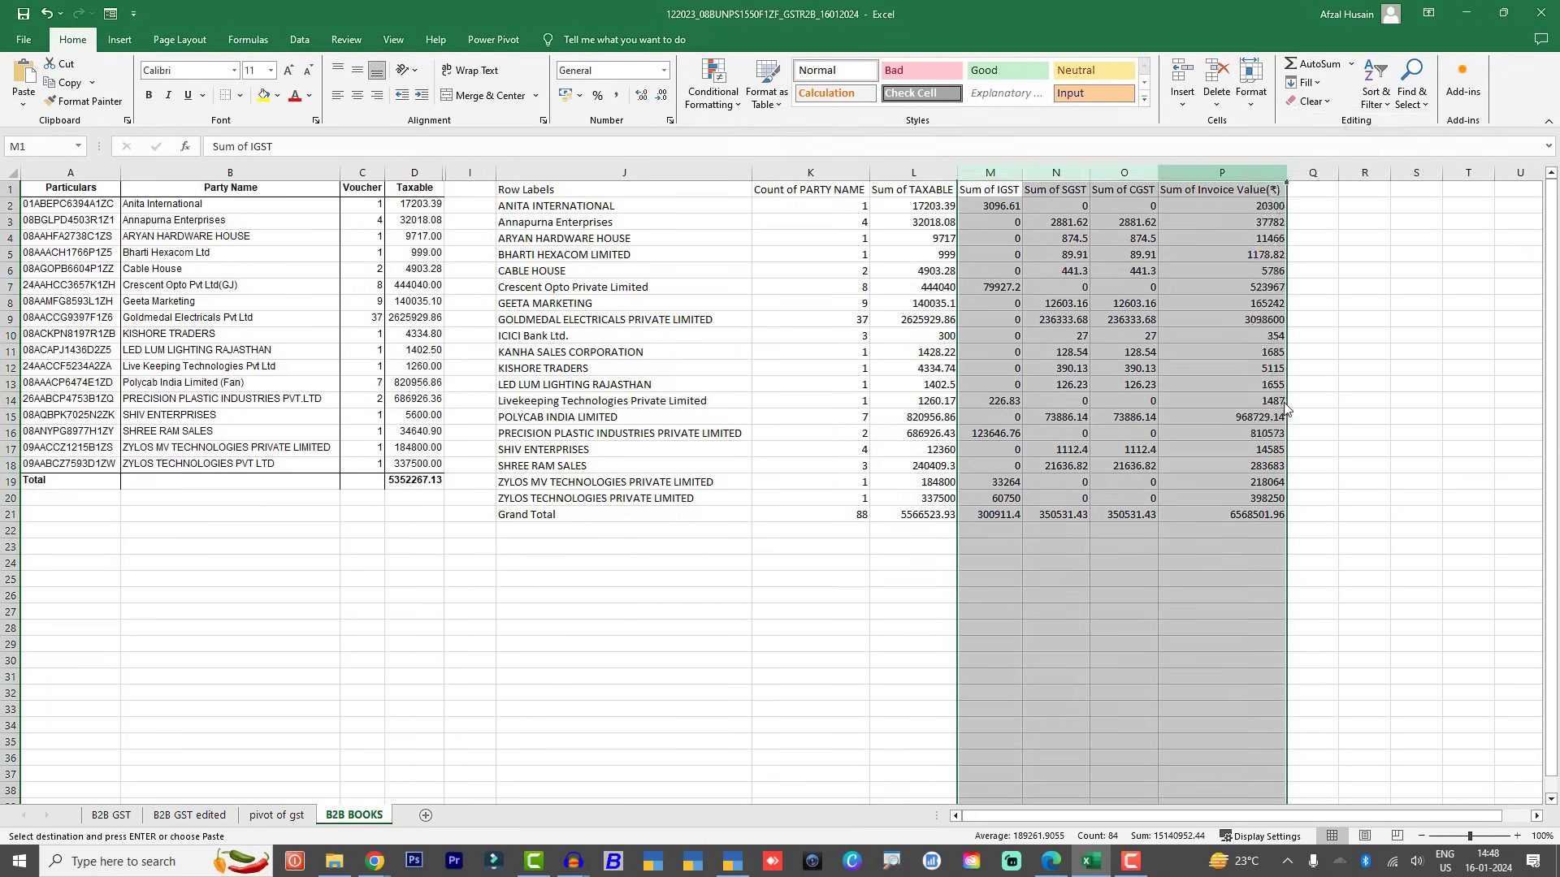
# Step: Enter a formula in R2 that subtracts the books' taxable value from the GST summary's: +L2-D2
pyautogui.click(916, 205)
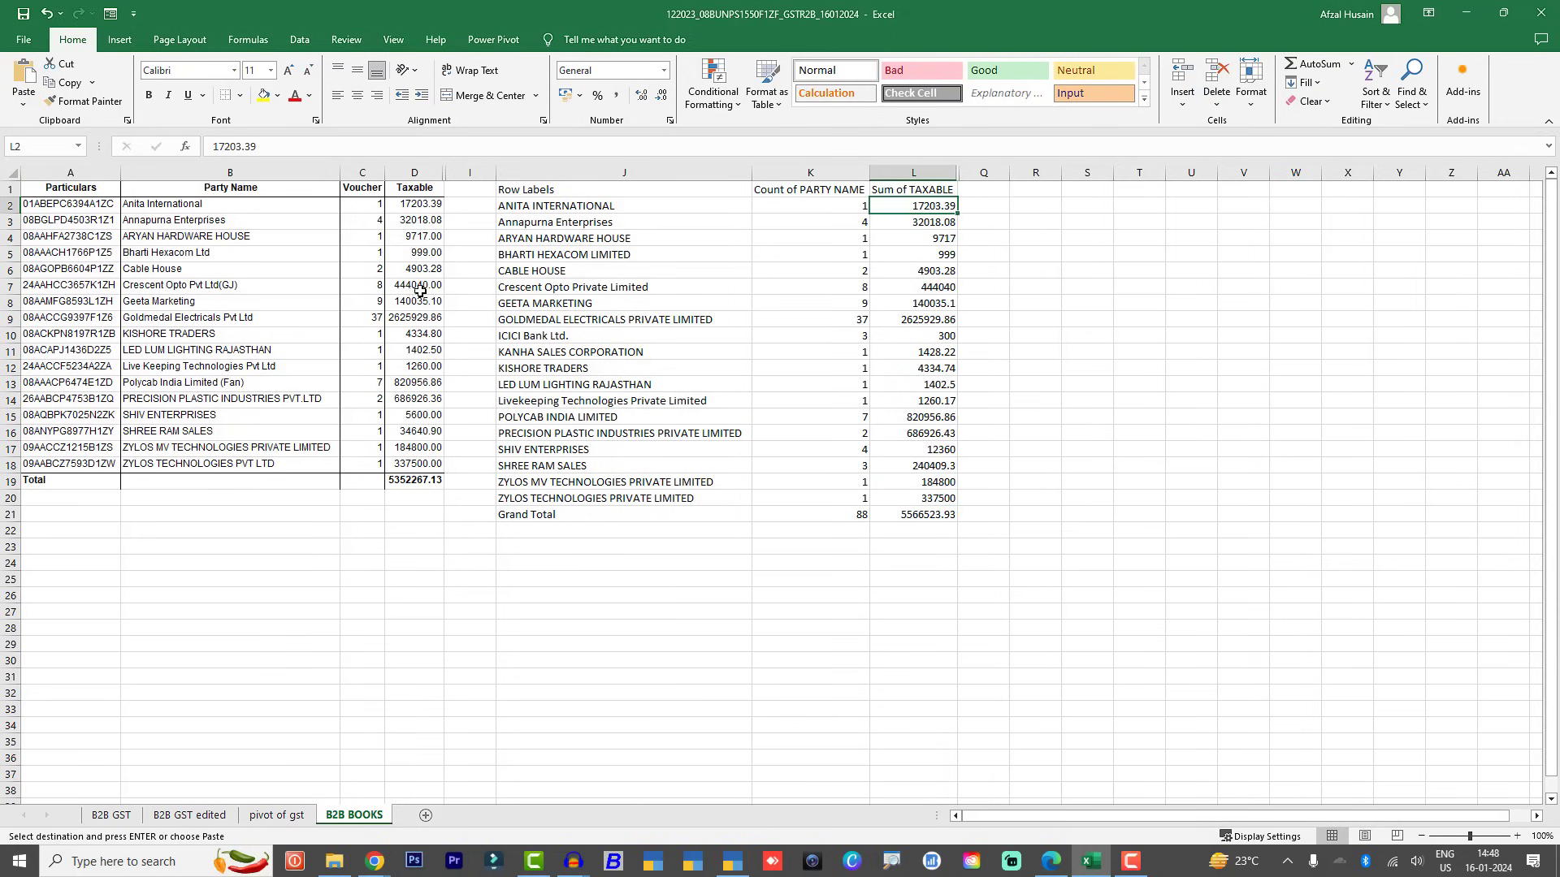
pyautogui.click(400, 205)
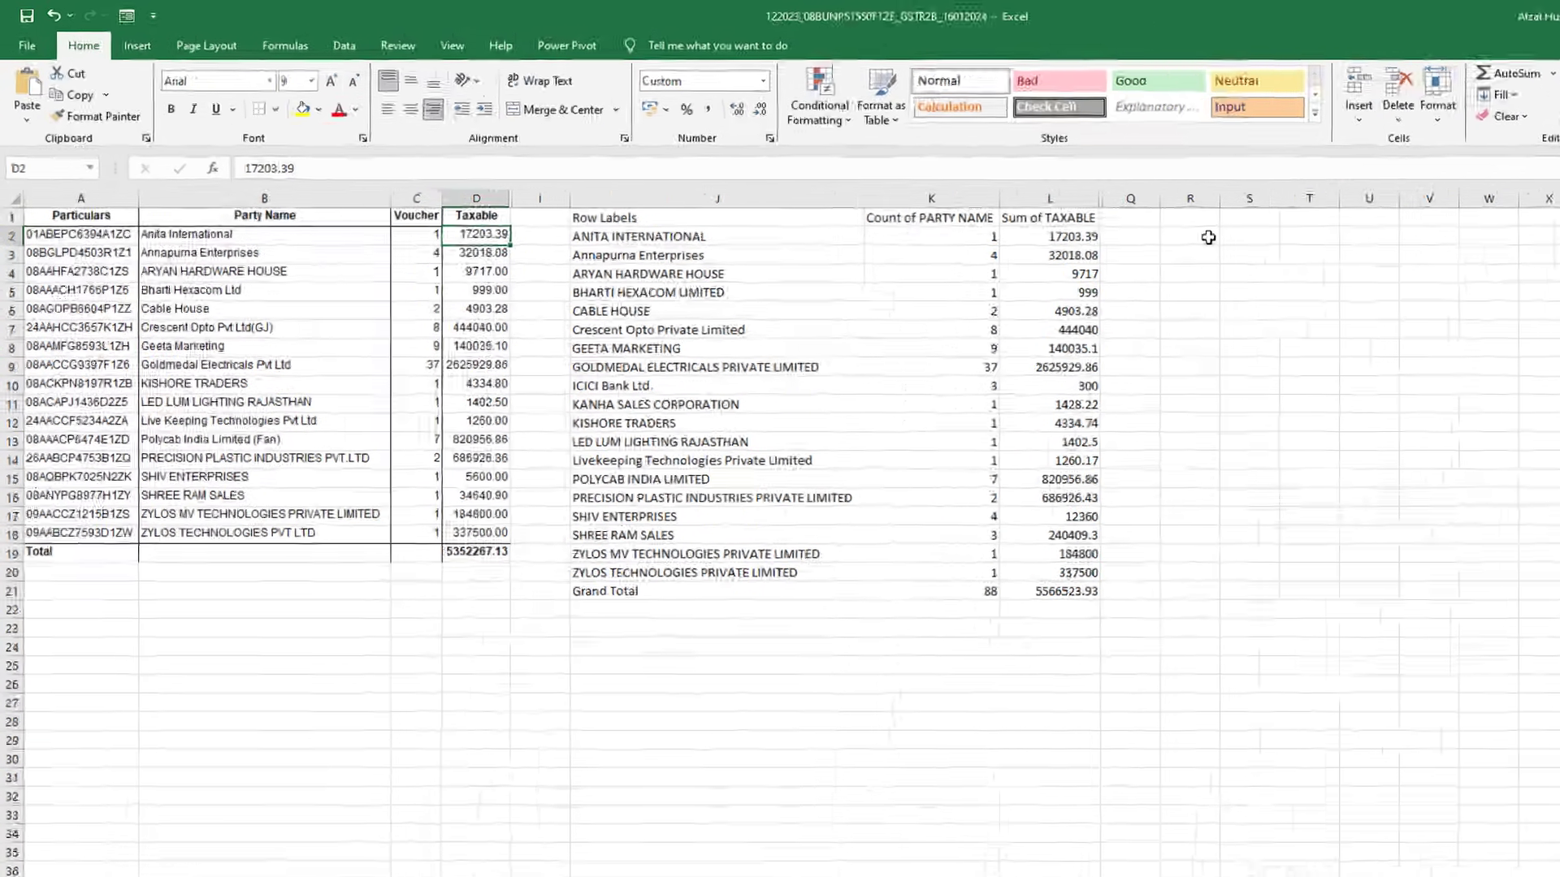
pyautogui.click(1051, 207)
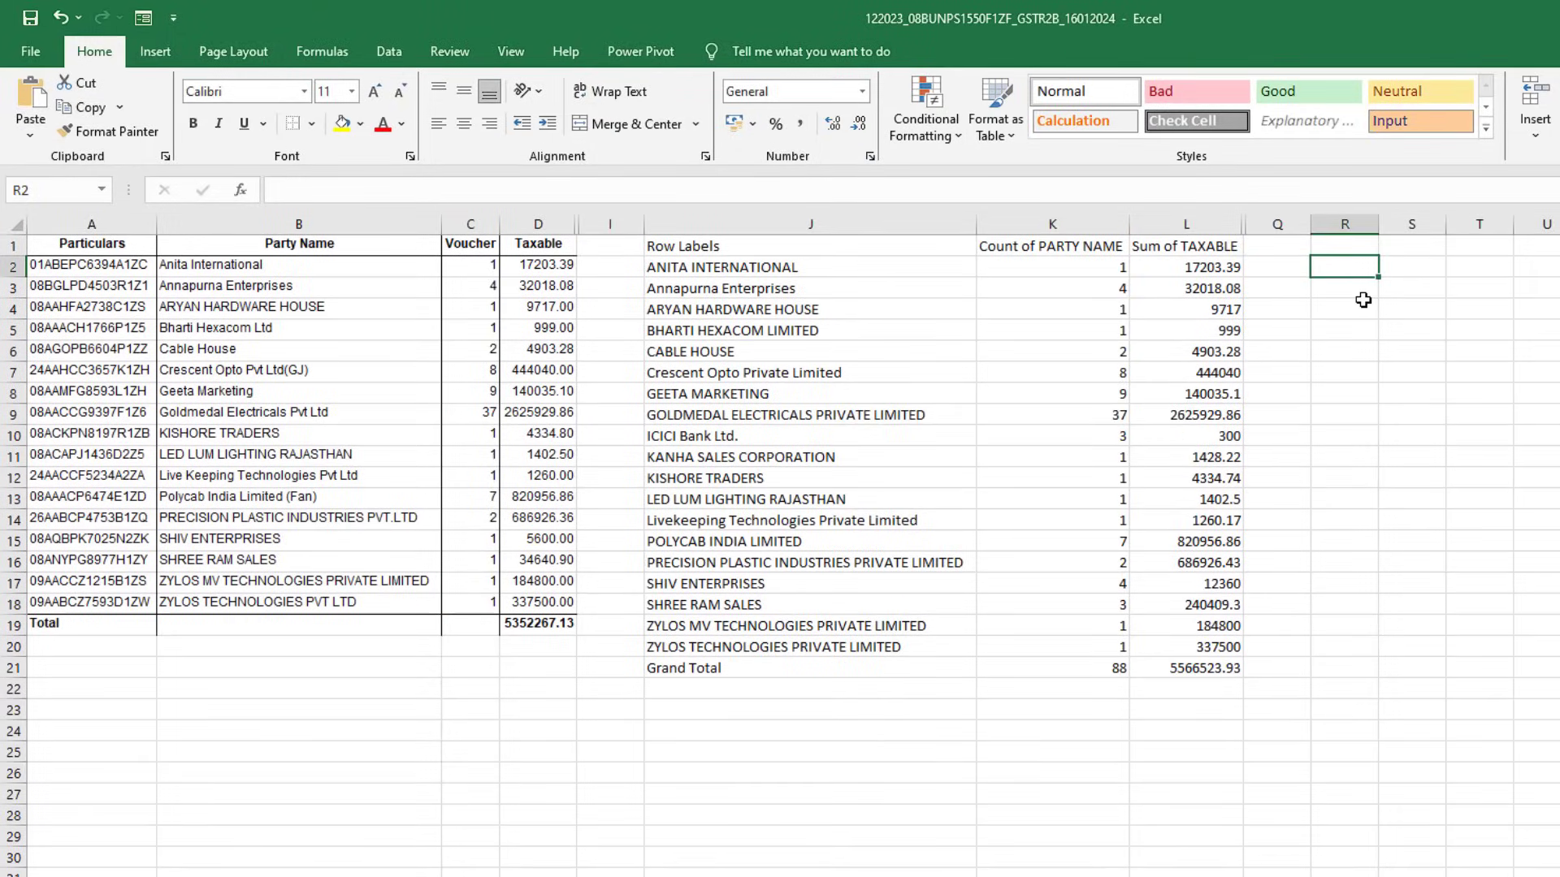
pyautogui.write('+')
pyautogui.click(1214, 269)
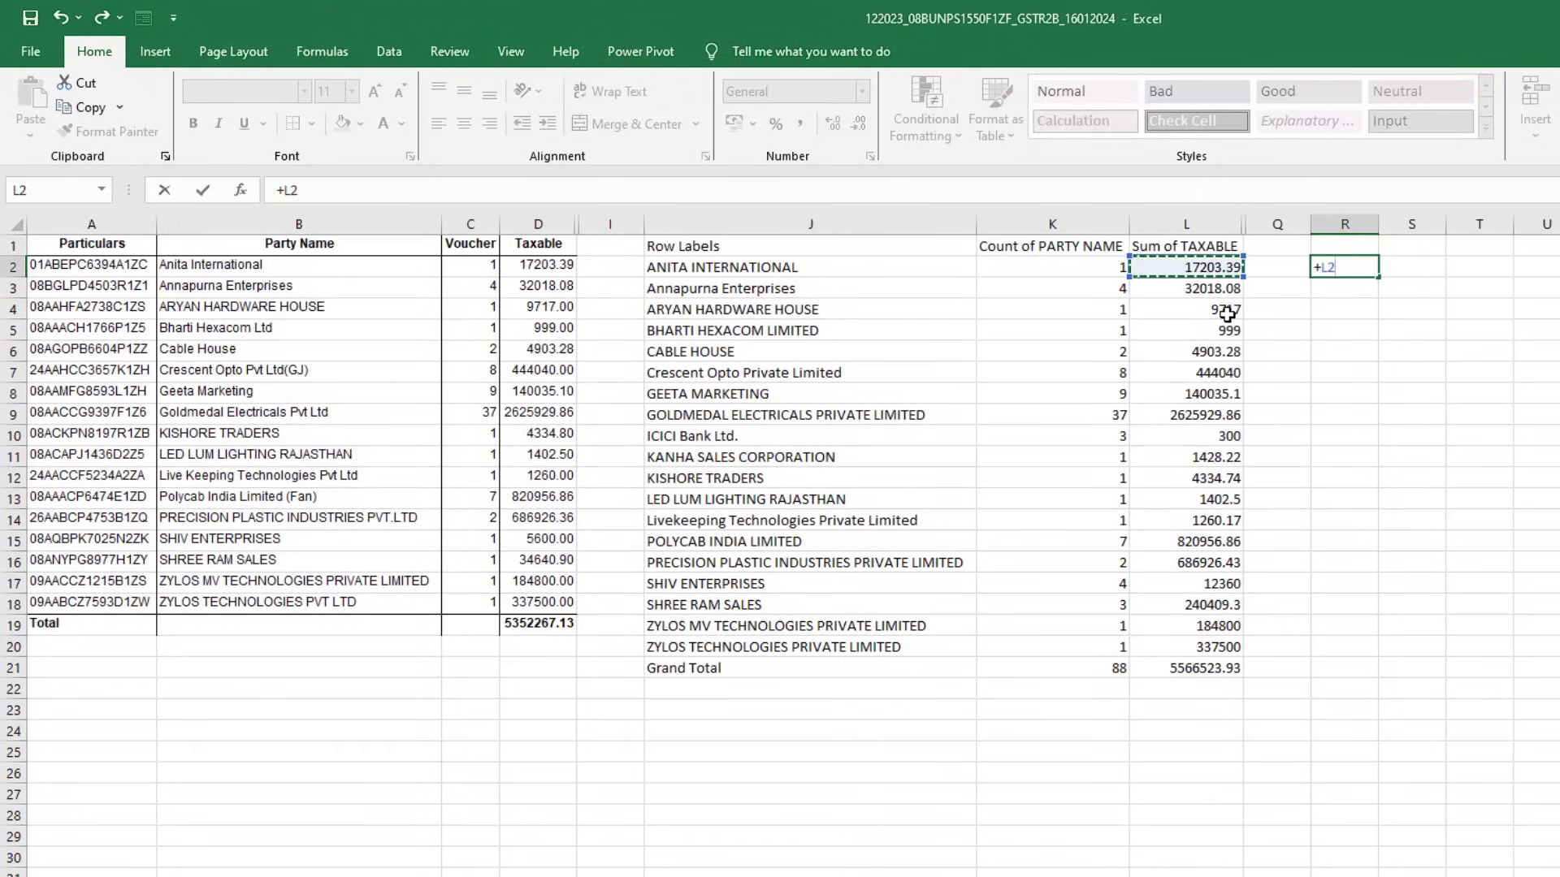
pyautogui.write('-')
pyautogui.click(556, 265)
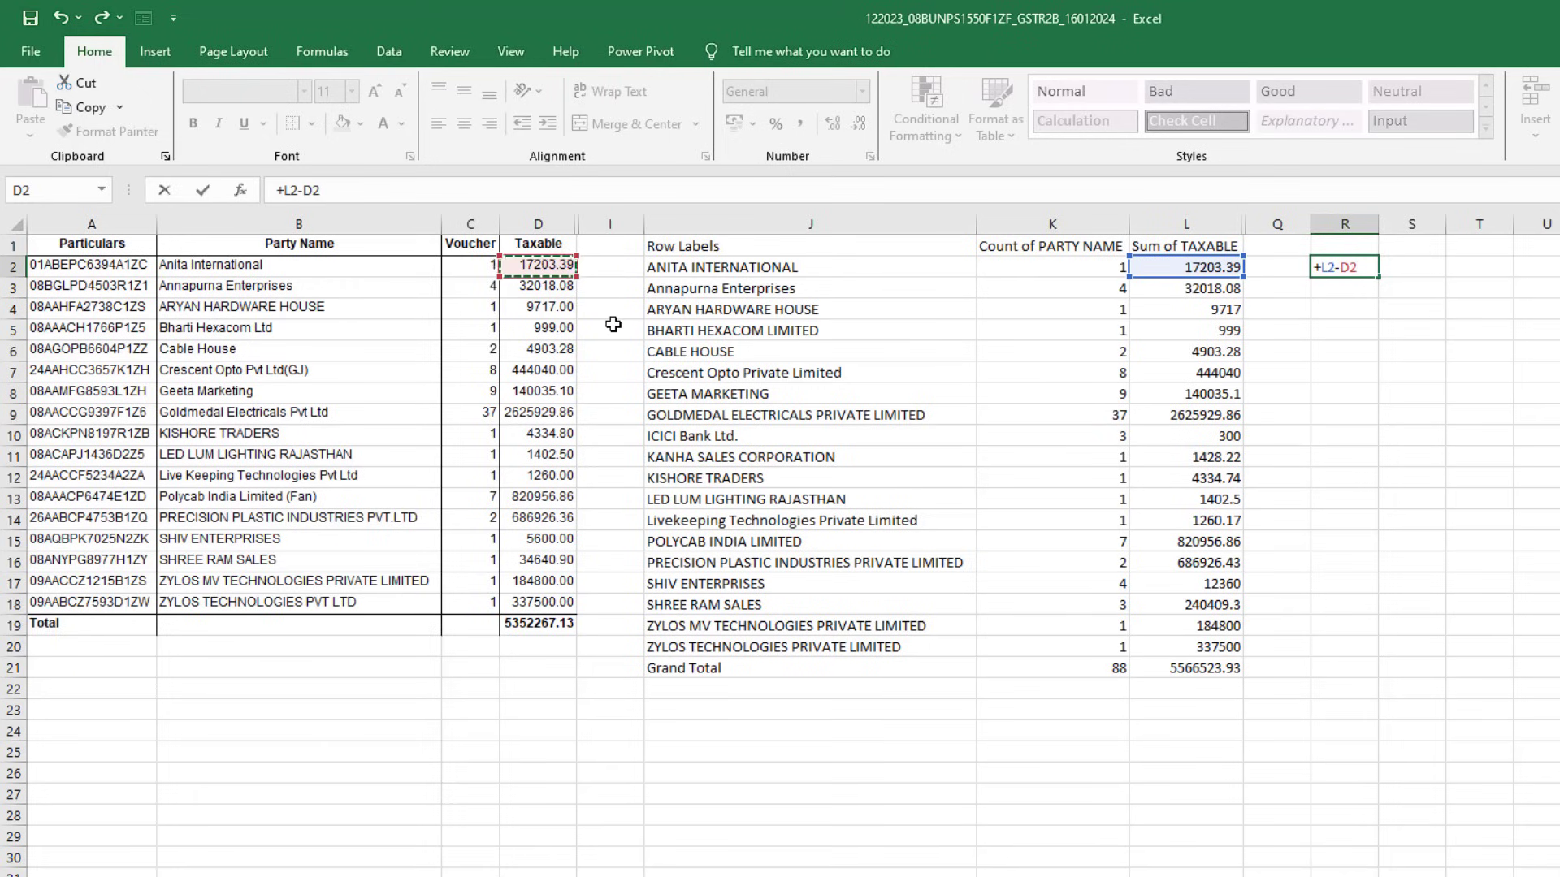
pyautogui.press('Return')
# Step: Check the taxable values behind R2 and copy its difference formula down to R21
pyautogui.click(1366, 271)
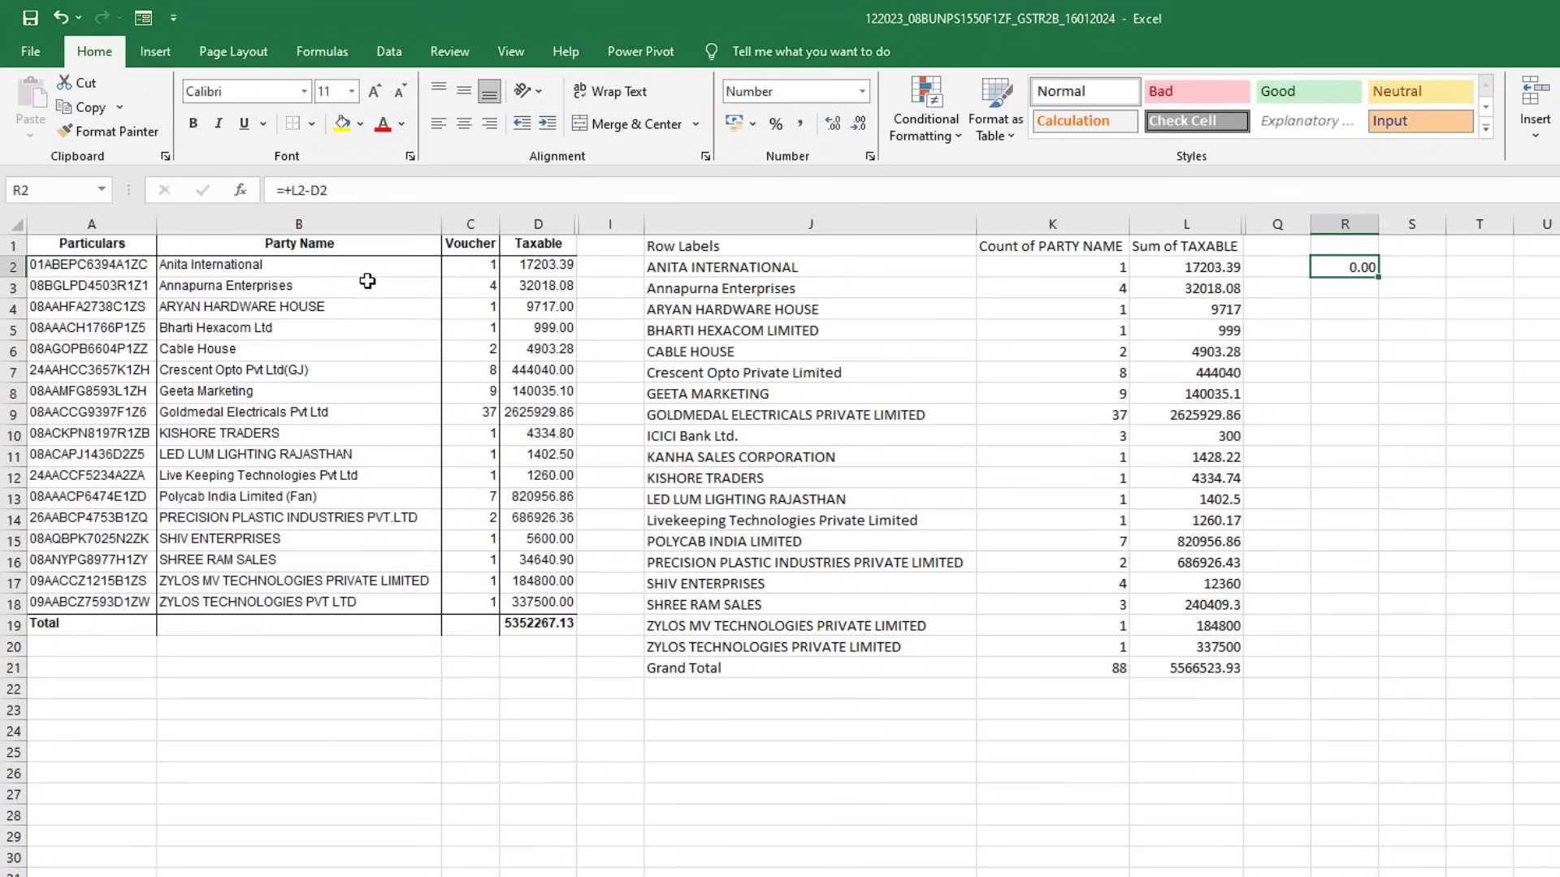
pyautogui.click(546, 266)
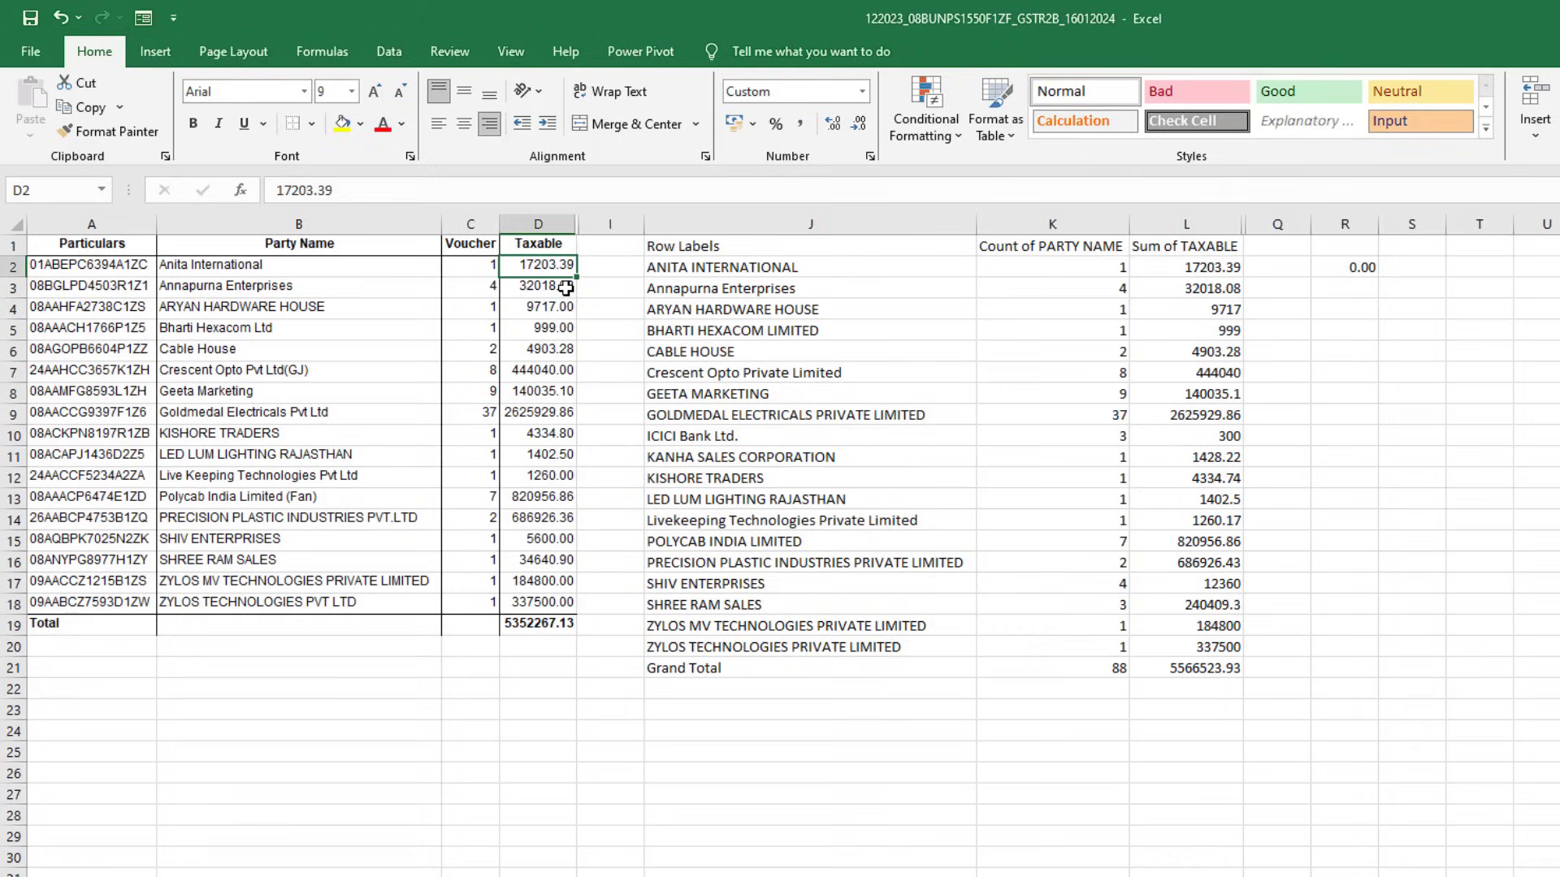
pyautogui.click(1191, 271)
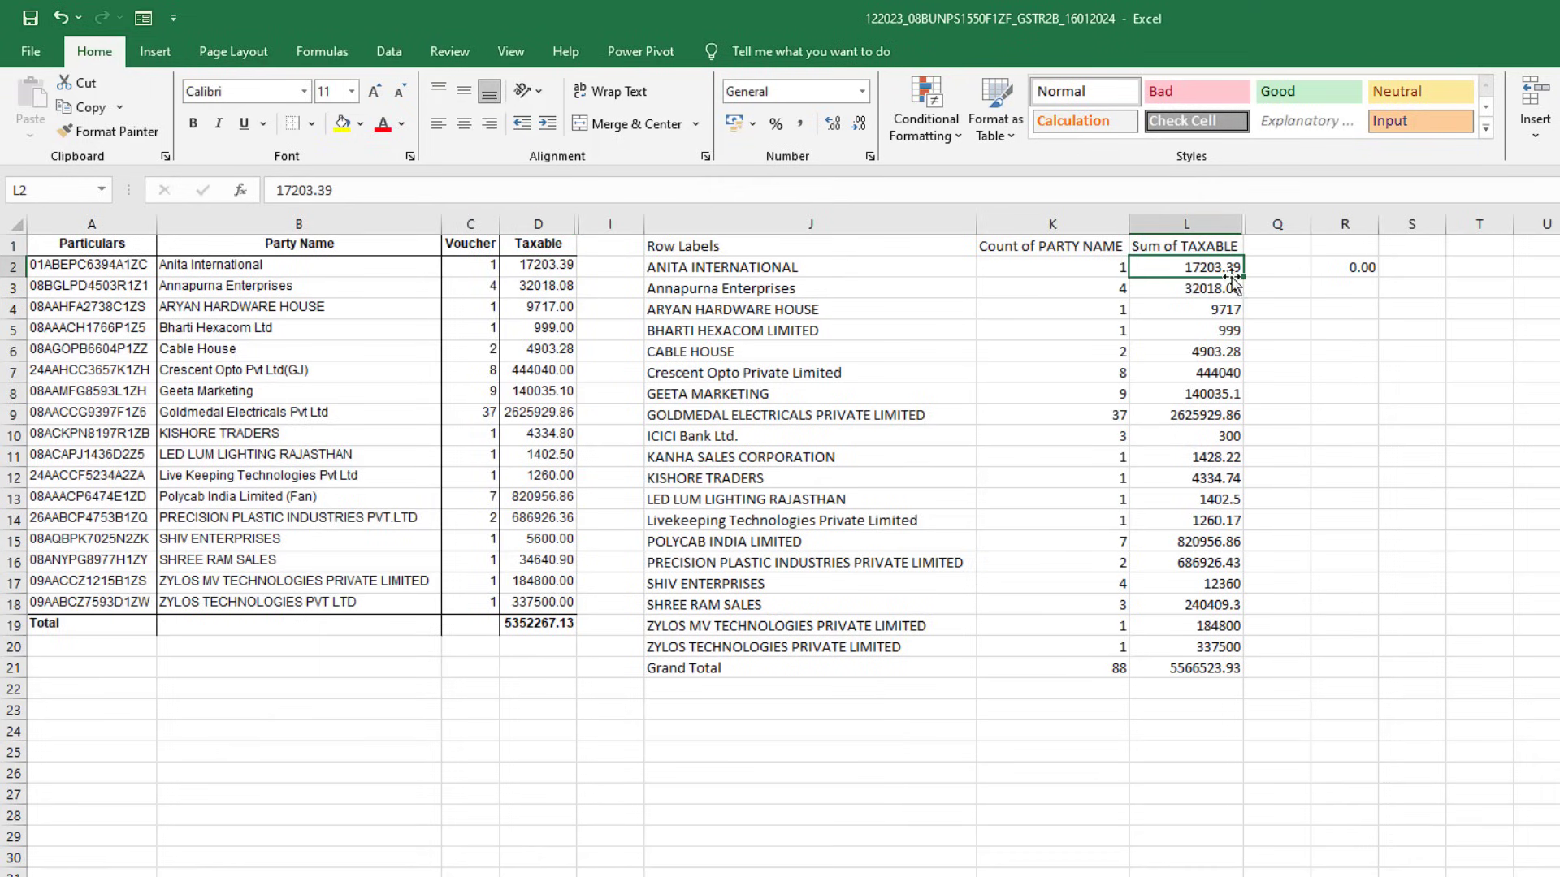
pyautogui.click(1339, 271)
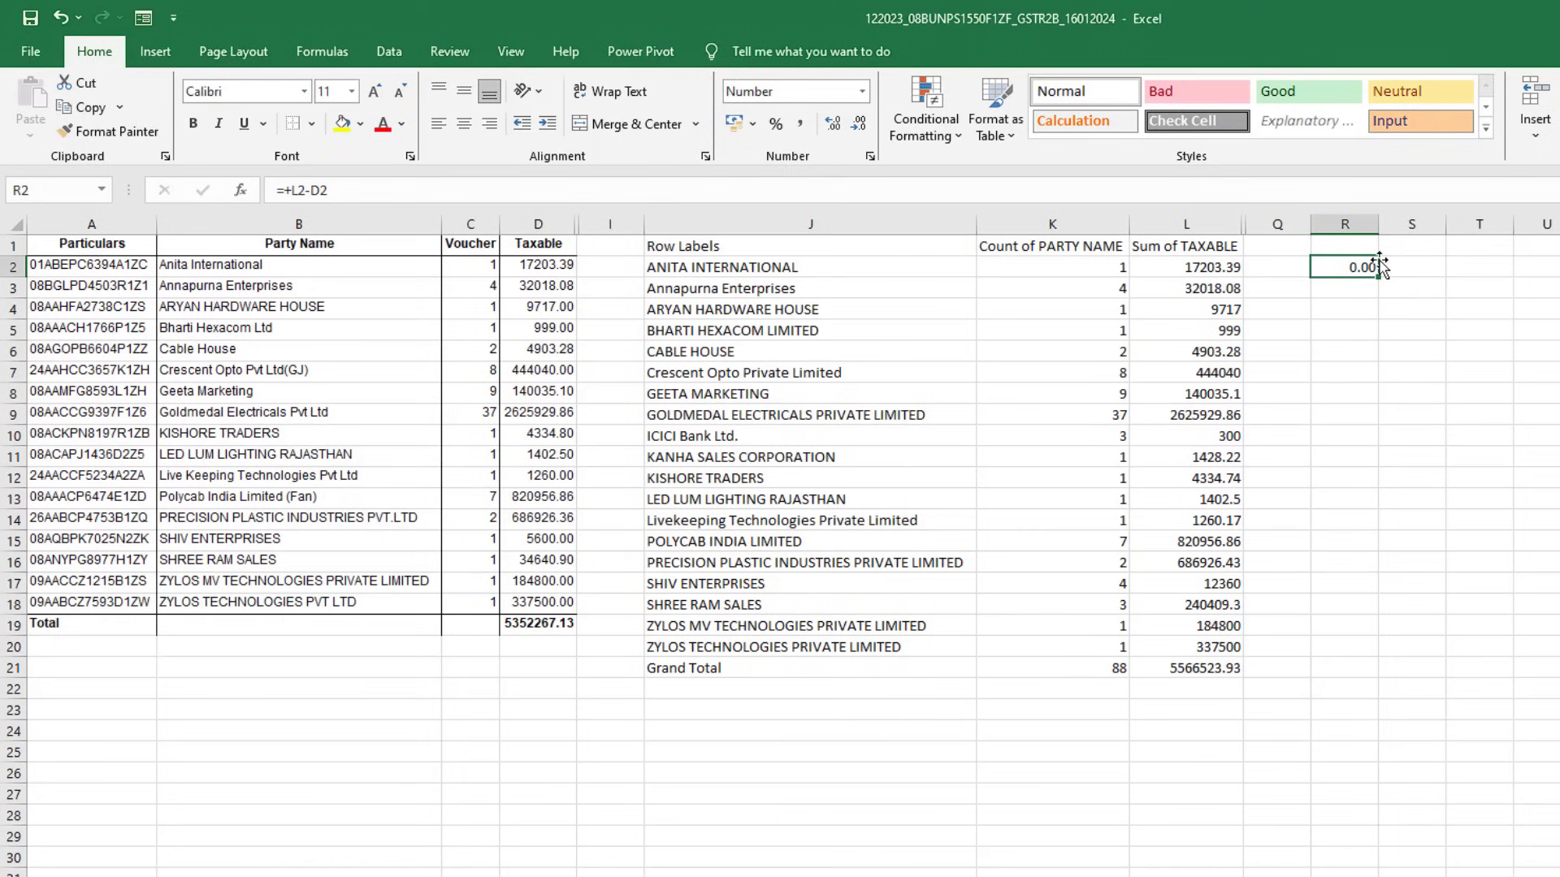
pyautogui.moveTo(1380, 274); pyautogui.dragTo(1370, 671)
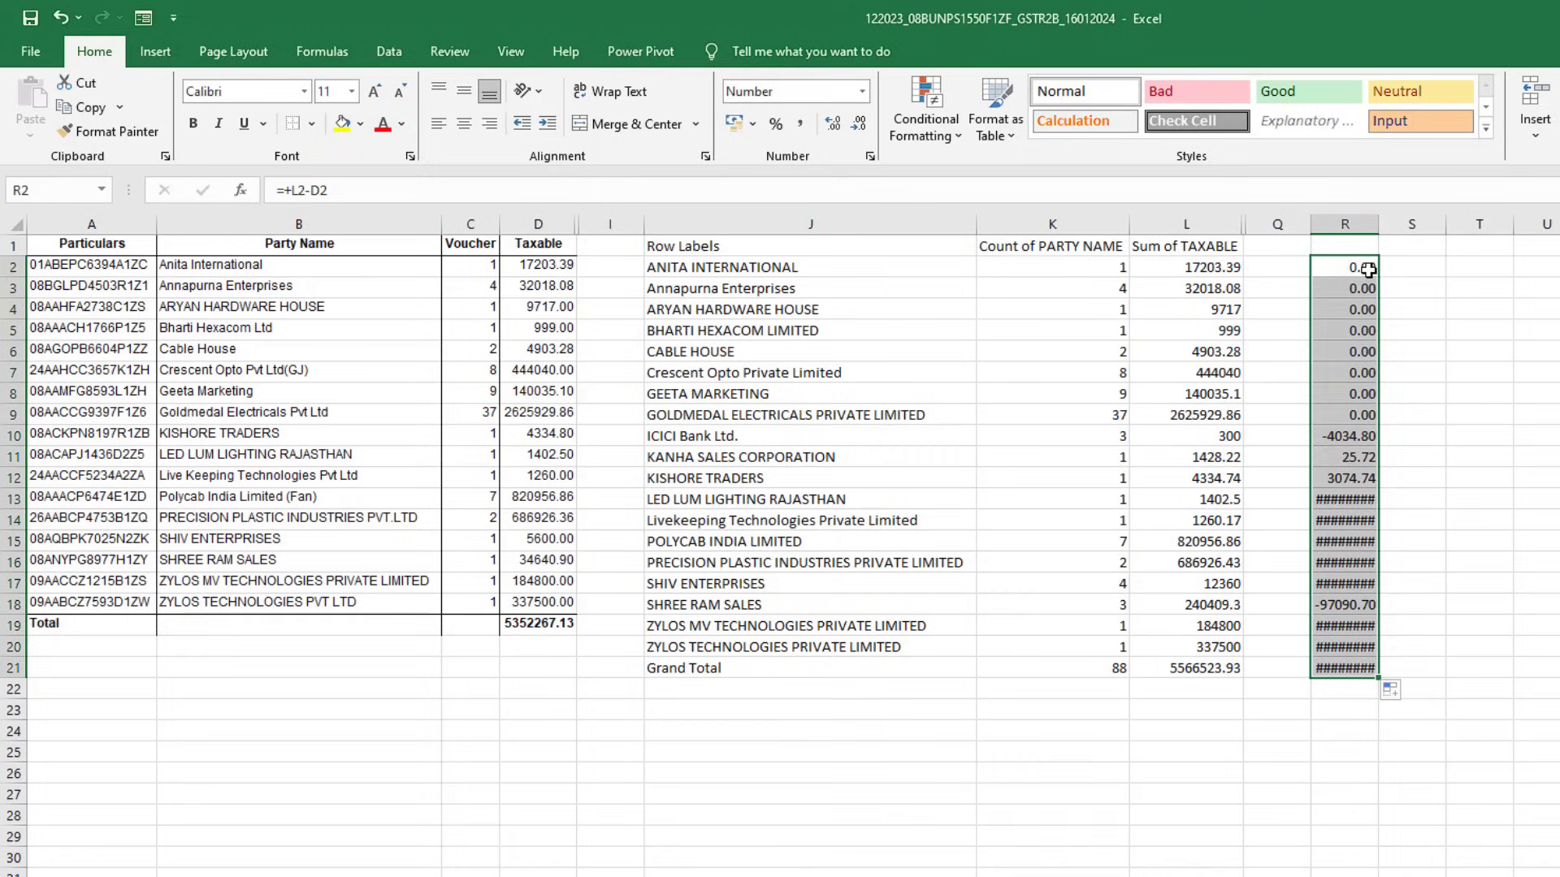
# Step: Review the differences in rows 2 to 10 and fit column R's width to its contents
pyautogui.moveTo(1369, 269); pyautogui.dragTo(1365, 414)
pyautogui.click(1363, 413)
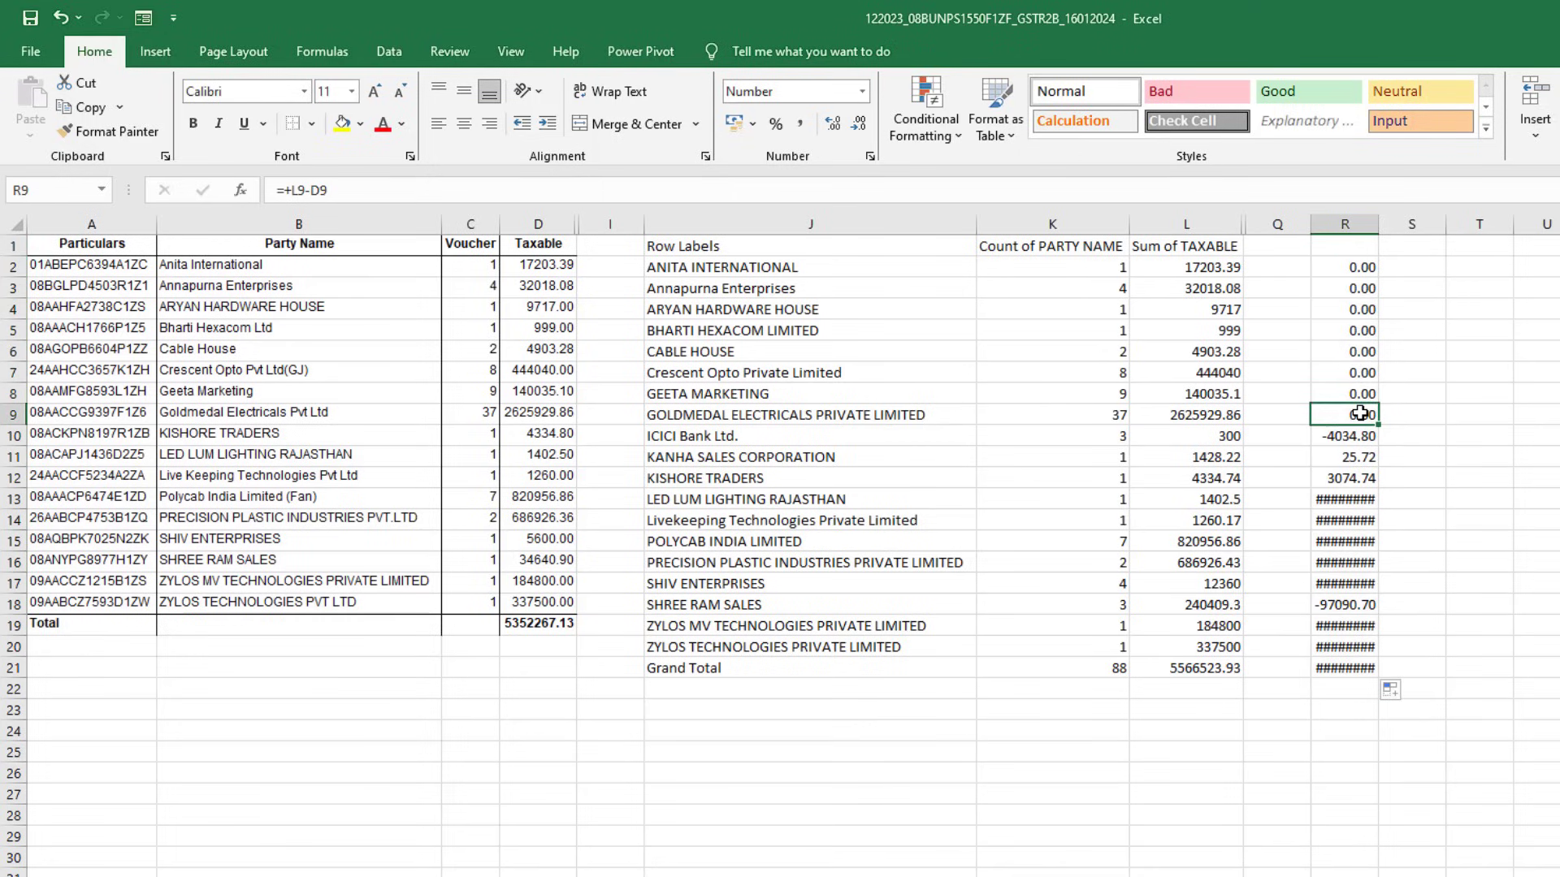
pyautogui.click(1363, 437)
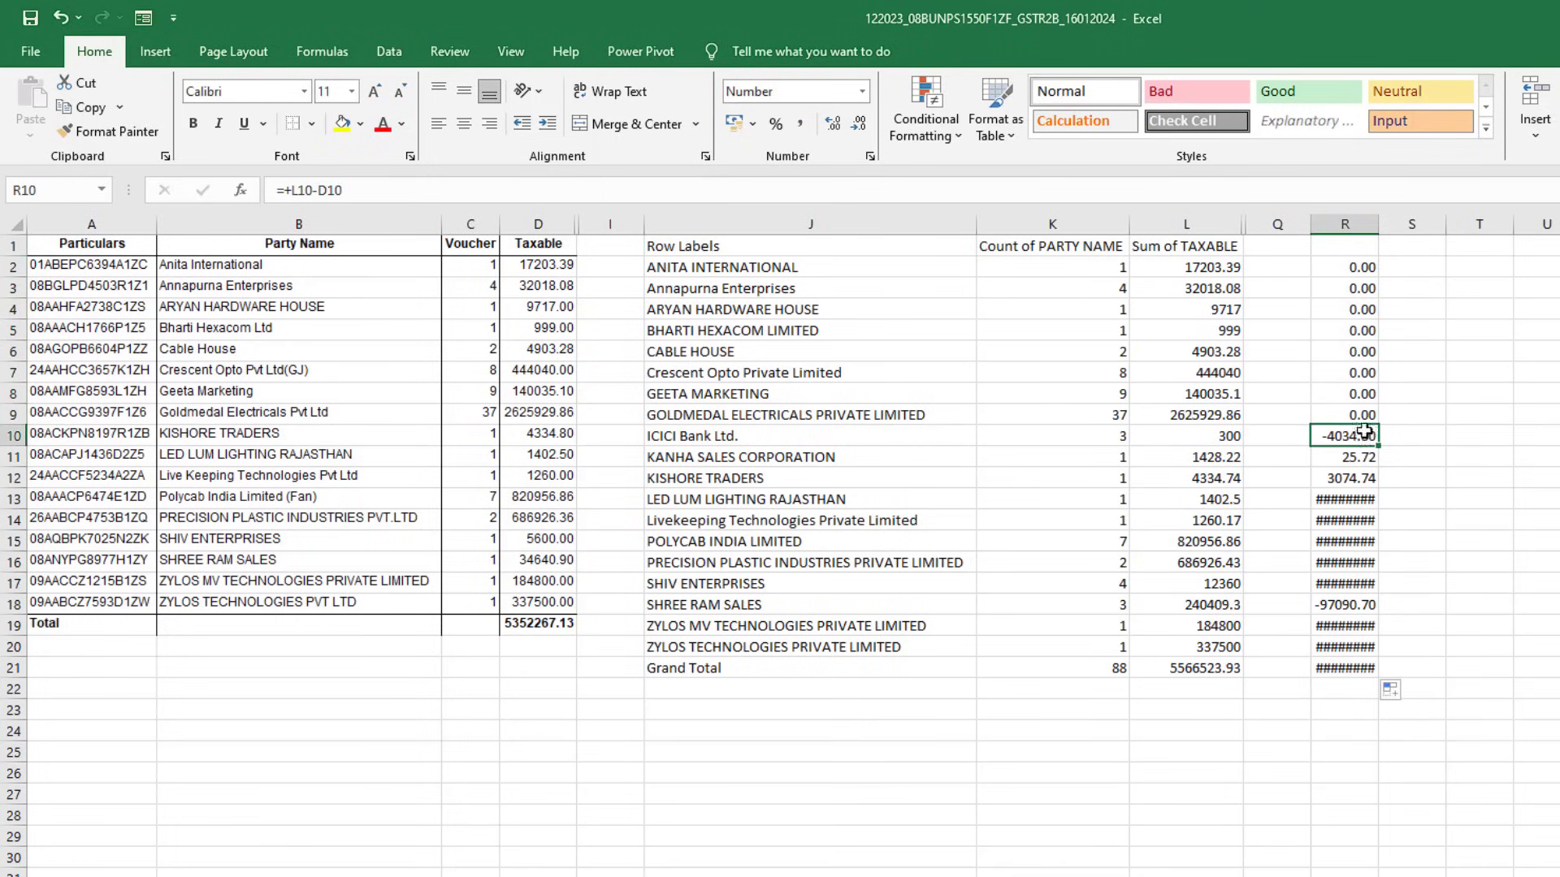
pyautogui.doubleClick(1378, 225)
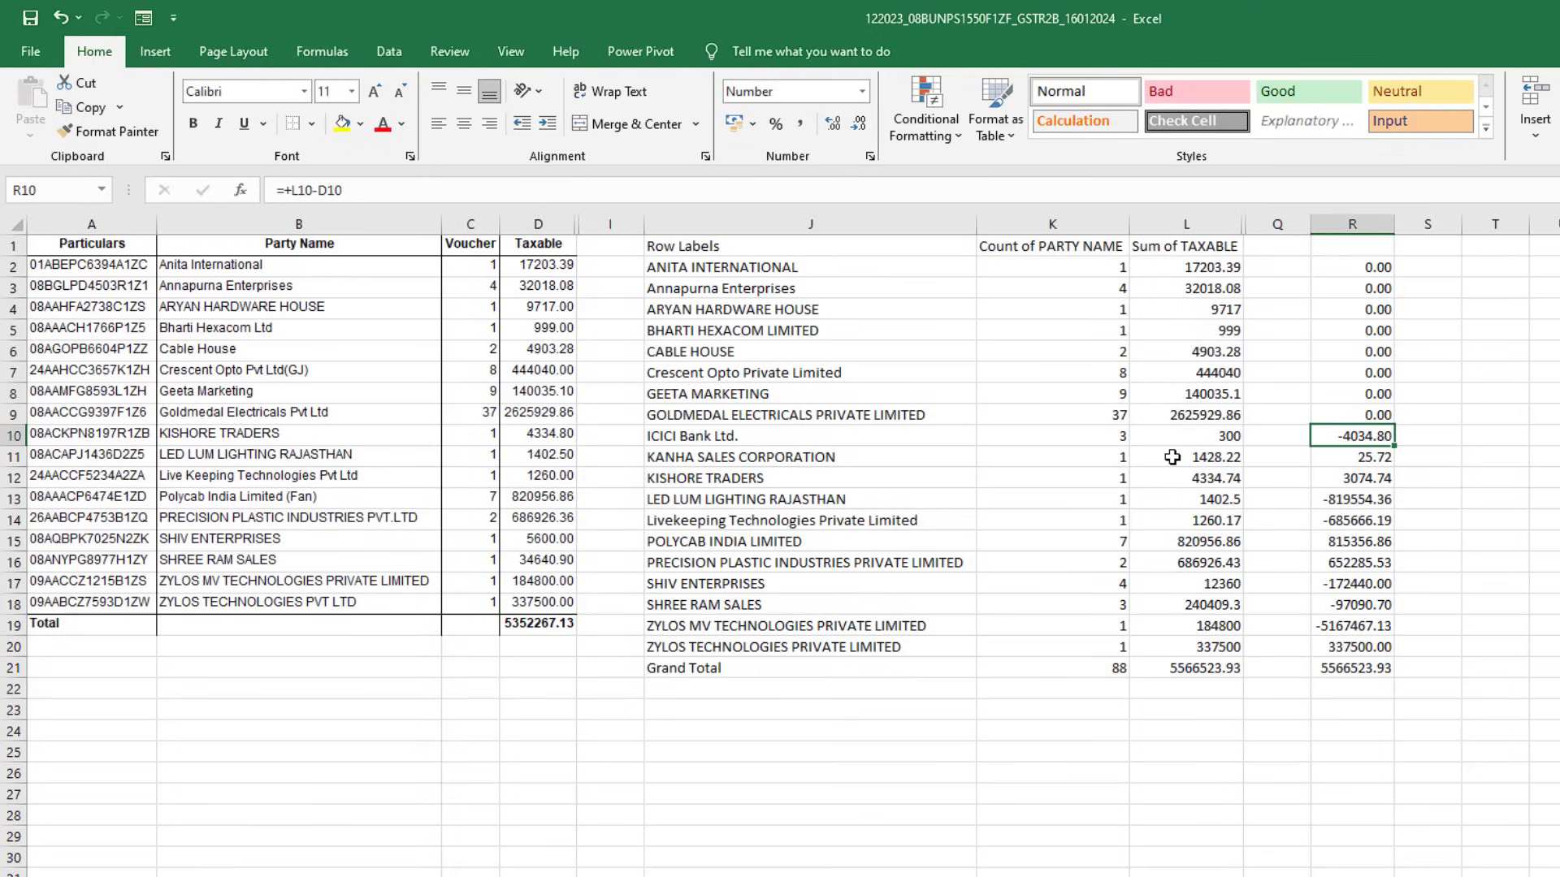
# Step: Compare the party names in the books and the GST summary from row 10 to row 12 to locate the misalignment
pyautogui.click(690, 441)
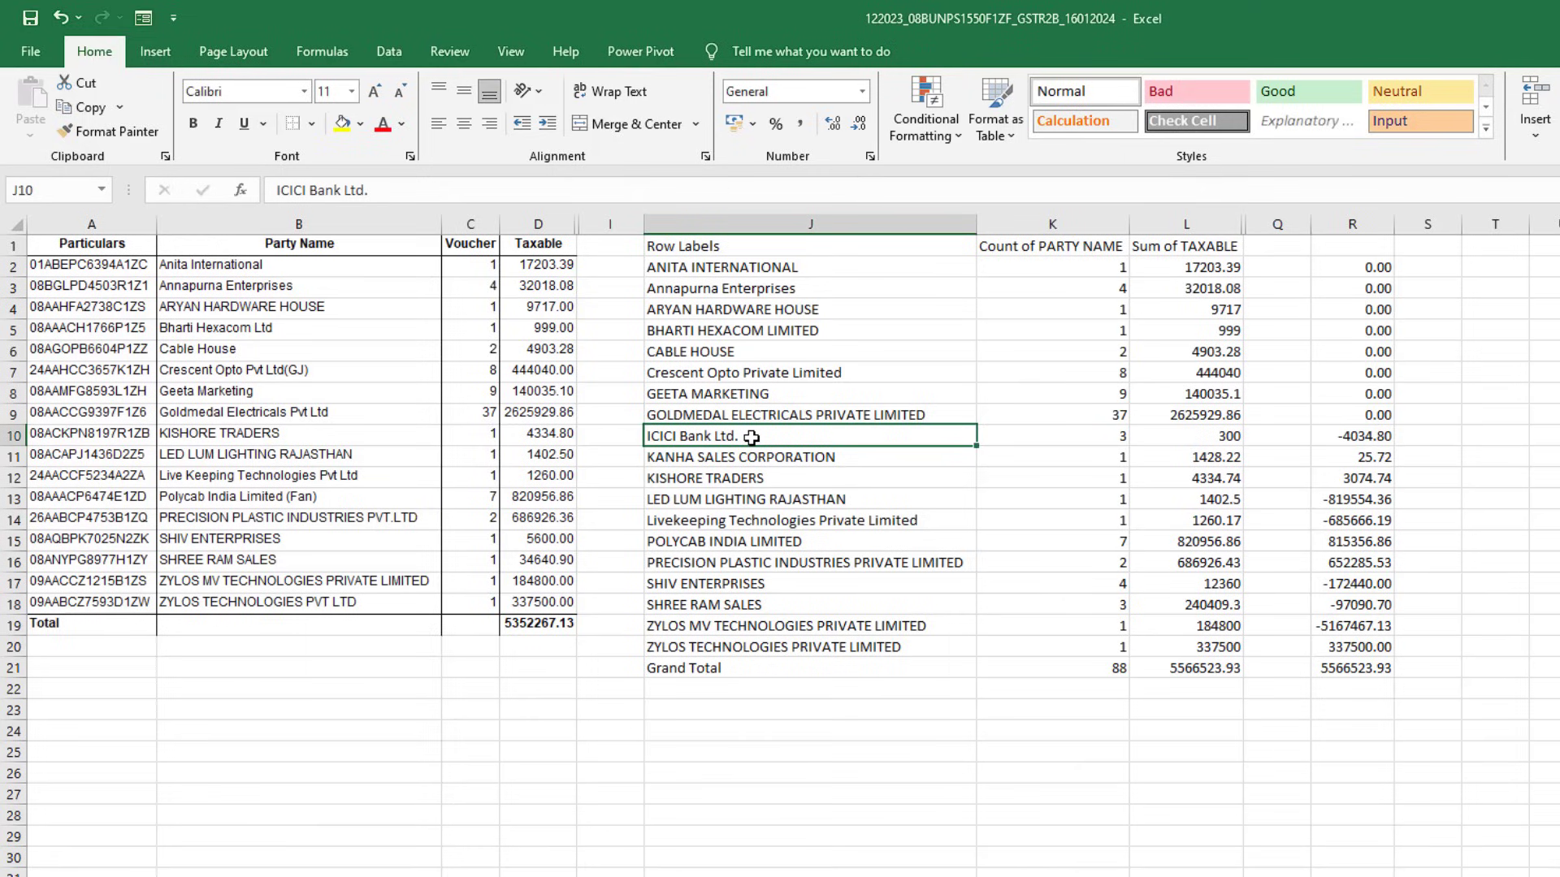
pyautogui.click(248, 436)
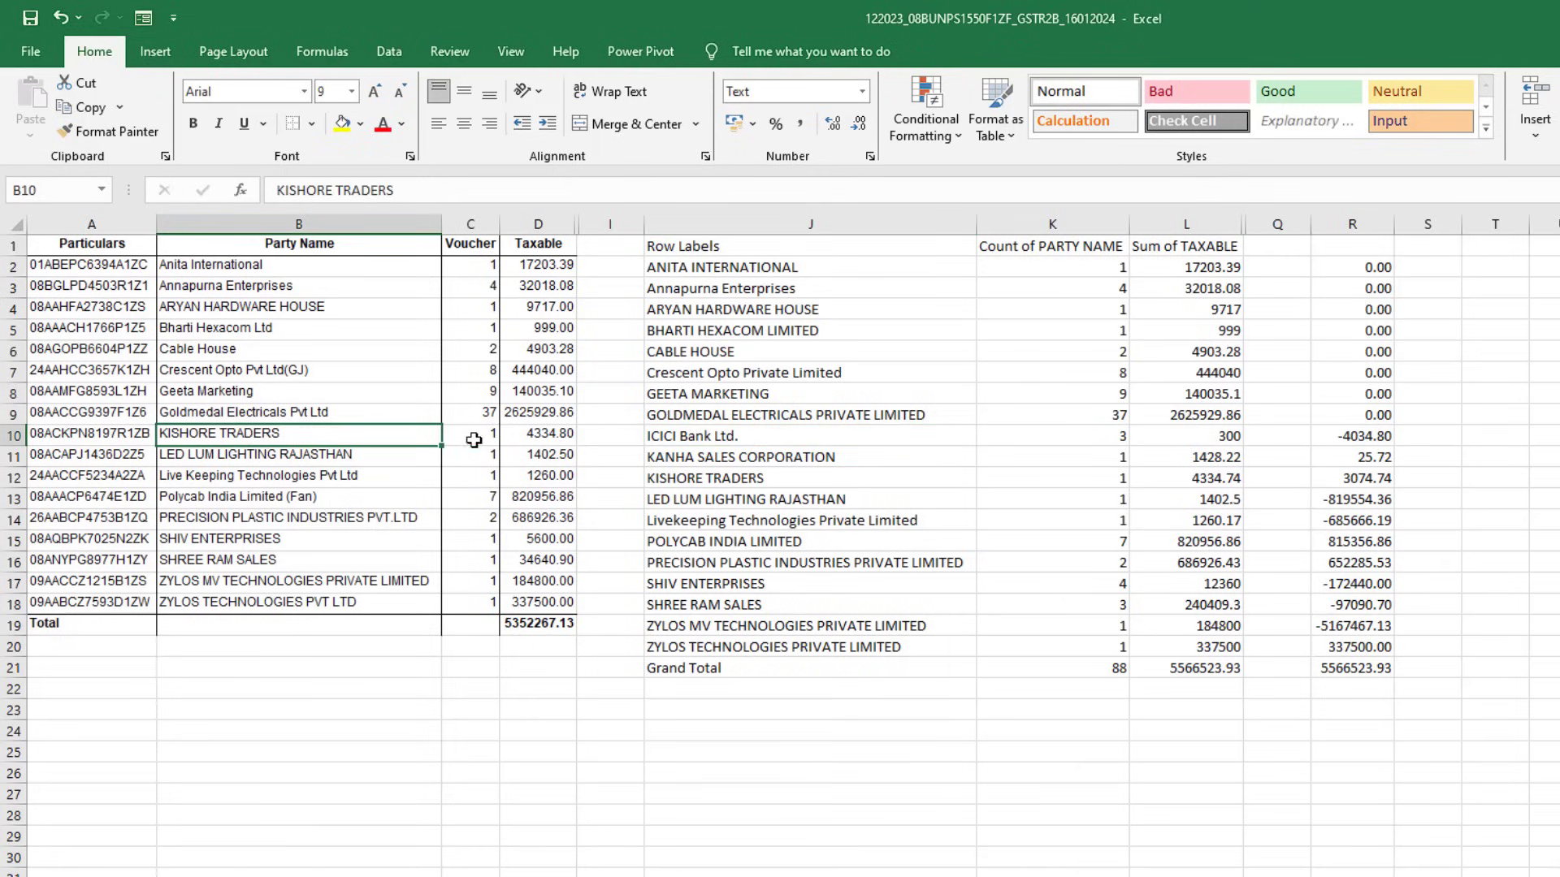
pyautogui.click(678, 435)
pyautogui.click(348, 444)
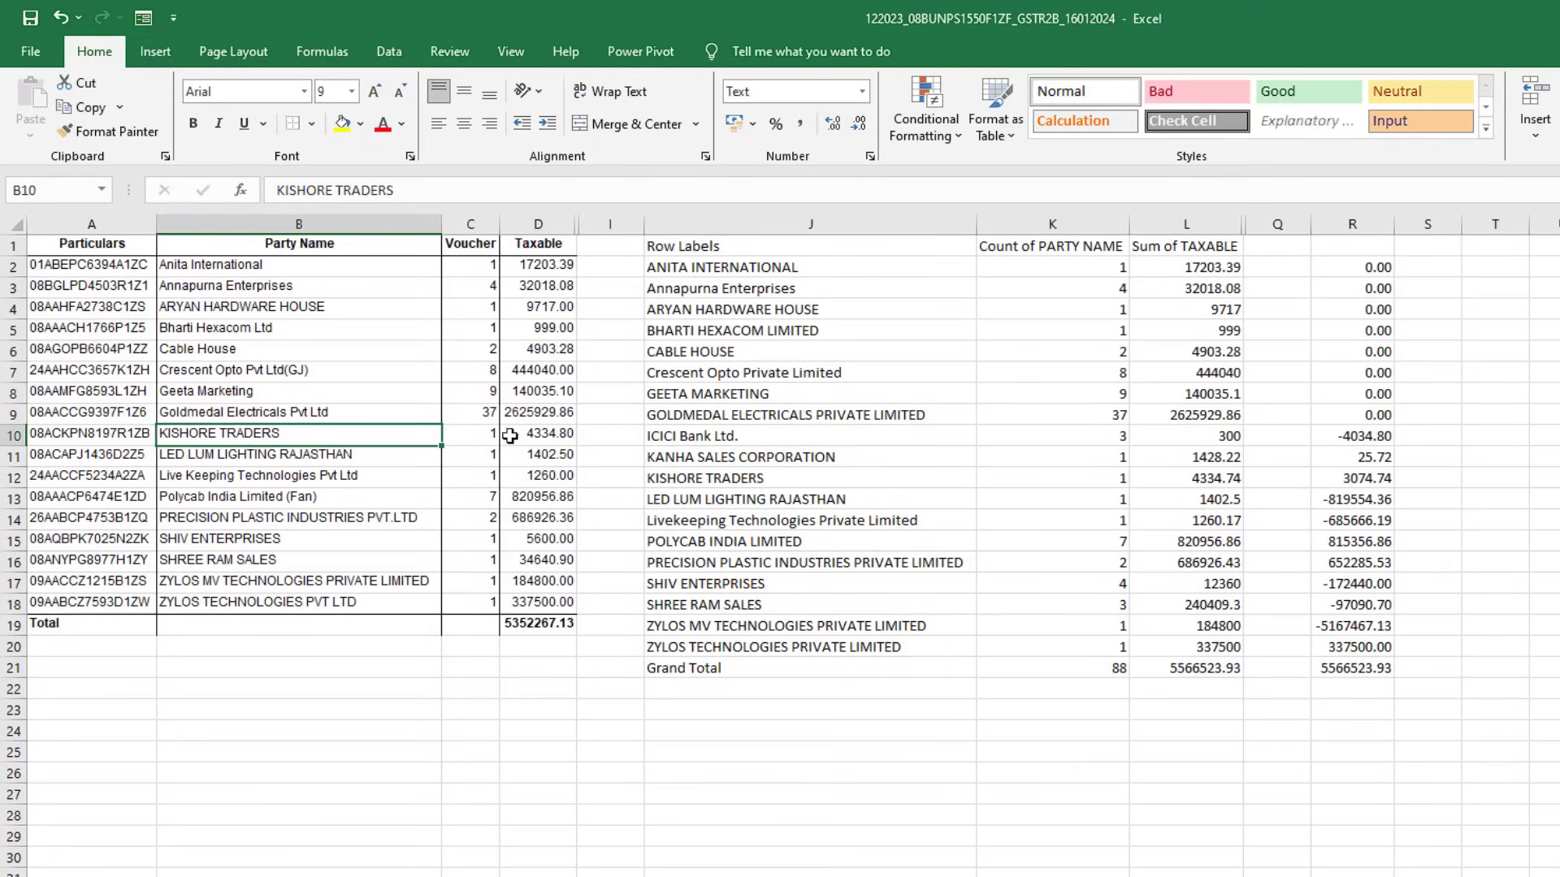
pyautogui.click(678, 433)
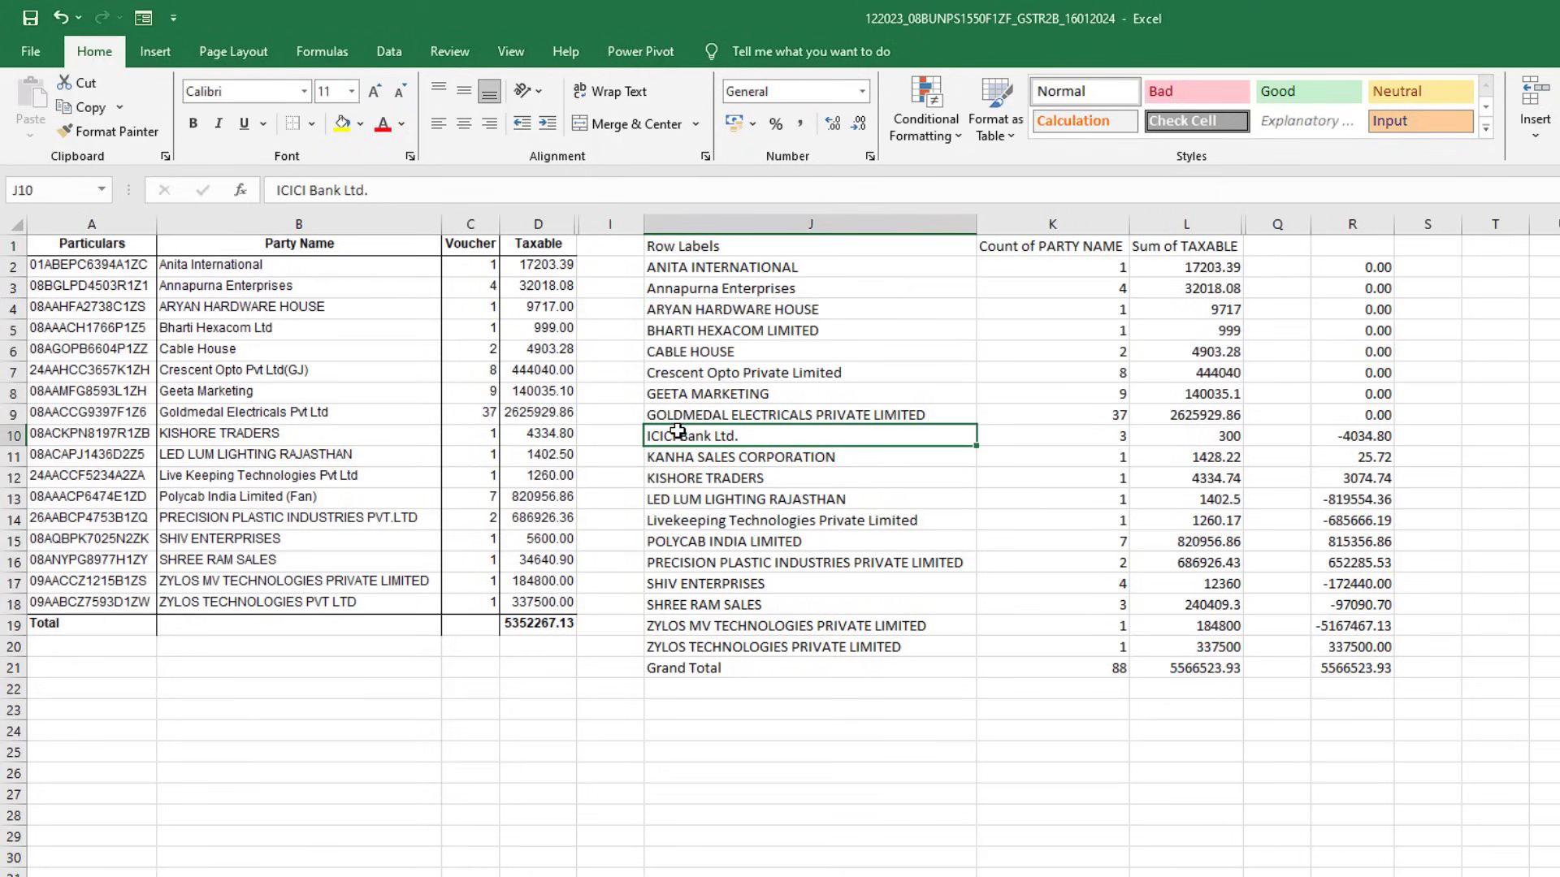
pyautogui.click(679, 481)
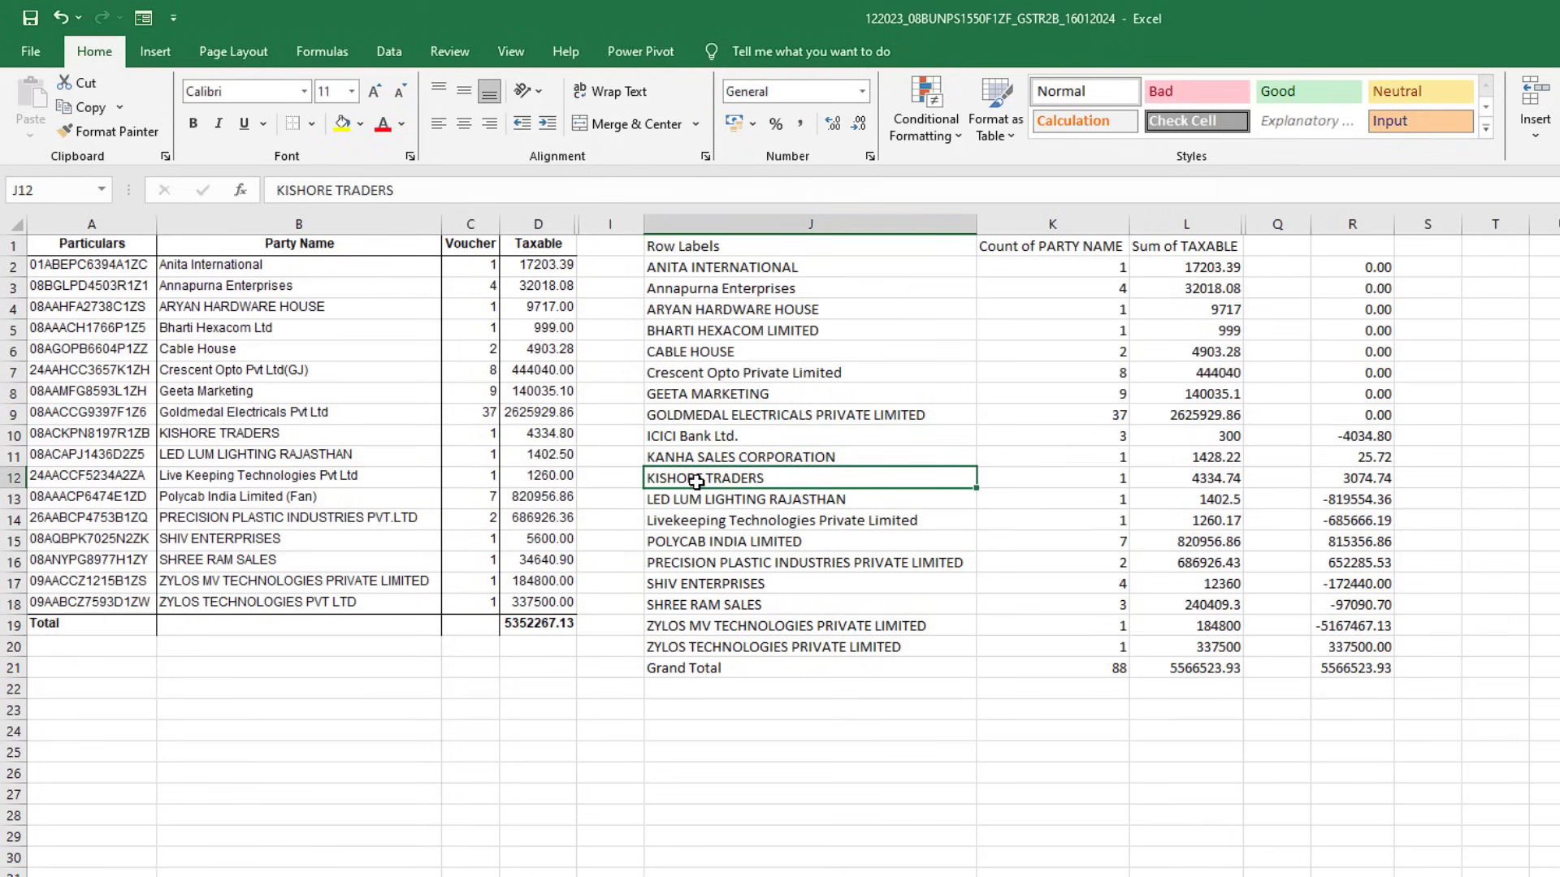
pyautogui.click(258, 437)
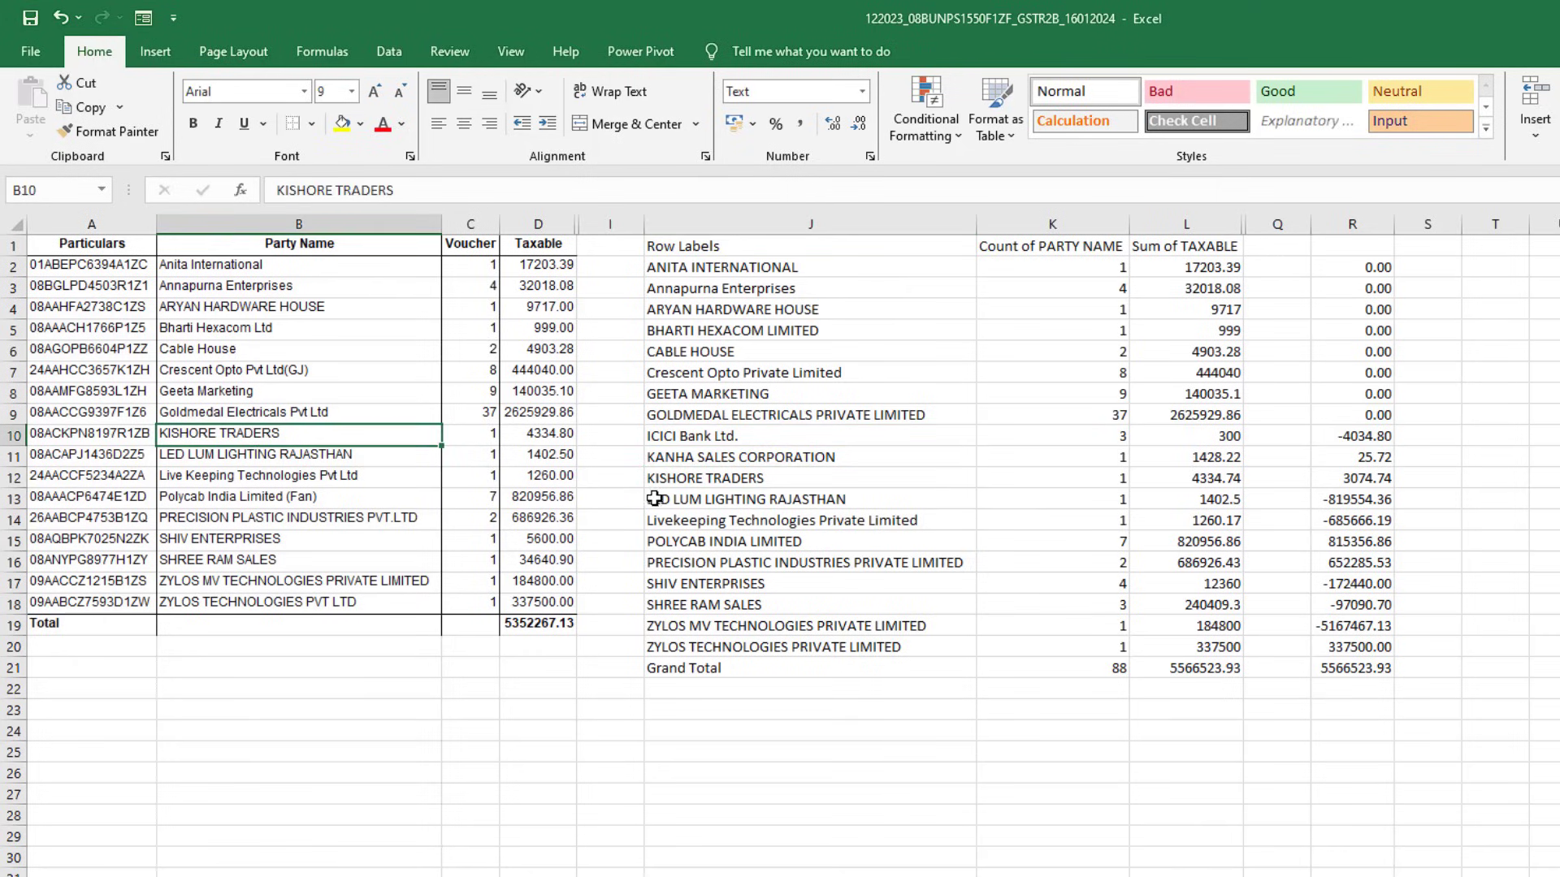
pyautogui.click(666, 481)
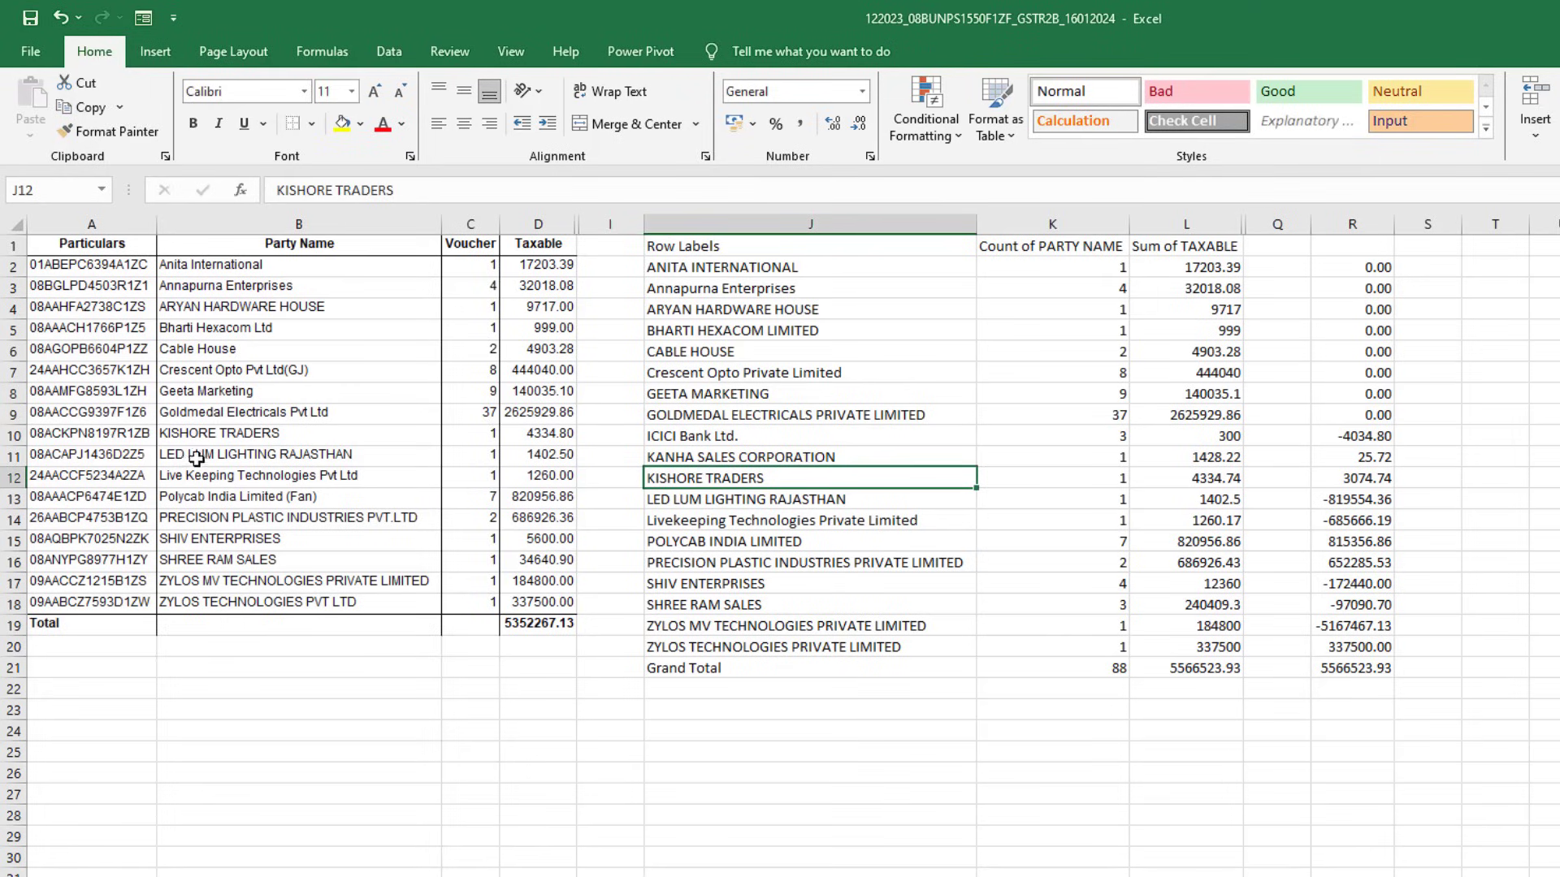
# Step: Move the books rows from Kishore Traders through Total (A10:D19) down two rows to start at A12
pyautogui.moveTo(109, 436)
pyautogui.mouseDown()
pyautogui.moveTo(436, 557)
pyautogui.moveTo(520, 631)
pyautogui.mouseUp()
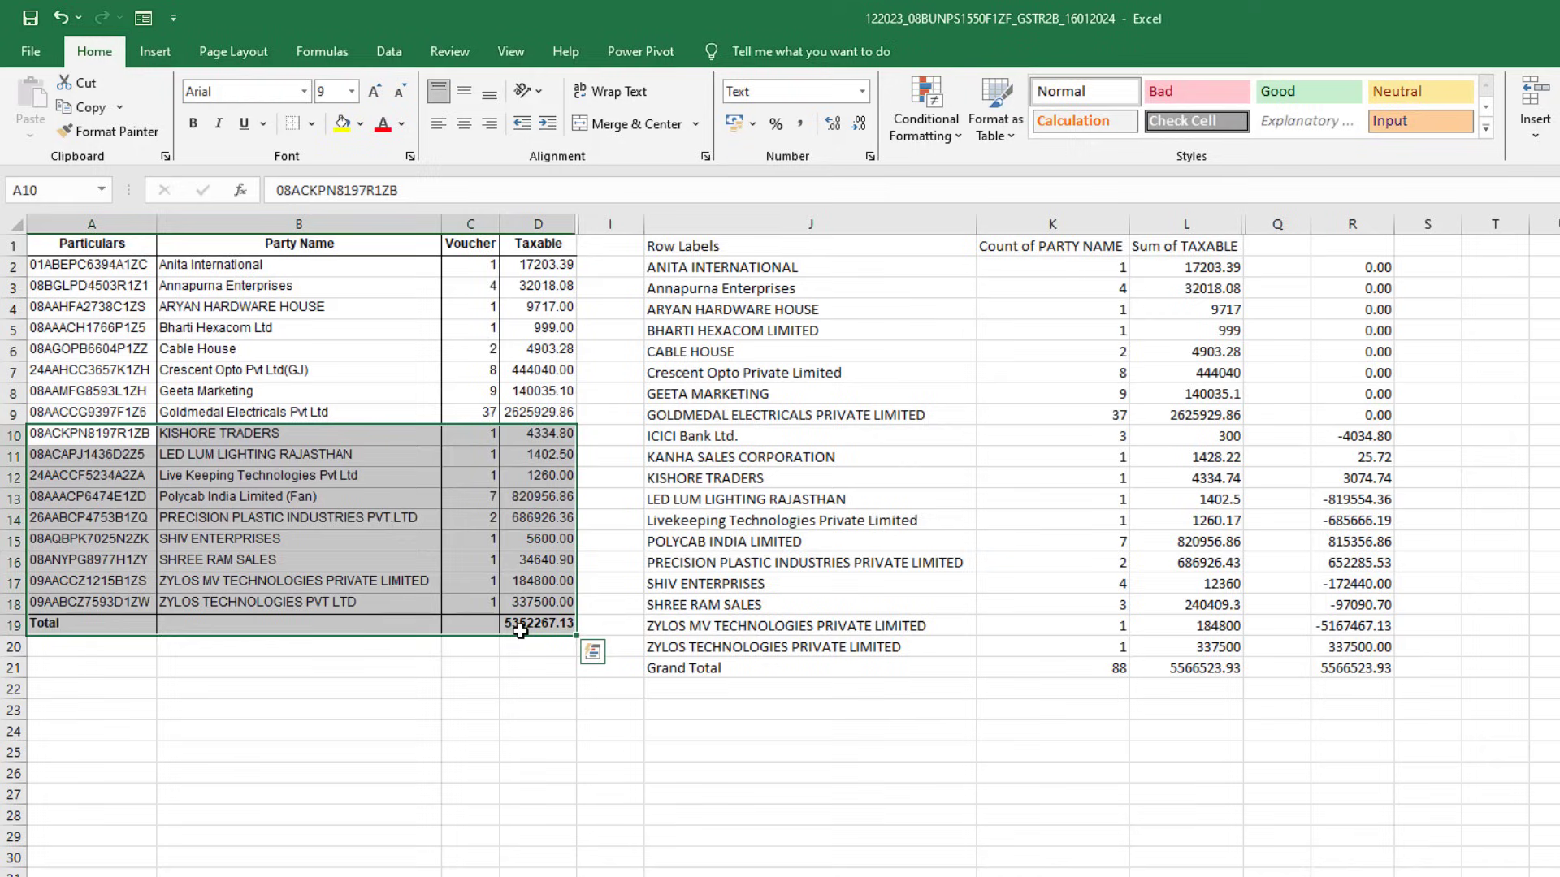
pyautogui.hotkey('ctrl', 'c')
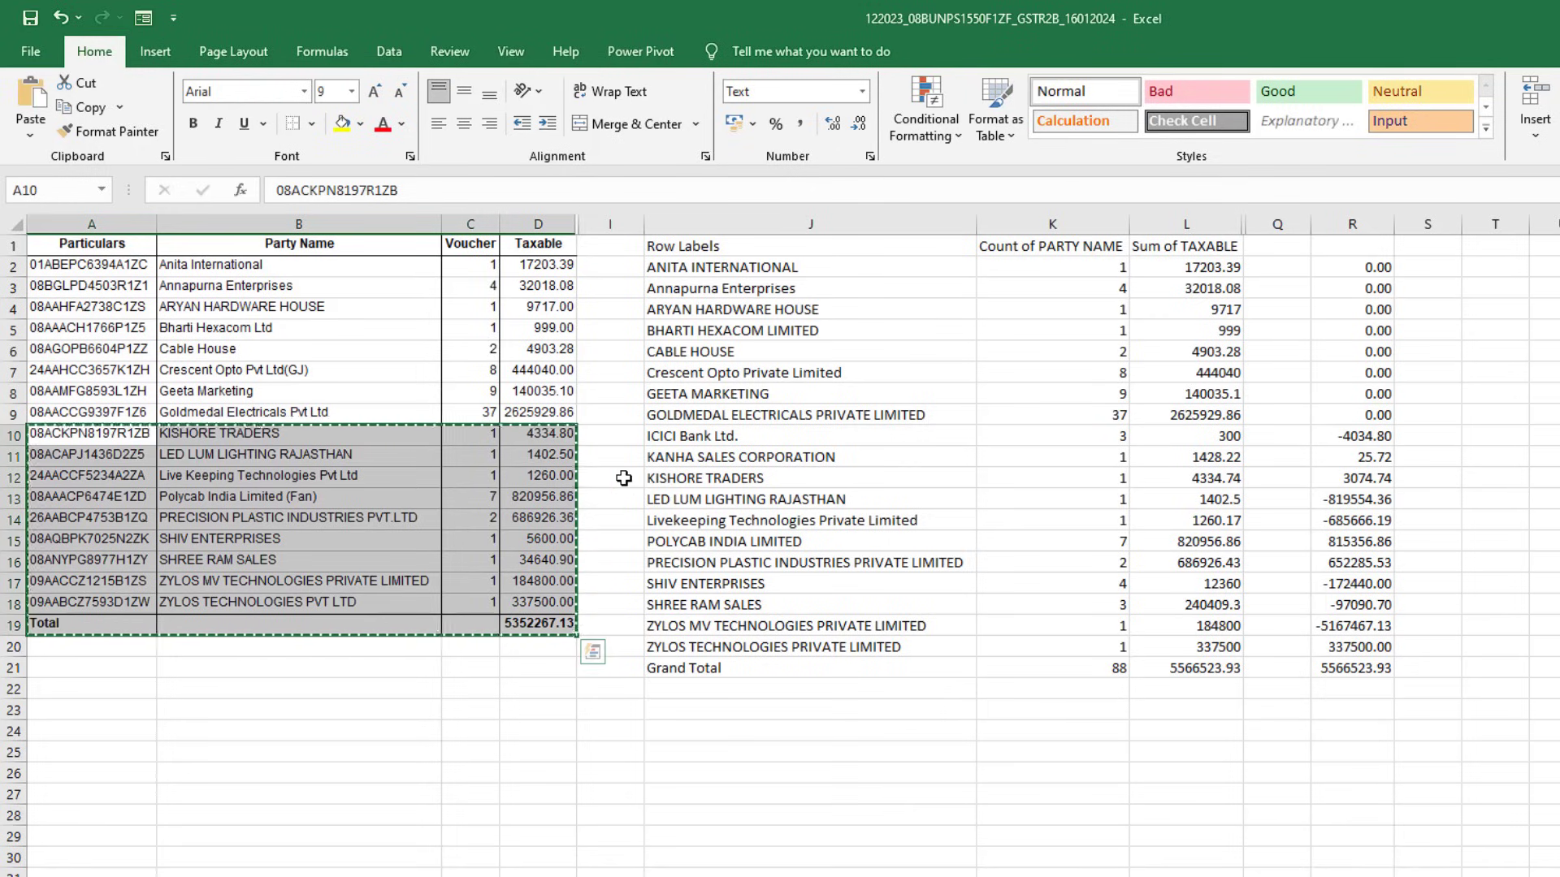
pyautogui.click(129, 475)
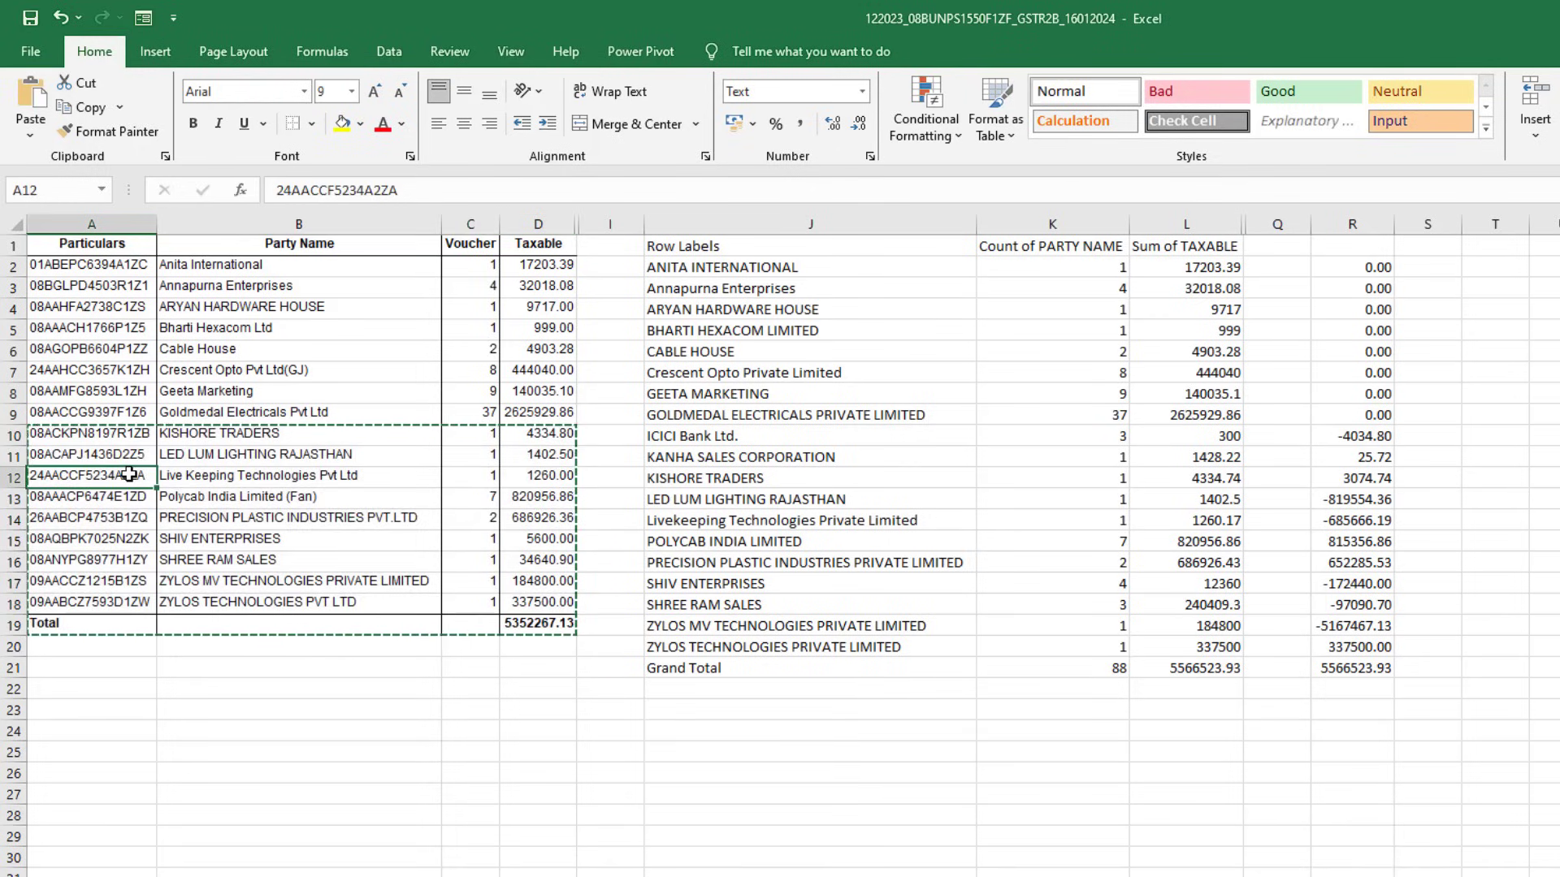
pyautogui.hotkey('ctrl', 'v')
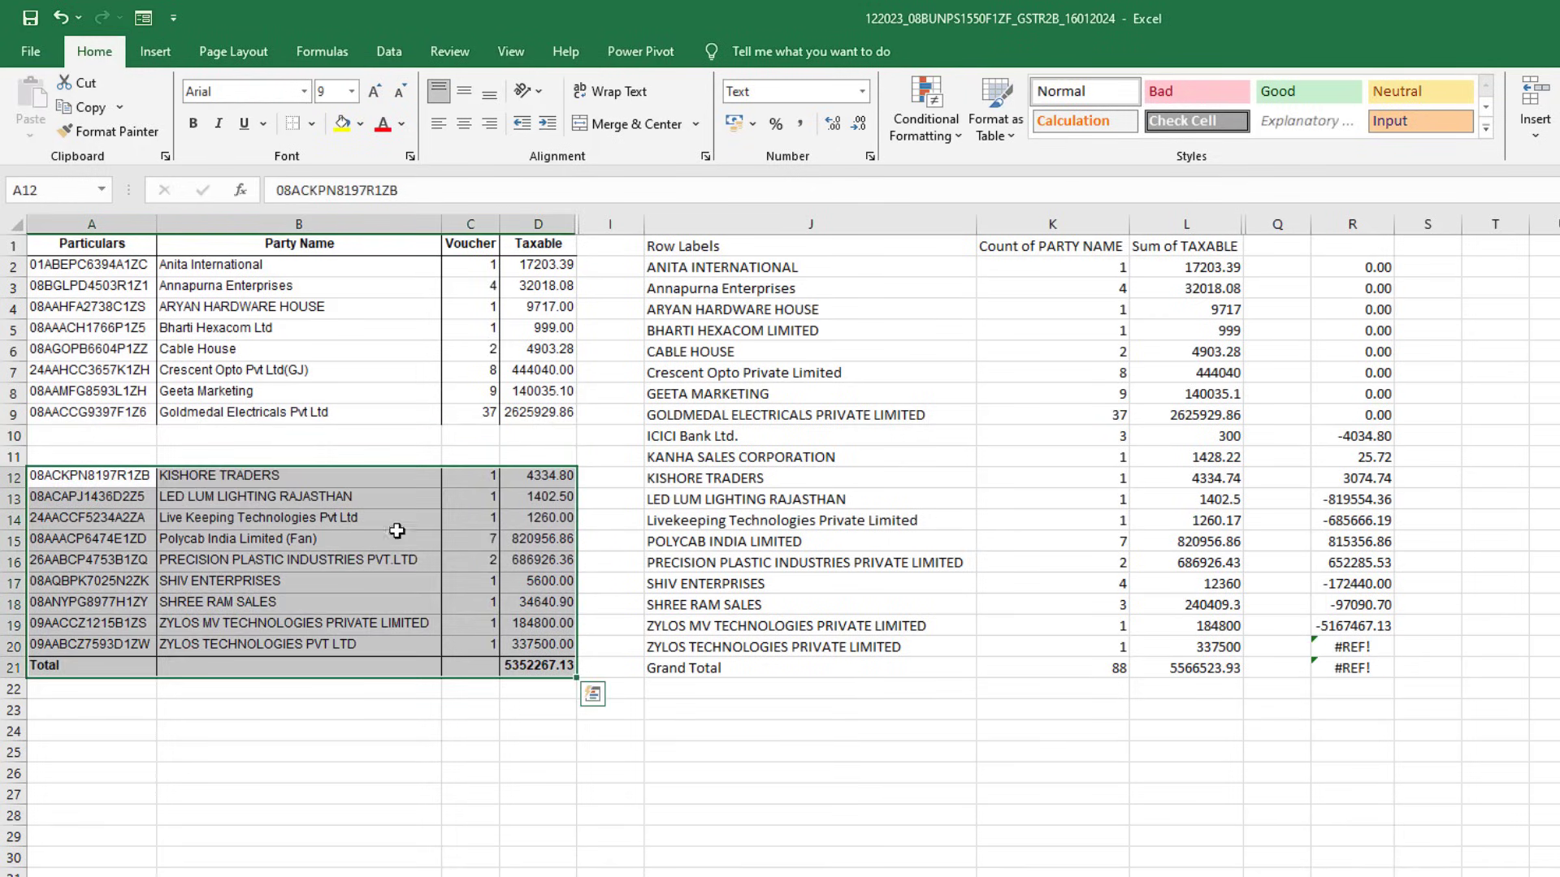
# Step: Check that Kishore Traders lines up in both summaries and refill the R2 difference formula down to R21
pyautogui.click(251, 485)
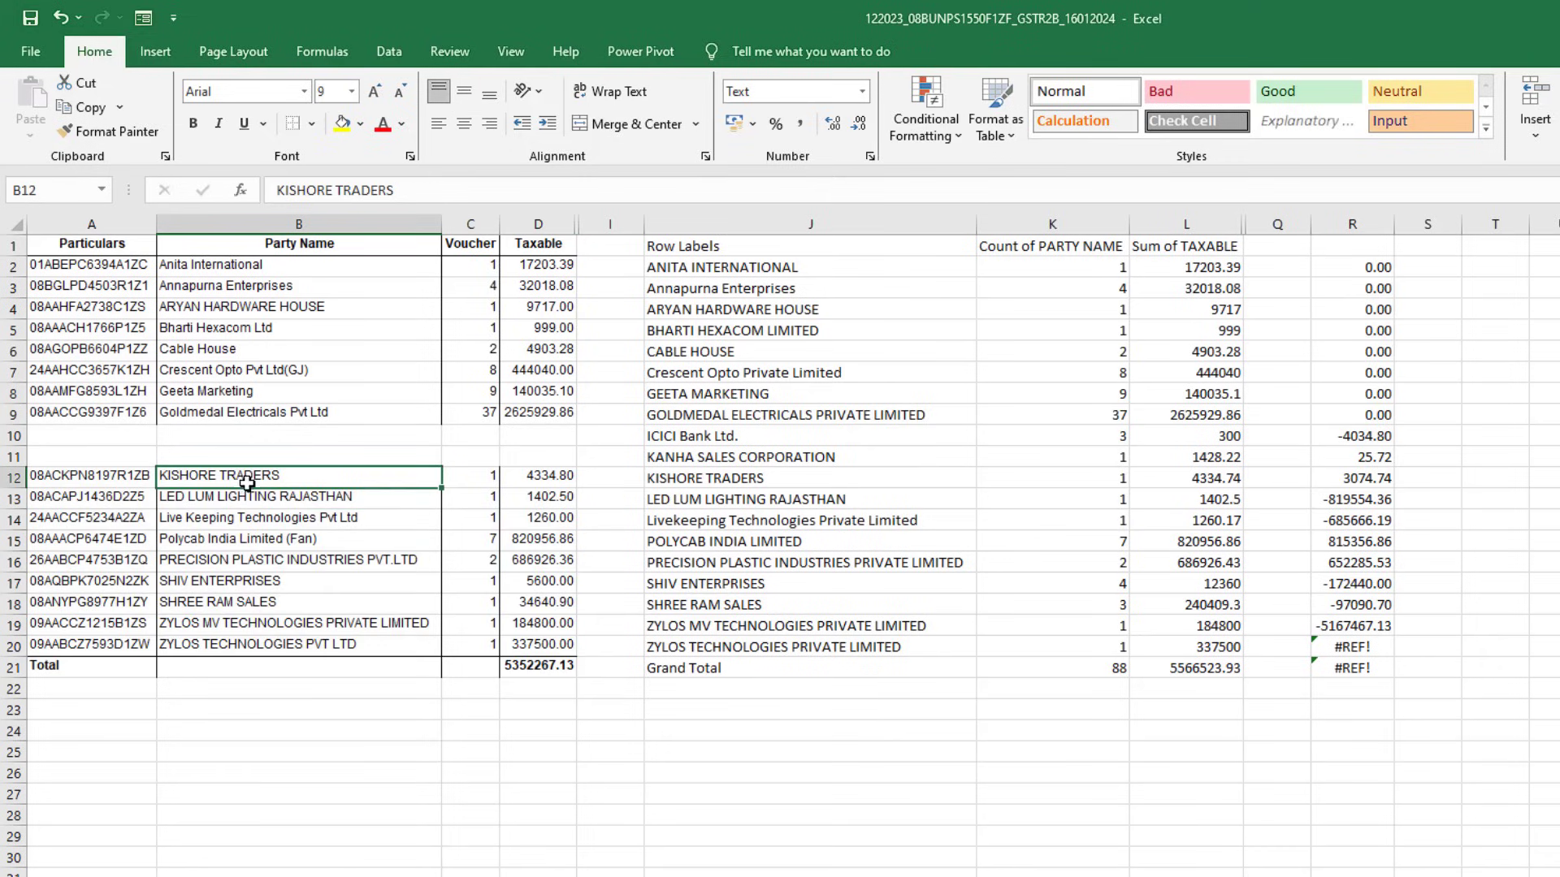
pyautogui.click(663, 477)
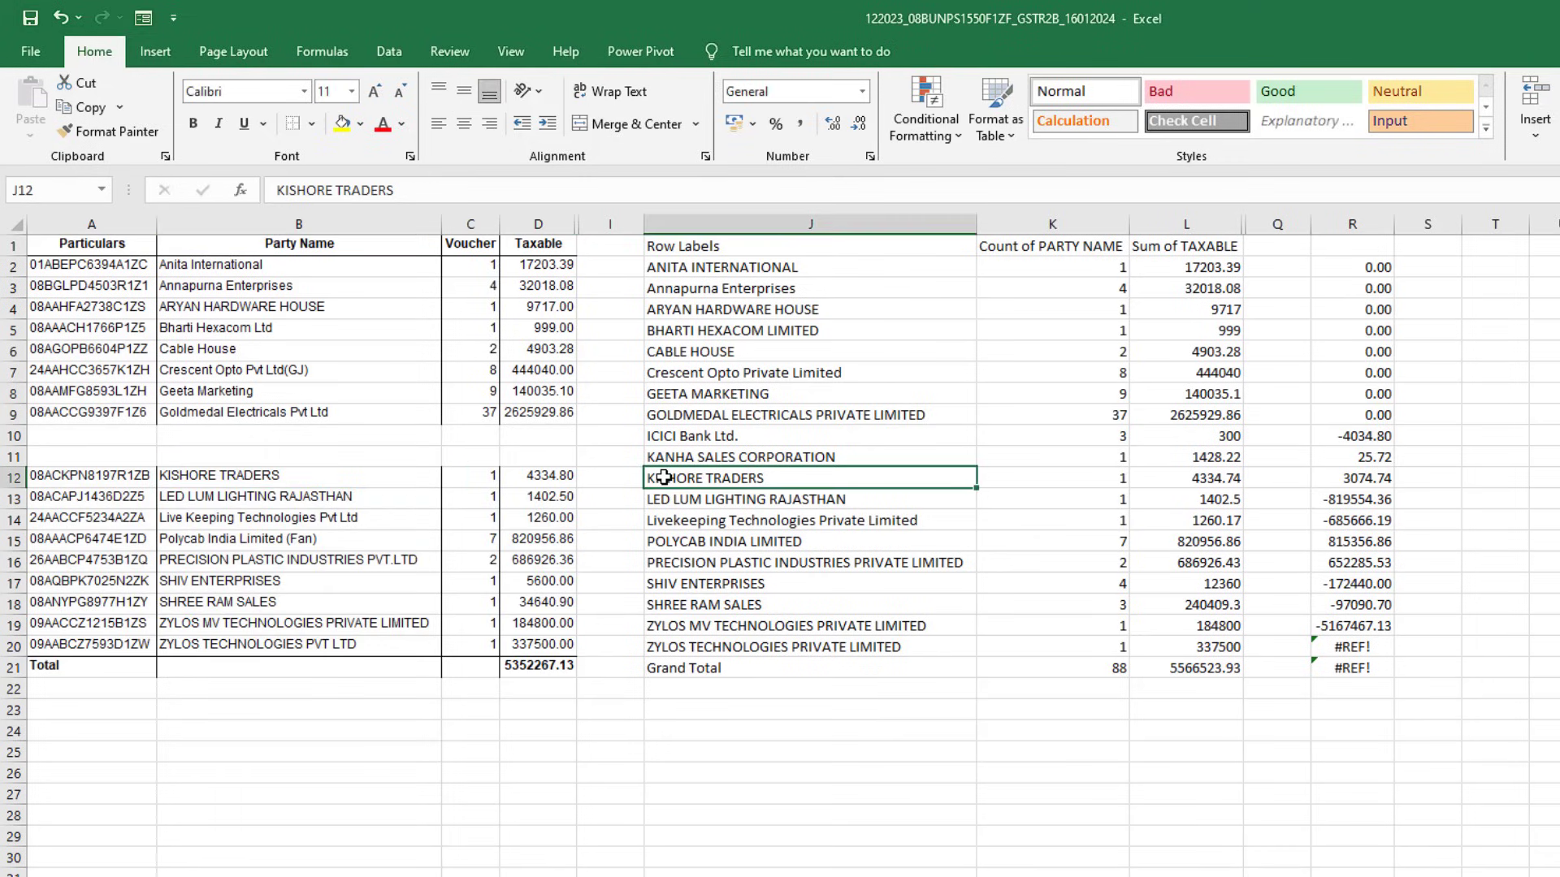
pyautogui.click(1385, 266)
pyautogui.moveTo(1395, 277); pyautogui.dragTo(1394, 678)
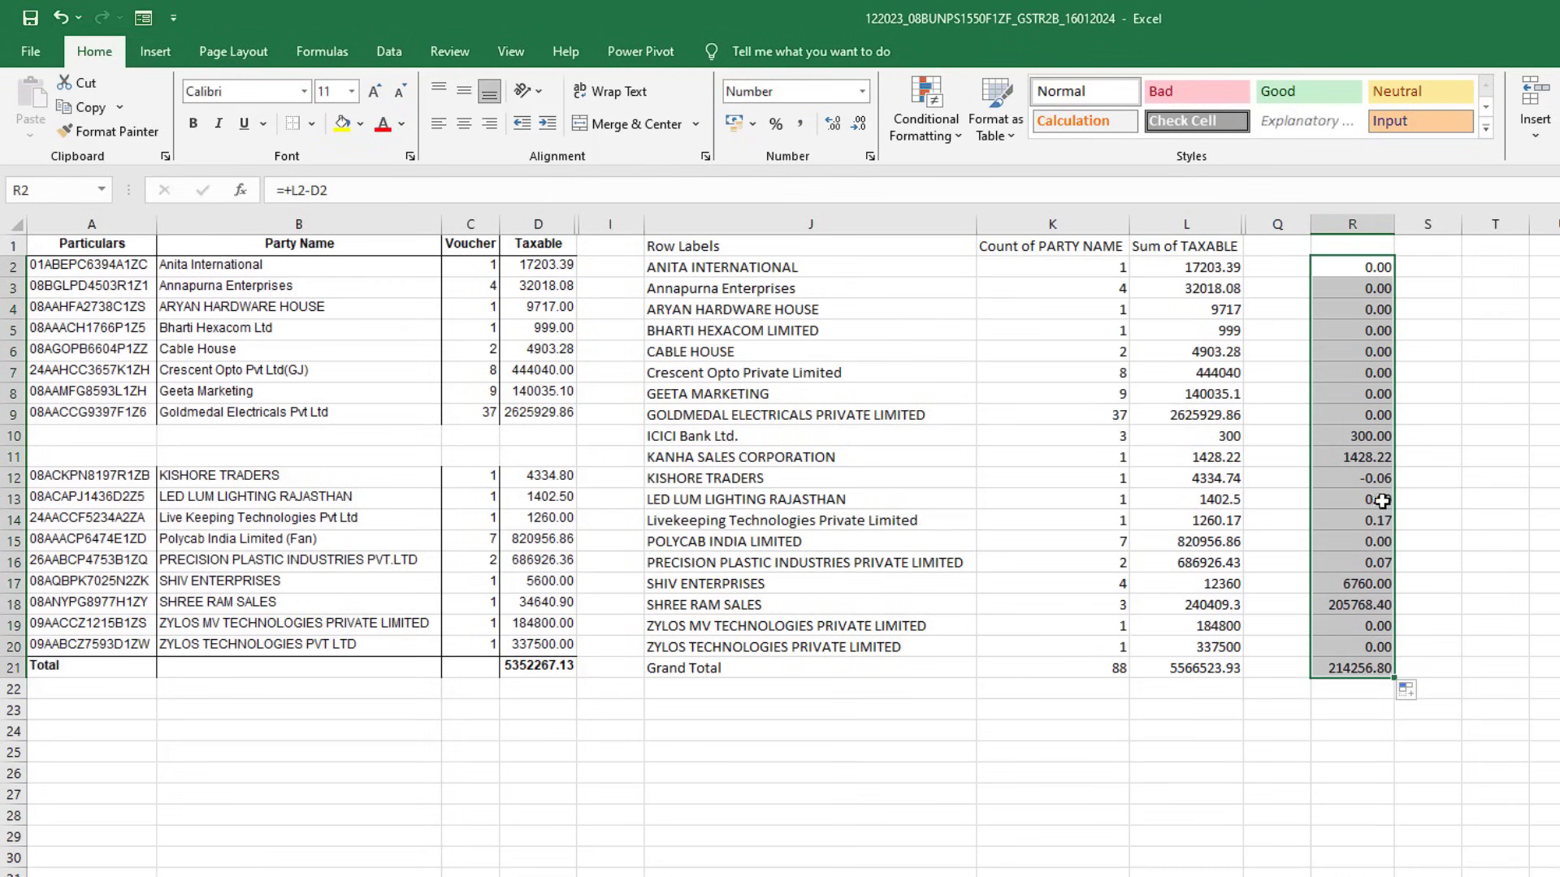
# Step: Examine the taxable differences in column R for Livekeeping, Shiv Enterprises, Shree Ram Sales, both Zylos parties and ICICI Bank against both summaries
pyautogui.click(1400, 526)
pyautogui.click(1380, 523)
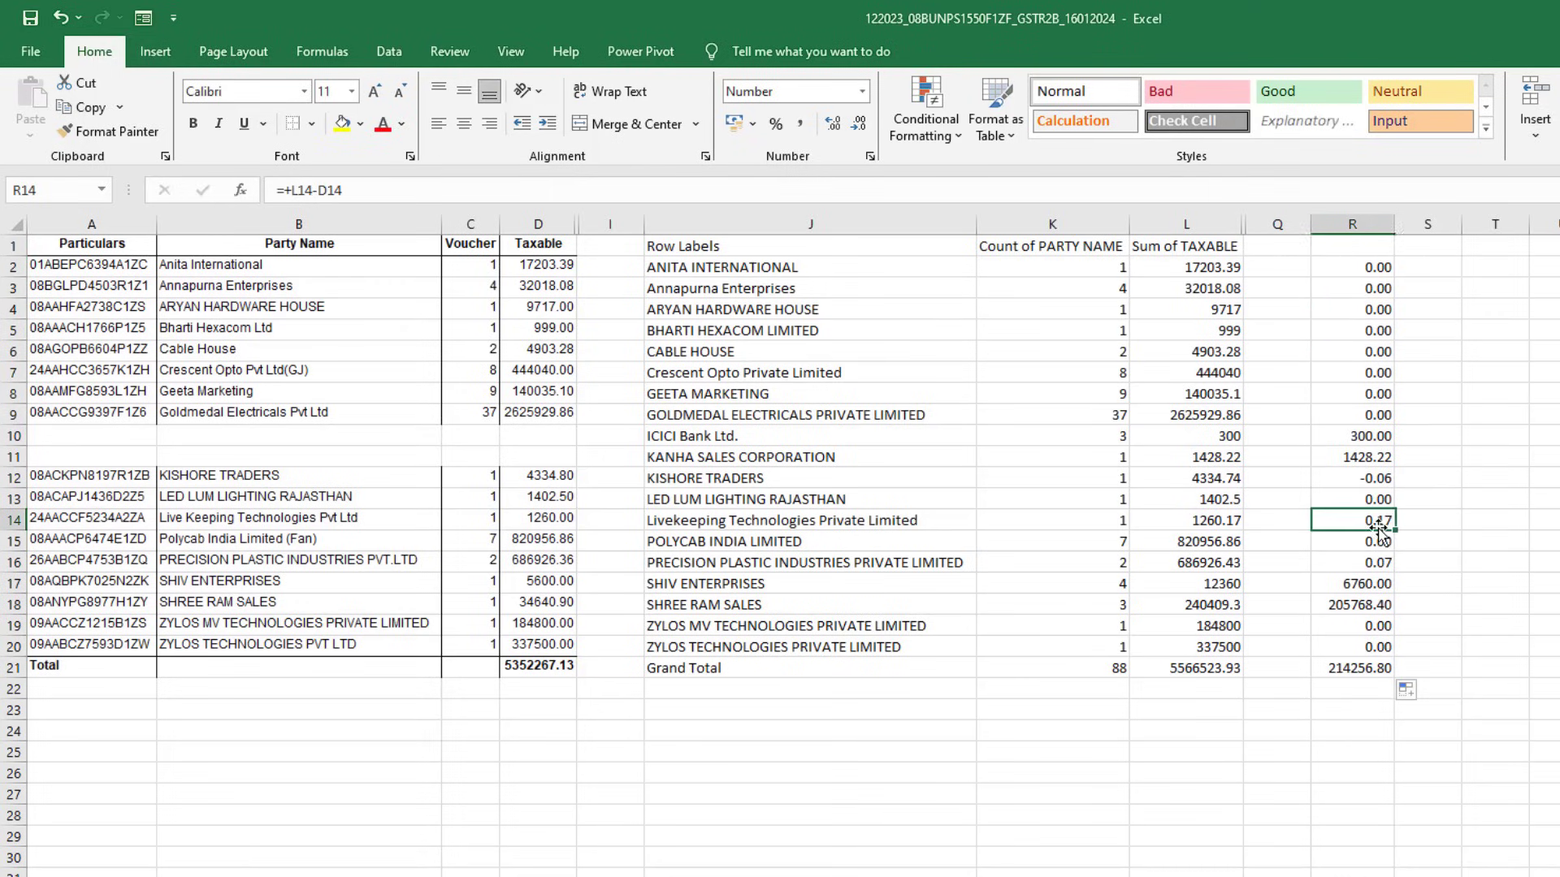
pyautogui.click(1382, 584)
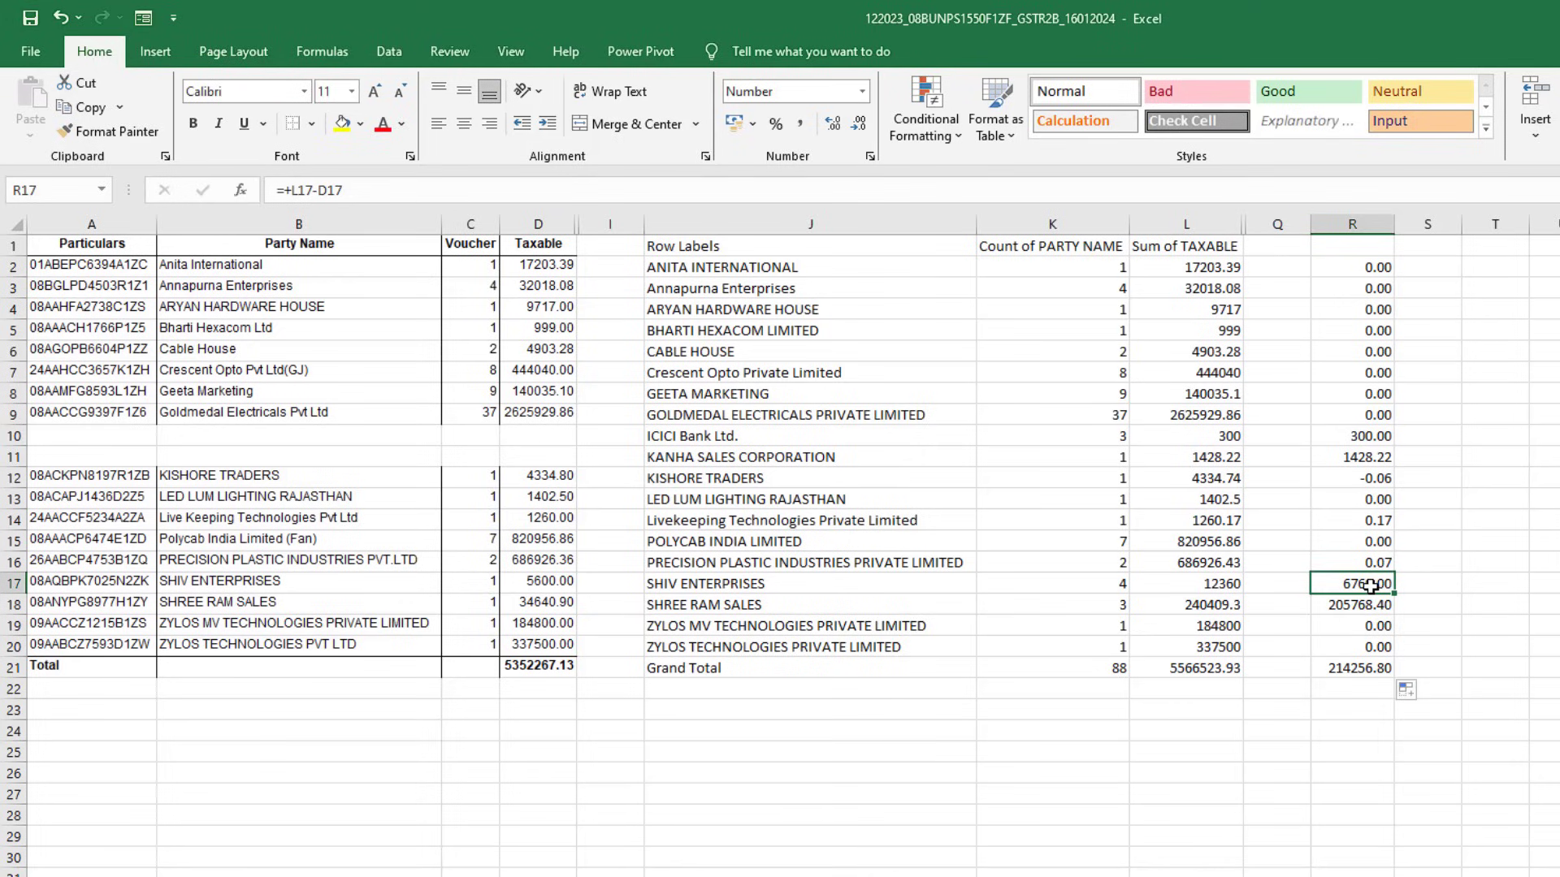
pyautogui.click(709, 587)
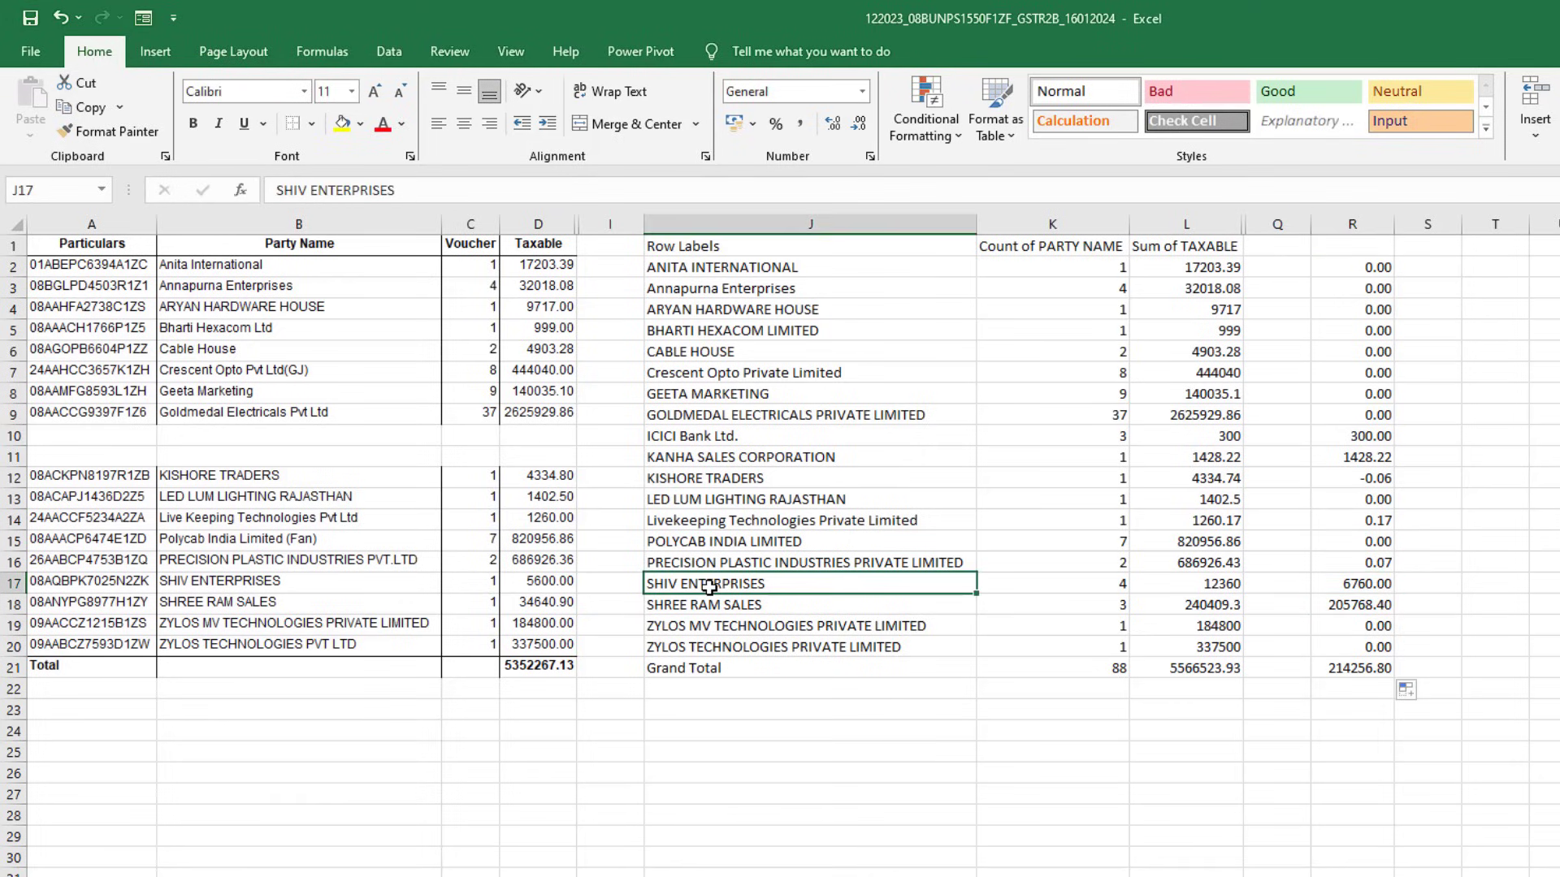
pyautogui.click(269, 580)
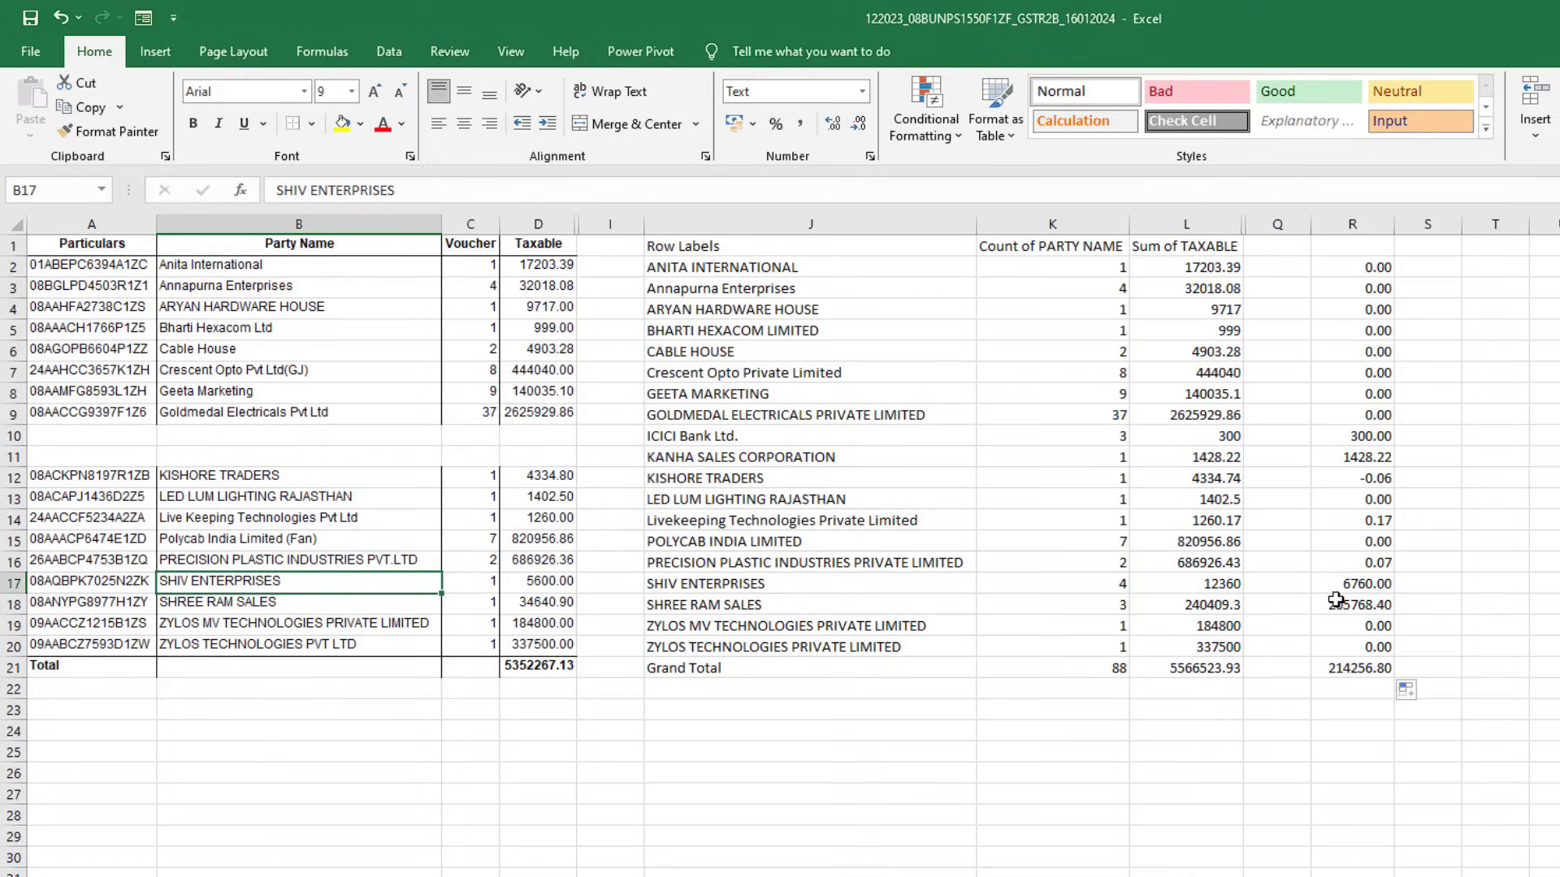
pyautogui.click(789, 610)
pyautogui.click(309, 610)
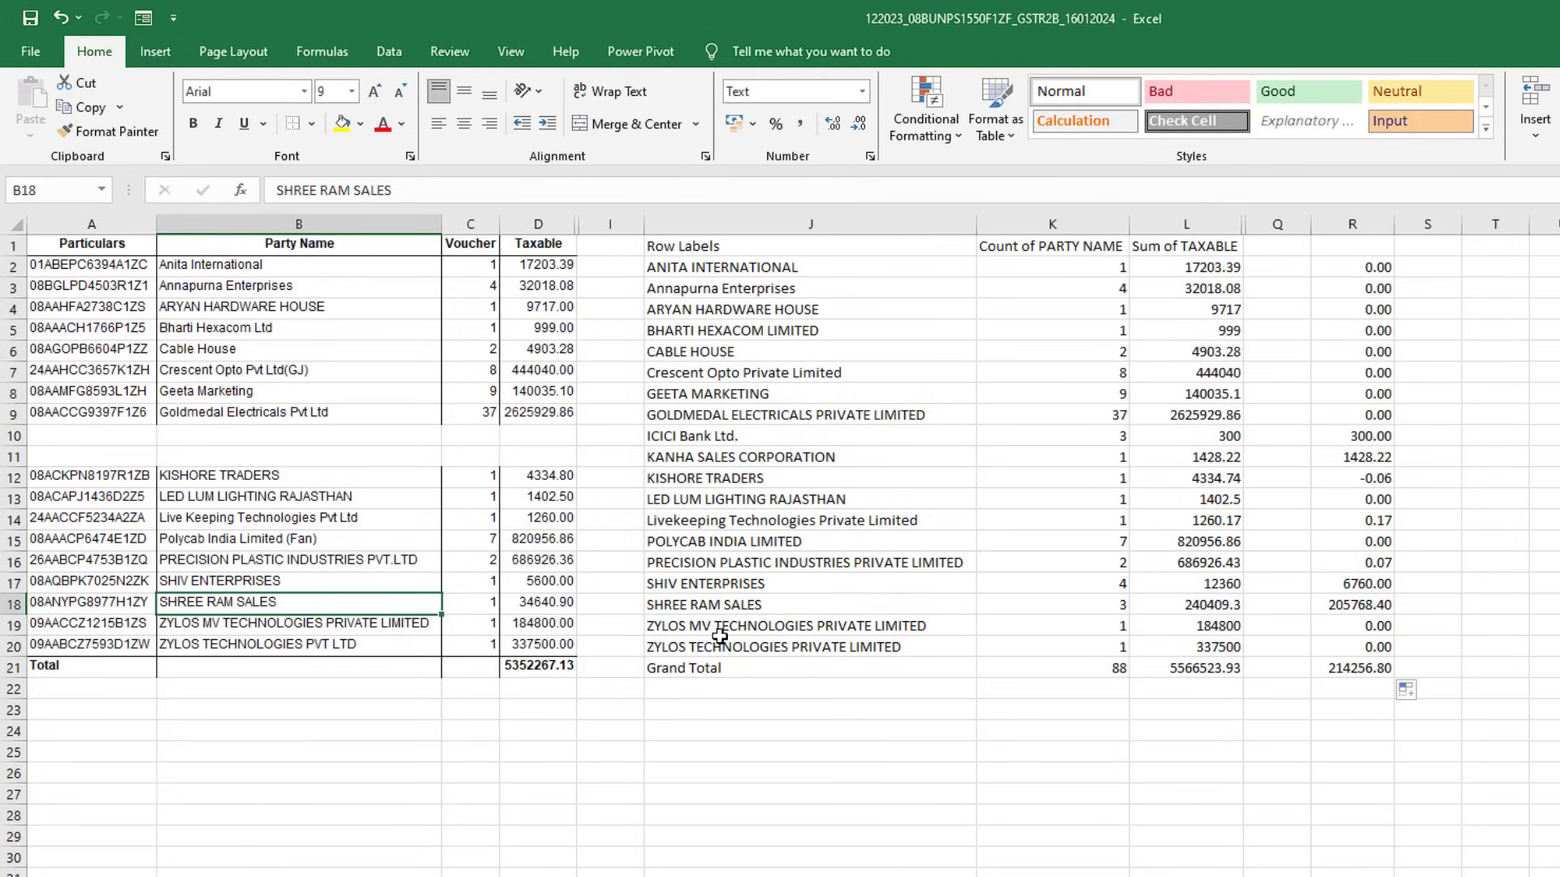
pyautogui.moveTo(1351, 625); pyautogui.dragTo(1352, 643)
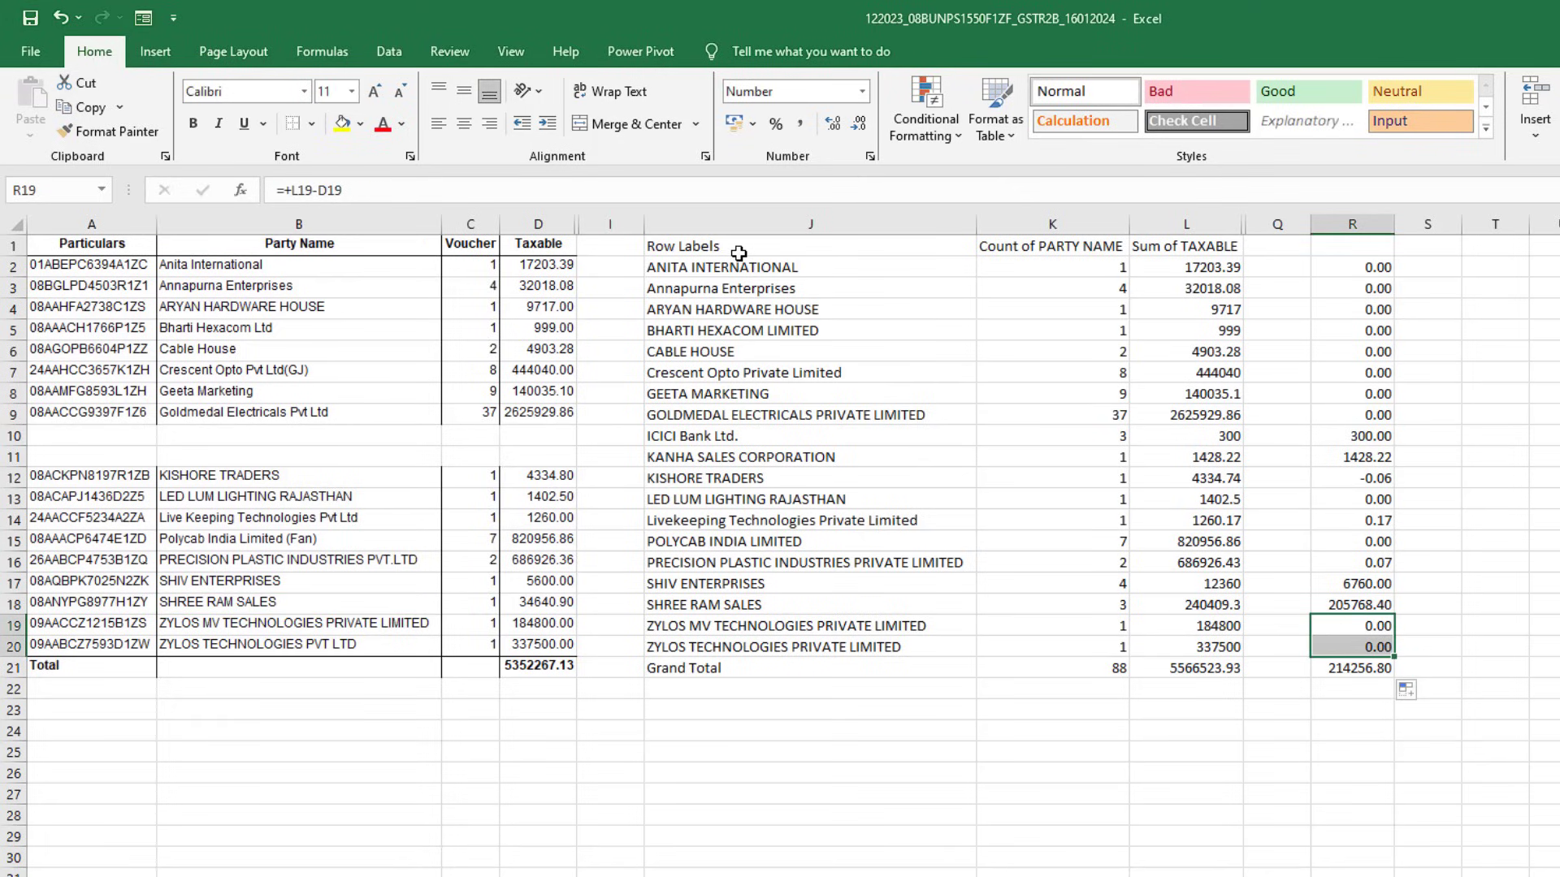
pyautogui.click(1365, 440)
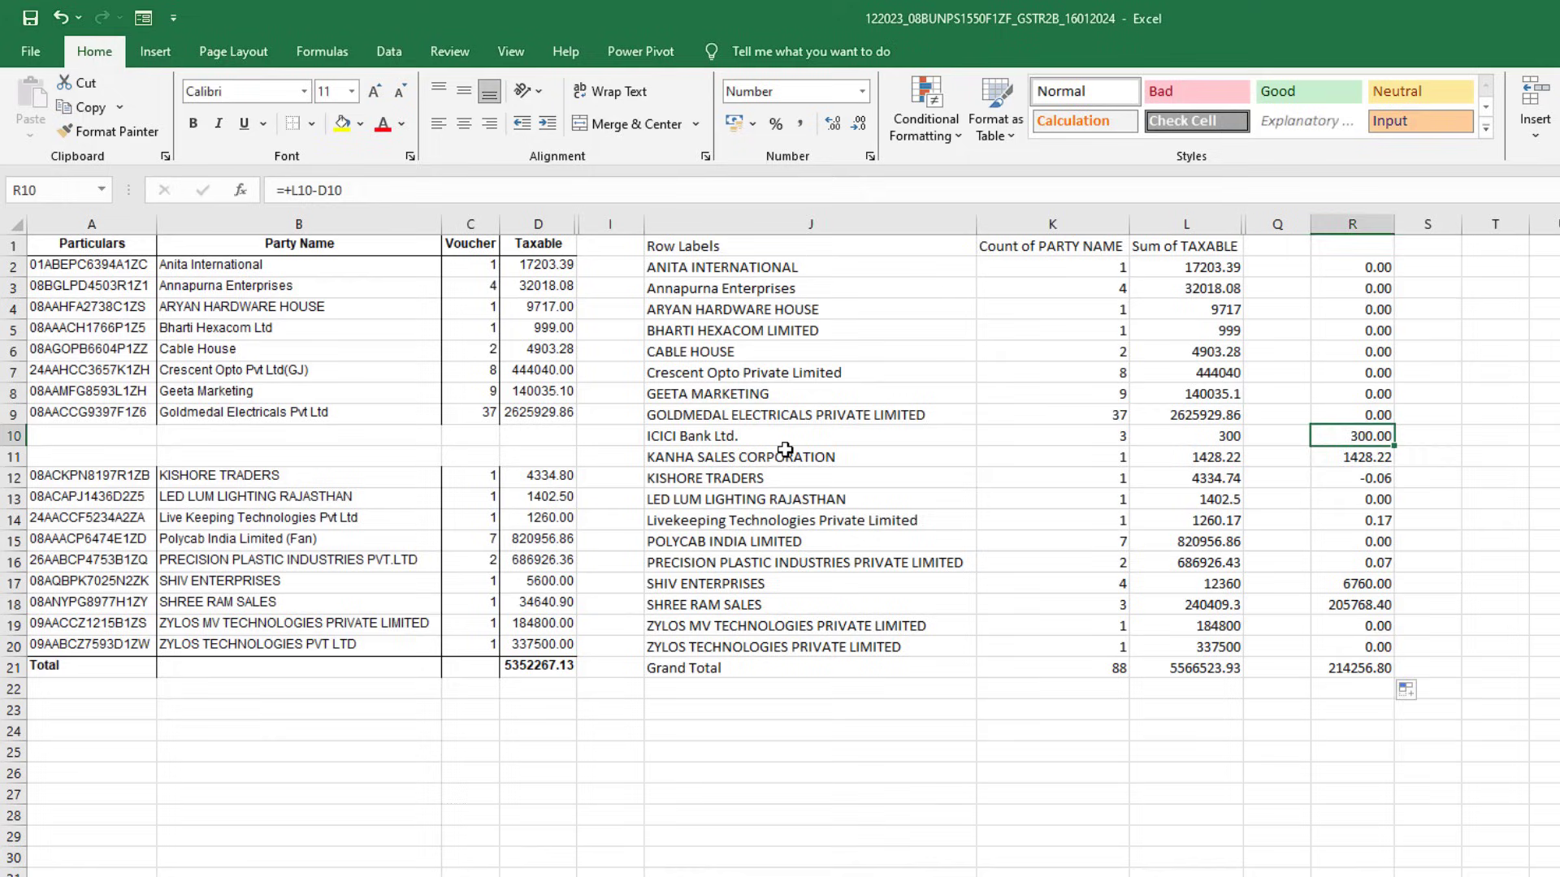
pyautogui.click(760, 442)
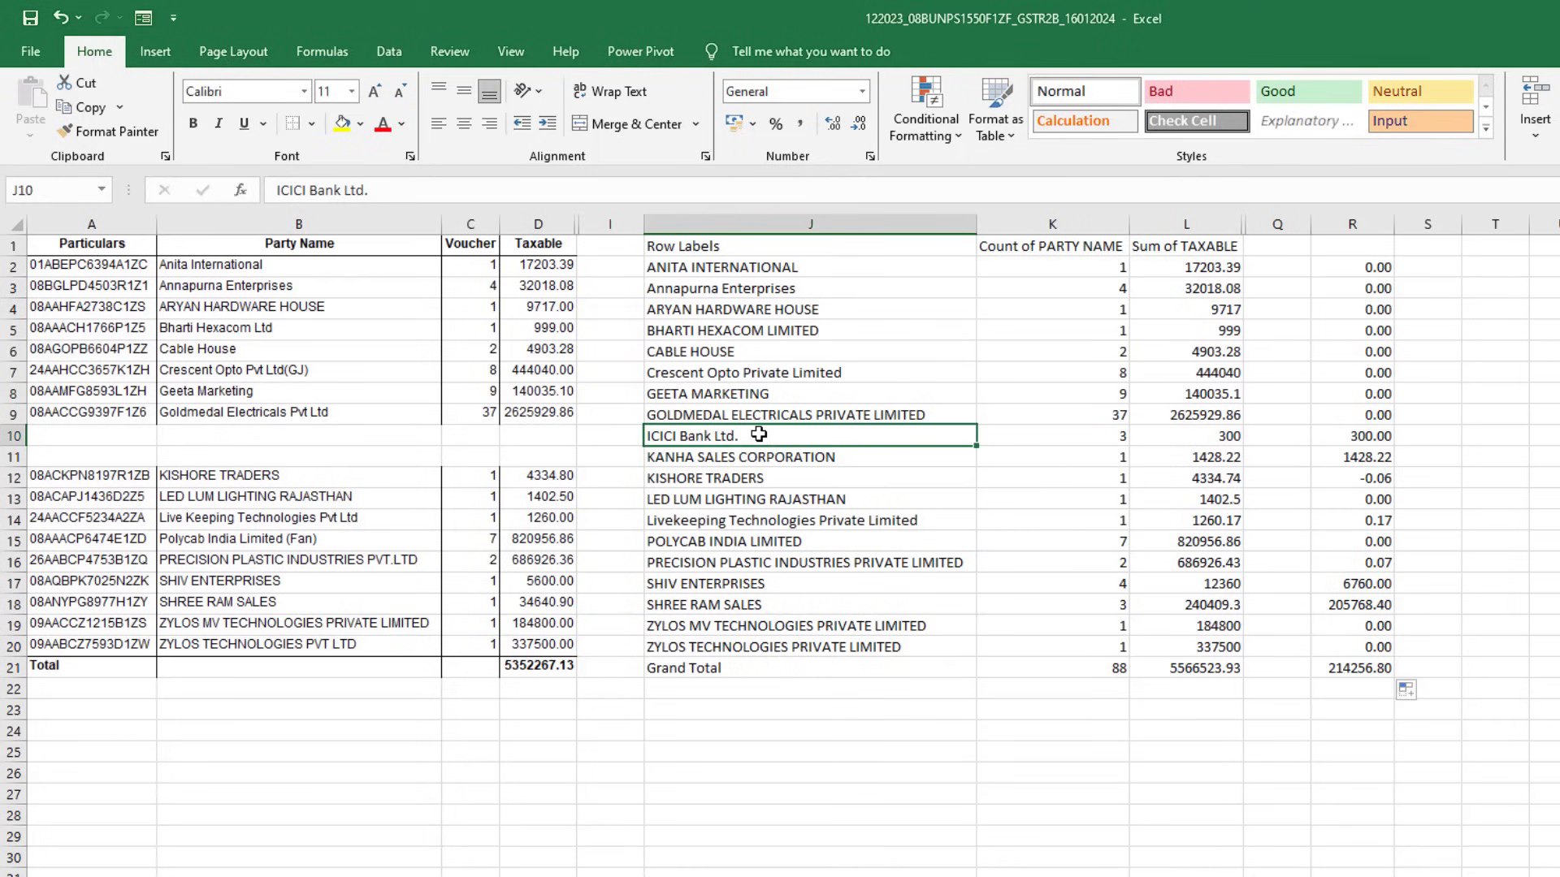
# Step: Check the ICICI Bank and Kanha Sales Corporation entries in rows 10 and 11 against the blank books rows
pyautogui.click(278, 445)
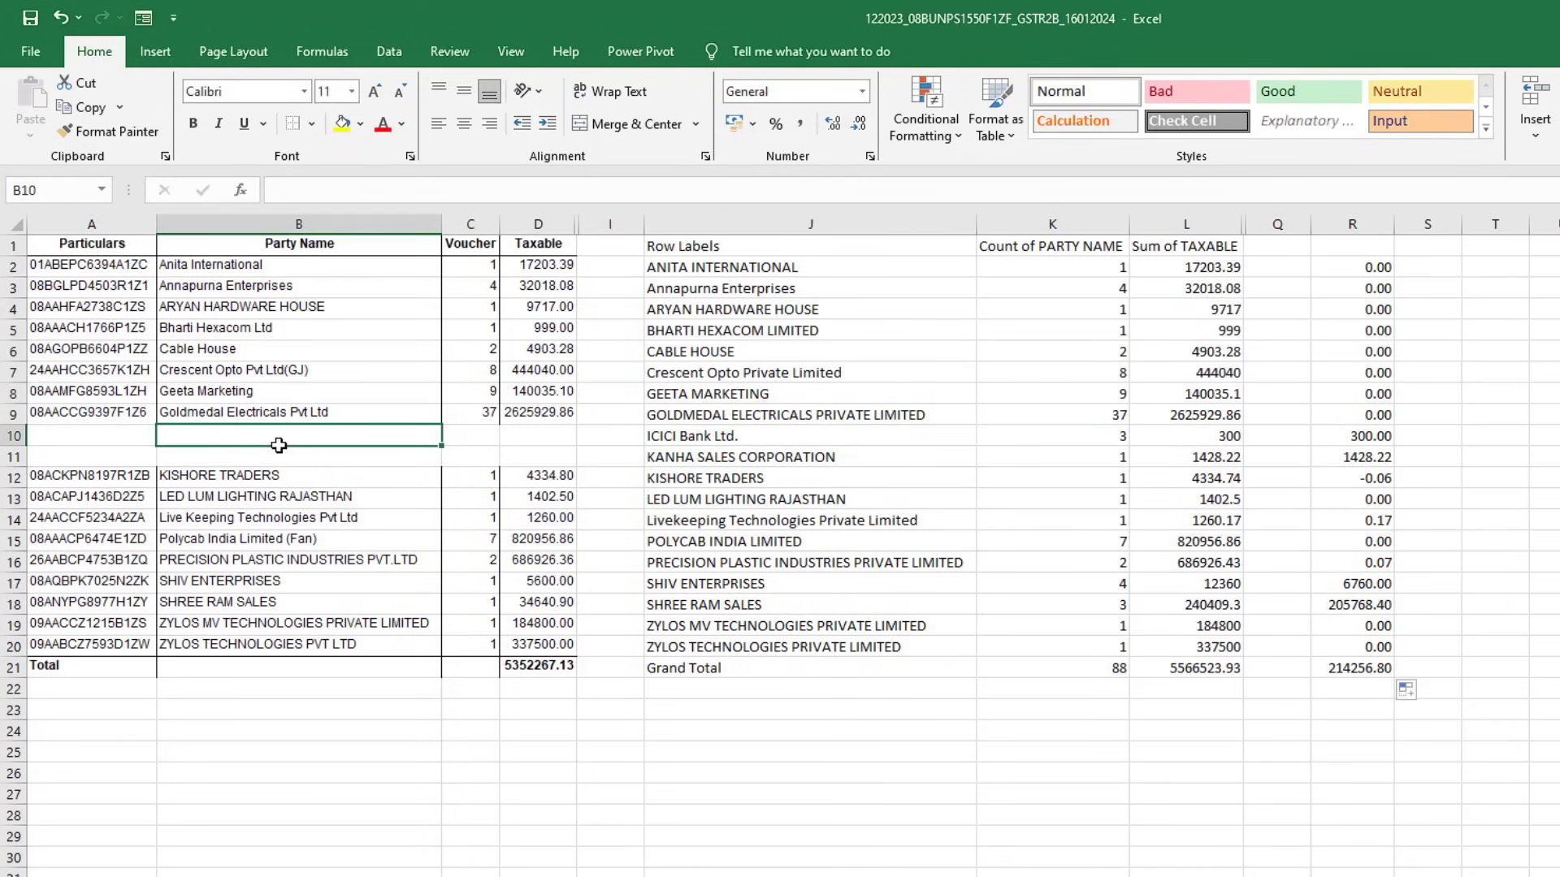
pyautogui.click(1110, 437)
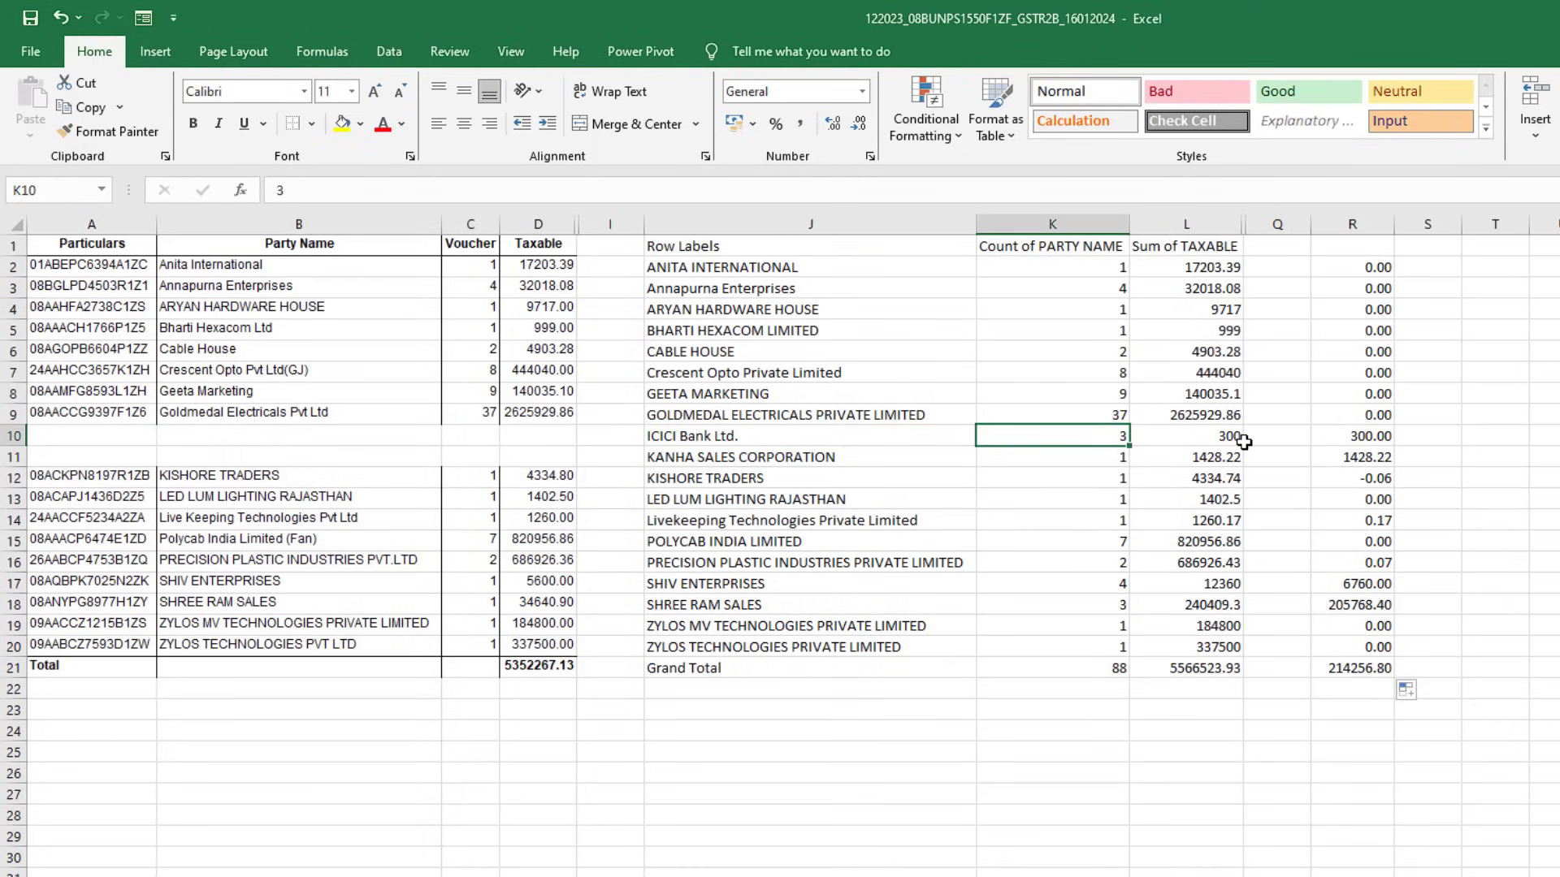
pyautogui.click(787, 462)
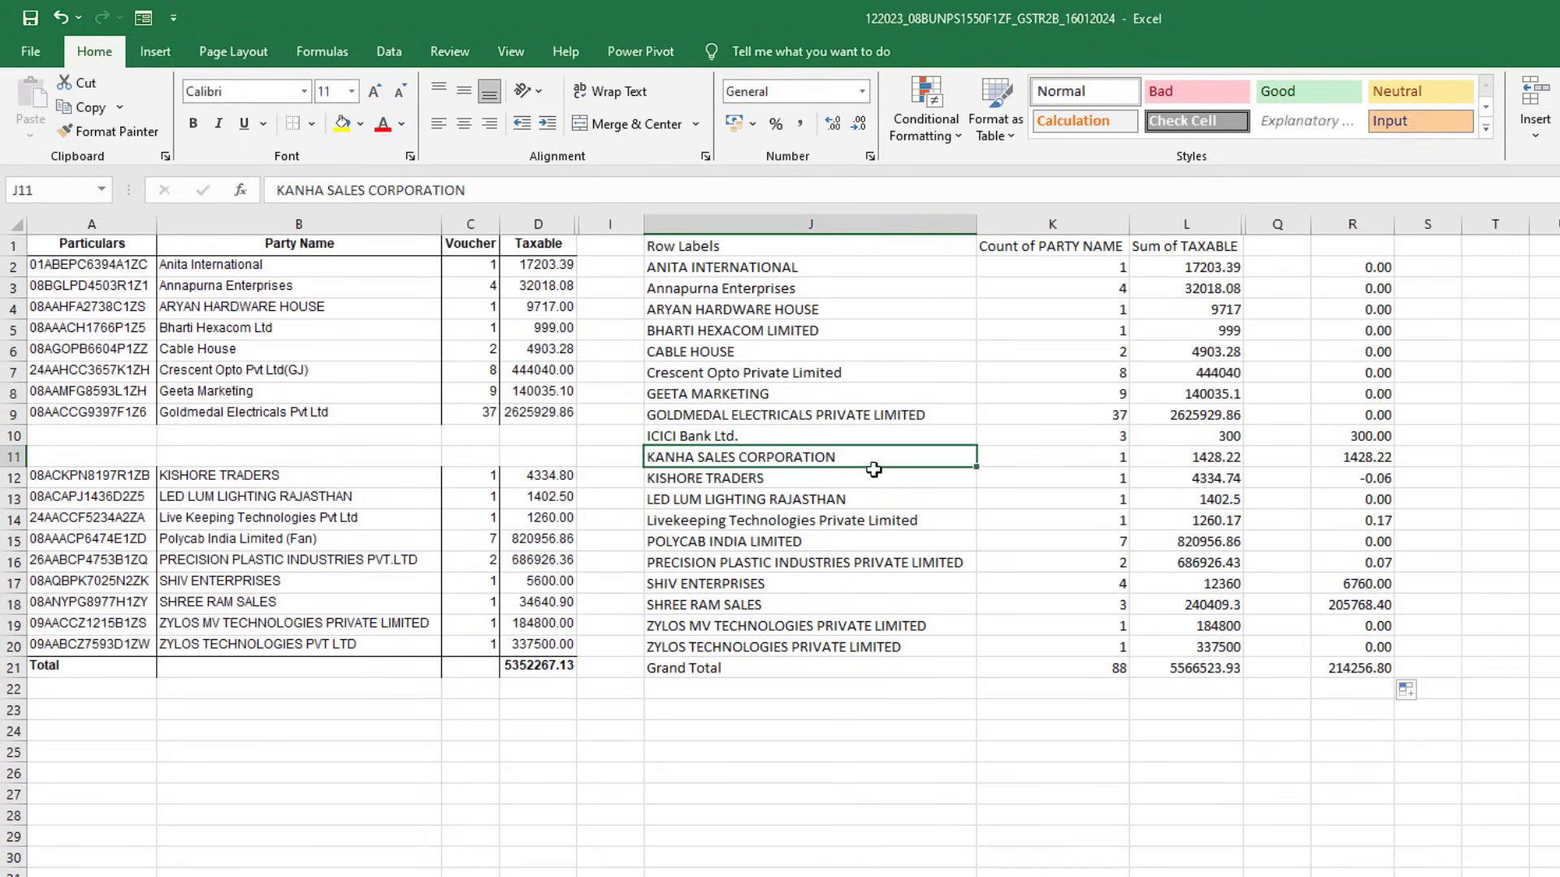
pyautogui.click(1101, 461)
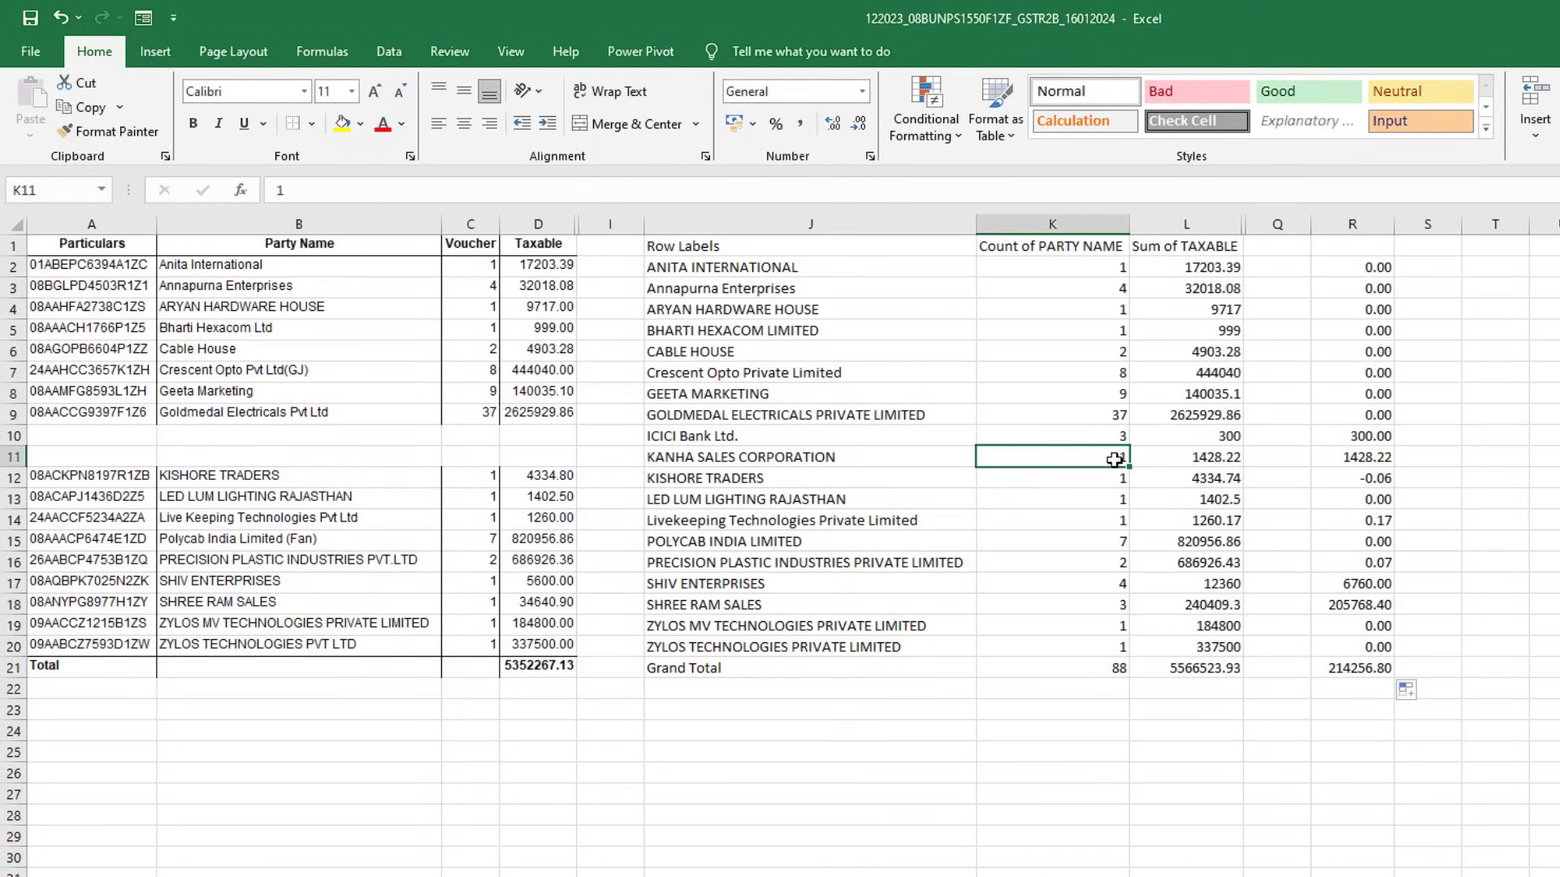
pyautogui.click(374, 462)
pyautogui.moveTo(707, 442); pyautogui.dragTo(1345, 447)
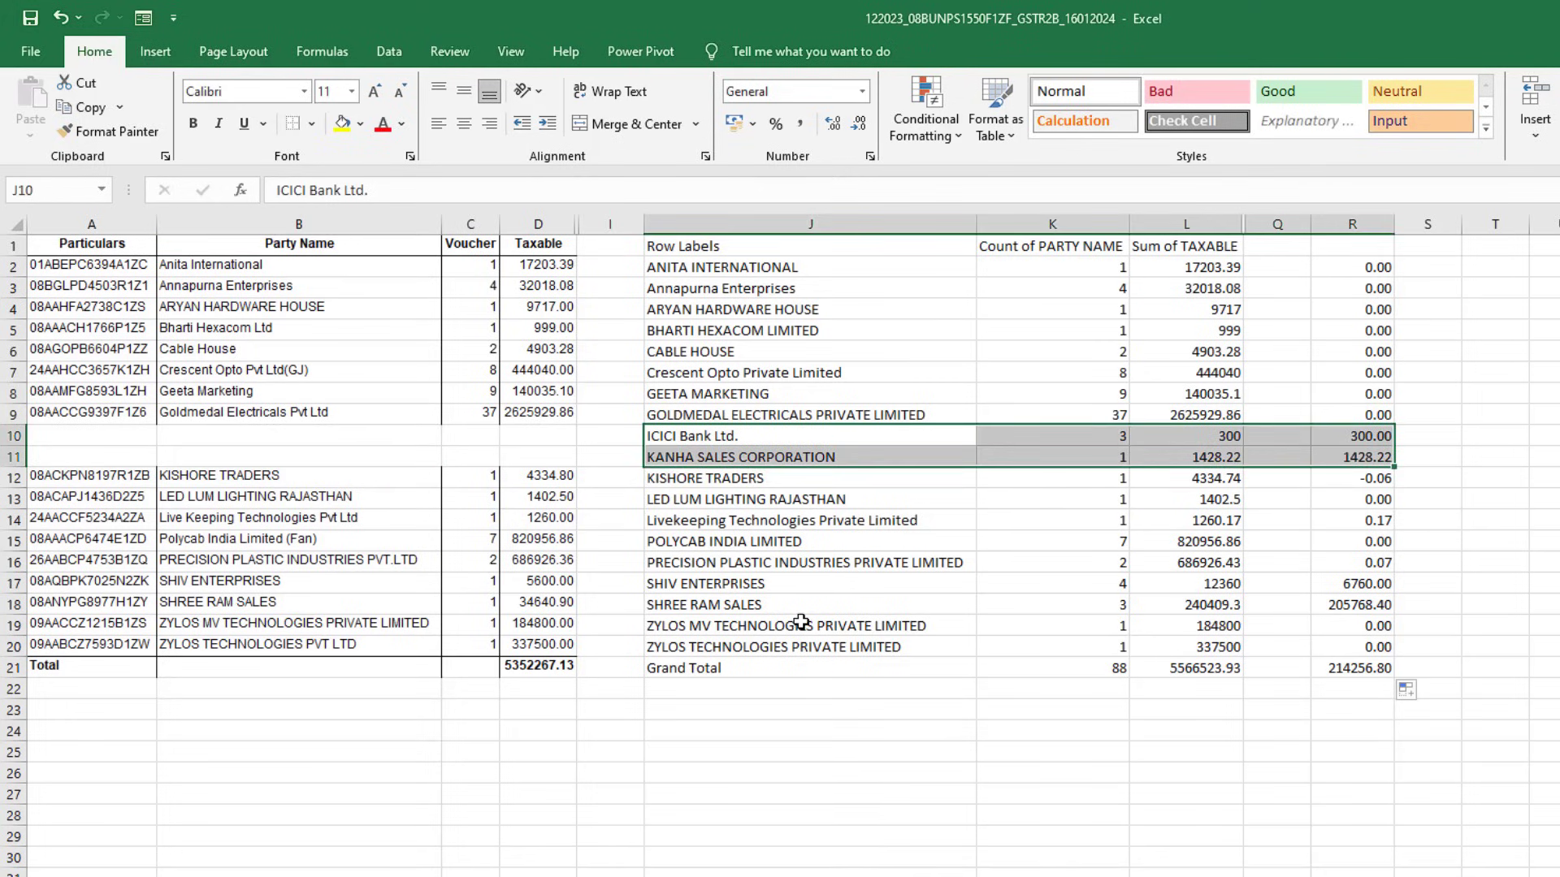
# Step: Compare the voucher counts and taxable amounts of Shiv Enterprises and Shree Ram Sales between the books and the GST summary
pyautogui.click(488, 581)
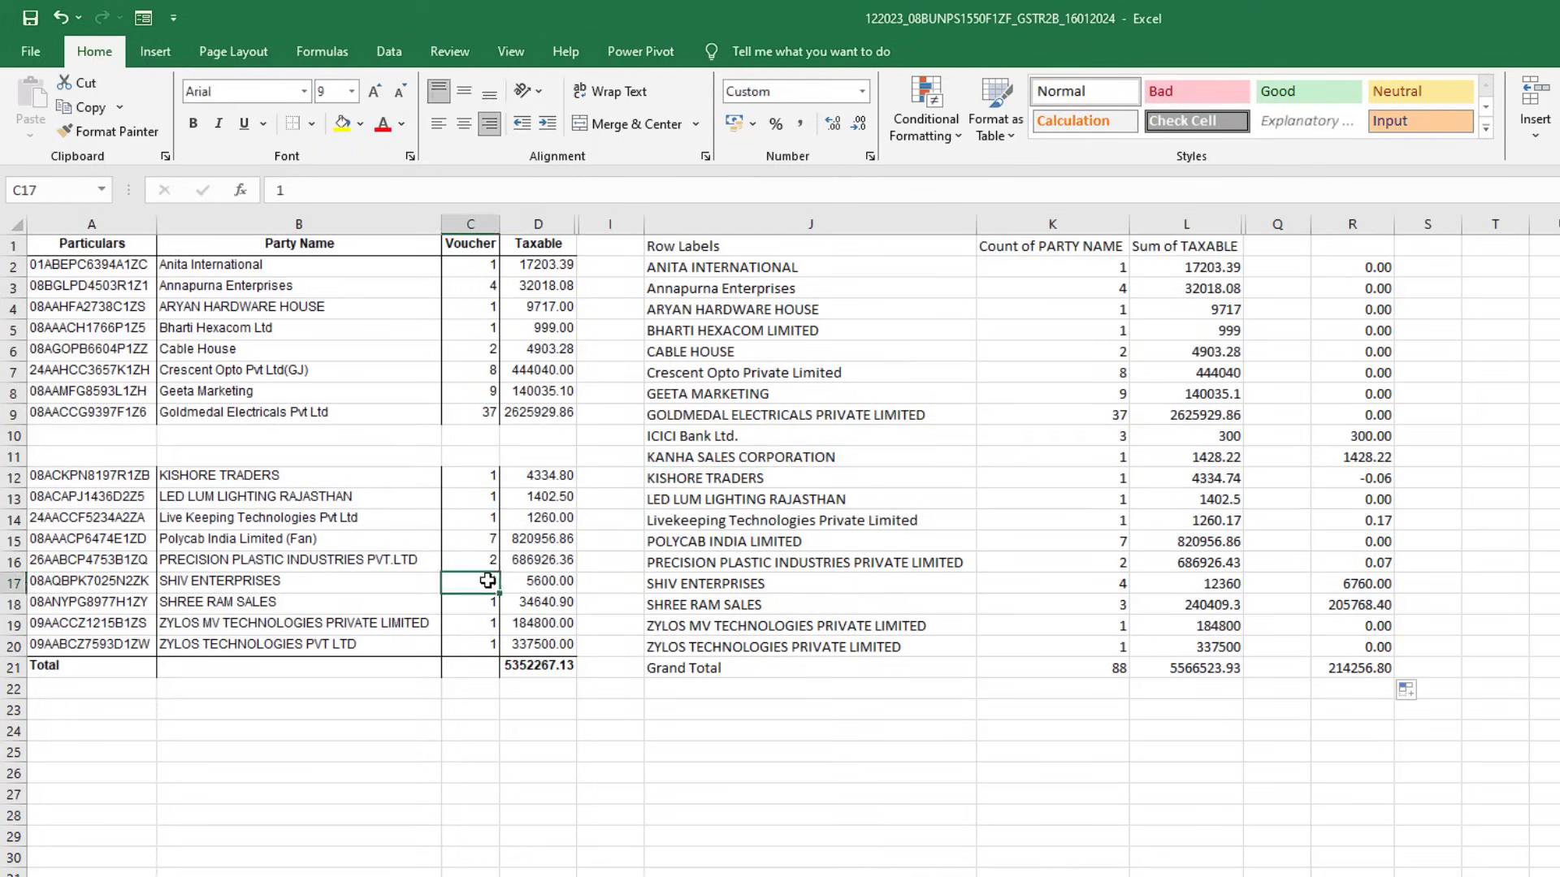
pyautogui.click(757, 584)
pyautogui.click(1078, 586)
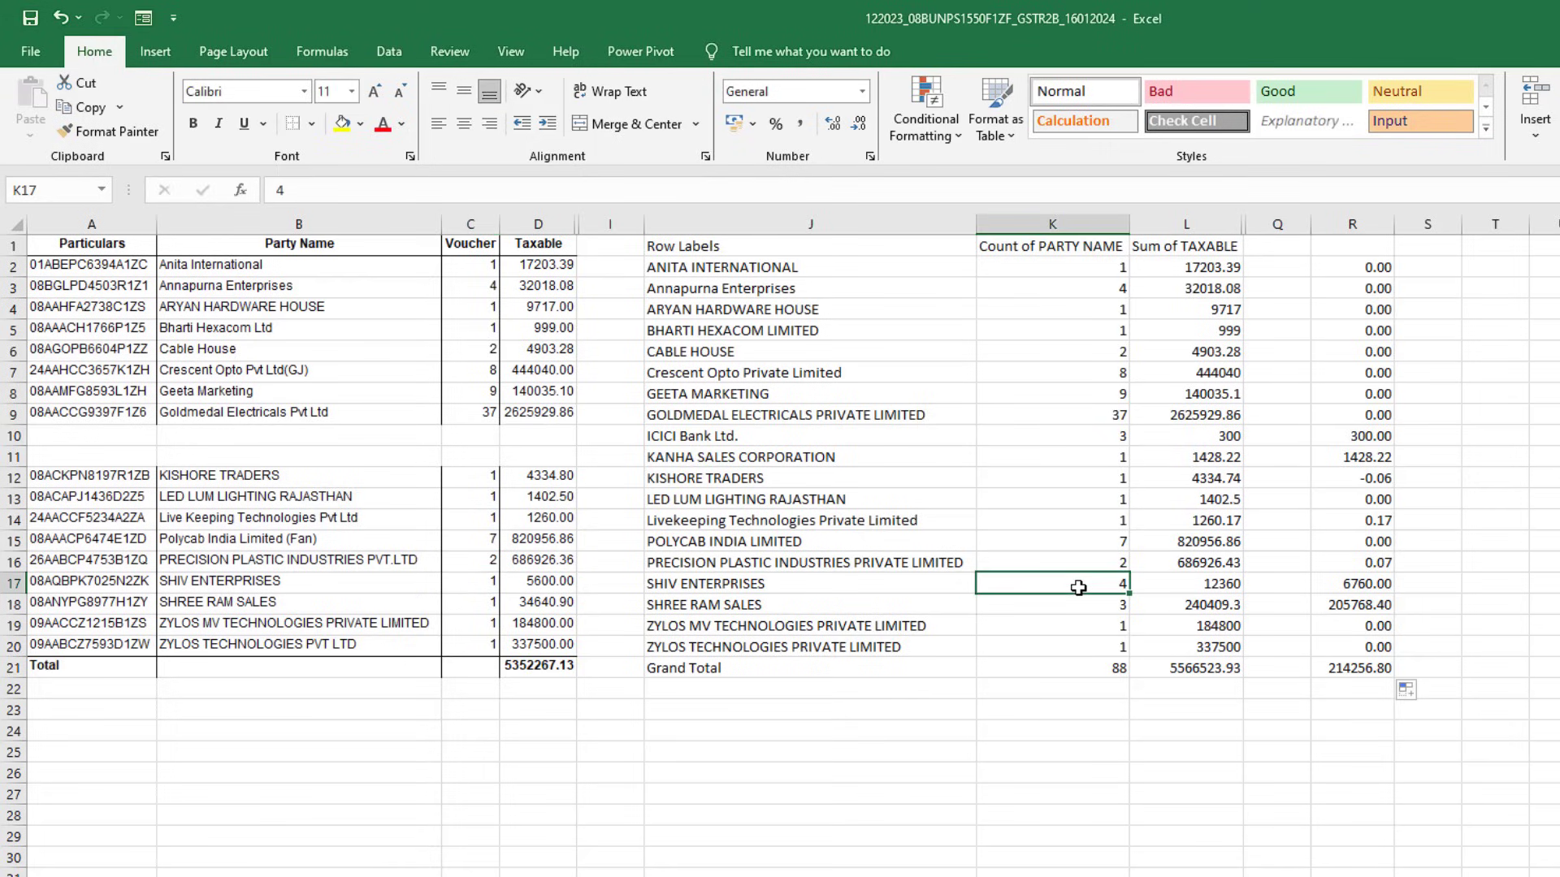
pyautogui.click(1187, 587)
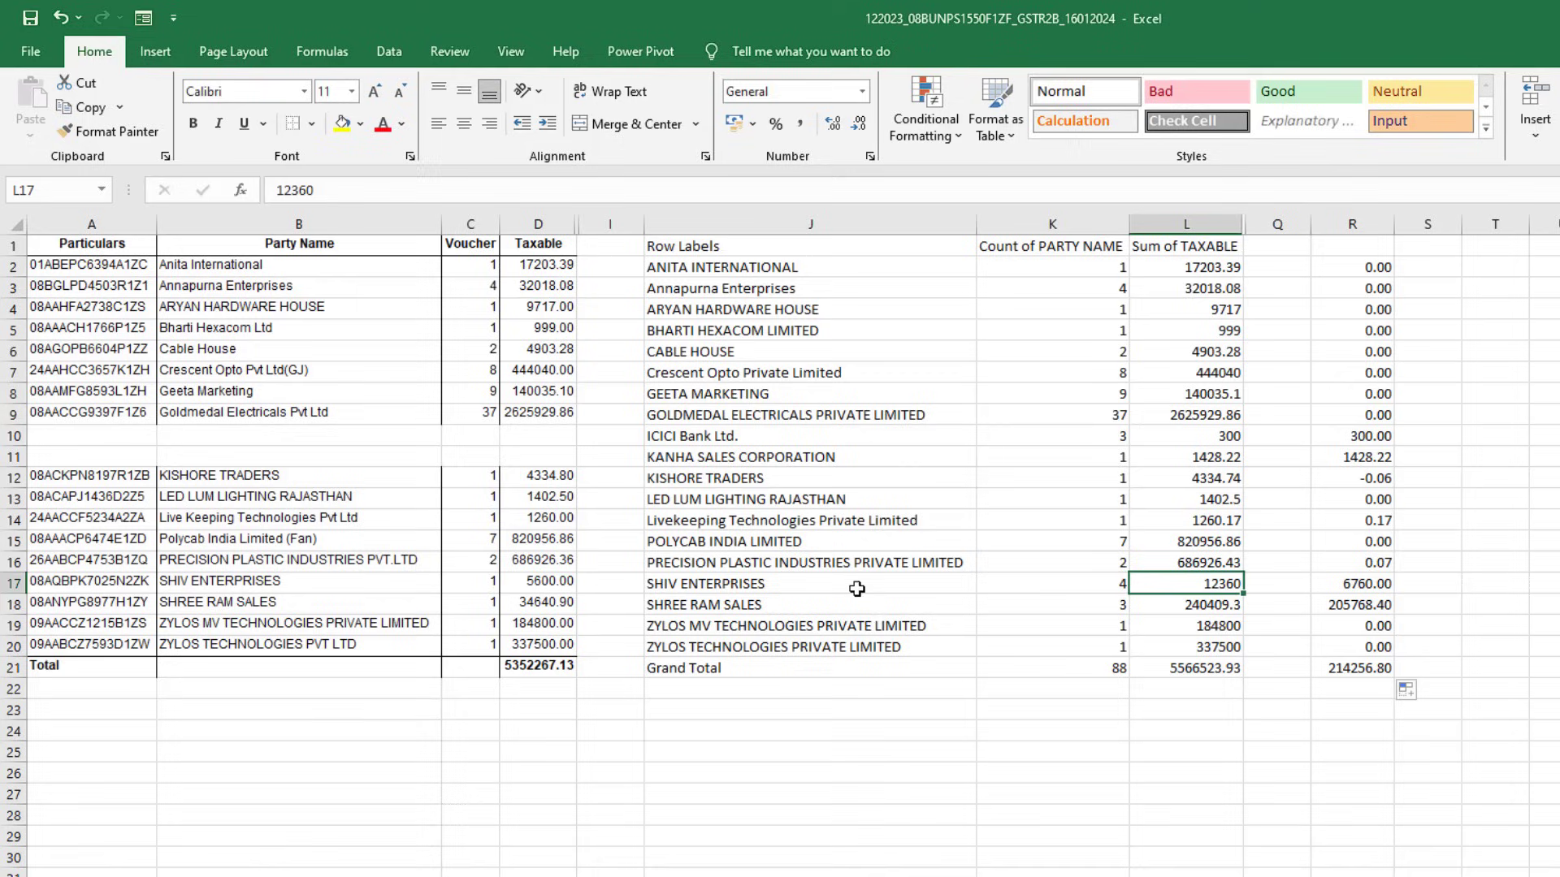
pyautogui.click(219, 605)
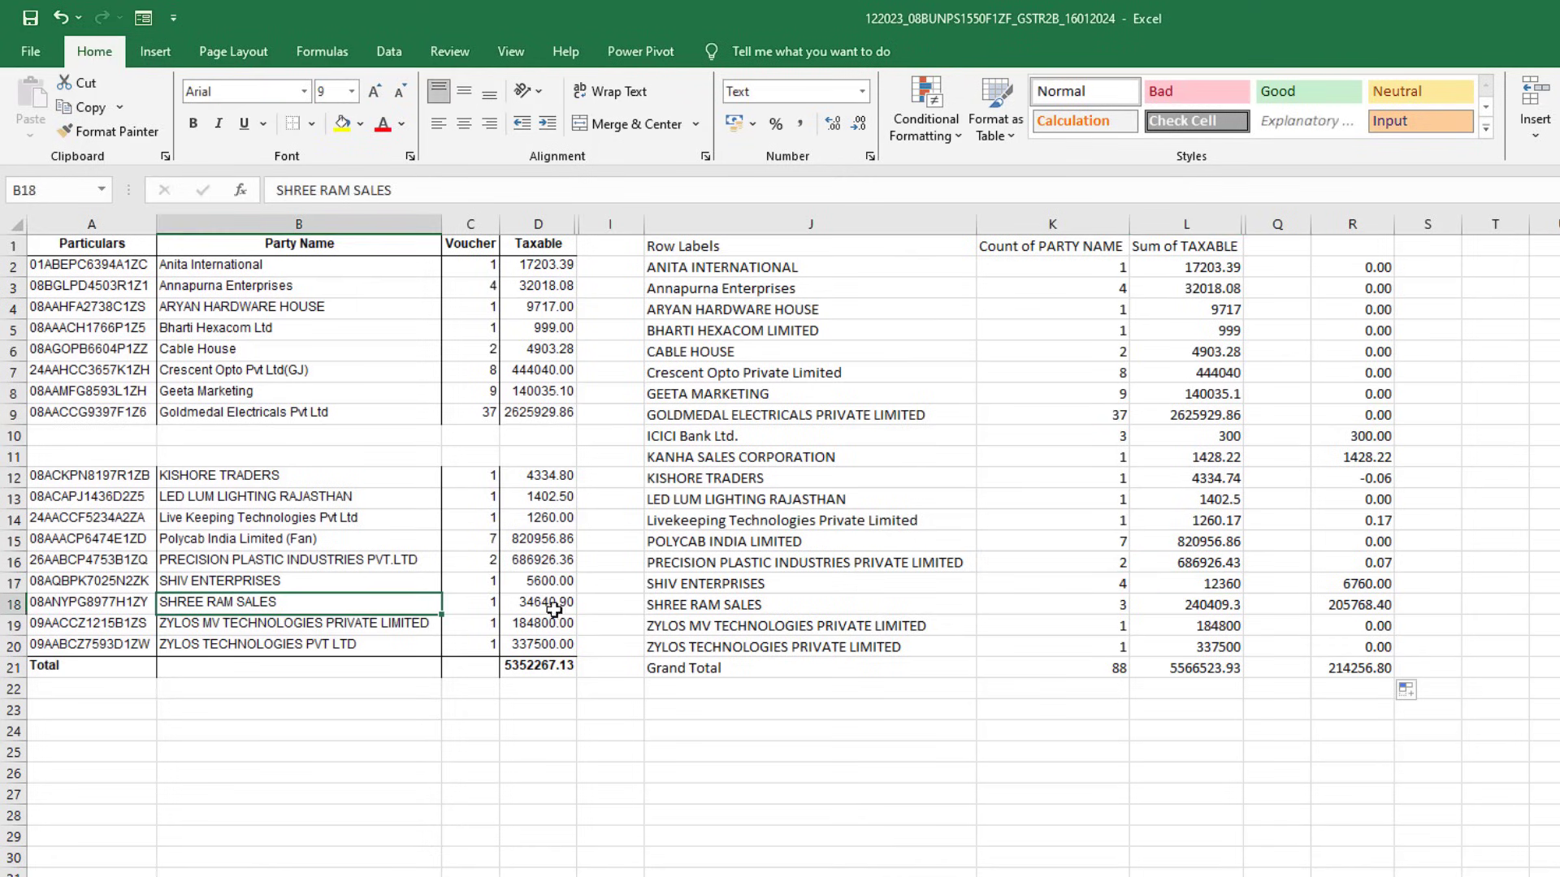
pyautogui.click(694, 605)
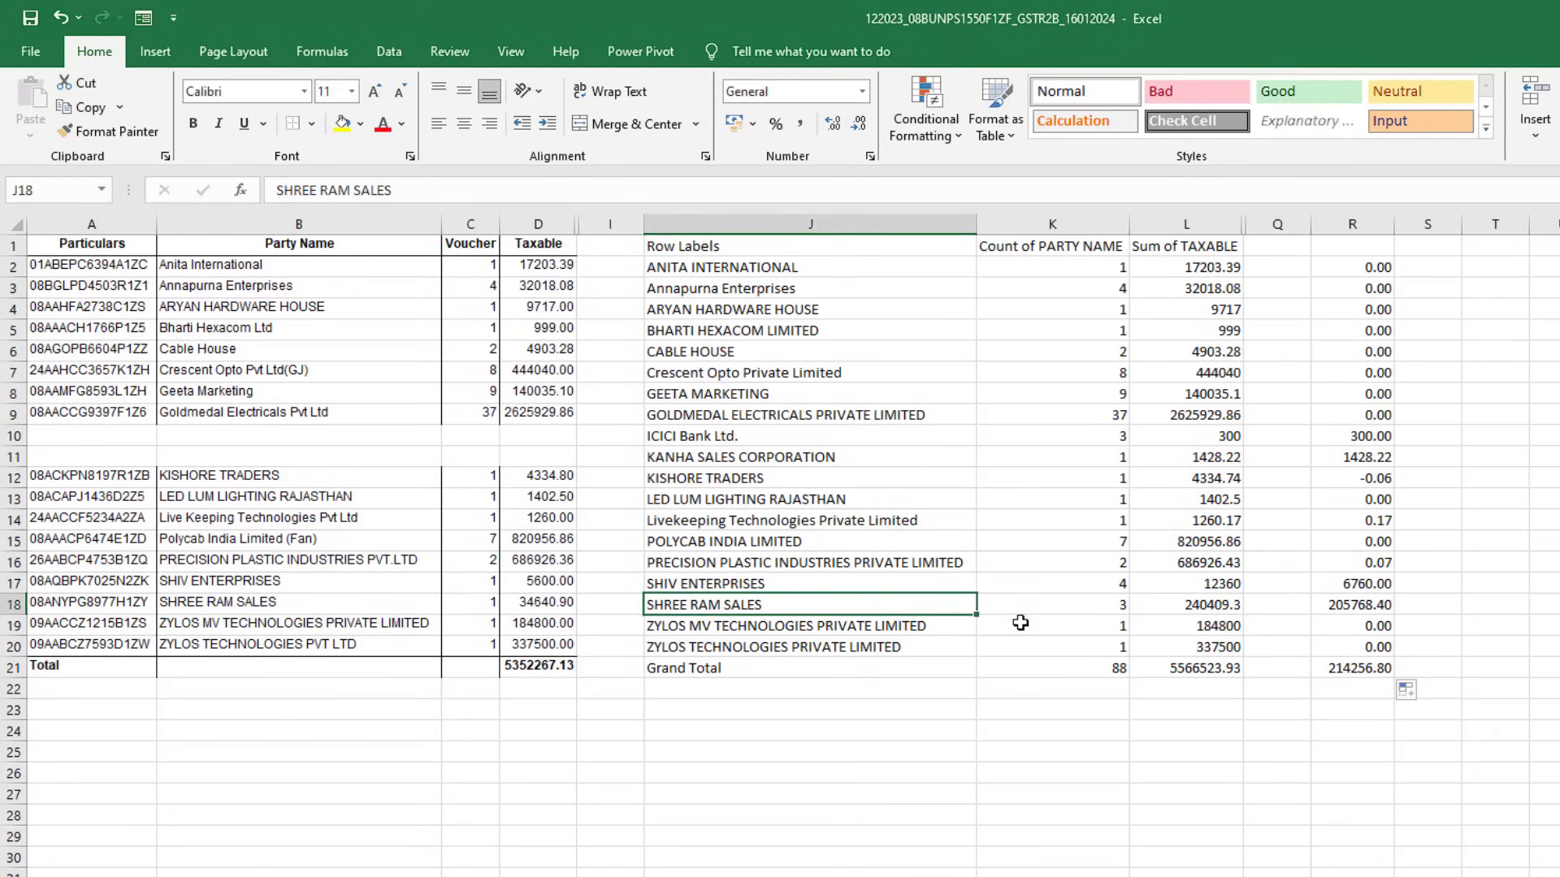
pyautogui.click(489, 605)
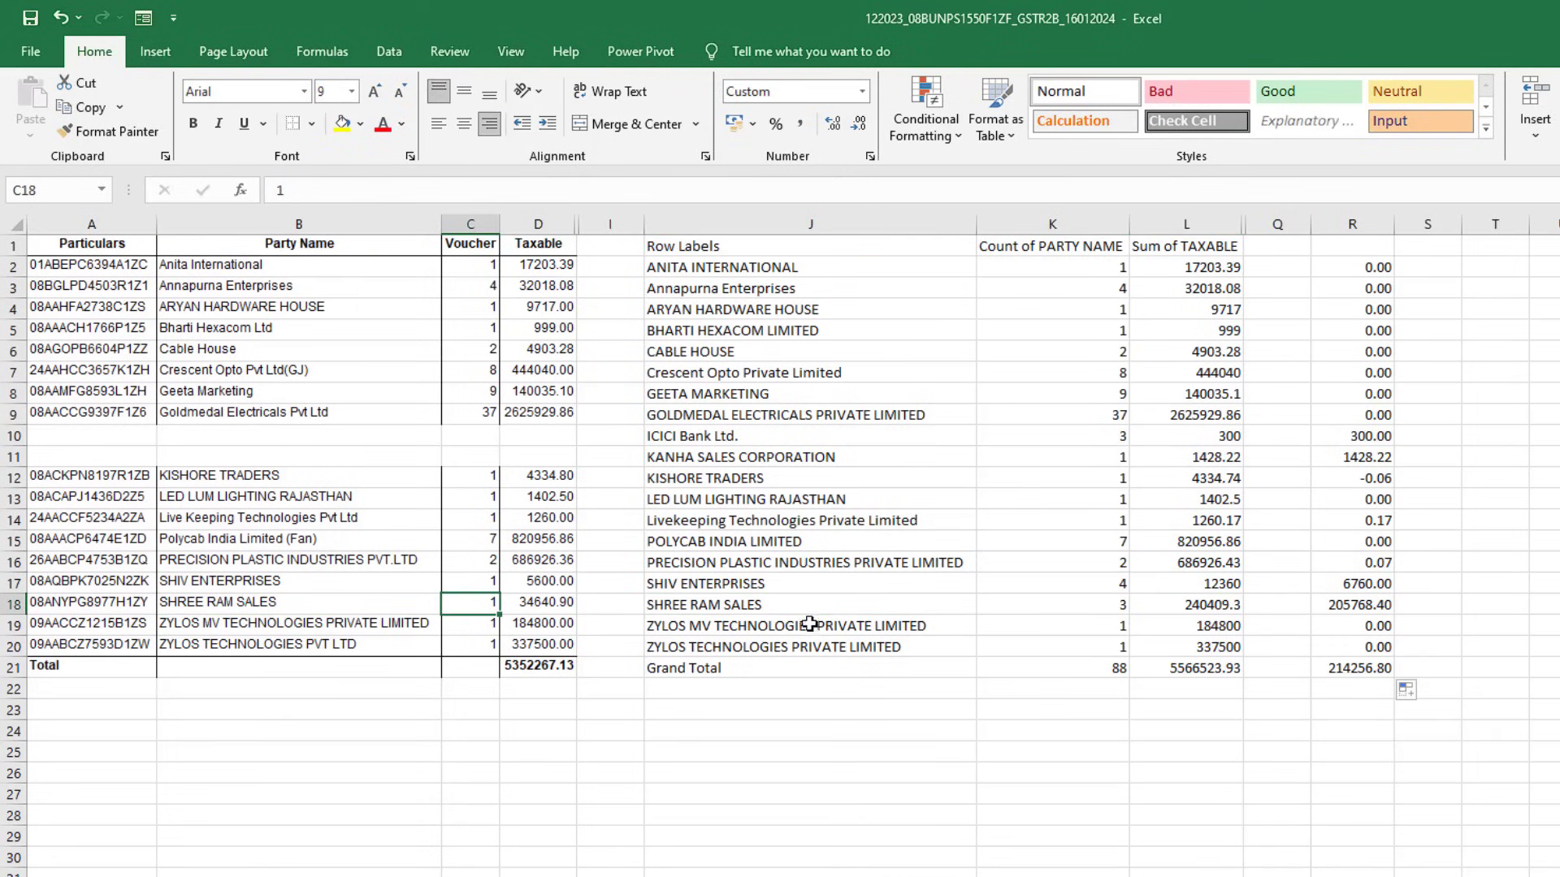
pyautogui.click(1104, 613)
pyautogui.click(1214, 606)
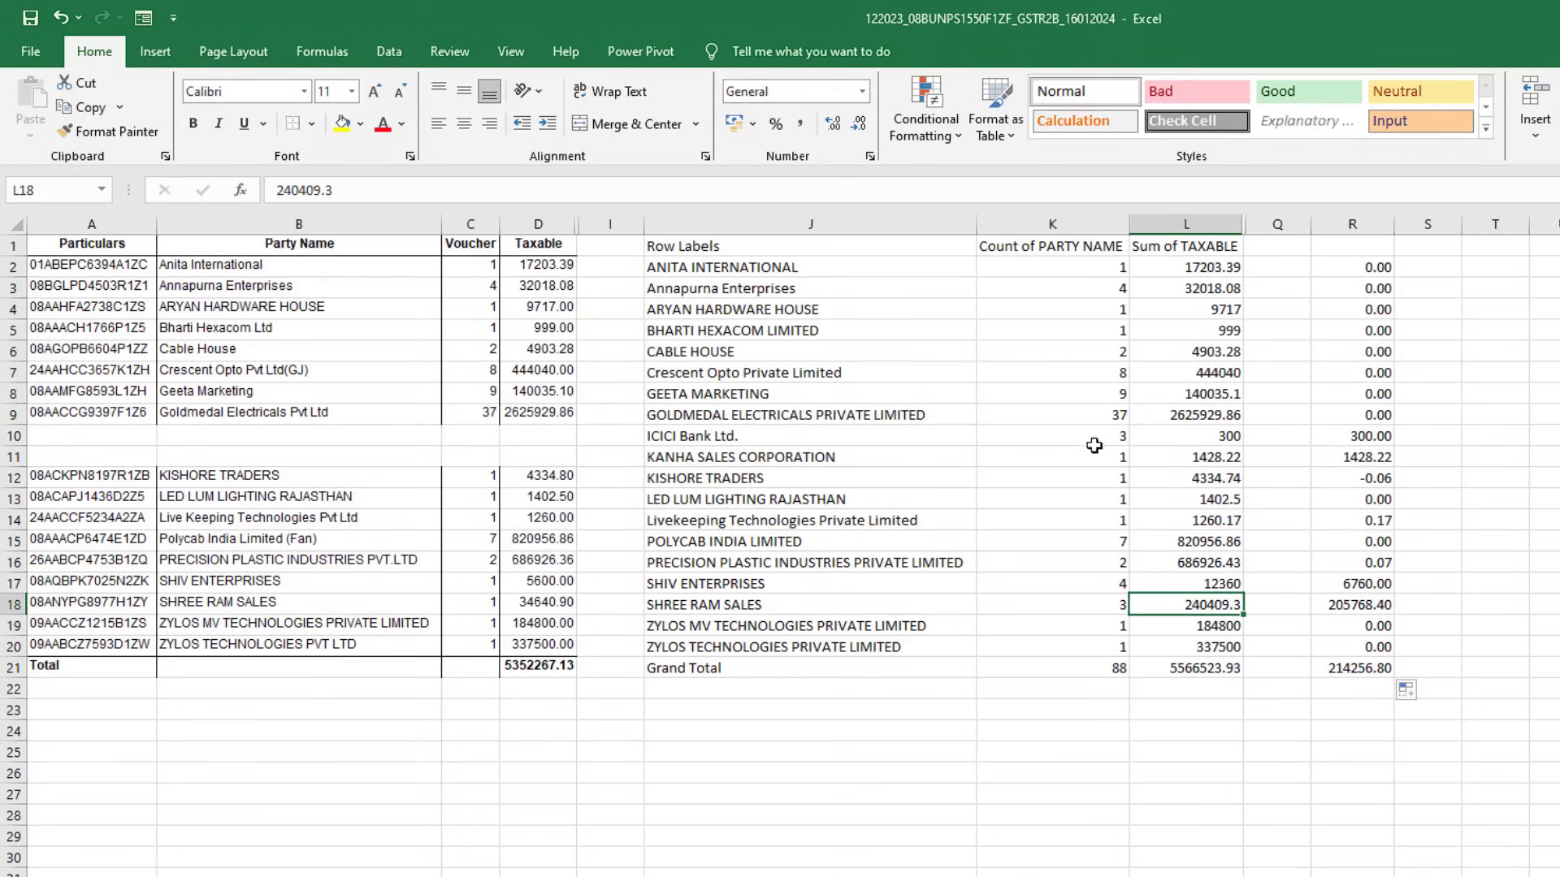
# Step: Review the four mismatched parties in rows 10, 11, 17 and 18 together with their taxable differences in column R
pyautogui.click(1377, 439)
pyautogui.keyDown('shift'); pyautogui.click(1379, 460); pyautogui.keyUp('shift')
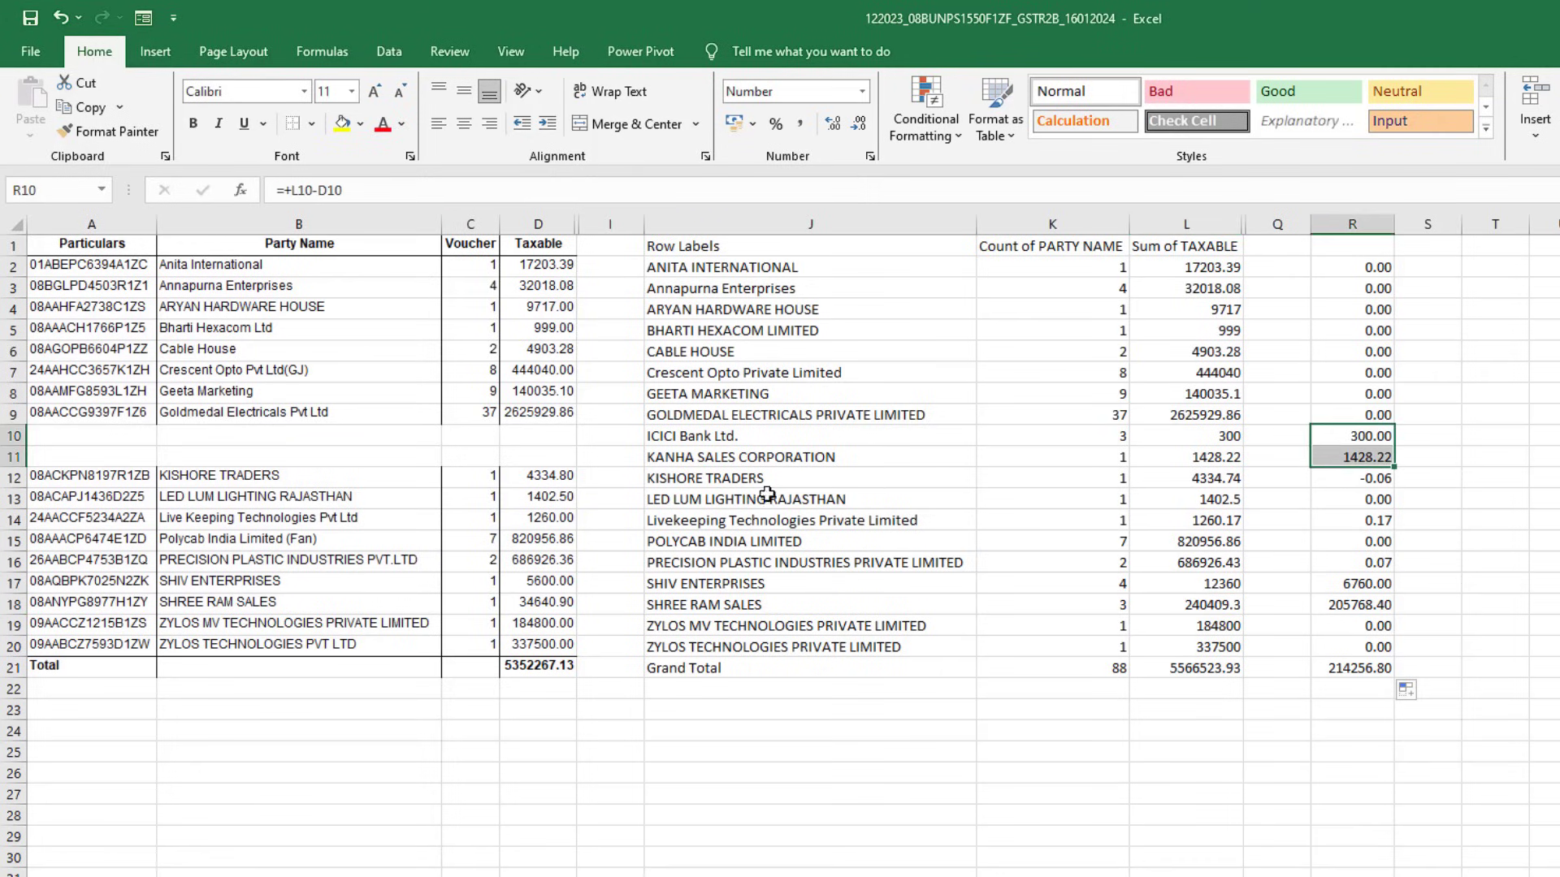
pyautogui.moveTo(714, 439); pyautogui.dragTo(712, 455)
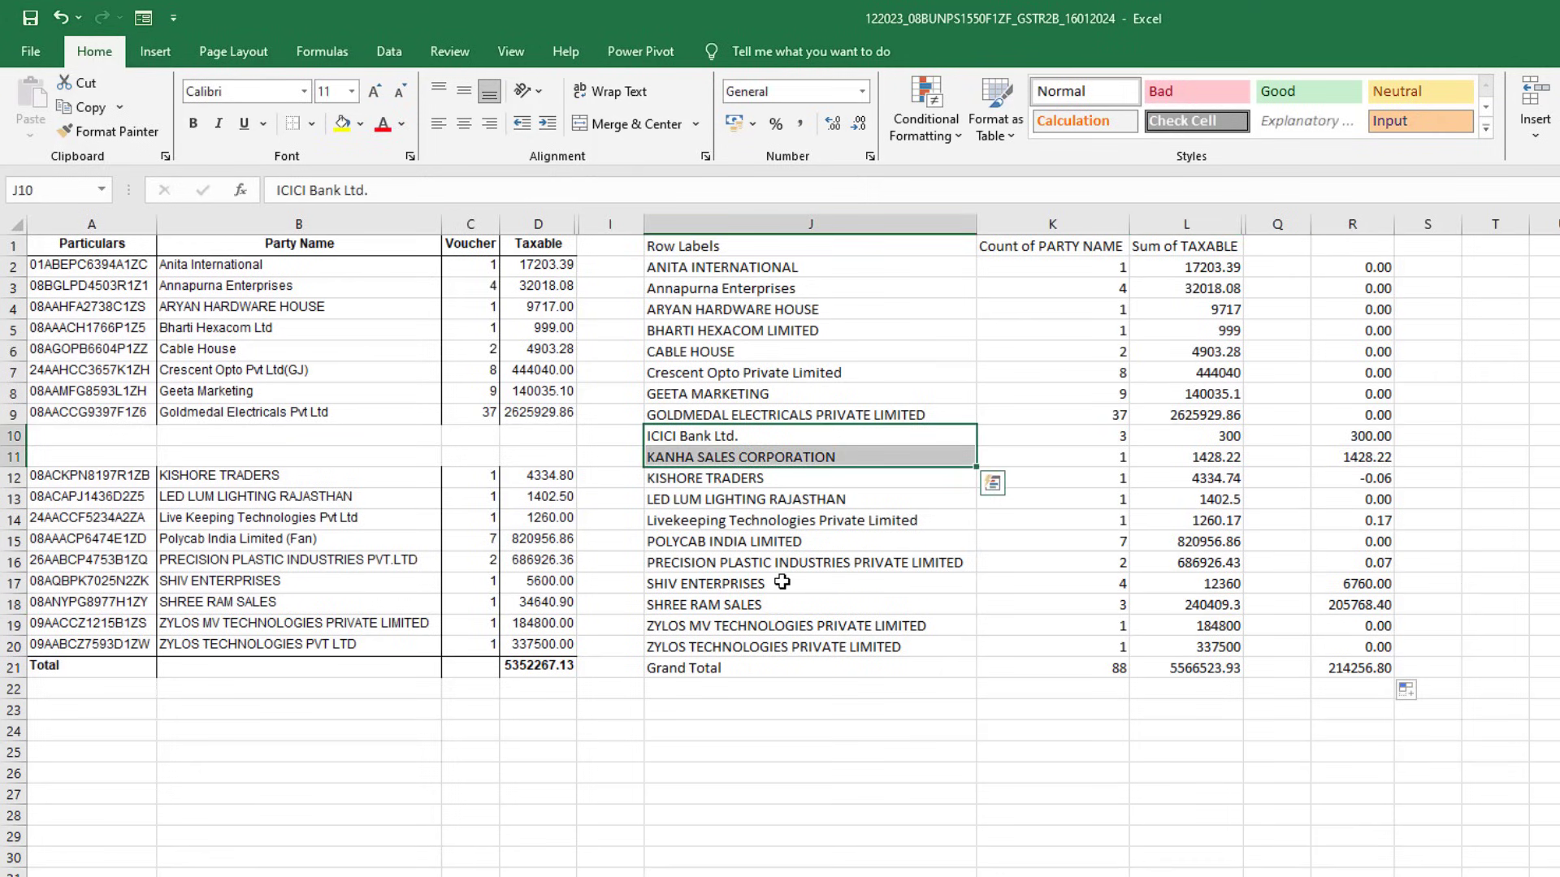
pyautogui.moveTo(782, 582); pyautogui.dragTo(780, 605)
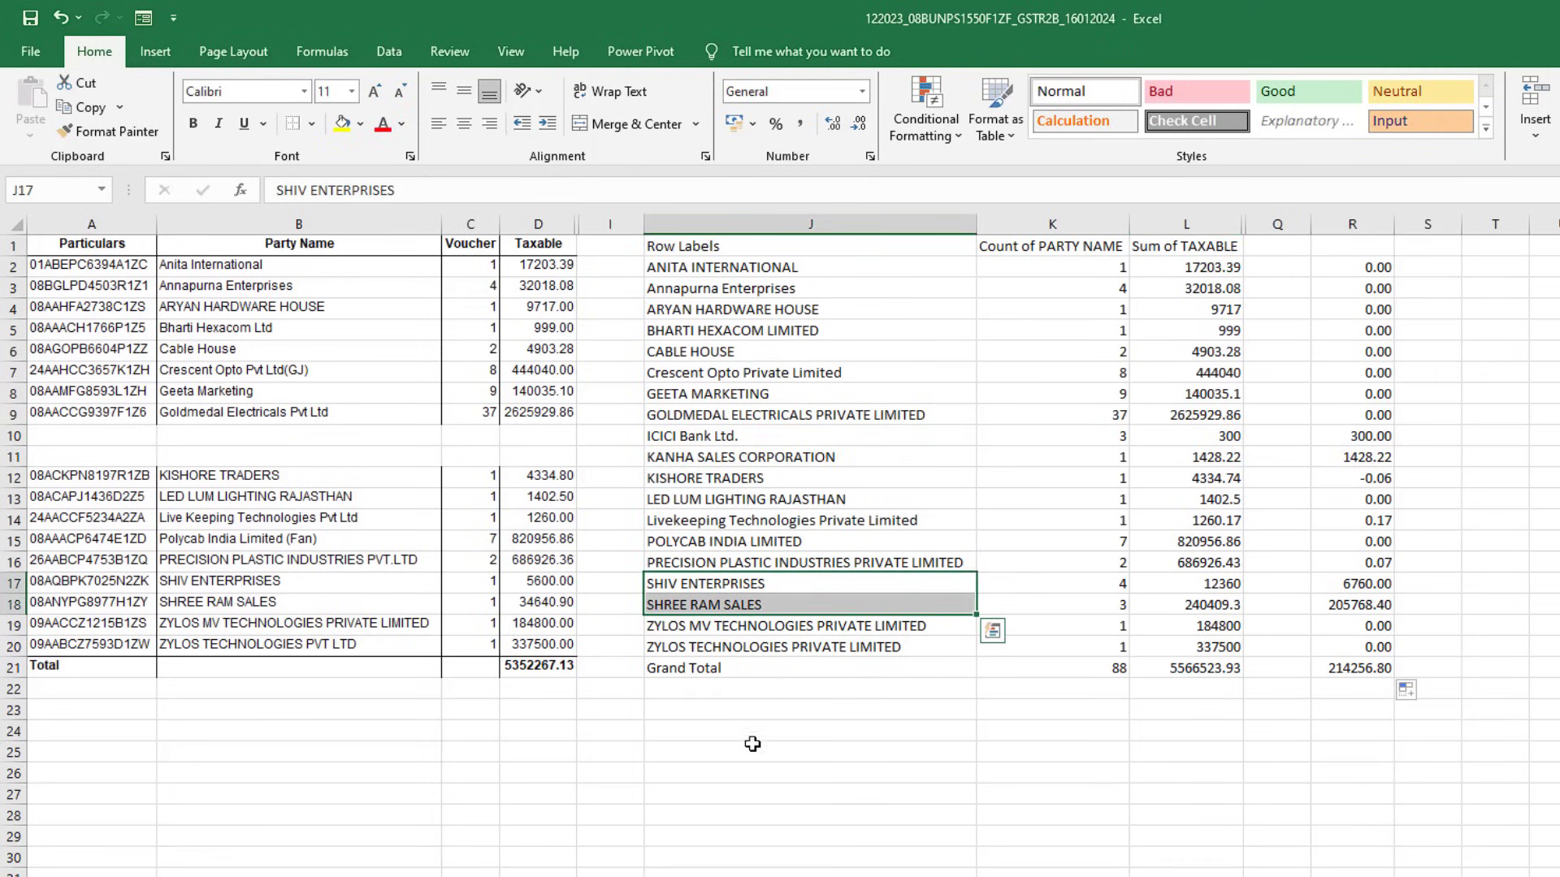
pyautogui.click(1370, 435)
pyautogui.moveTo(1370, 434); pyautogui.dragTo(1369, 457)
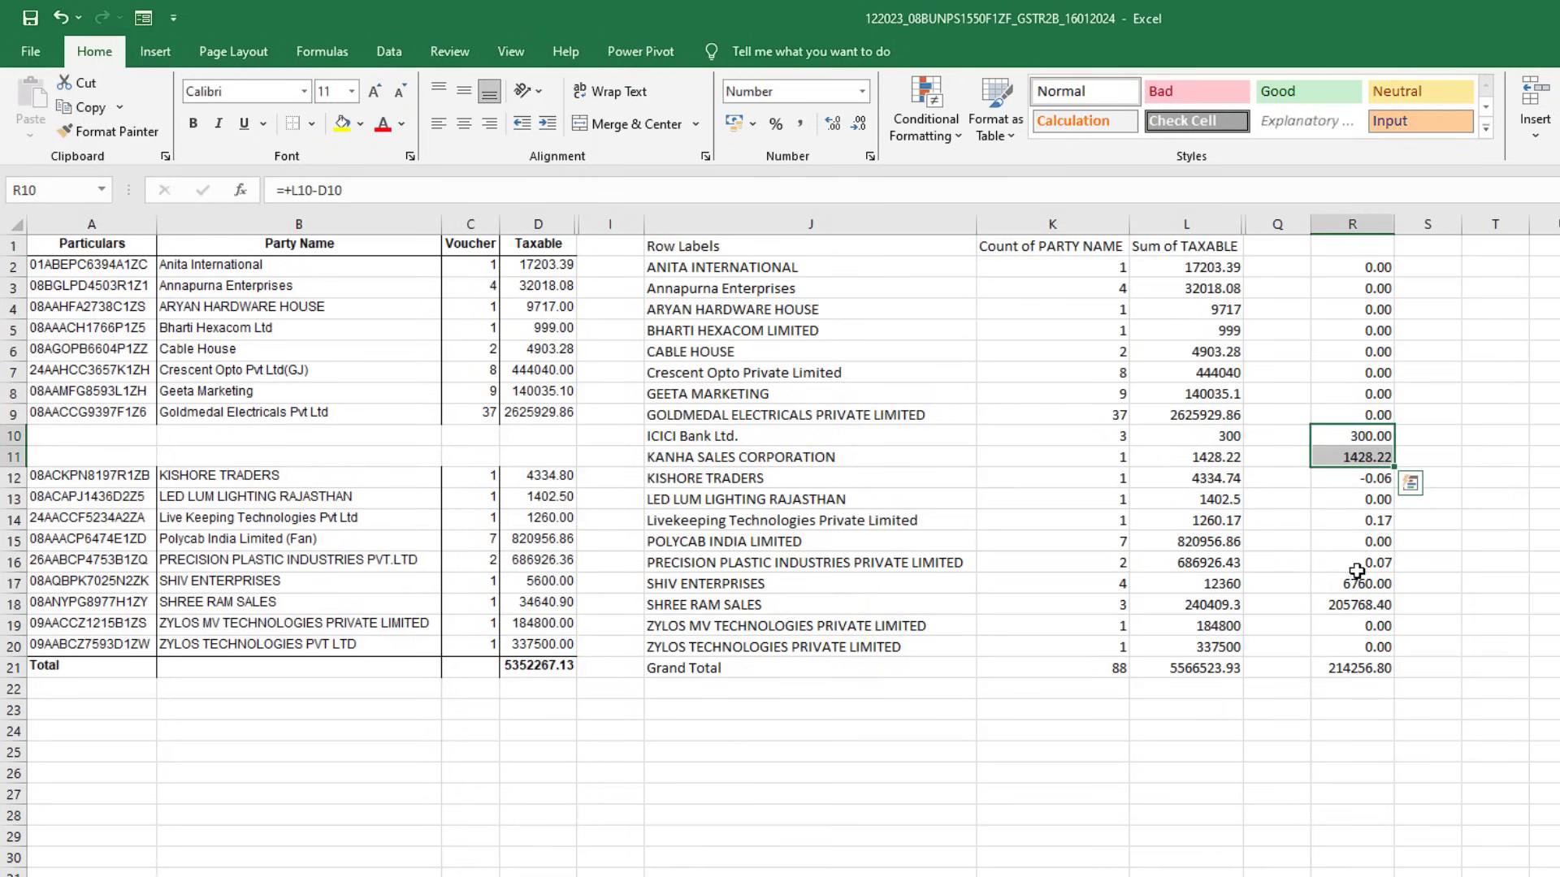
pyautogui.moveTo(1349, 579); pyautogui.dragTo(1348, 605)
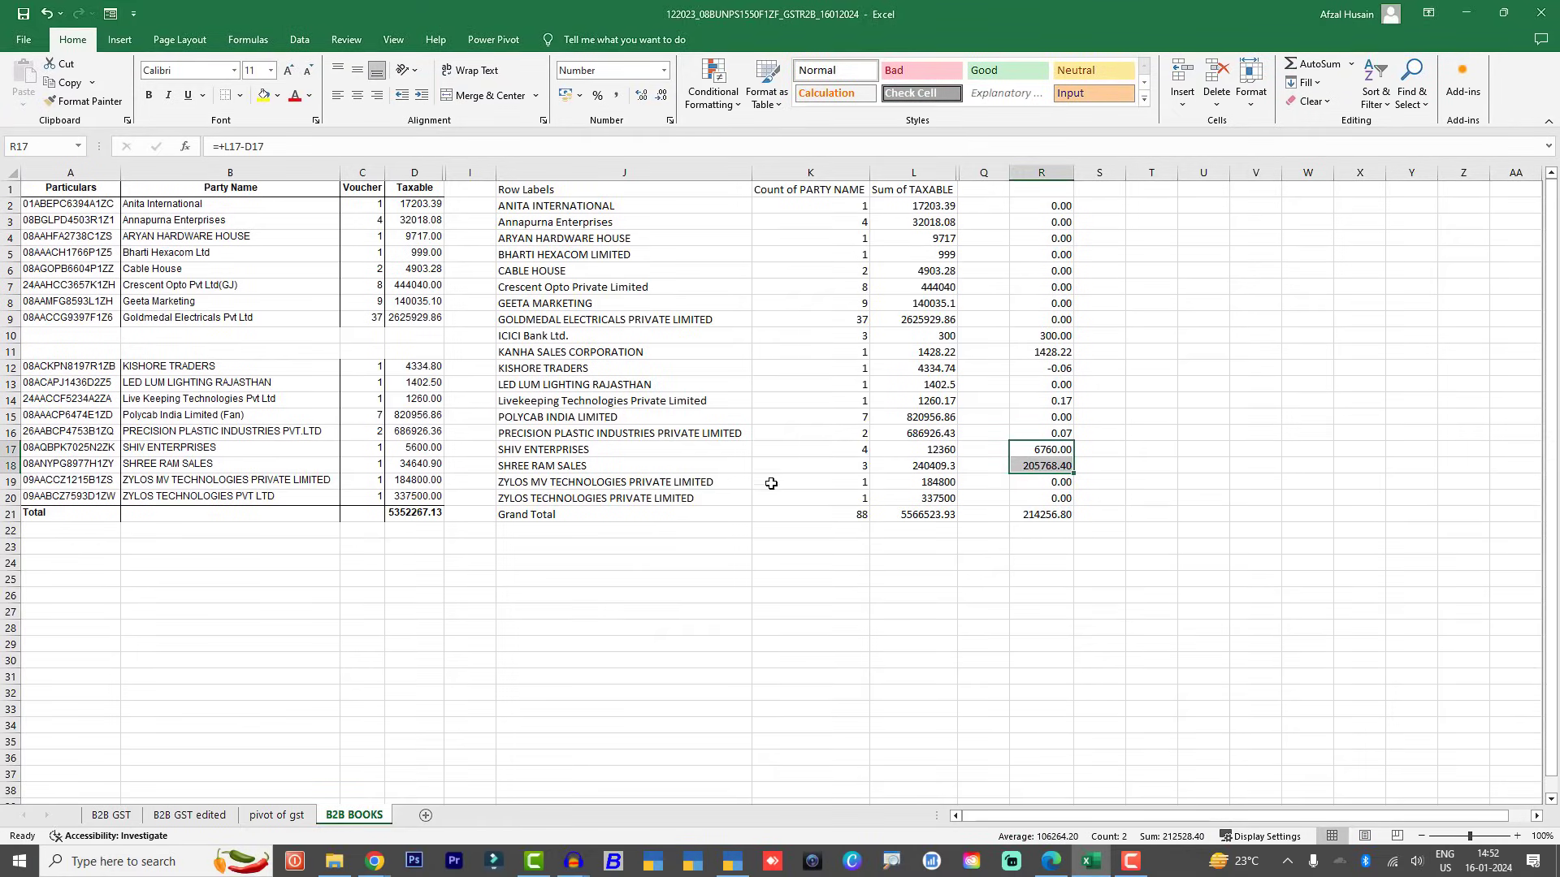